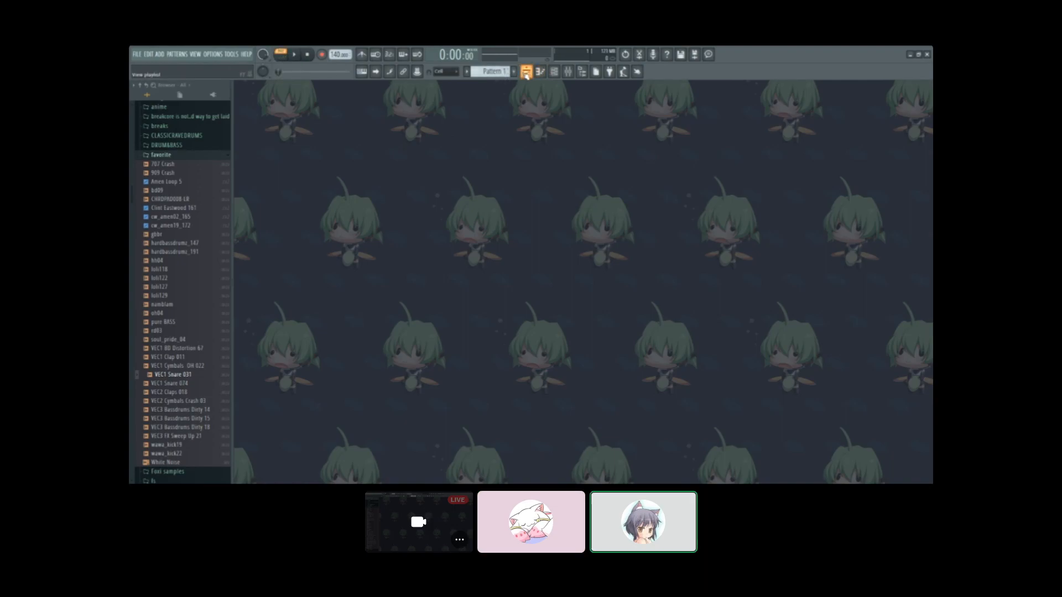
Step: Add a magical8bitPlug synth channel to the channel rack and place its plugin window below the rack
mouse_move(950, 539)
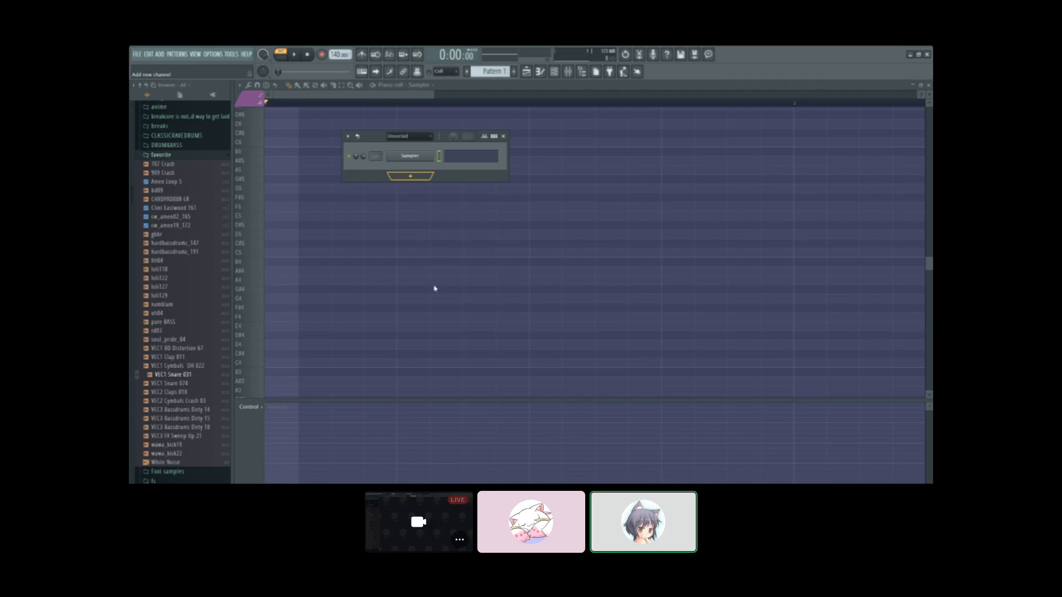
left_click(424, 358)
left_click_drag(381, 149, 540, 244)
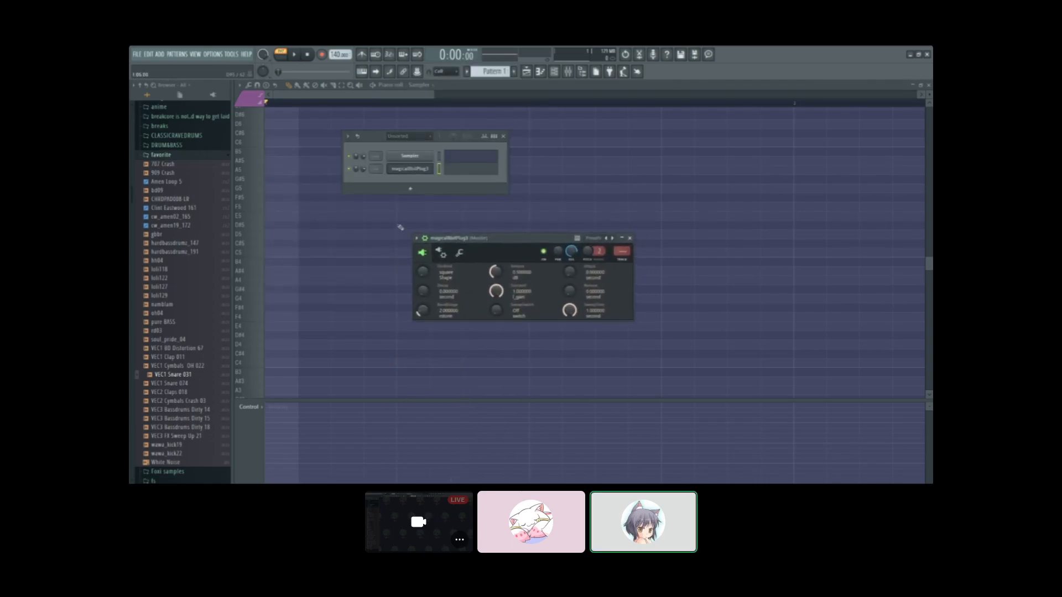
Step: Enable typing keyboard to piano input and lower the master volume while auditioning the synth
left_click(367, 72)
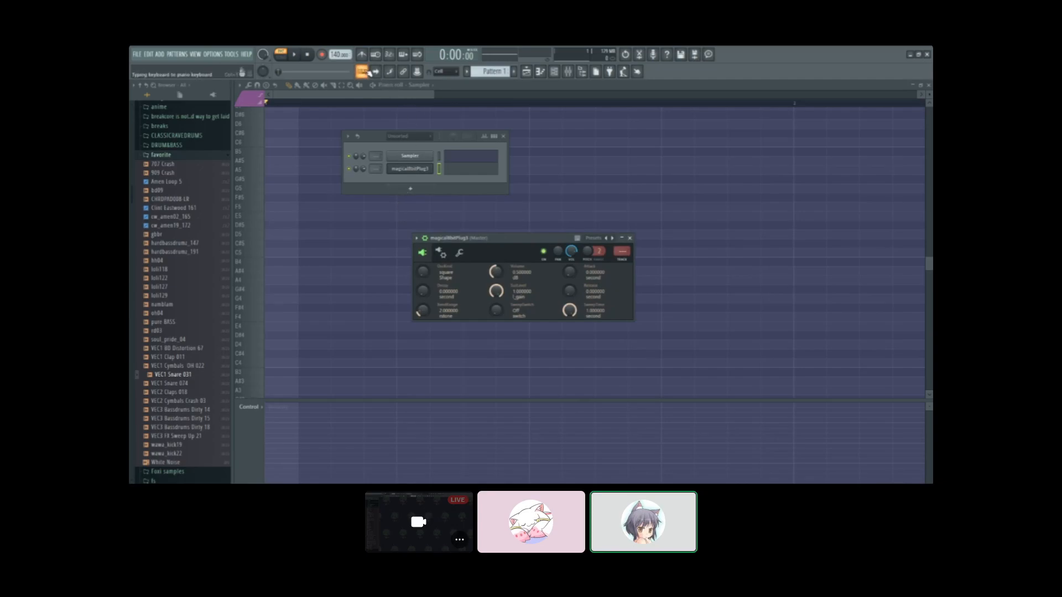
key("e")
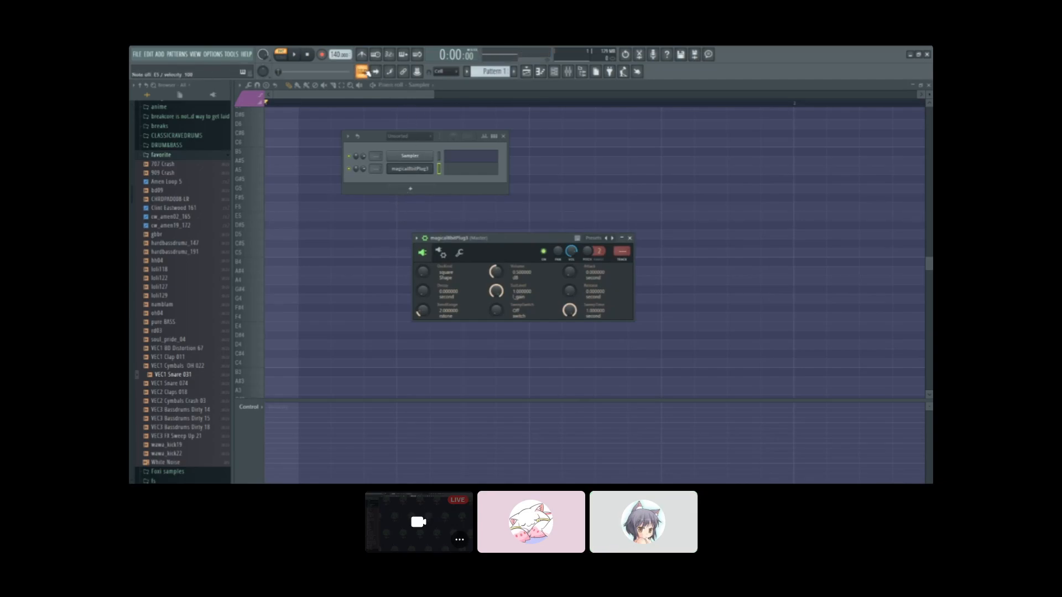
left_click_drag(263, 55, 262, 64)
key("e")
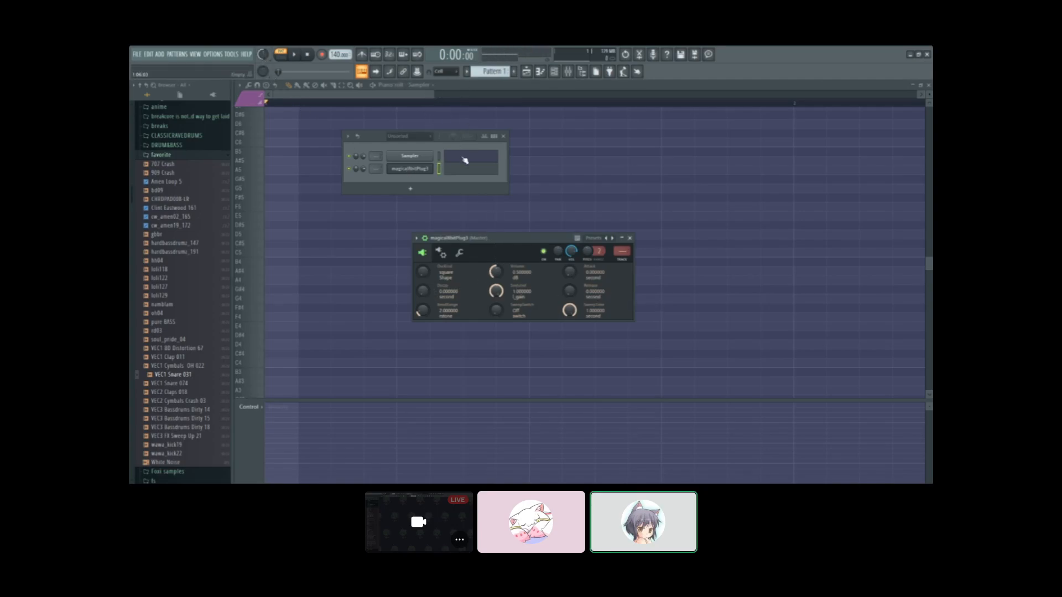
Step: Switch the channel rack to the step sequencer grid and back to the piano roll overview
left_click_drag(444, 141, 429, 139)
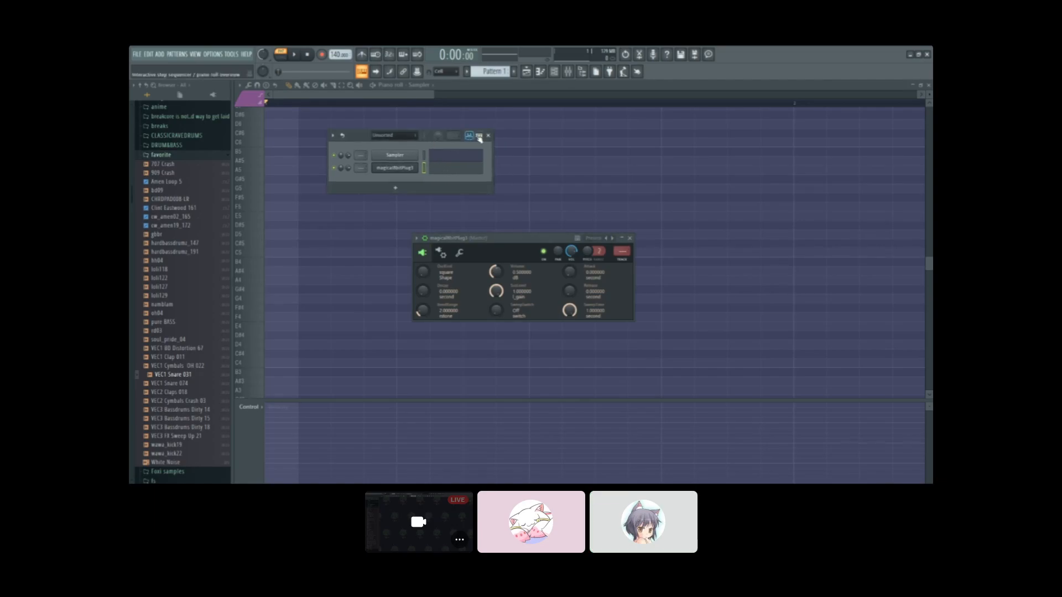
left_click(479, 137)
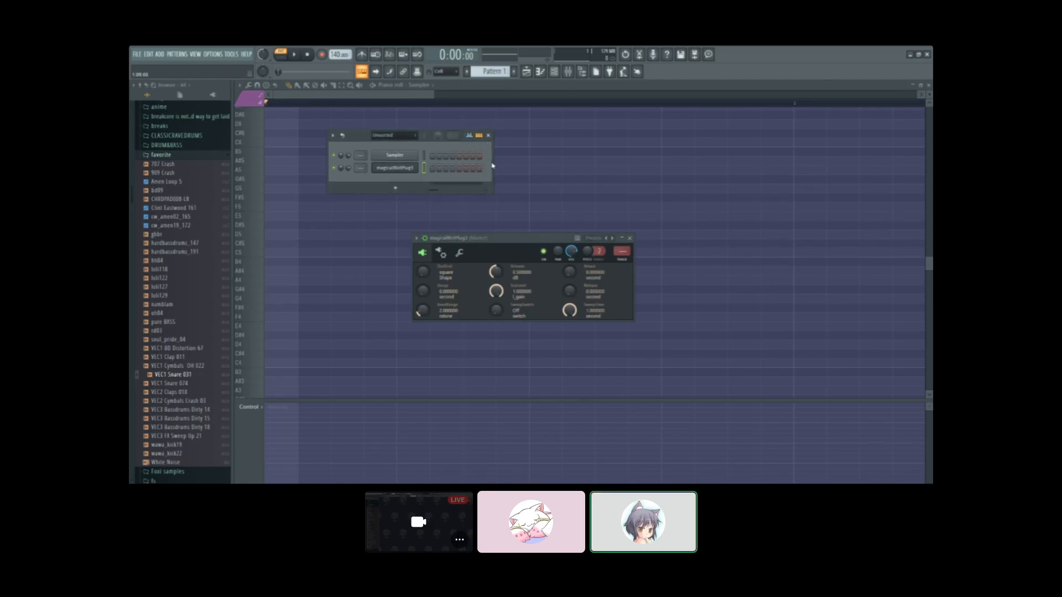
left_click(479, 136)
left_click(479, 136)
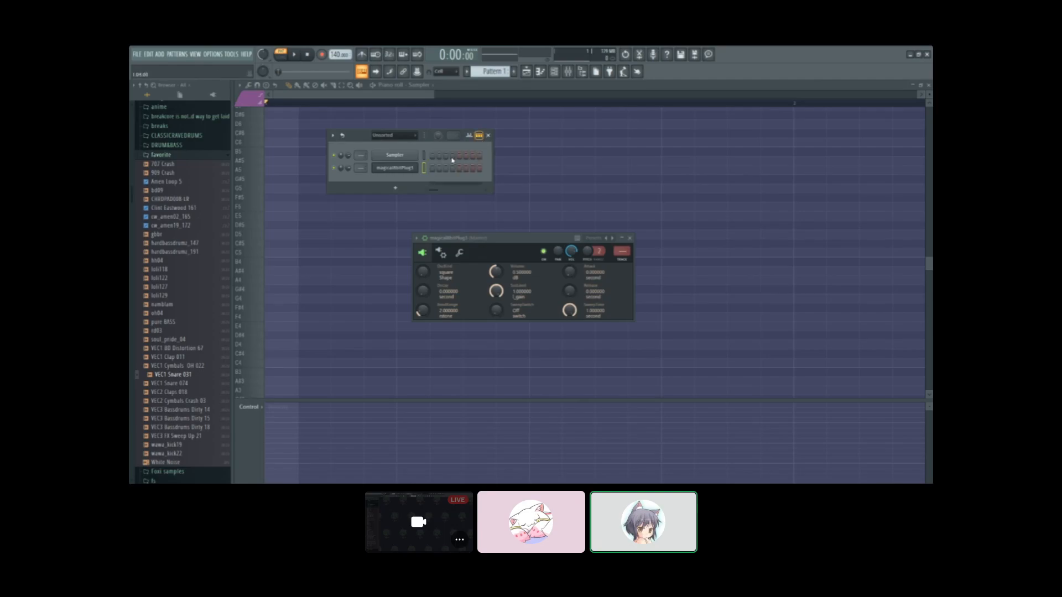
mouse_move(494, 161)
left_mouse_down()
mouse_move(589, 168)
mouse_move(494, 168)
left_mouse_up()
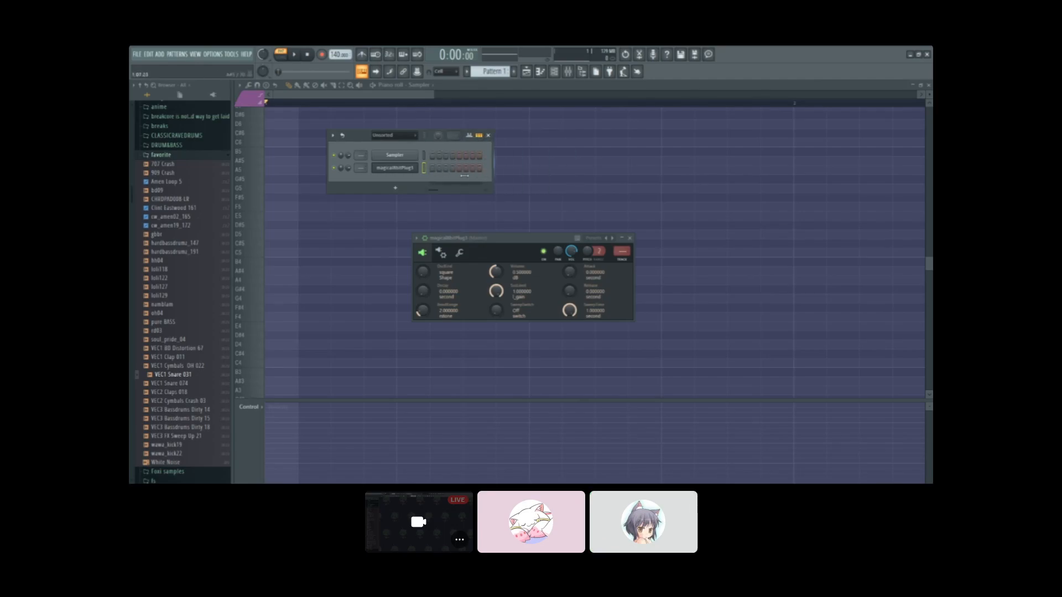
left_click(479, 136)
Step: Open the piano roll of the magical8bitPlug channel from the channel rack
left_click(445, 169)
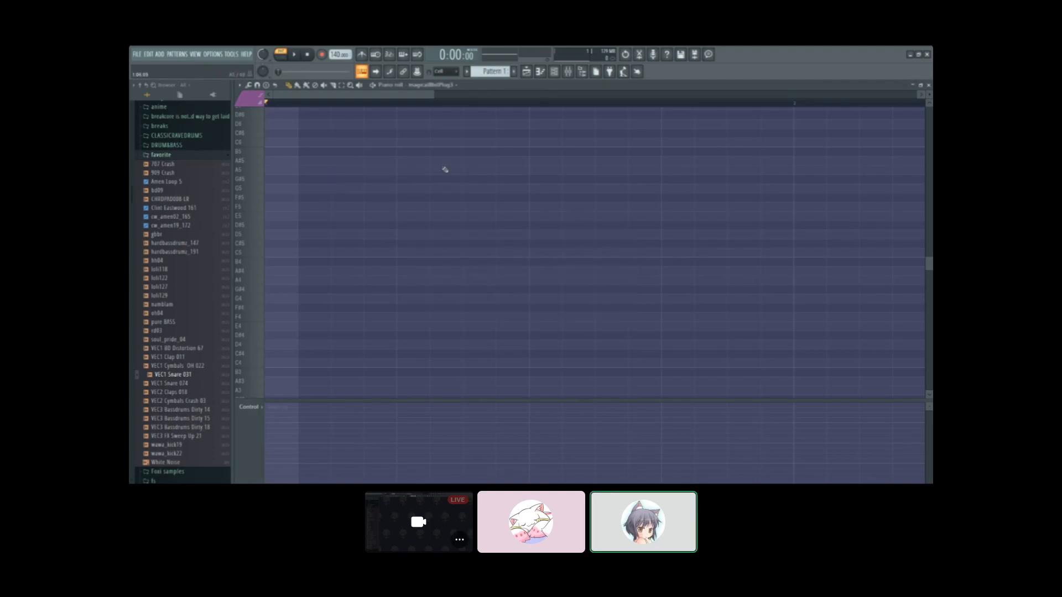
left_click(554, 71)
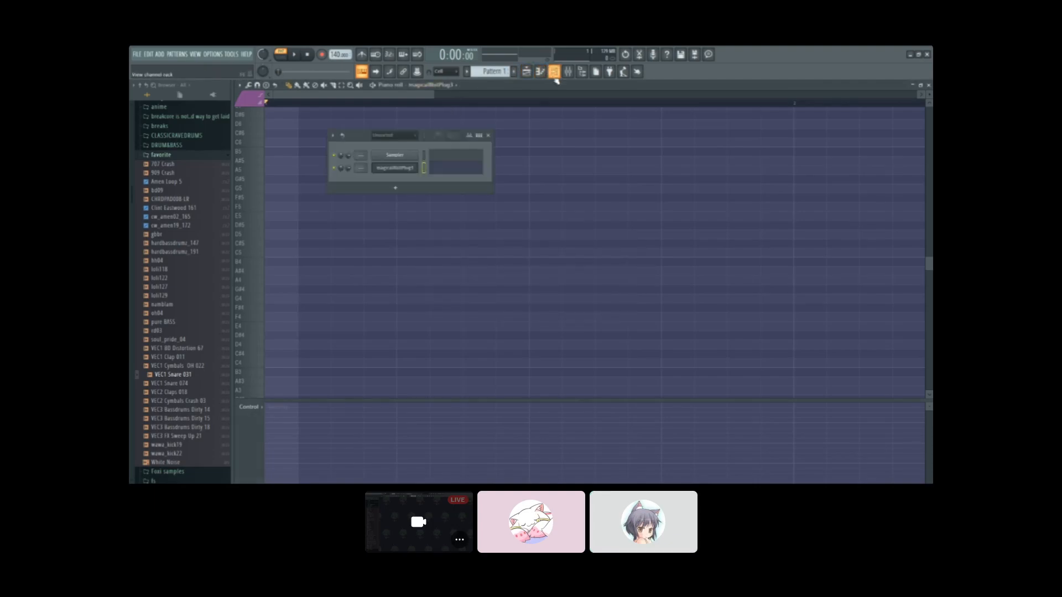
left_click_drag(388, 143, 405, 150)
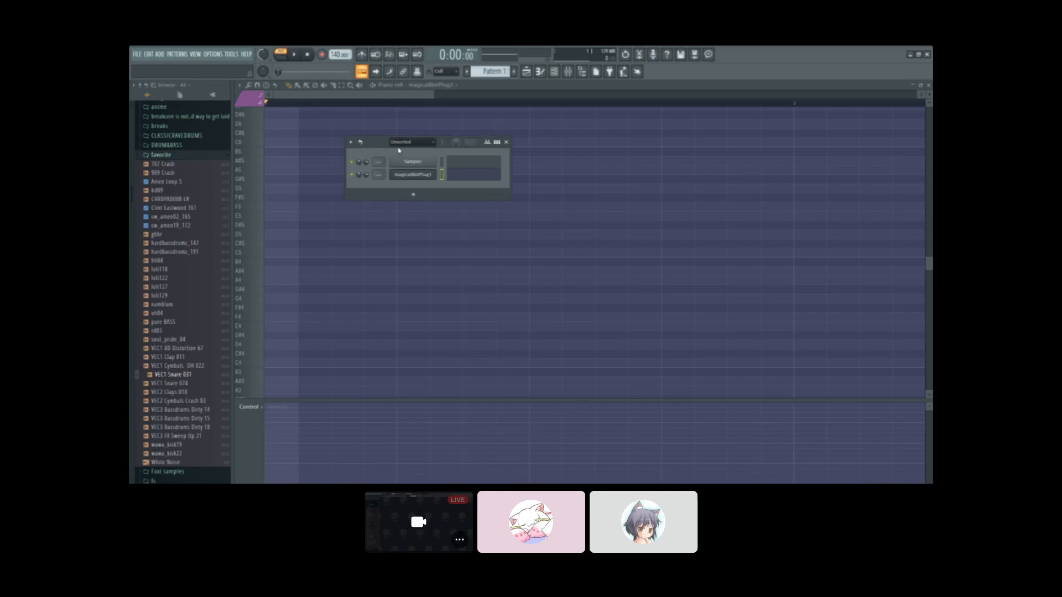
left_click(476, 177)
left_click(467, 174)
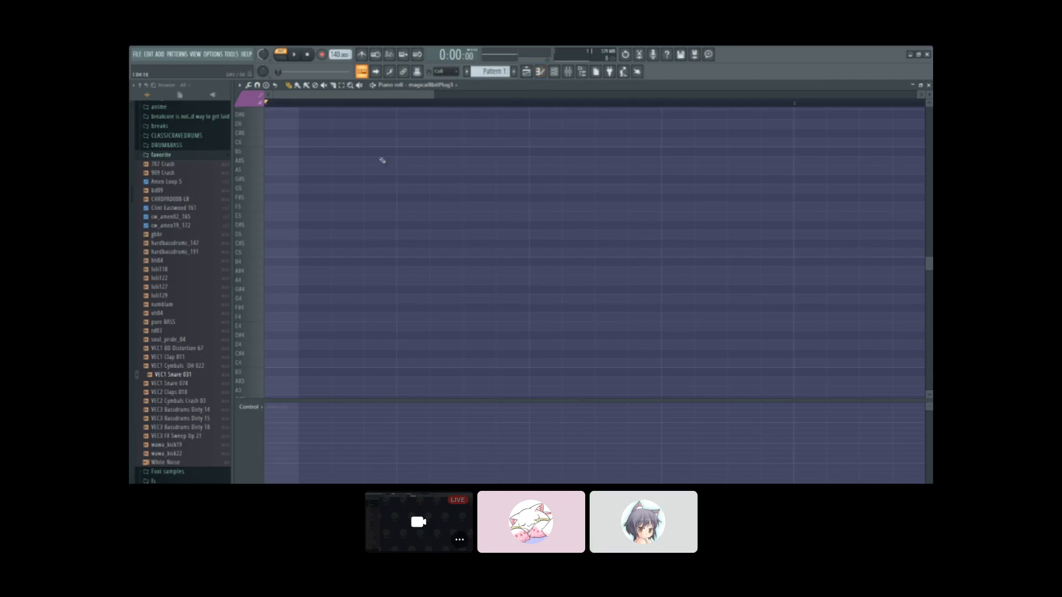
Step: Examine the piano roll's scale highlighting options, including the available root notes and scale types
scroll(320, 237, "down", 3)
mouse_move(363, 151)
left_mouse_down()
mouse_move(405, 118)
mouse_move(359, 168)
left_mouse_up()
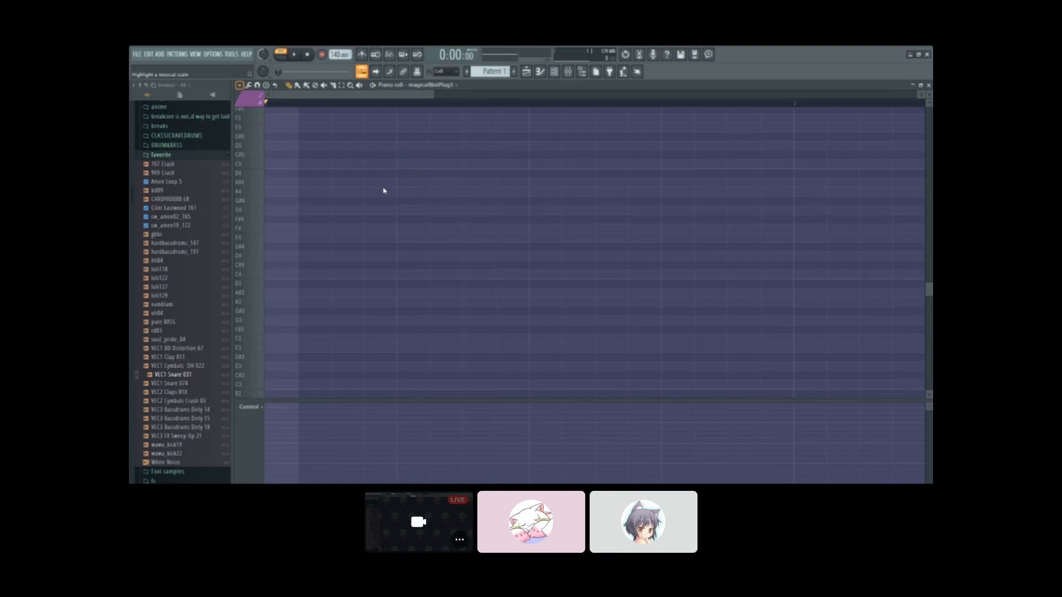
scroll(393, 156, "up", 3)
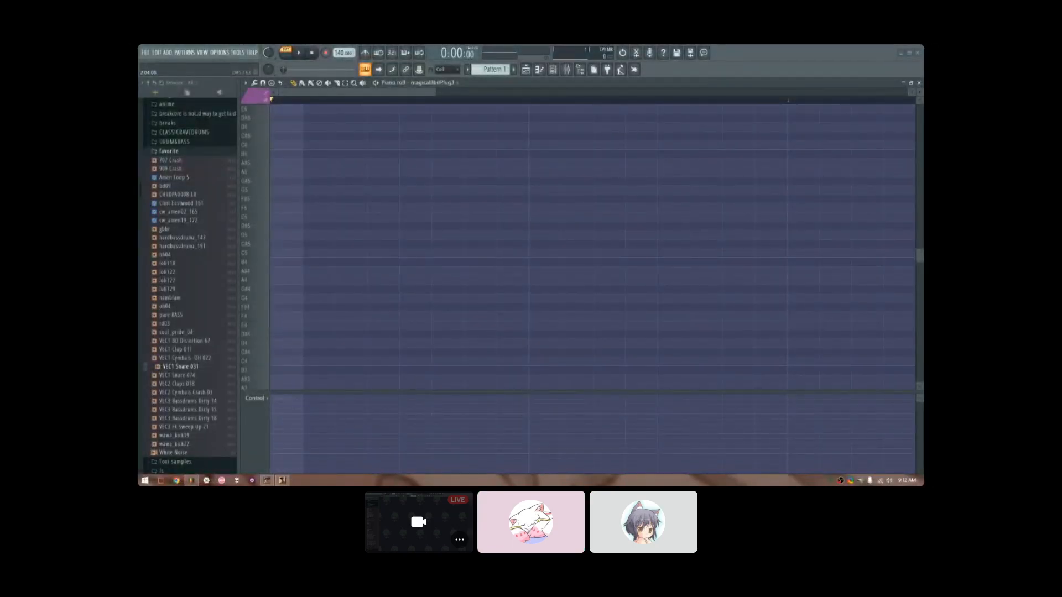
left_click(245, 83)
mouse_move(266, 132)
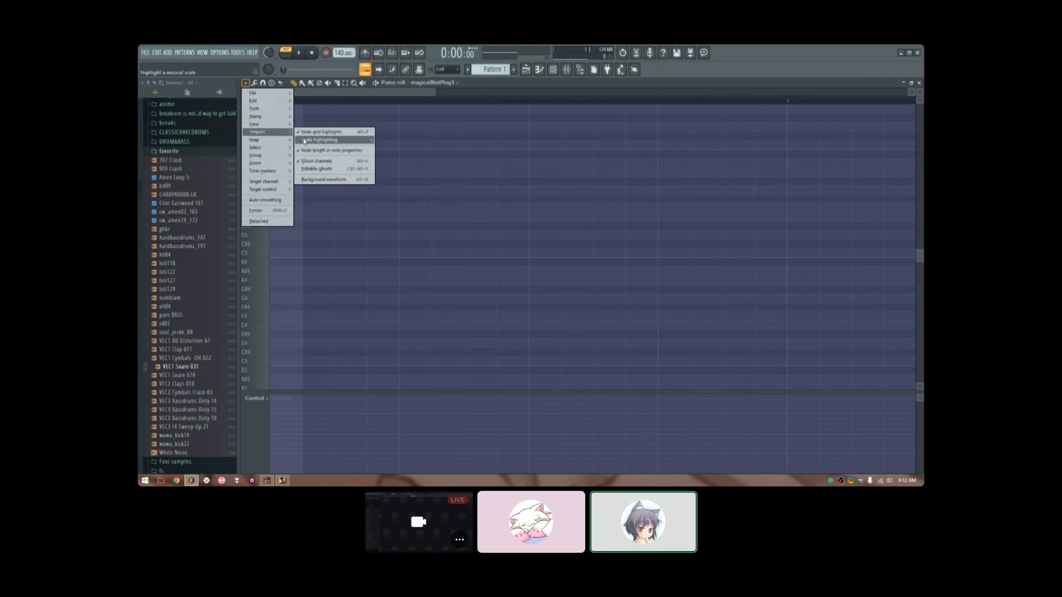
mouse_move(304, 141)
left_click(324, 116)
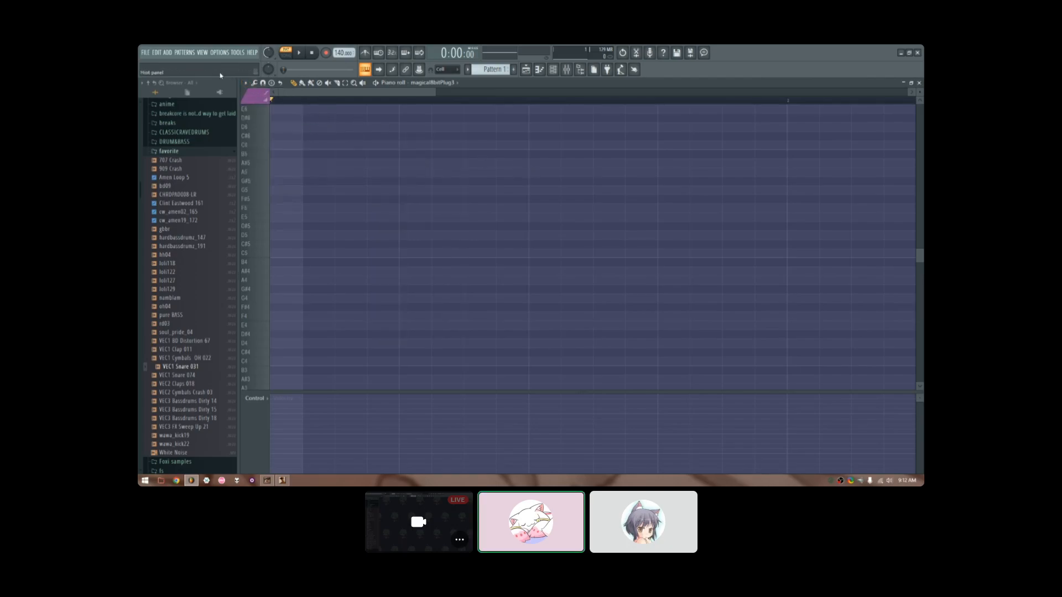
left_click(247, 84)
mouse_move(258, 133)
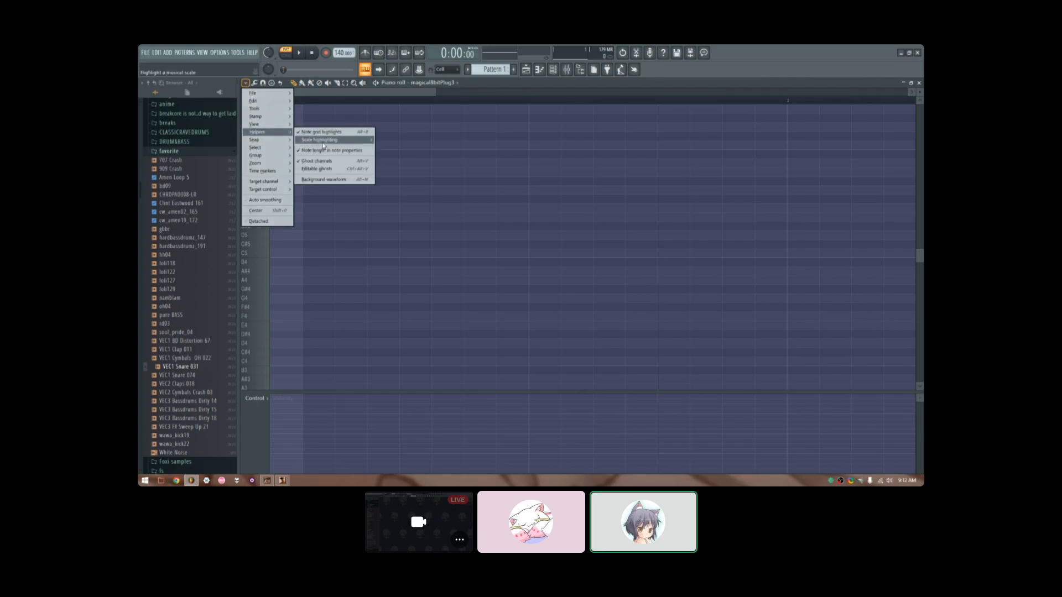
mouse_move(326, 143)
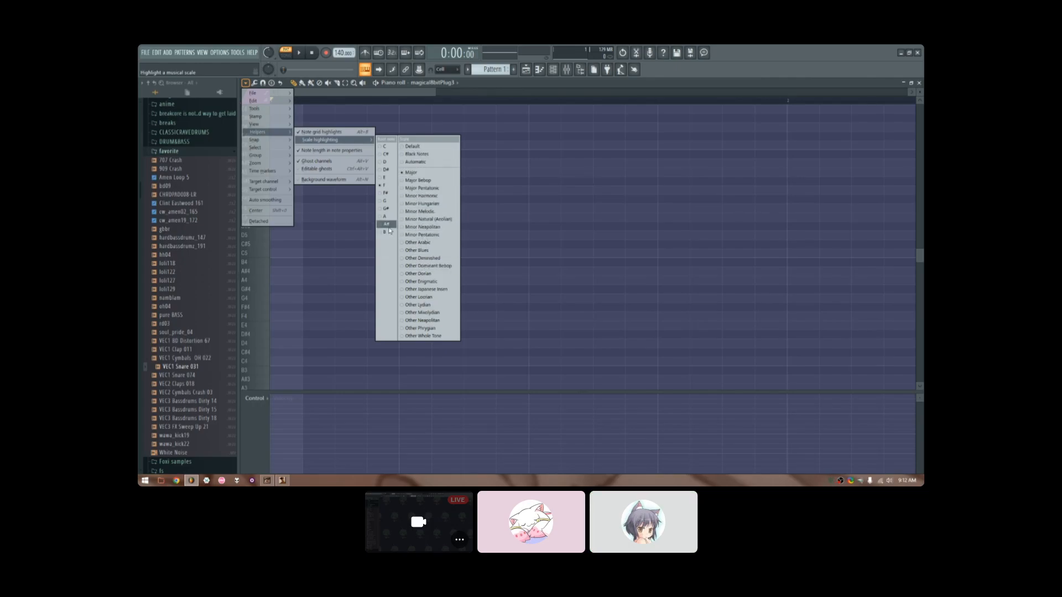
left_click(385, 146)
left_click(384, 185)
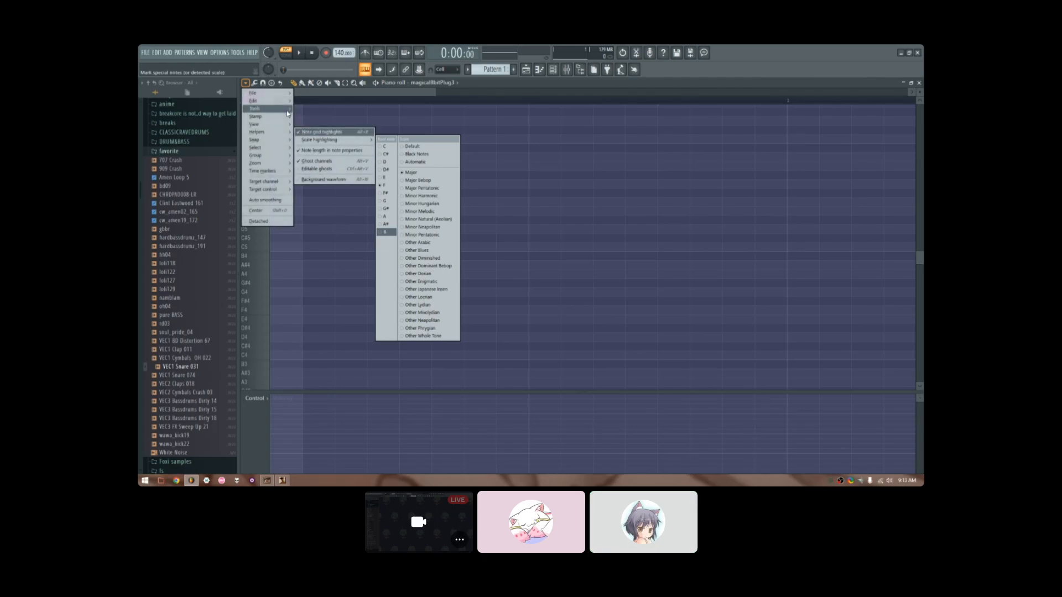
mouse_move(274, 95)
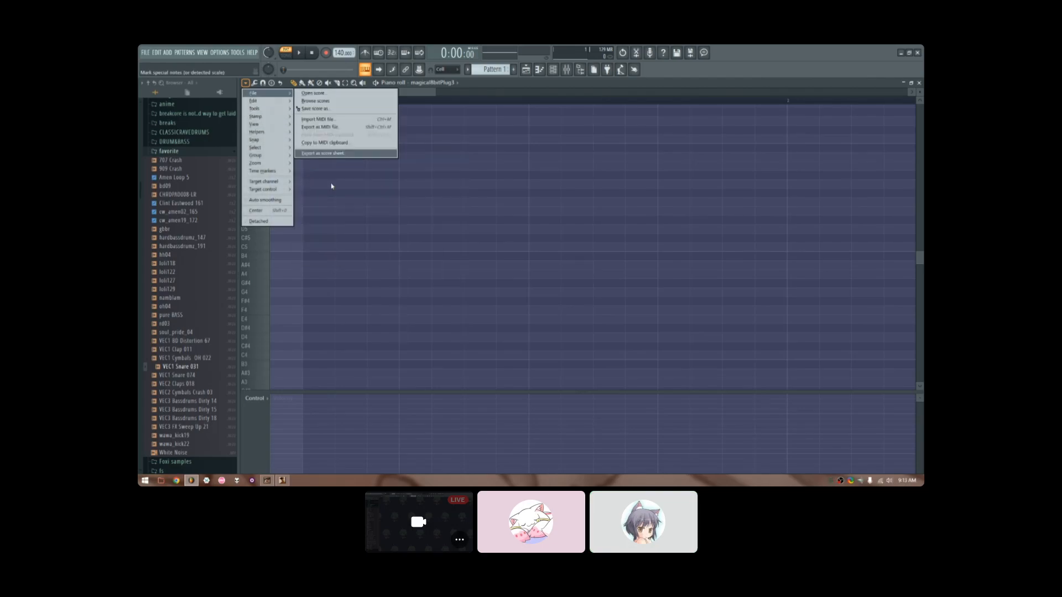
left_click(329, 162)
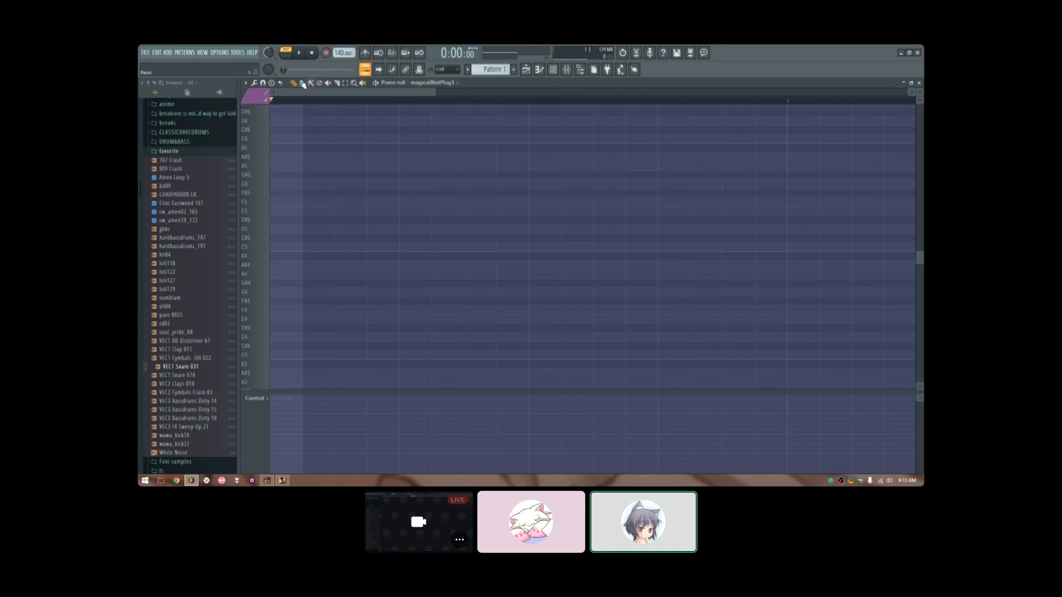
left_click(323, 146)
left_click_drag(323, 146, 389, 137)
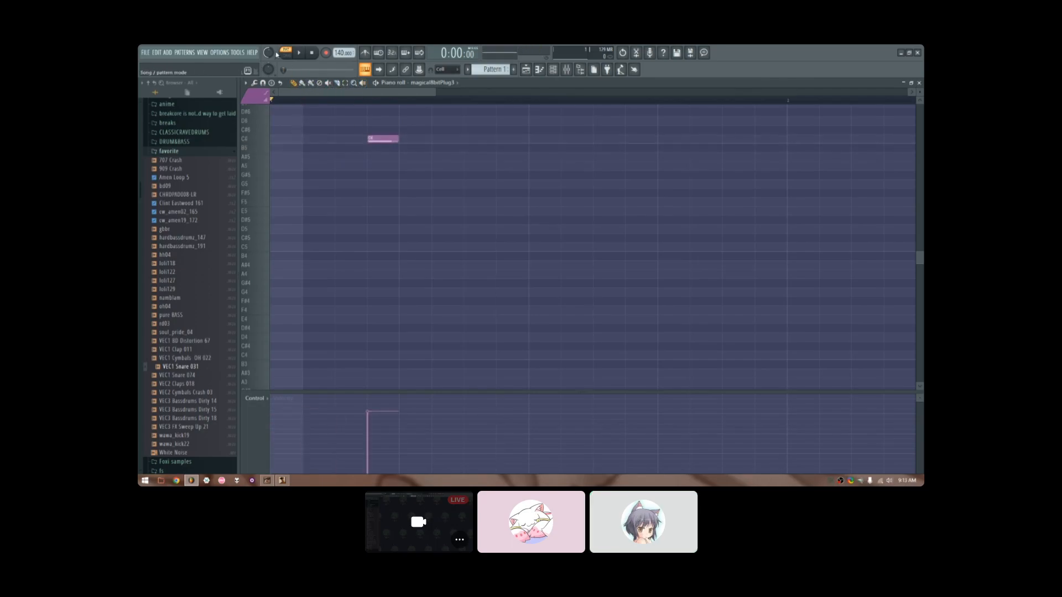
left_click_drag(384, 138, 387, 354)
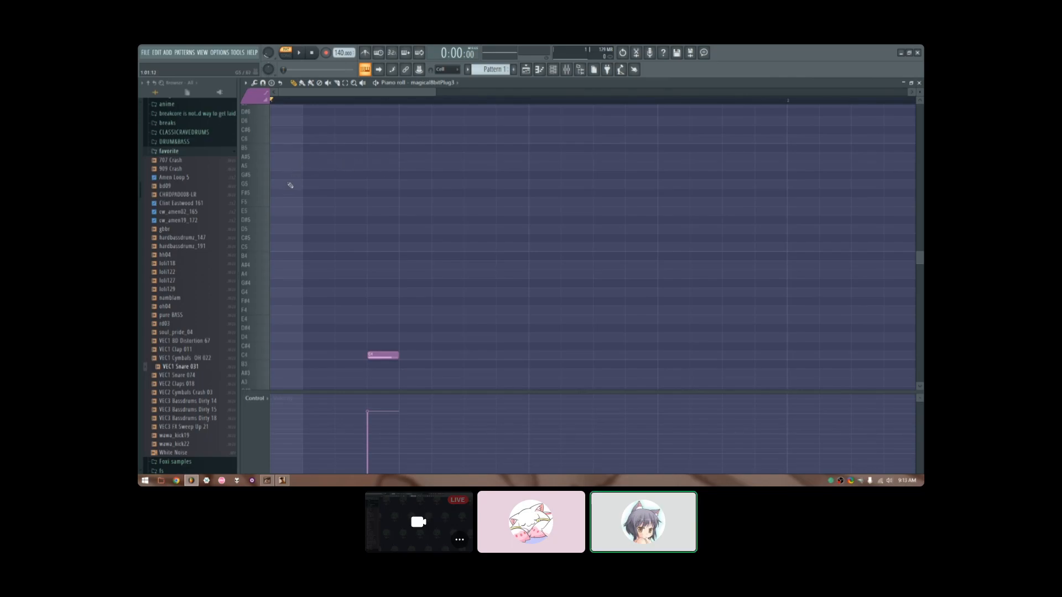
scroll(365, 197, "up", 1)
scroll(397, 342, "down", 2)
left_click_drag(382, 330, 357, 336)
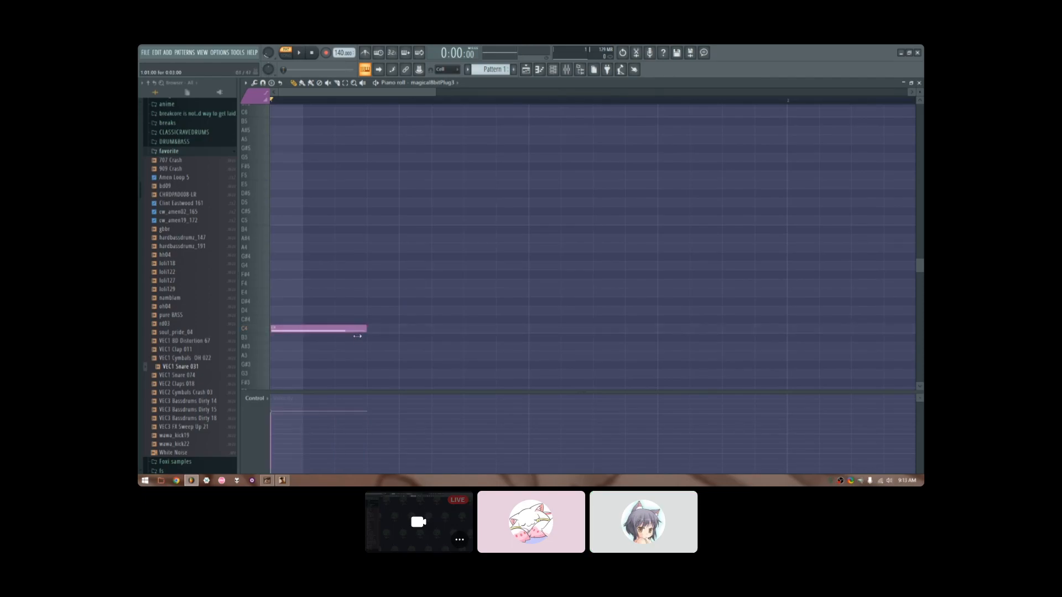
right_click(298, 333)
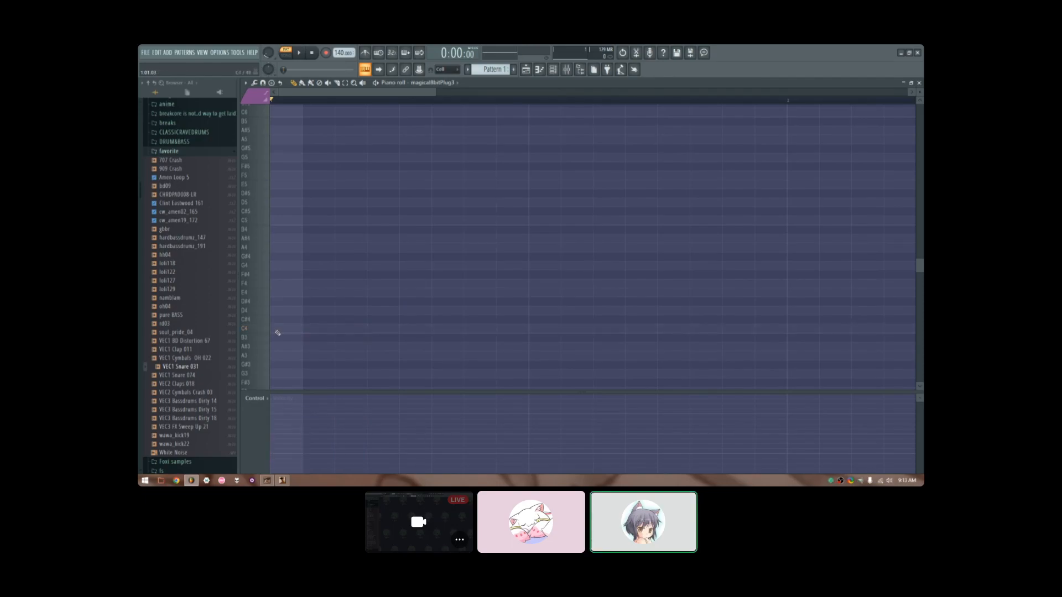
left_click(279, 333)
right_click(277, 330)
Step: Draw four consecutive one-beat notes from the pattern start at C4, F4, A#4 and E5, and play them back
left_click(278, 329)
left_click_drag(312, 328, 423, 333)
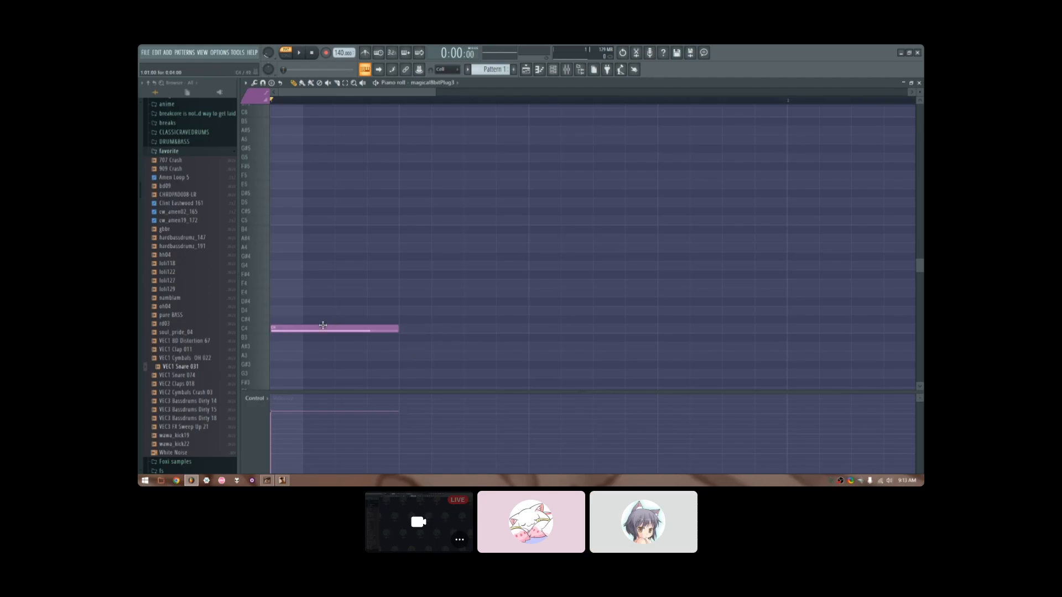
left_click_drag(368, 328, 402, 329)
left_click_drag(447, 293, 561, 239)
left_click_drag(636, 239, 689, 184)
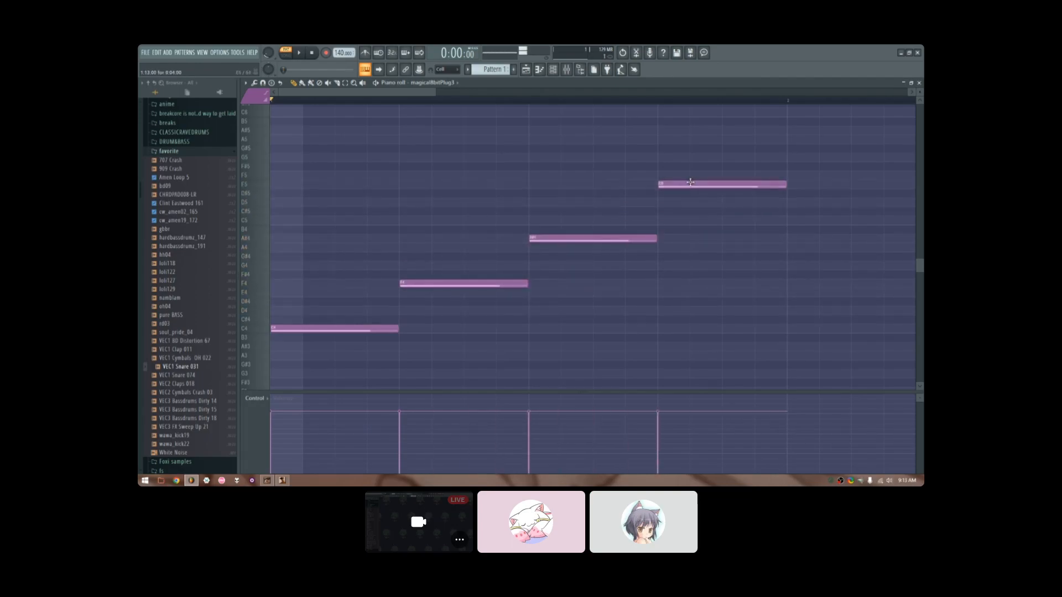
left_click(299, 52)
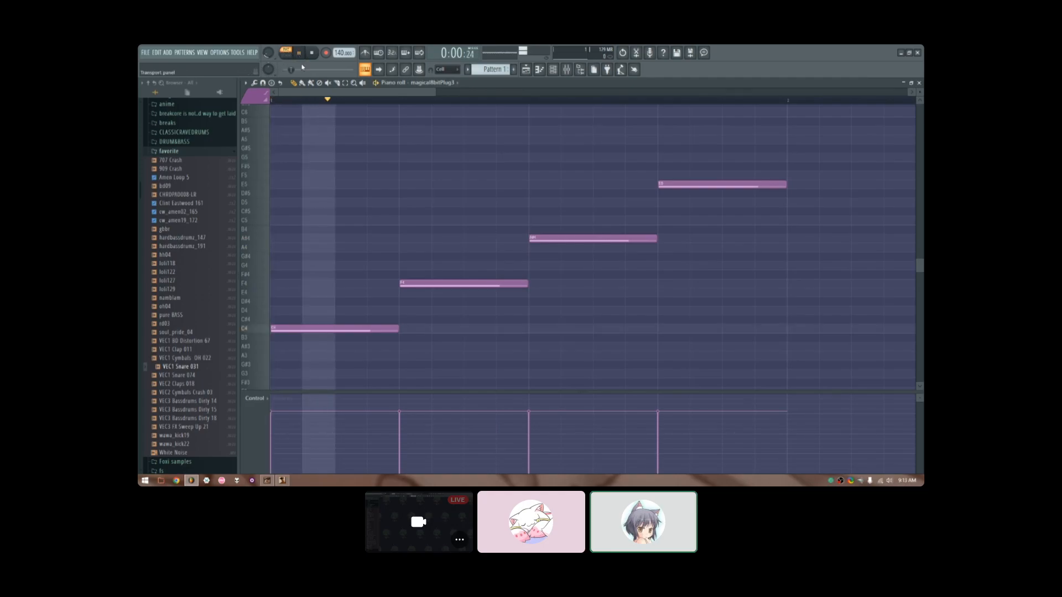
left_click(301, 53)
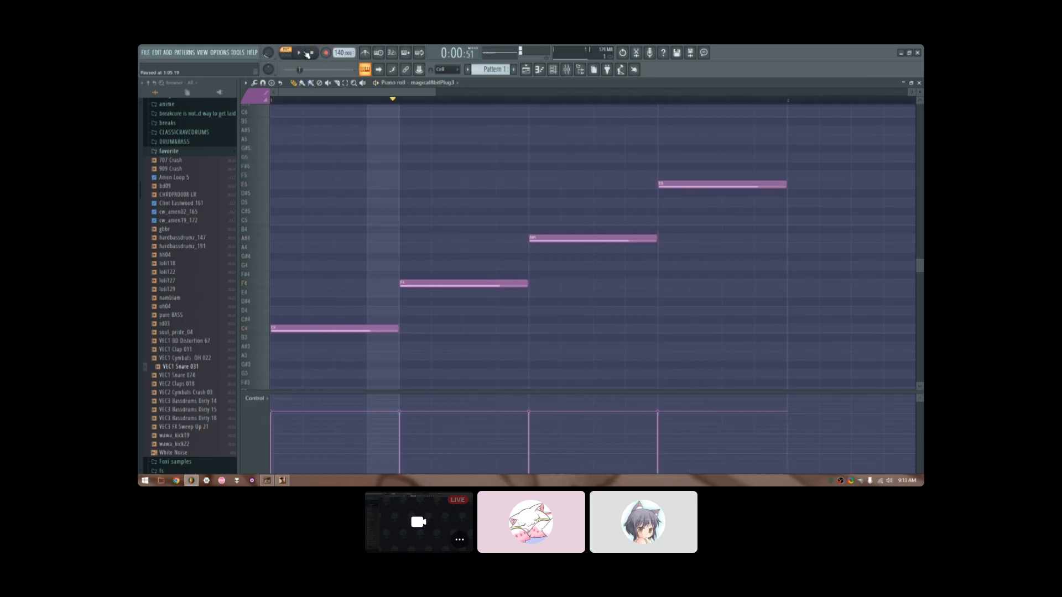
Step: Lower the second note to D#4 and the third note to G#4, and play the pattern back
left_click_drag(422, 284, 423, 302)
left_click_drag(562, 240, 557, 259)
left_click(299, 53)
left_click(313, 53)
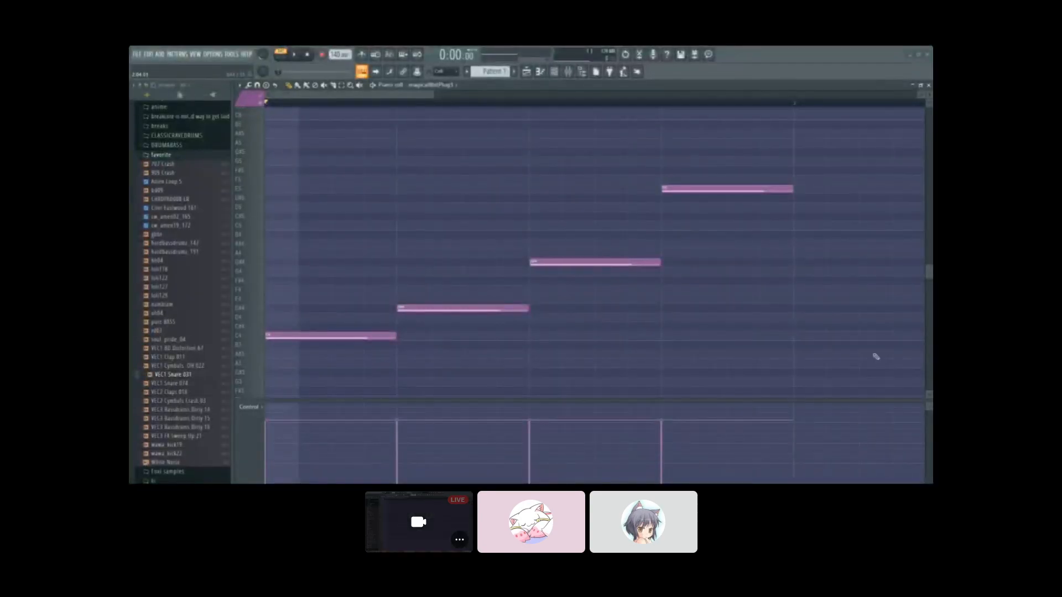
scroll(348, 143, "up", 1)
key("space")
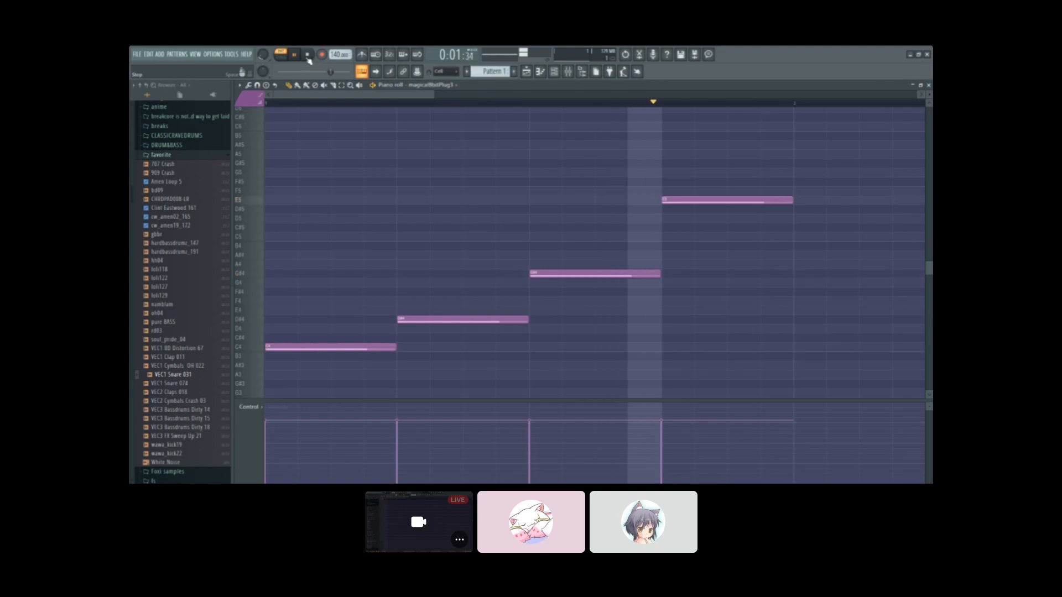
left_click(308, 56)
Step: Move the second note to E4 and the third note to A4, and play the pattern back
left_click_drag(451, 324, 452, 314)
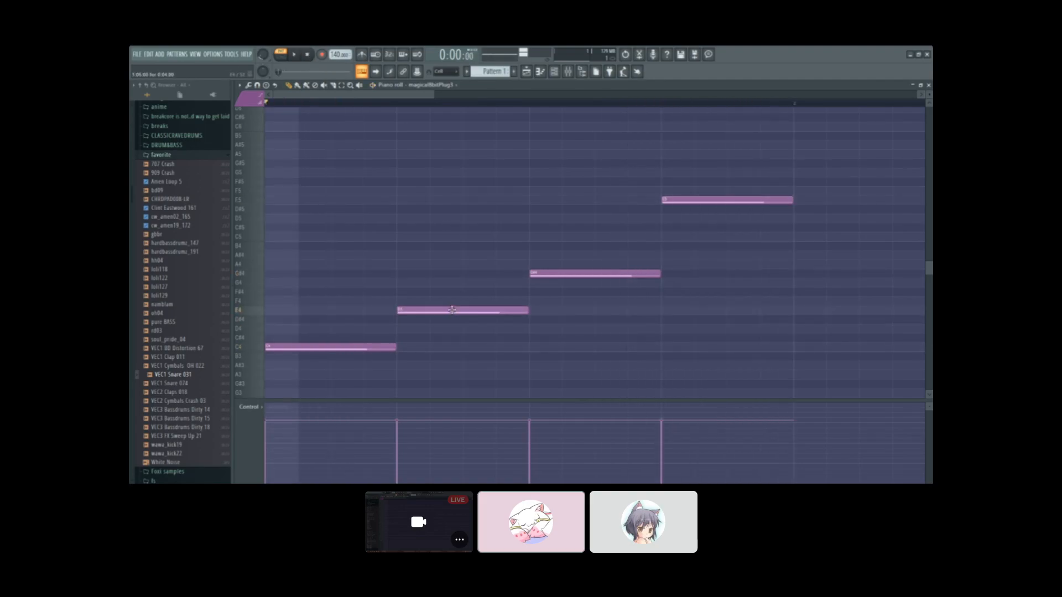
left_click_drag(589, 273, 590, 263)
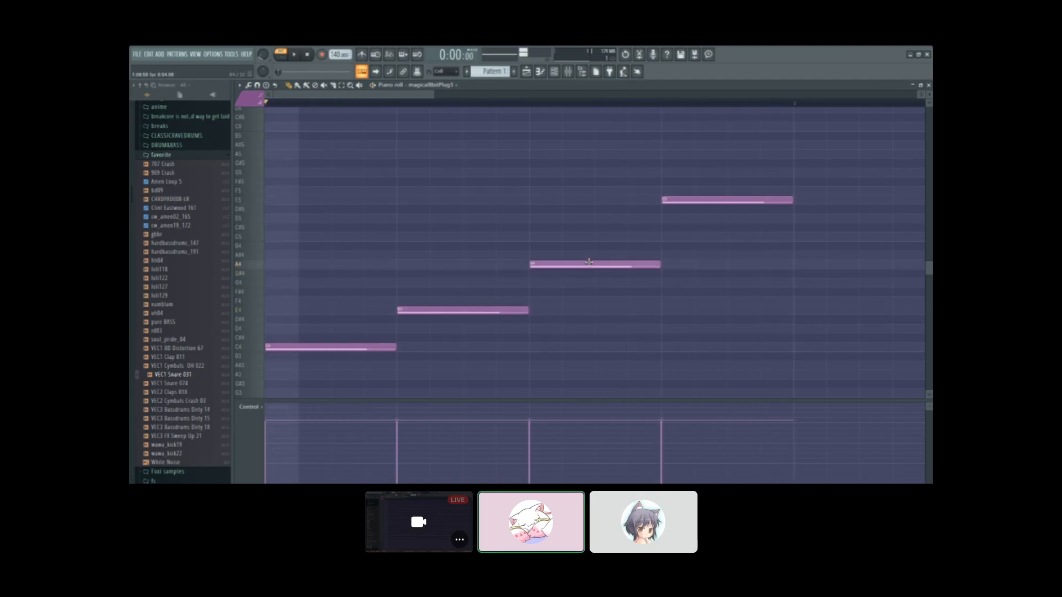
left_click(297, 56)
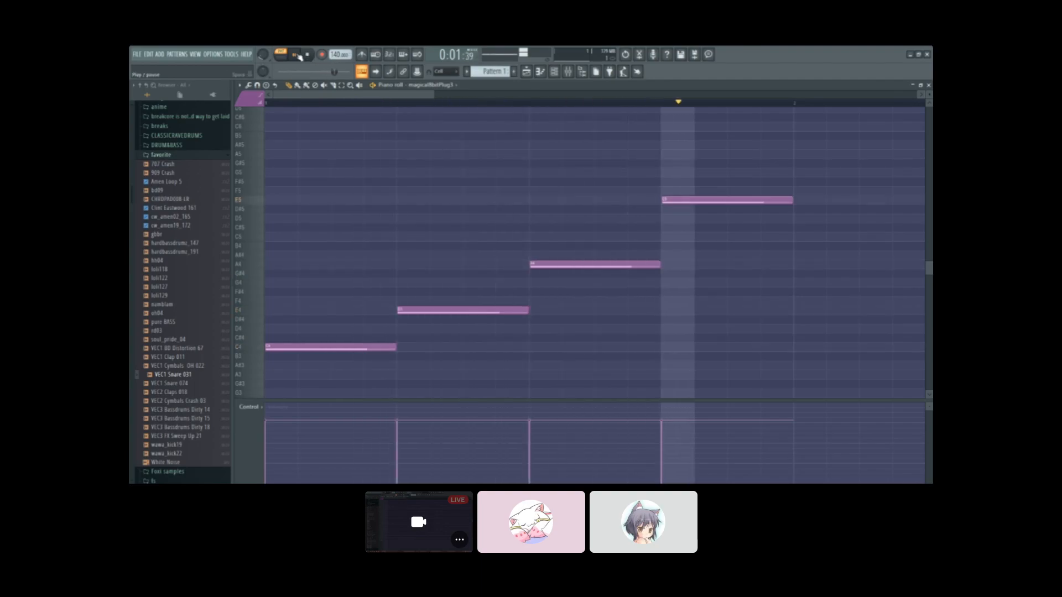
Step: Play the four-note pattern back and look through the piano roll's options, including the tools and snap settings
left_click(297, 56)
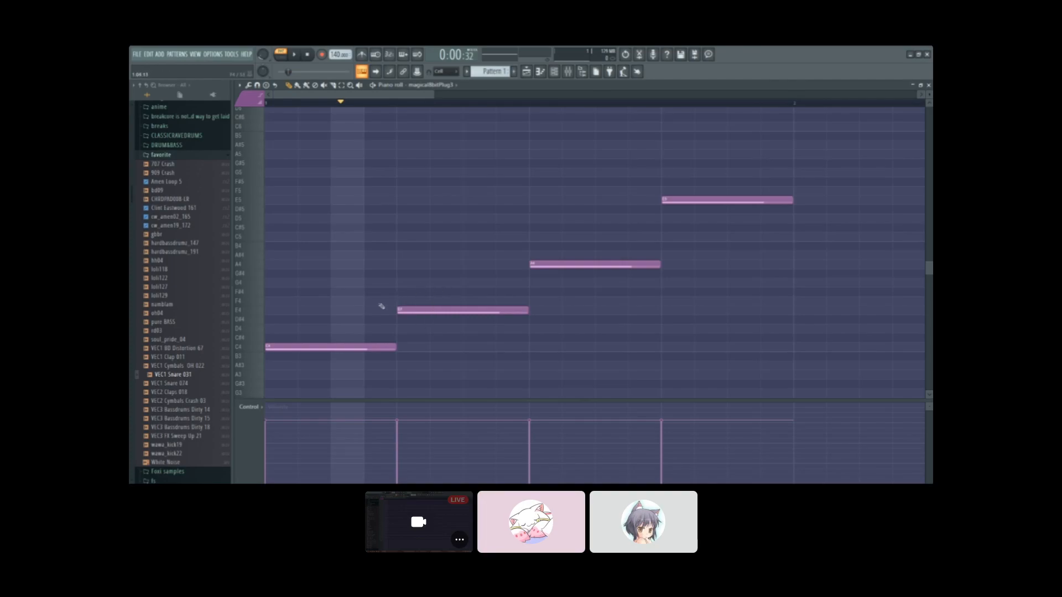
mouse_move(785, 228)
left_mouse_down()
mouse_move(816, 192)
mouse_move(842, 207)
mouse_move(763, 188)
mouse_move(830, 158)
mouse_move(820, 230)
left_mouse_up()
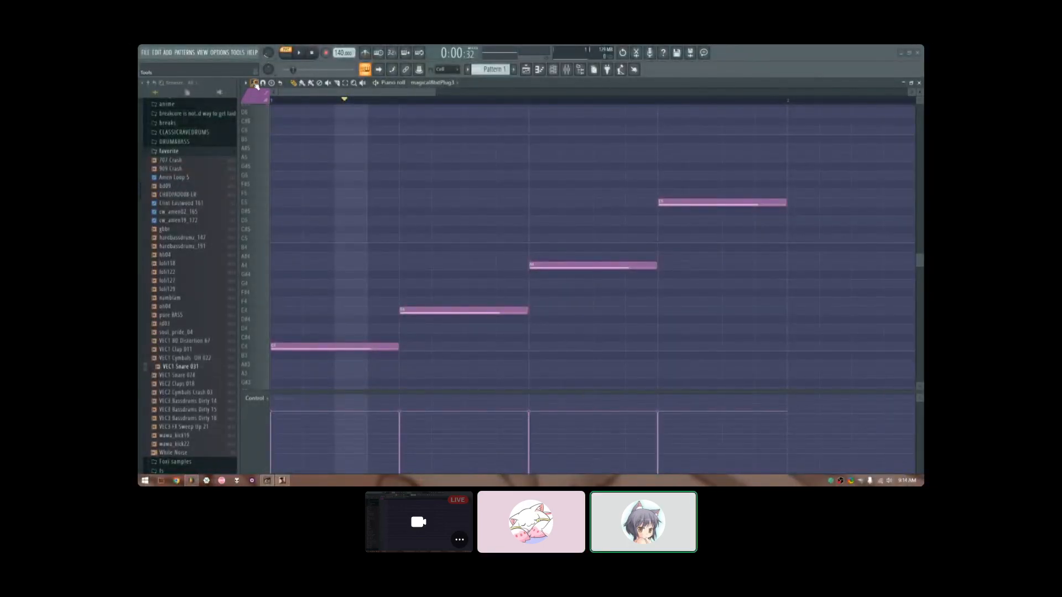
left_click(240, 84)
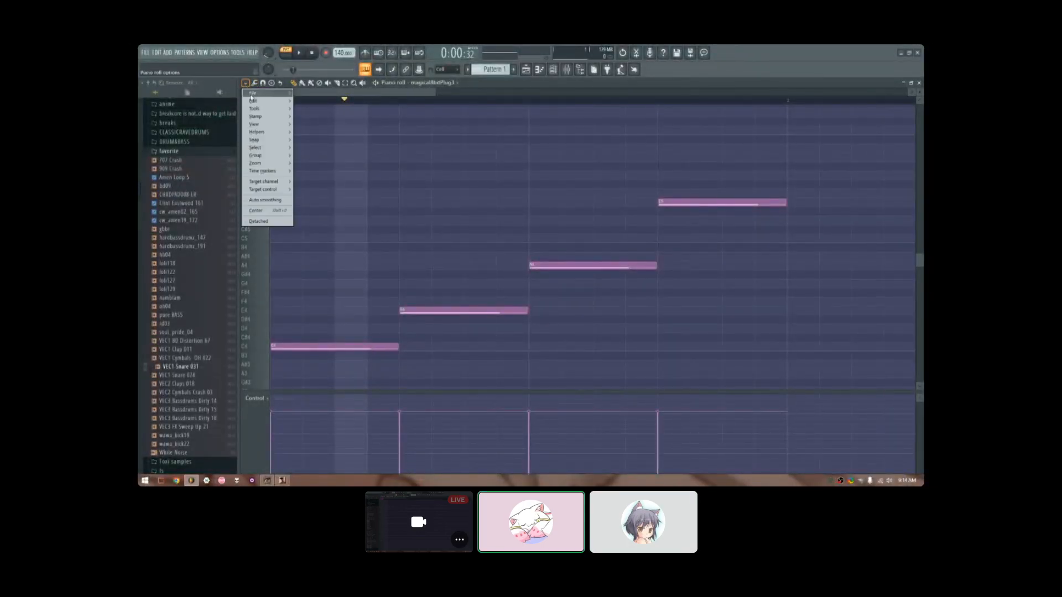
left_click(246, 86)
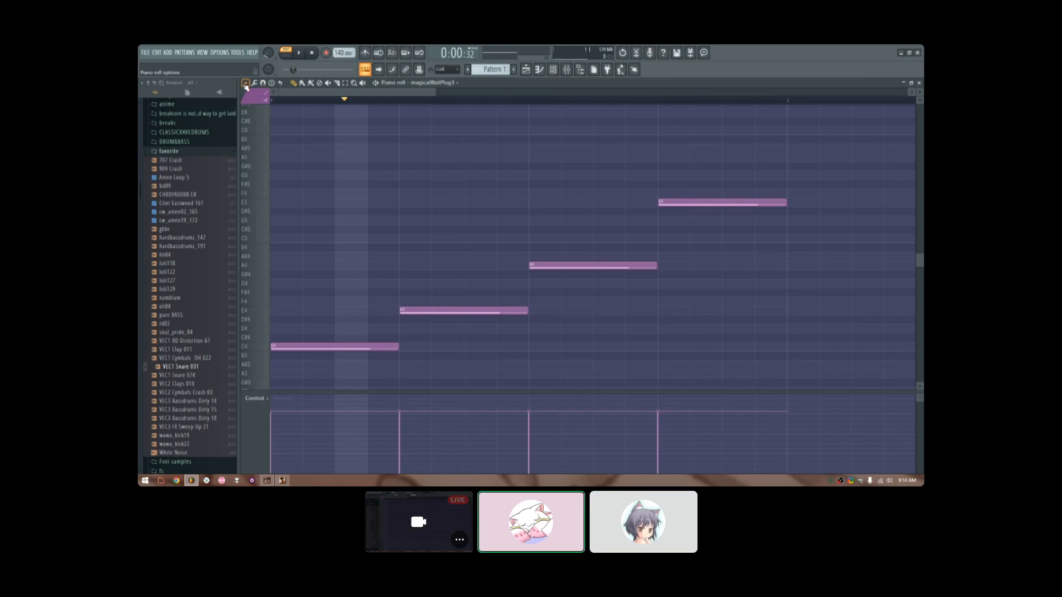
left_click(245, 83)
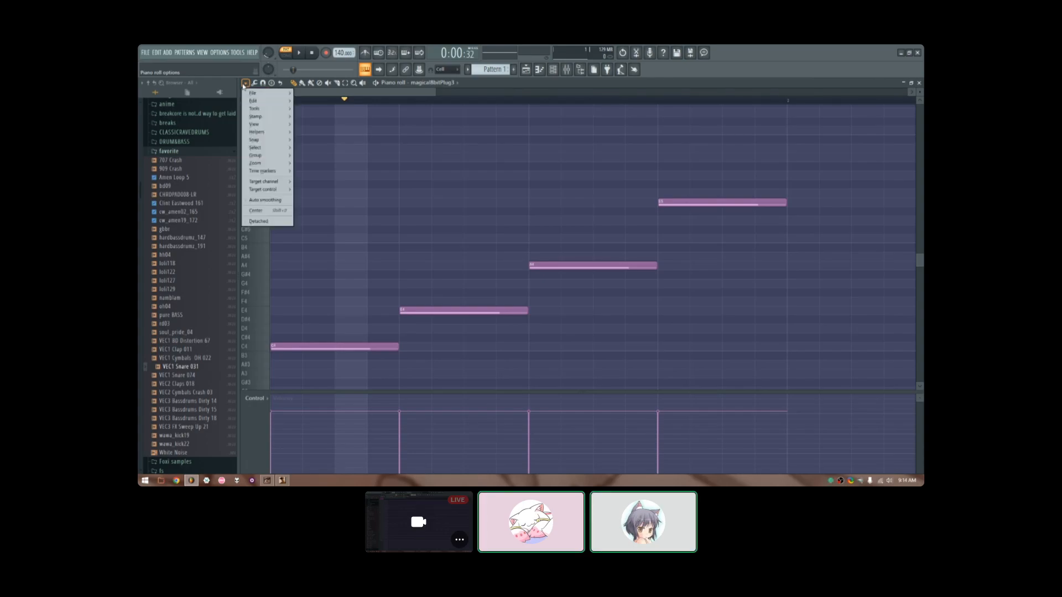
left_click(245, 85)
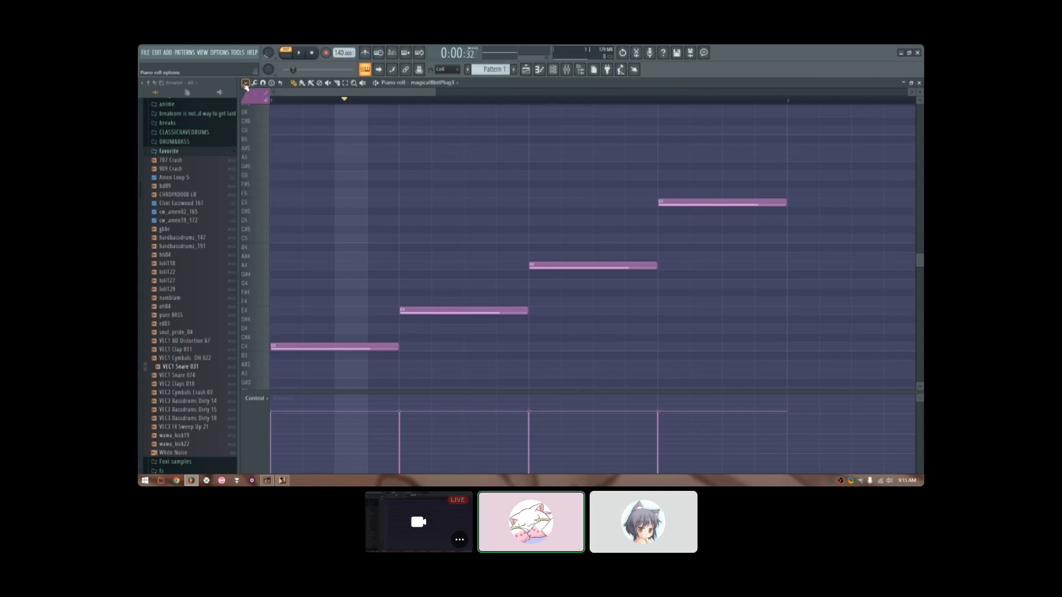
left_click(245, 85)
left_click(245, 84)
left_click(245, 84)
mouse_move(256, 102)
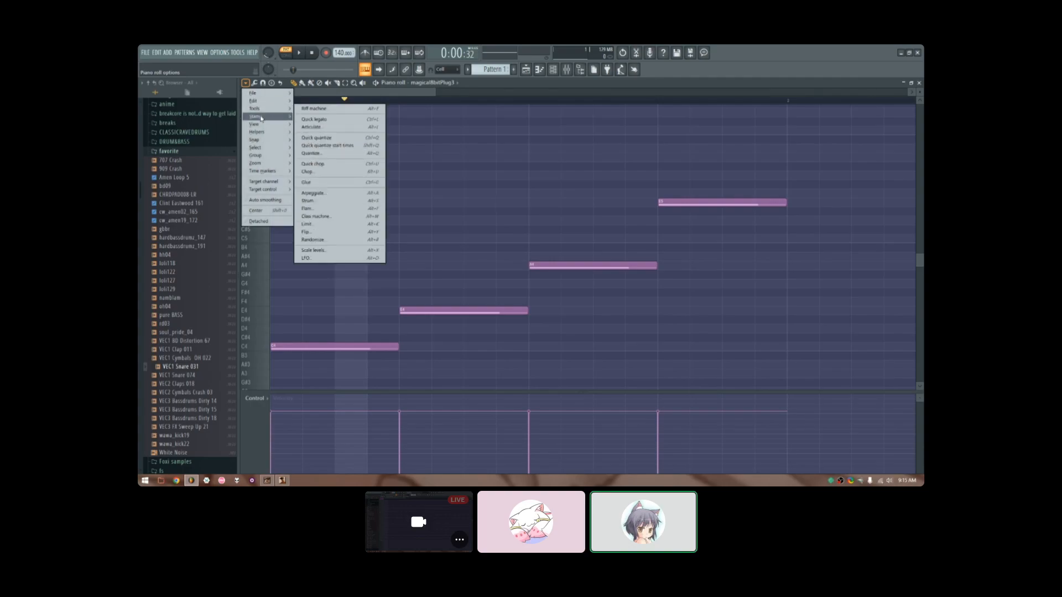
mouse_move(260, 129)
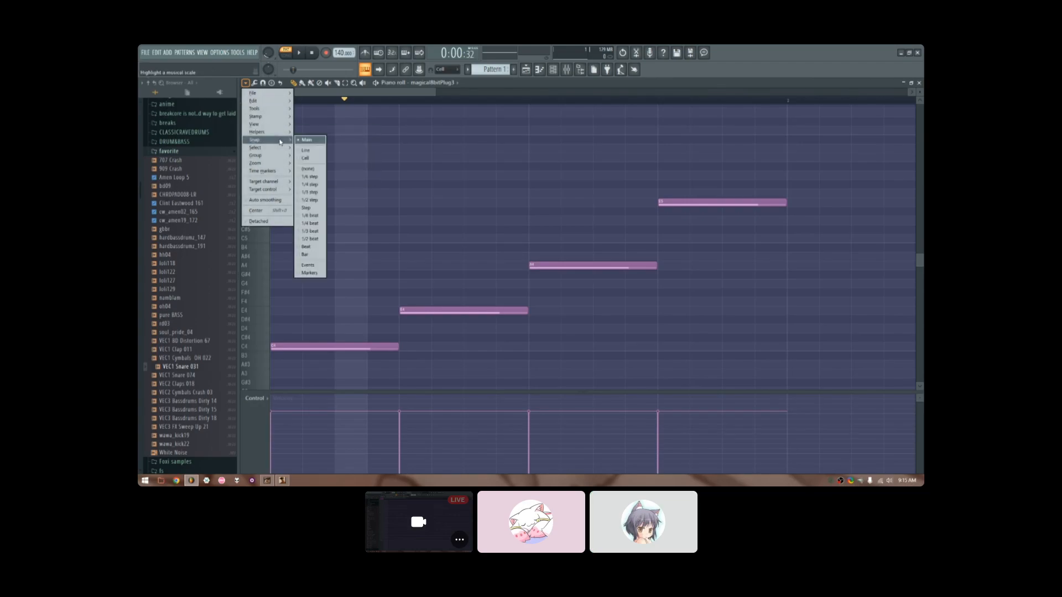
left_click(371, 168)
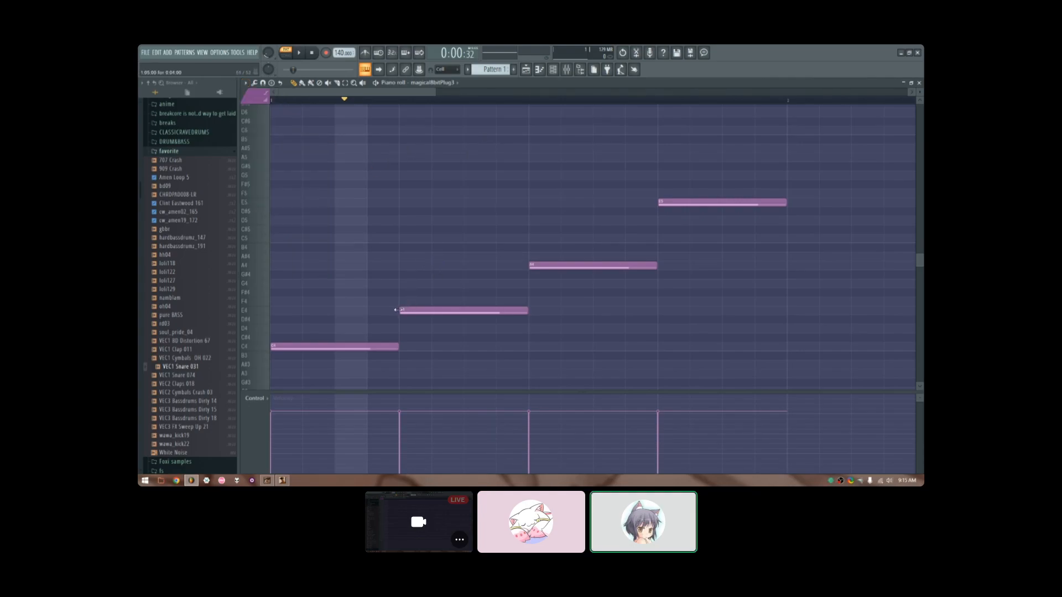
Step: Slice the second note (E4) and the third note (A4) in half at their midpoints
left_click_drag(398, 310, 394, 310)
mouse_move(393, 310)
left_mouse_down()
mouse_move(350, 314)
mouse_move(414, 310)
mouse_move(343, 323)
mouse_move(431, 314)
mouse_move(400, 314)
left_mouse_up()
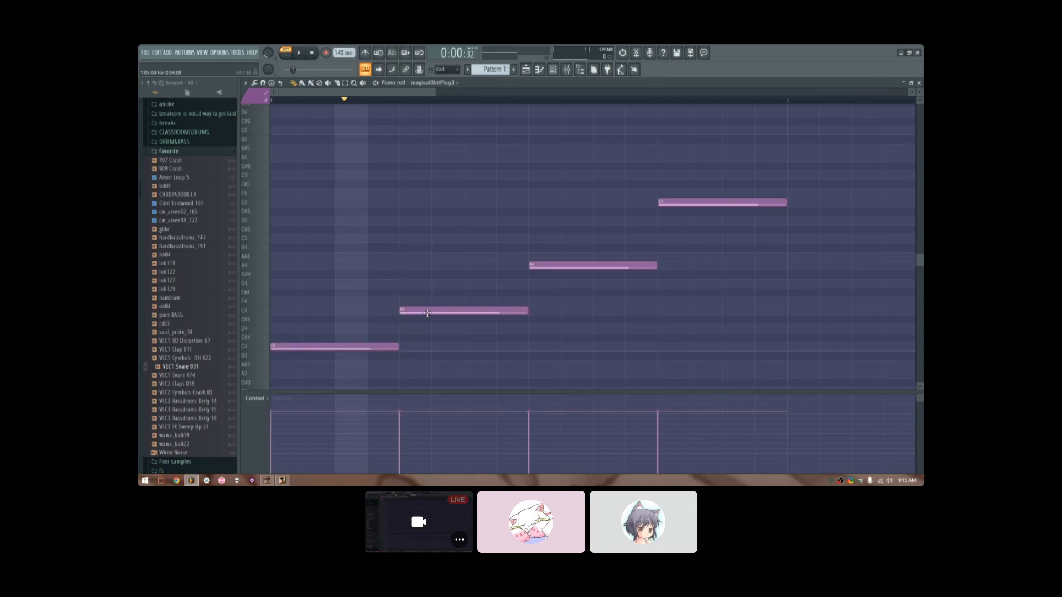
scroll(369, 252, "down", 1)
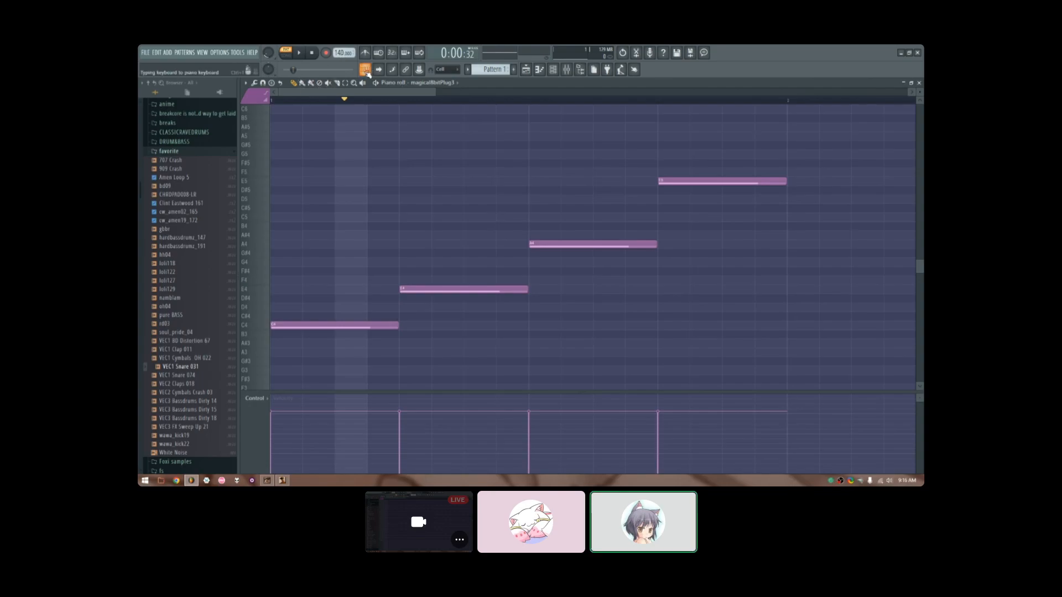
left_click(467, 291)
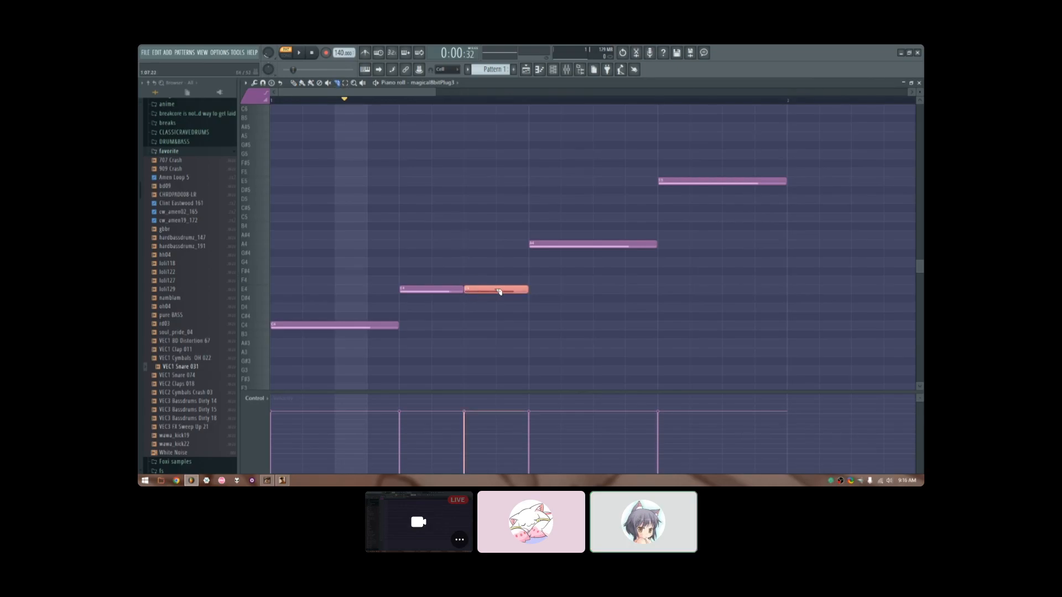
left_click(596, 246)
left_click(294, 82)
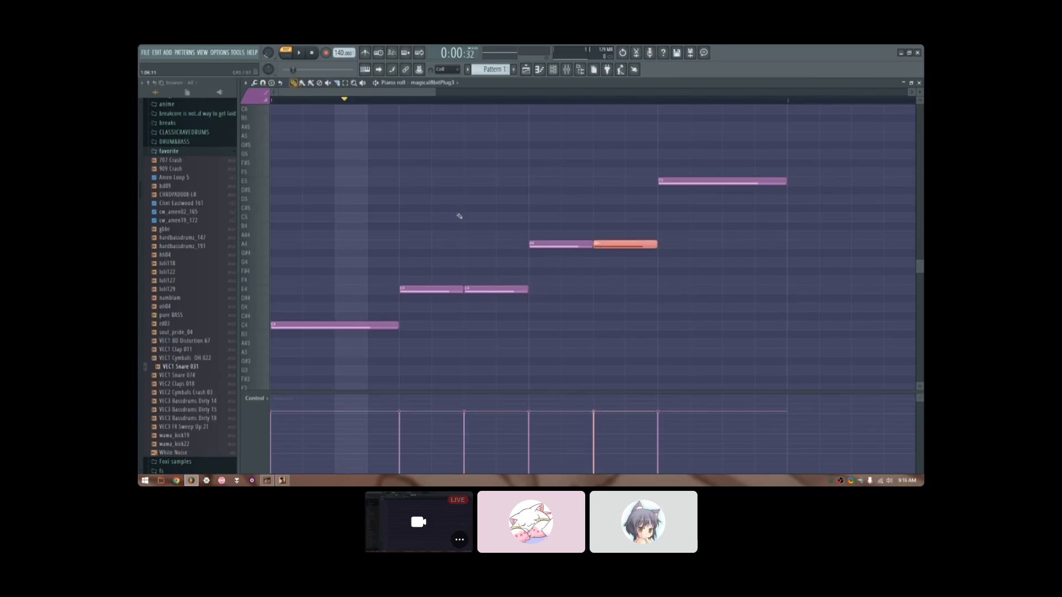
Step: Make the first halves of the sliced notes one step long, with three-step second halves raised to G4 and C5
left_click_drag(474, 290, 434, 291)
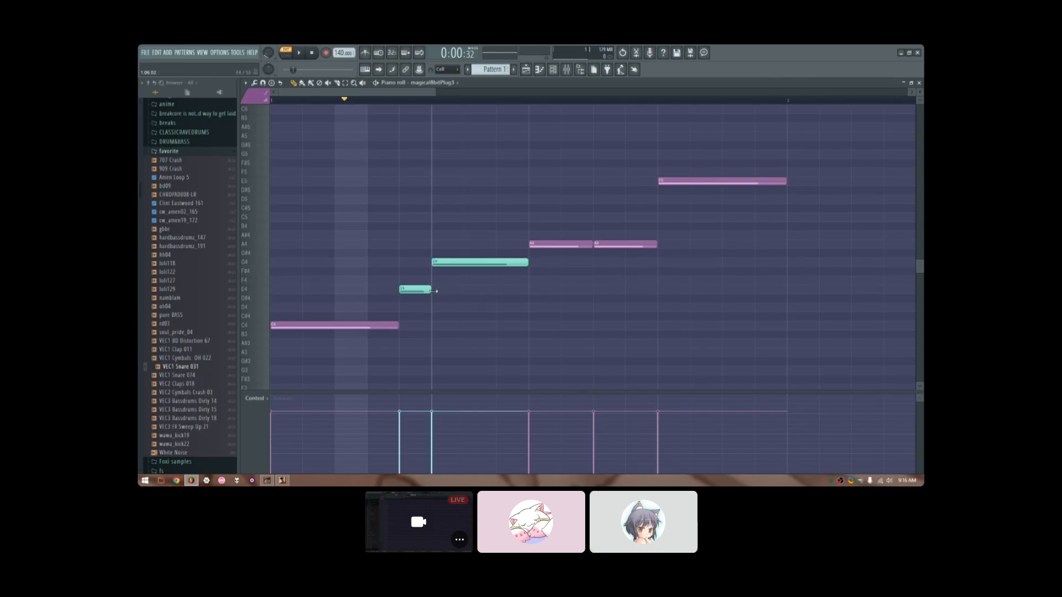
left_click_drag(608, 244, 614, 217)
left_click(574, 246)
left_click_drag(574, 246, 560, 246)
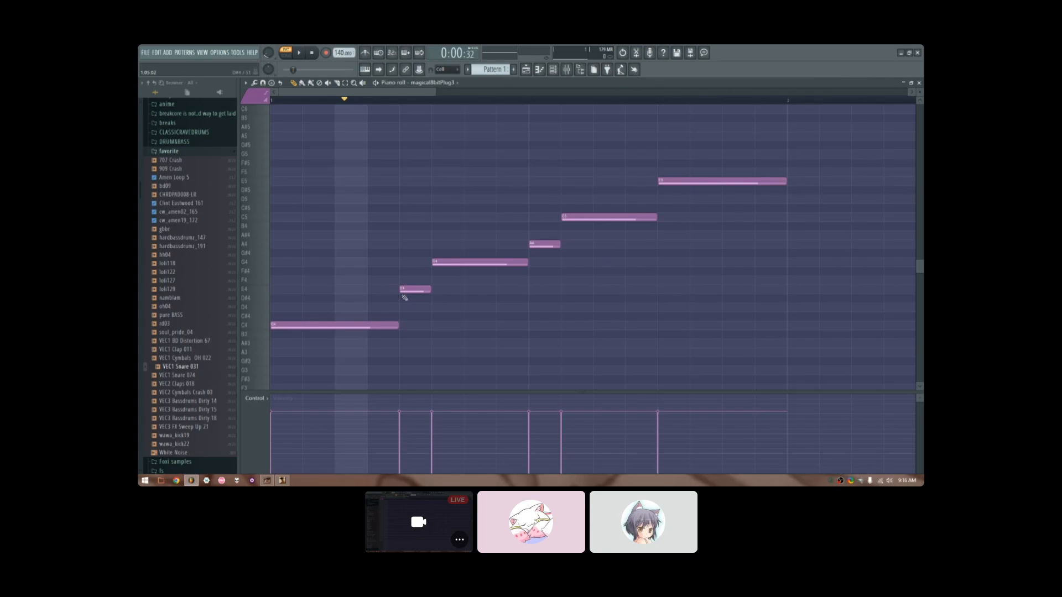
Step: Lower the third beat's short note to E4 and its long note to A#4
left_click_drag(547, 244, 549, 292)
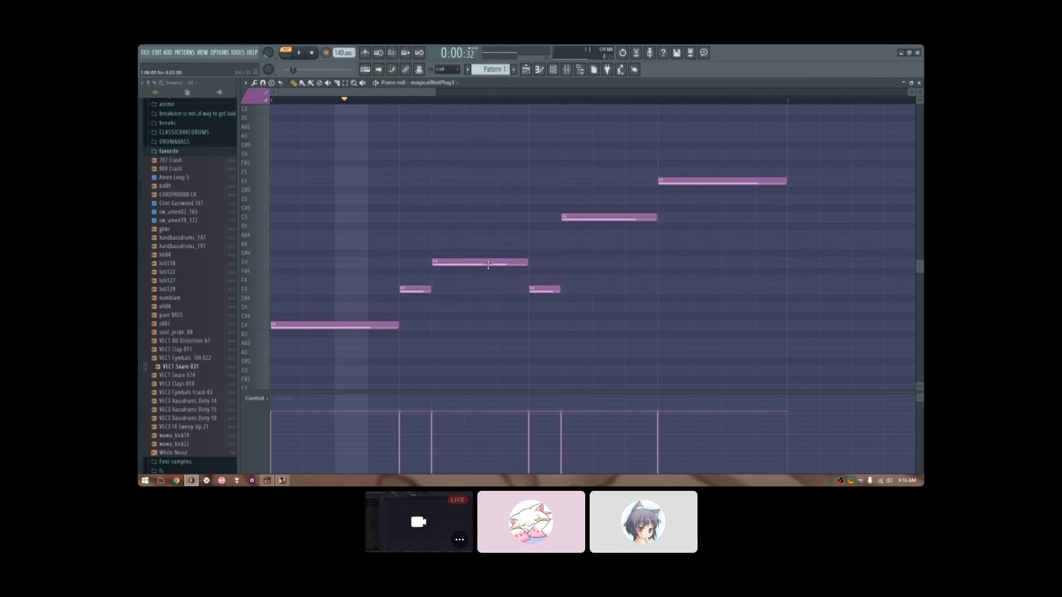
left_click_drag(591, 218, 591, 235)
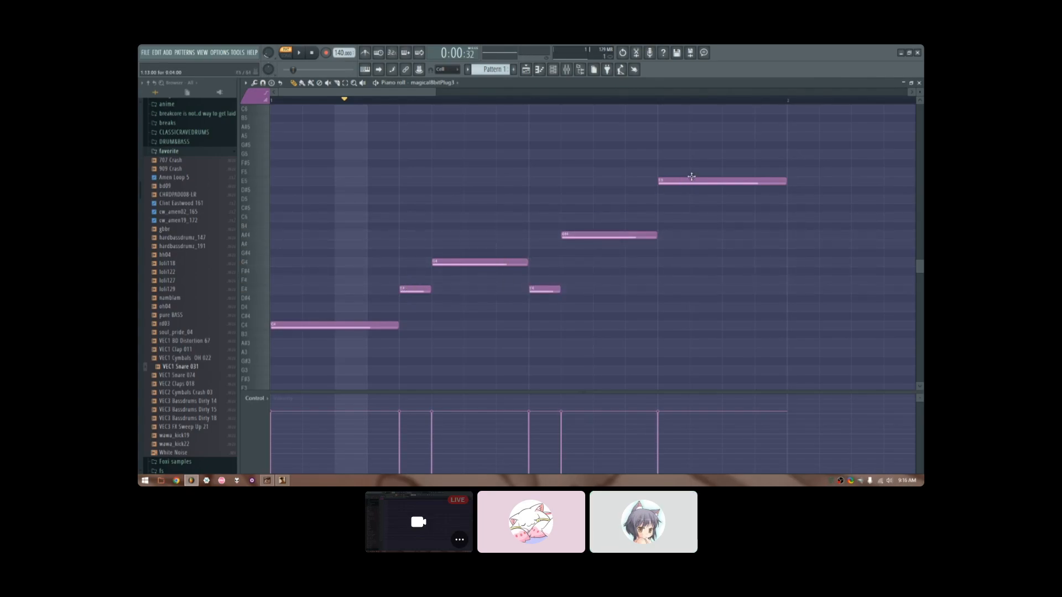
Step: Slice the last note (E5) in half, lower its second half to C5, and play the pattern back
left_click(338, 83)
left_click_drag(722, 133, 754, 236)
left_click_drag(722, 138, 741, 165)
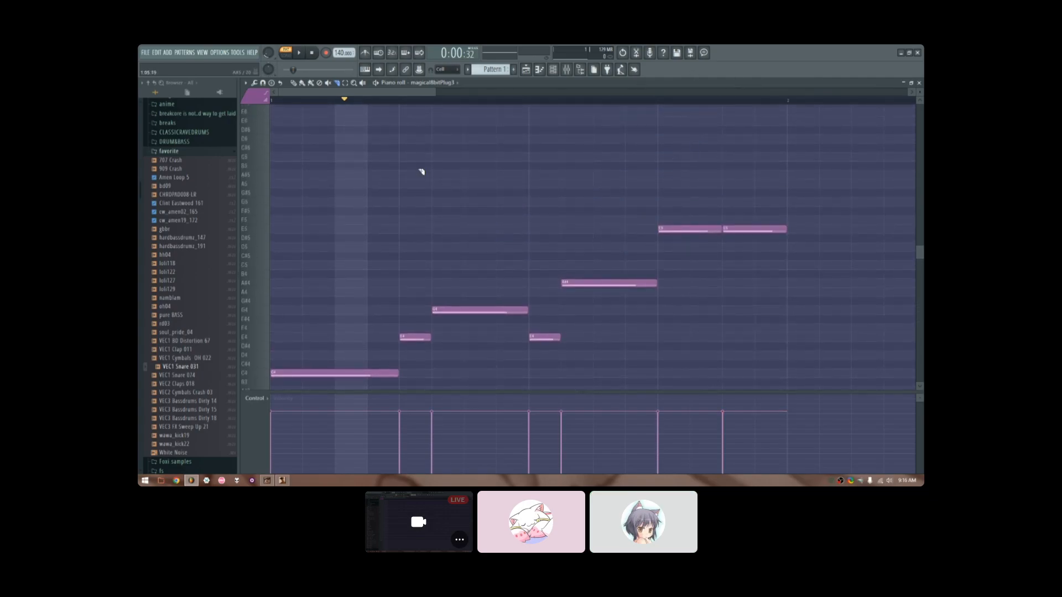
left_click(293, 82)
left_click_drag(755, 230, 755, 265)
scroll(498, 222, "down", 1)
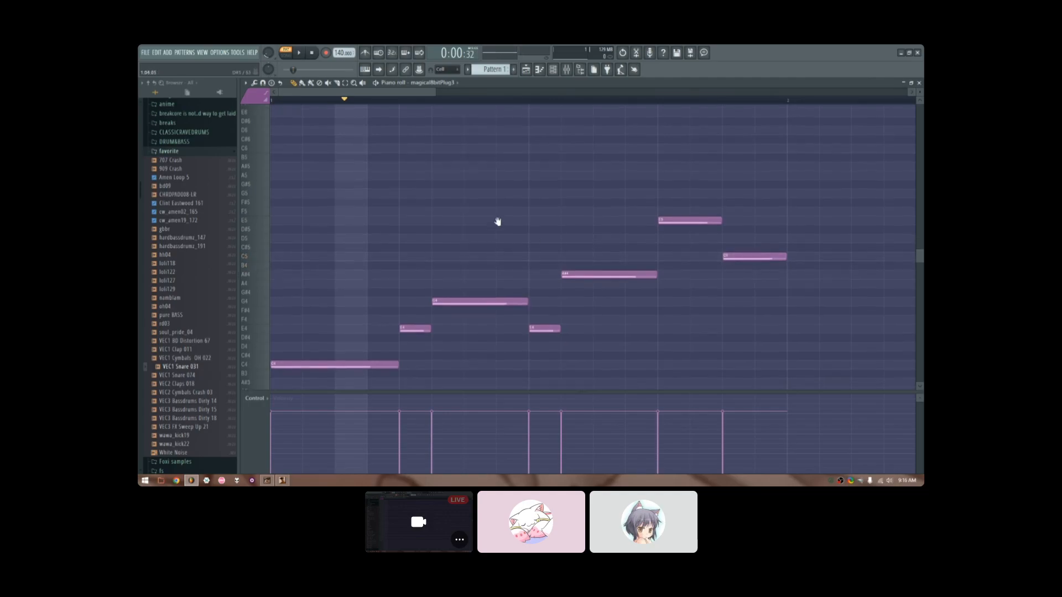
scroll(498, 222, "down", 2)
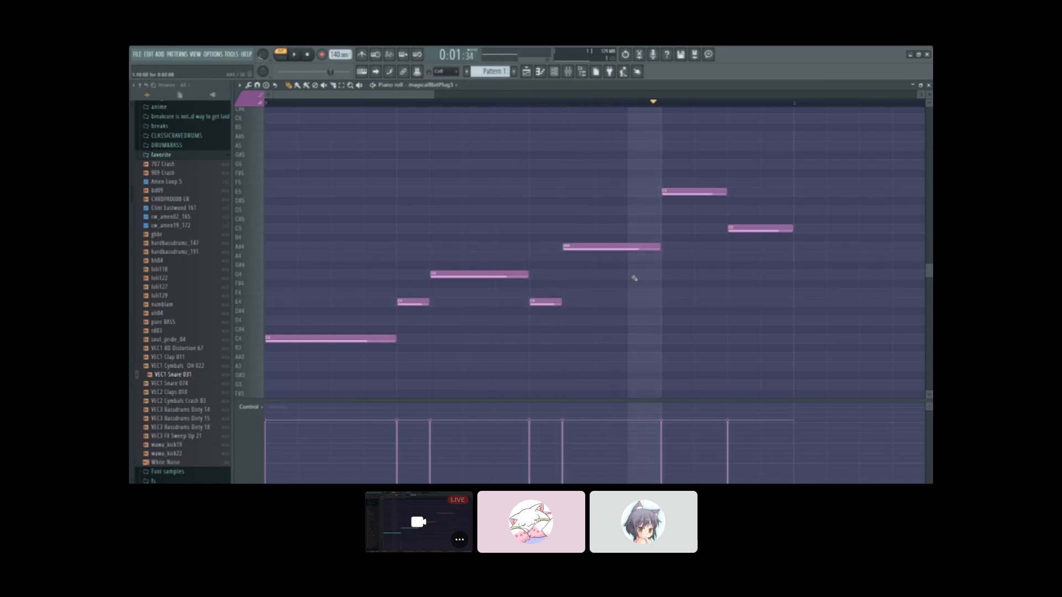
scroll(588, 242, "up", 2)
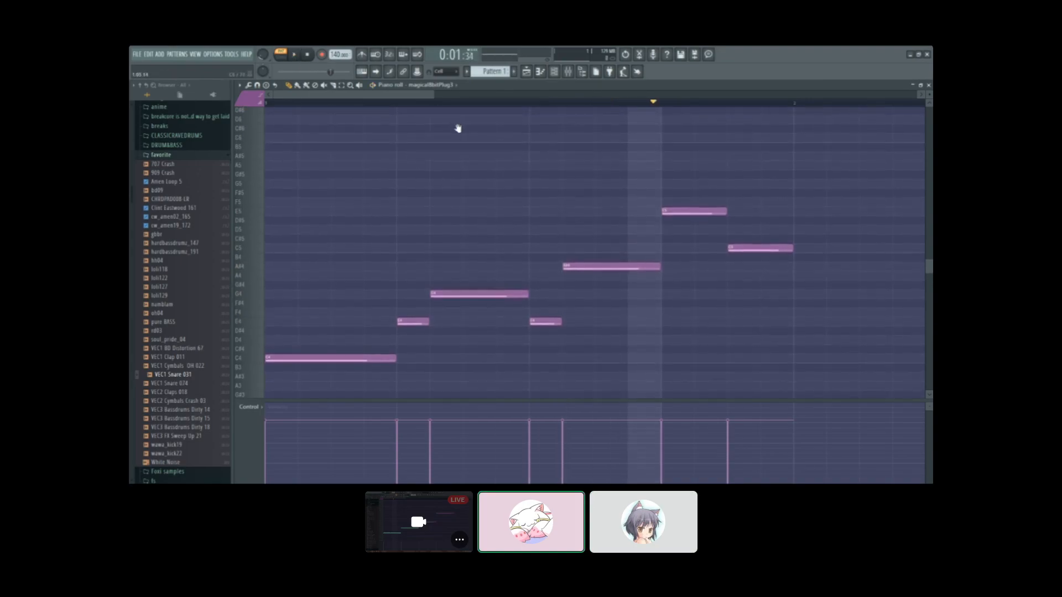
scroll(458, 126, "down", 4)
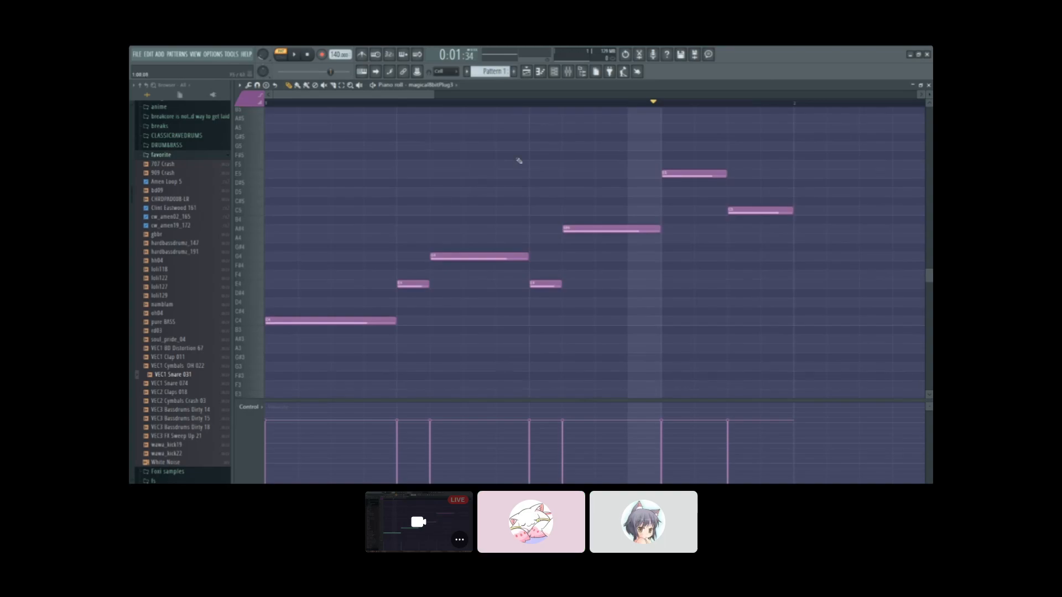
Step: Delete the Sampler channel and add a second magical8bitPlug channel
left_click(554, 72)
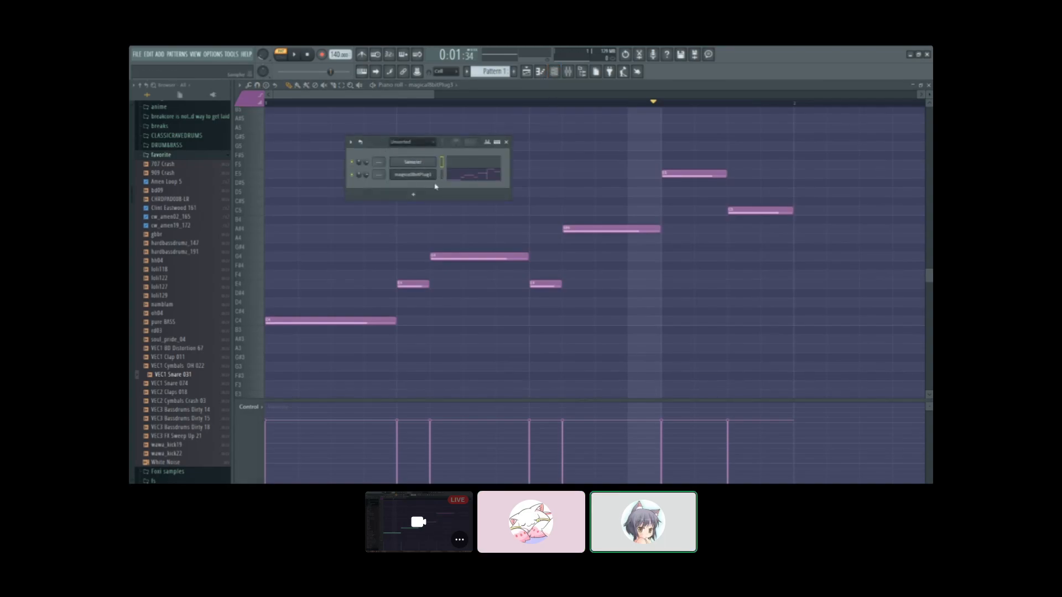
key("alt+Delete")
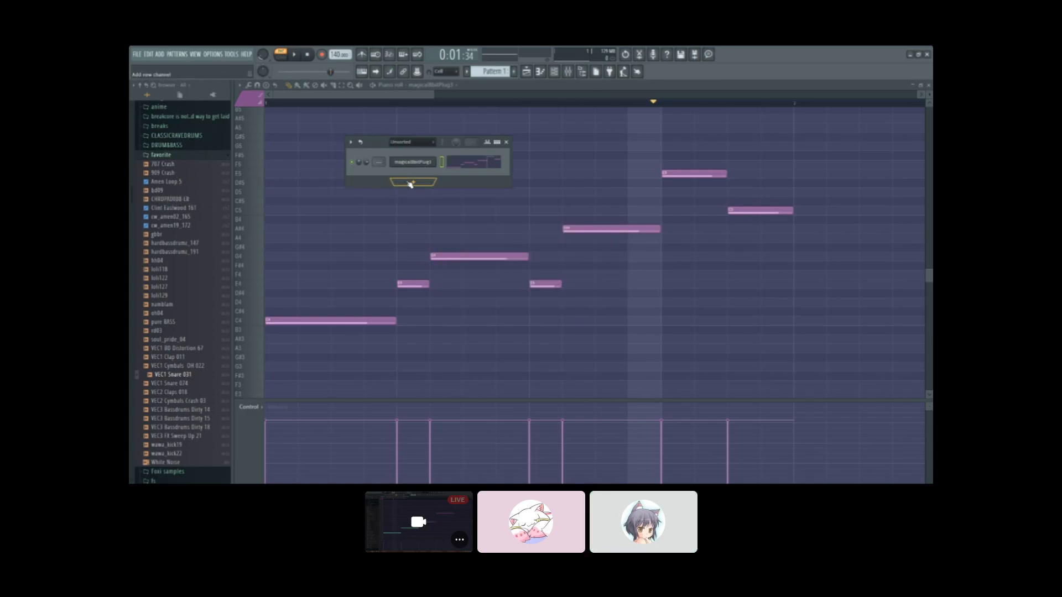
left_click(434, 364)
left_click_drag(384, 157, 571, 229)
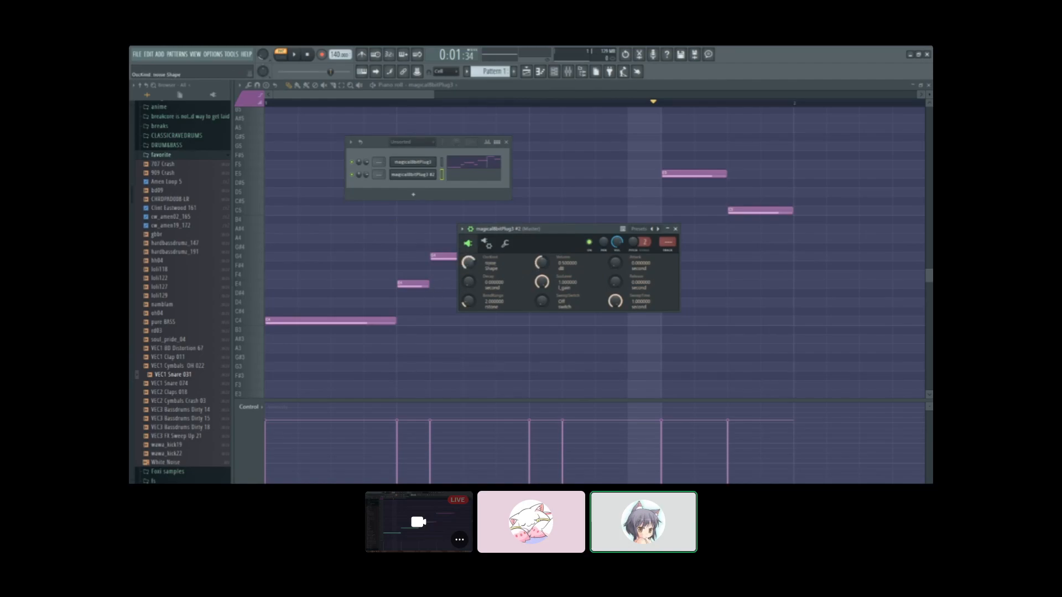
Step: Set the new synth's oscillator shape to triangle and switch the piano roll to its channel
left_click_drag(469, 263, 469, 268)
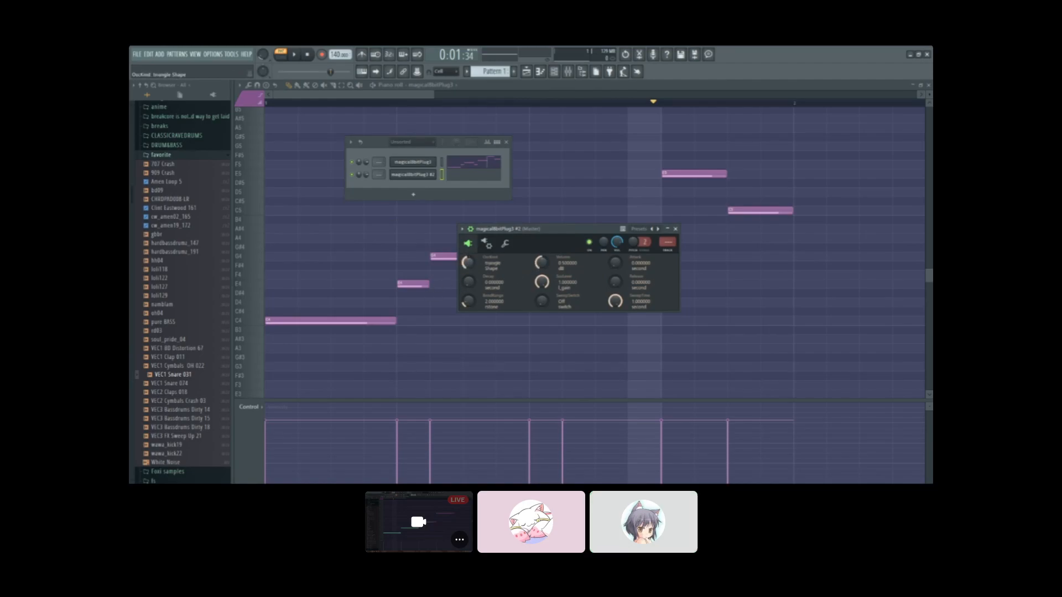
left_click_drag(585, 232, 763, 323)
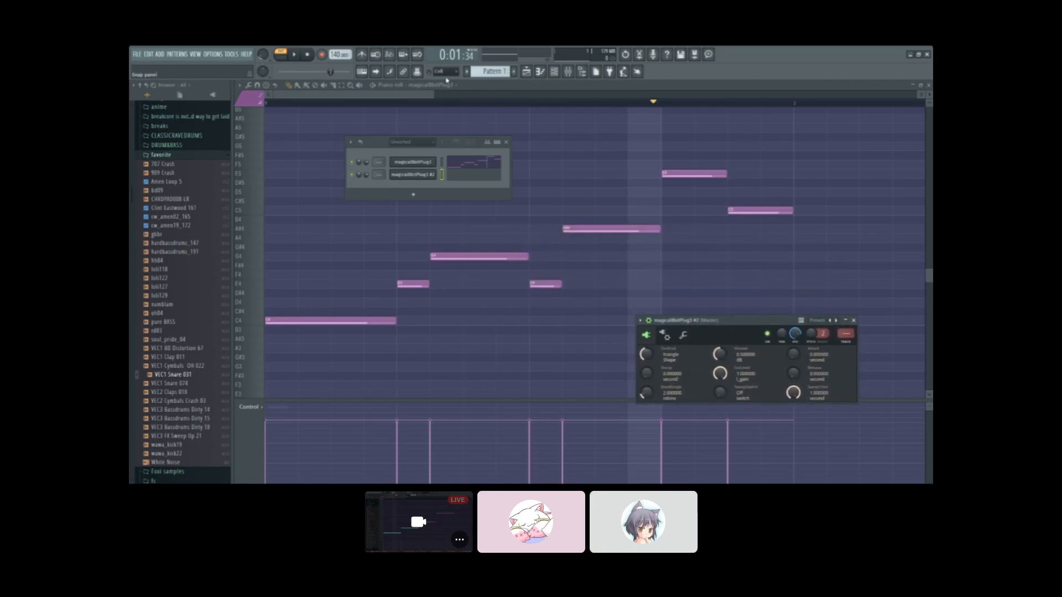
left_click(451, 110)
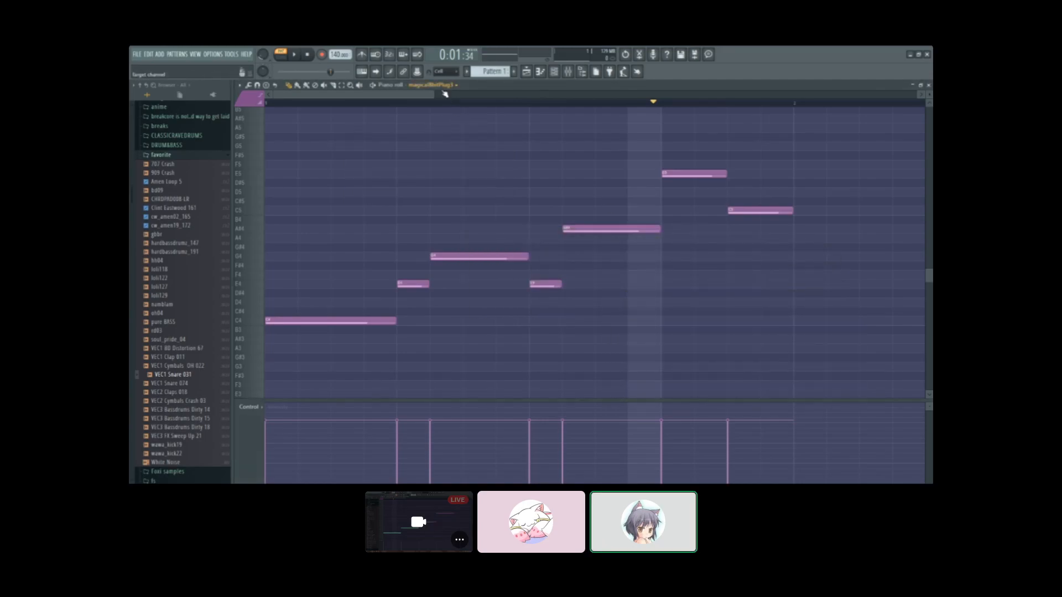
left_click(441, 113)
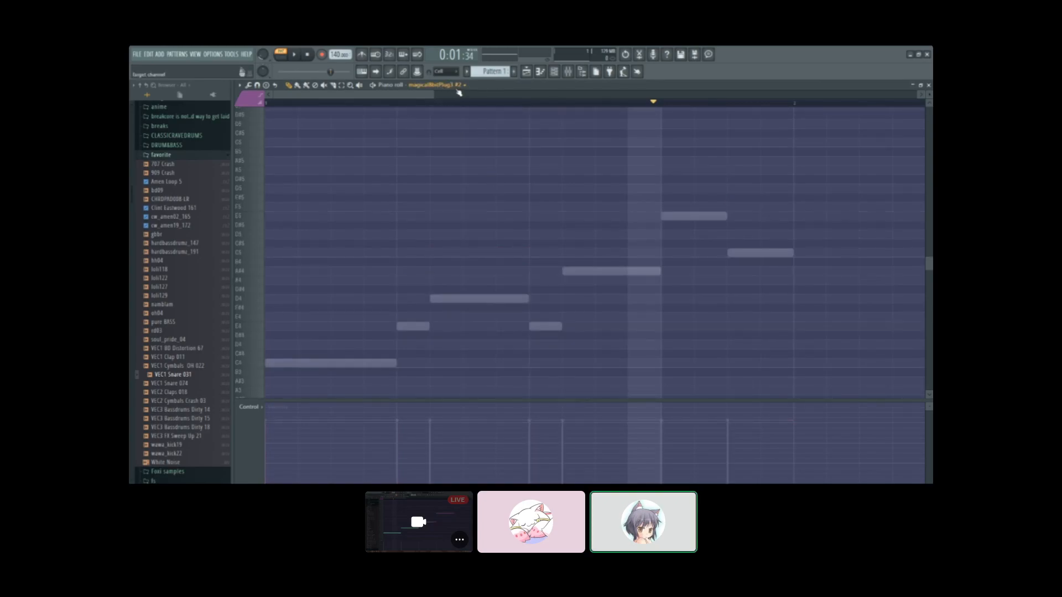
Step: Draw two consecutive two-beat bass notes below the melody for the second synth, A#3 from the pattern start and F3 from the third beat
left_click(554, 72)
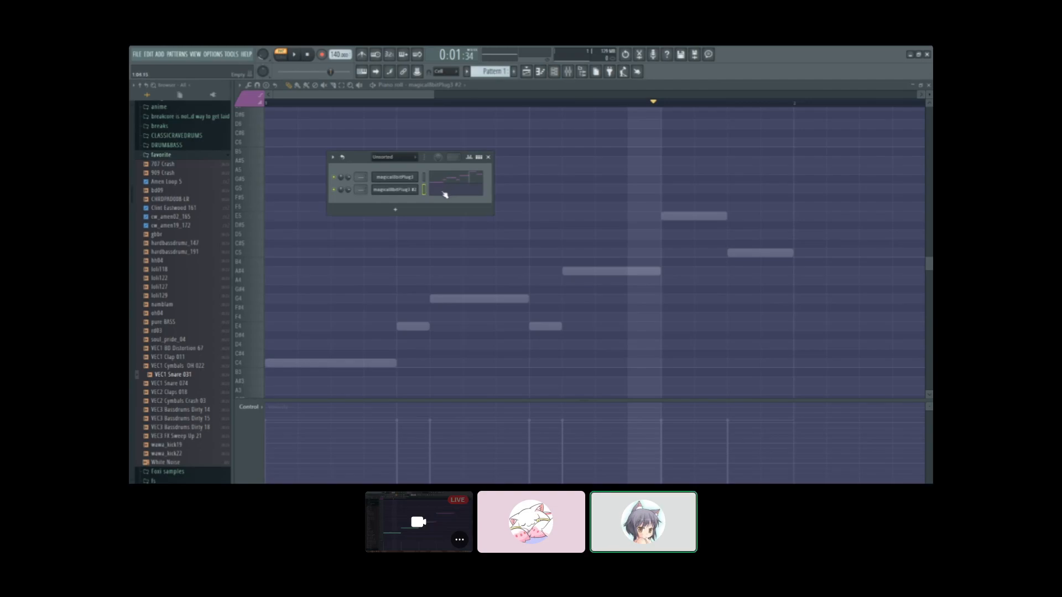
left_click(585, 177)
left_click_drag(441, 259, 498, 150)
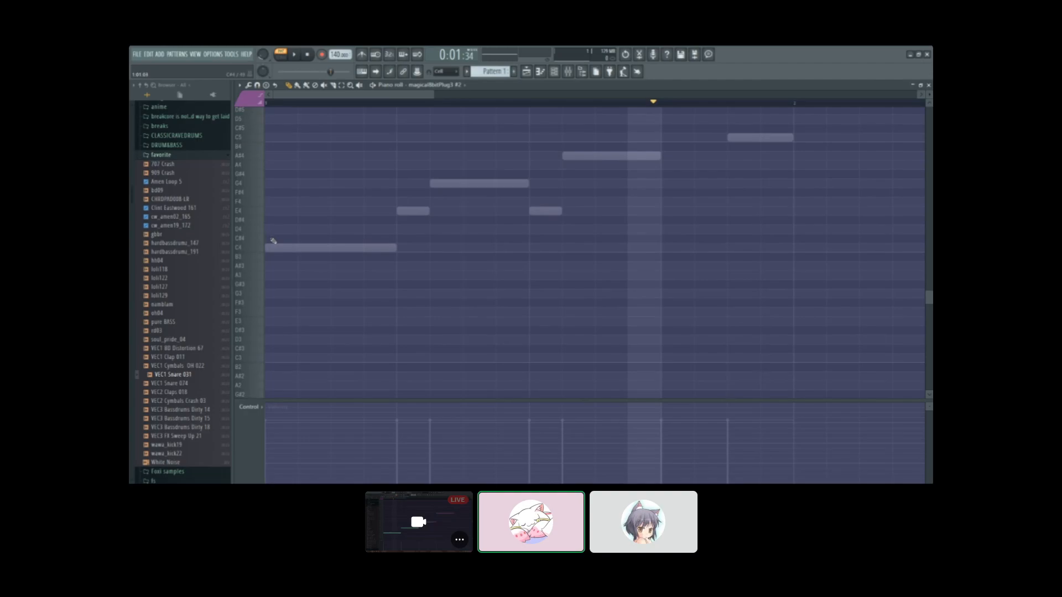
scroll(332, 194, "up", 1)
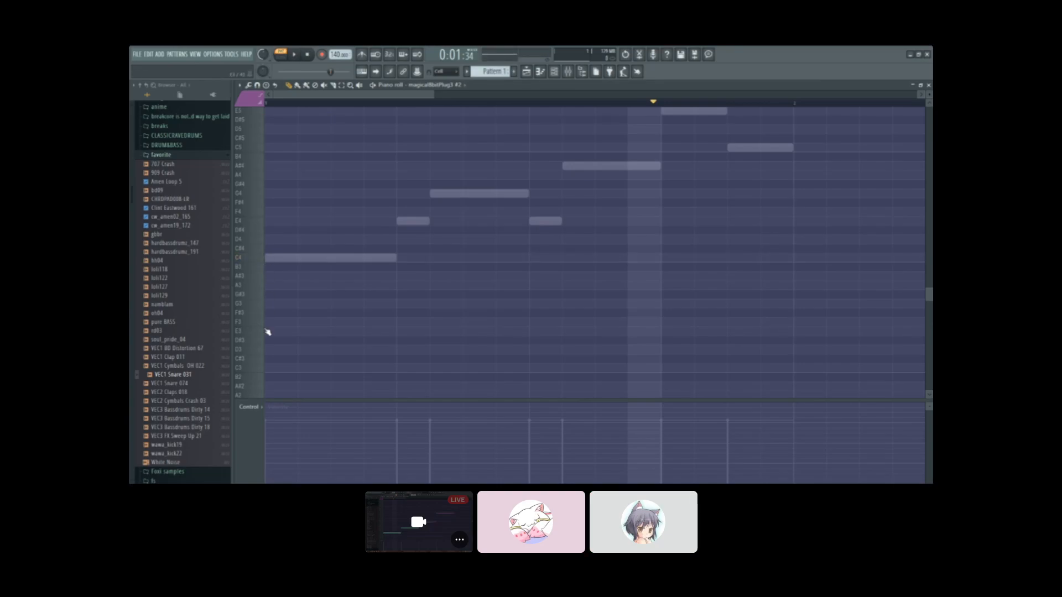
left_click_drag(271, 282, 532, 281)
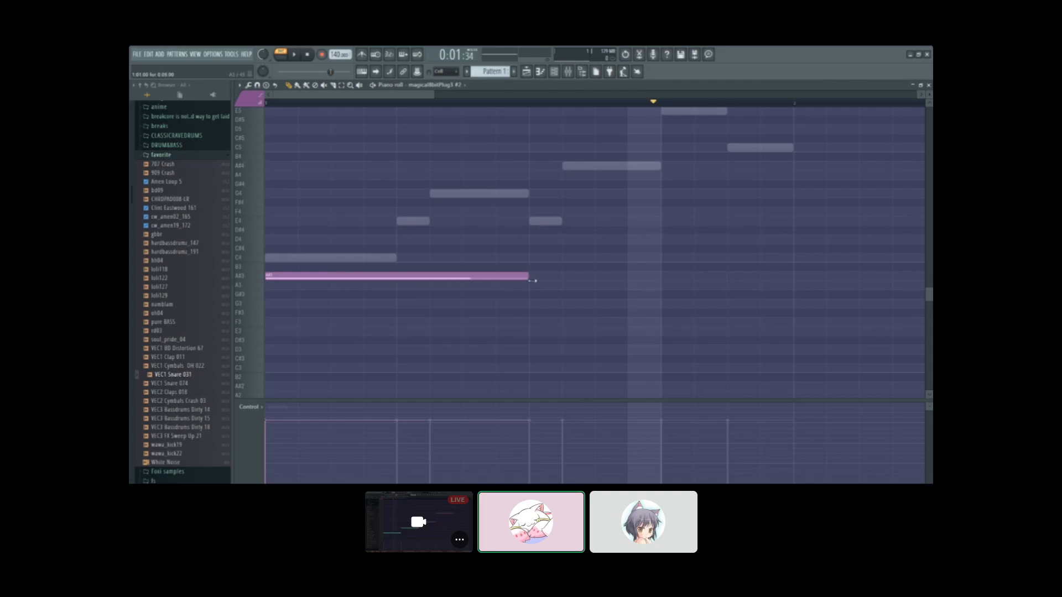
left_click_drag(539, 326, 808, 334)
scroll(562, 297, "up", 2)
scroll(542, 287, "down", 2)
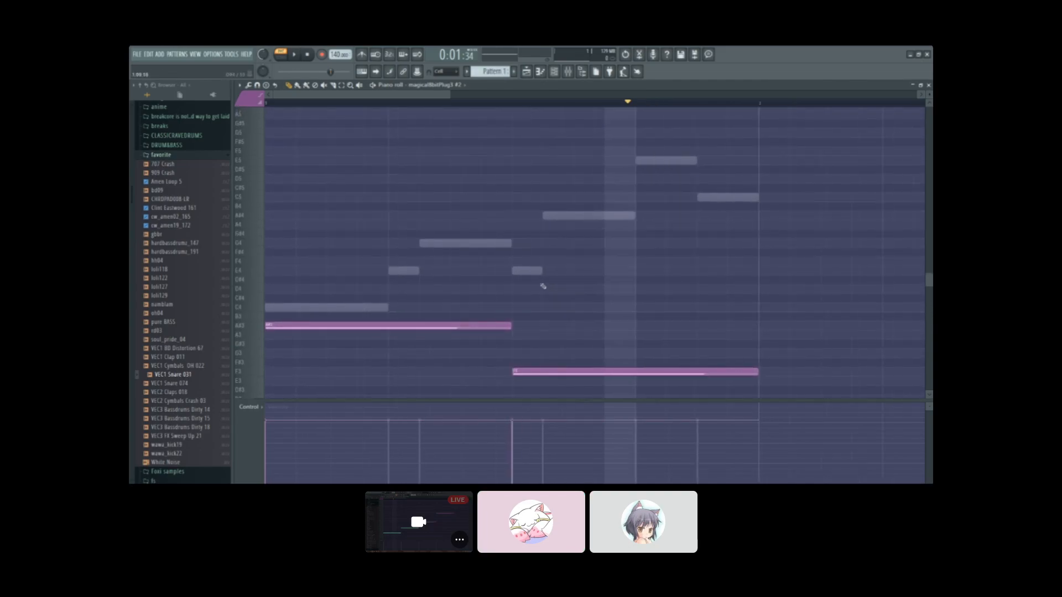
scroll(464, 225, "up", 1)
scroll(470, 220, "down", 1)
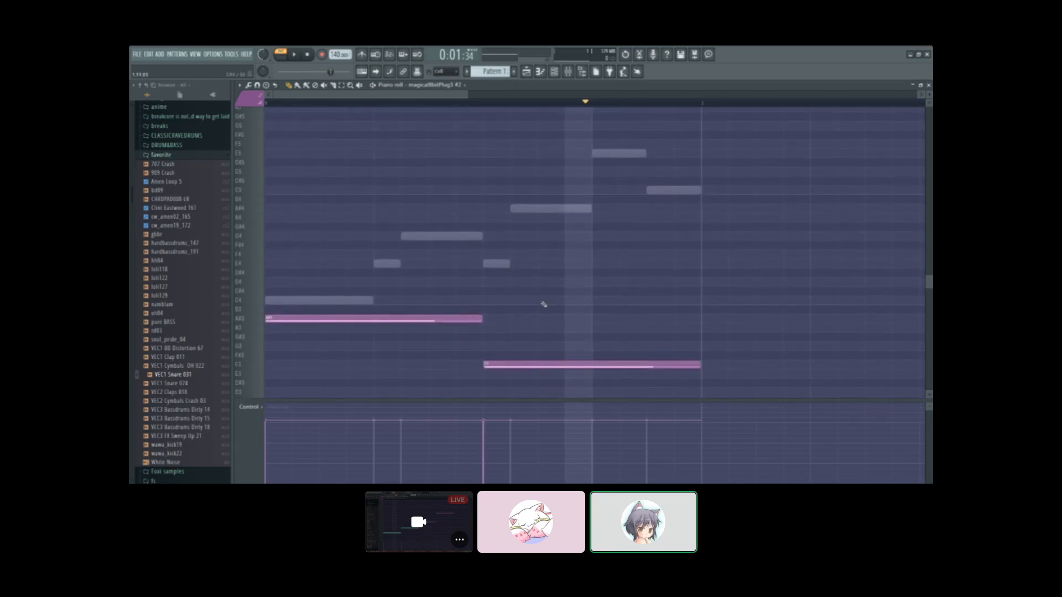
Step: Show the channel rack with both synth channels, play the pattern back, and move the rack clear of the notes
left_click(308, 55)
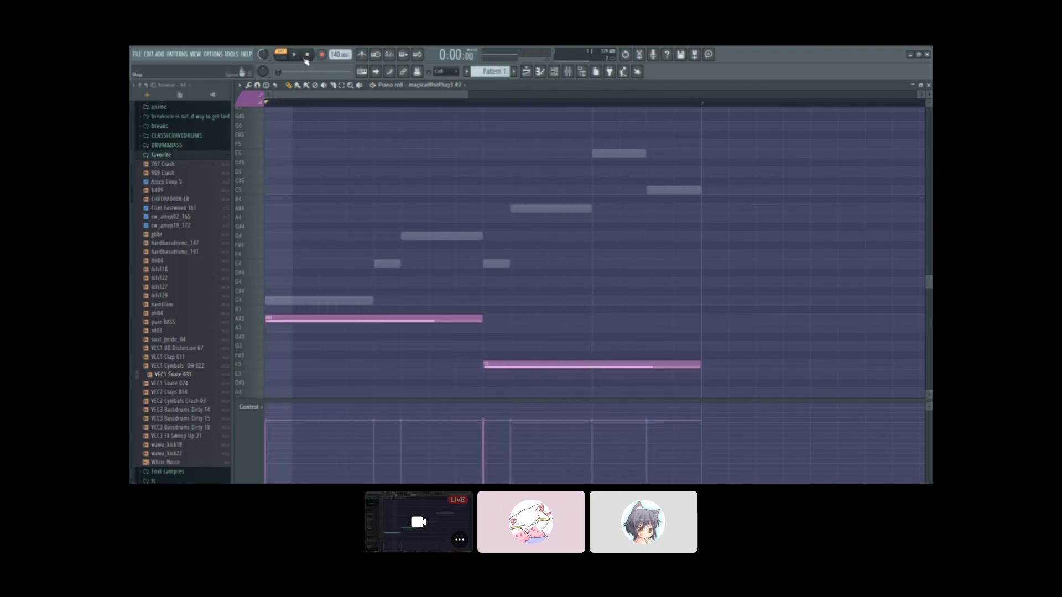
key("F6")
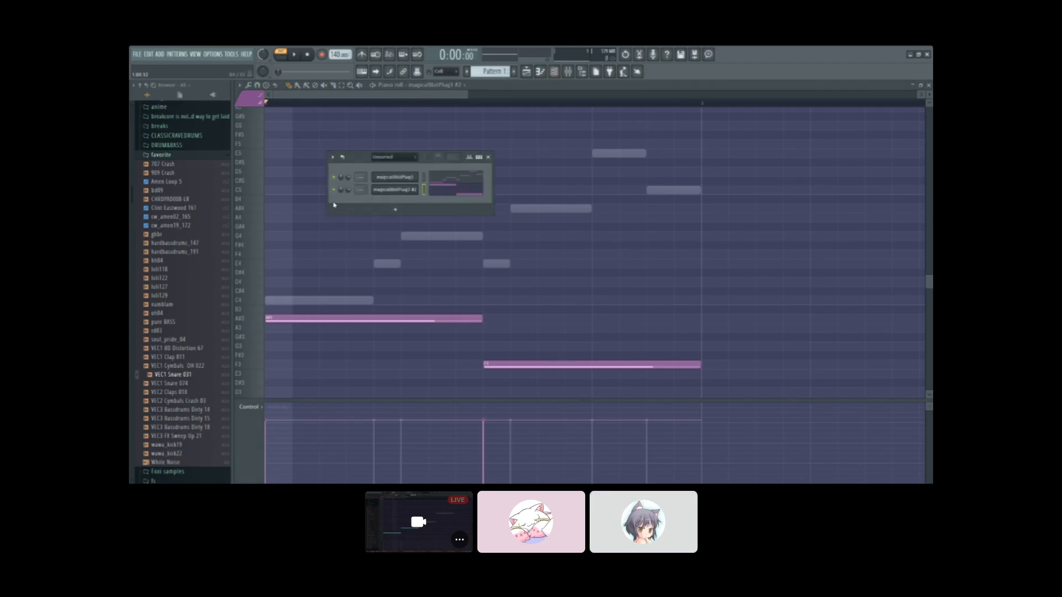
left_click_drag(362, 157, 422, 122)
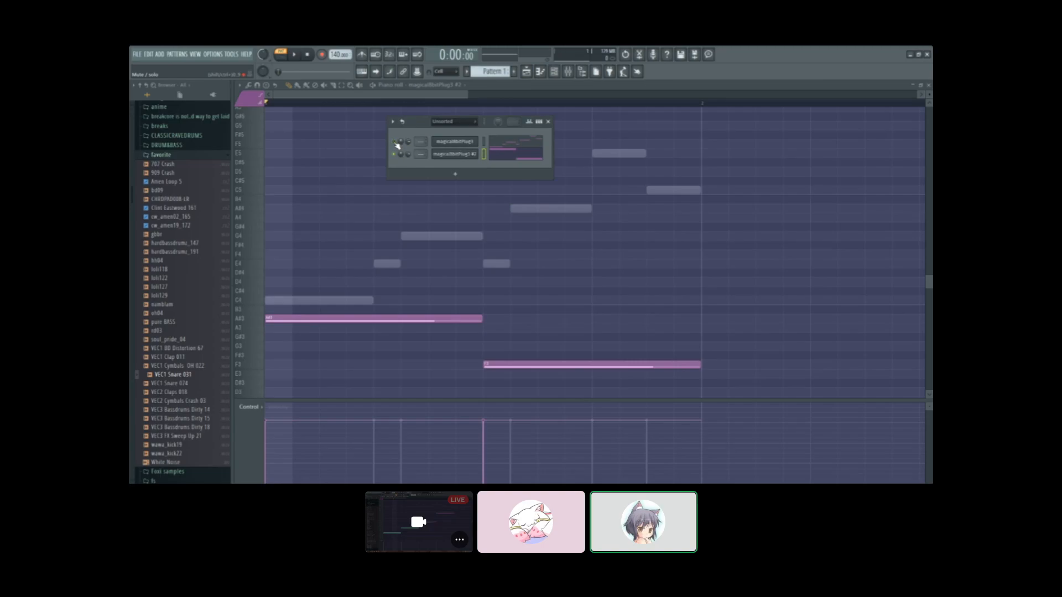
key("space")
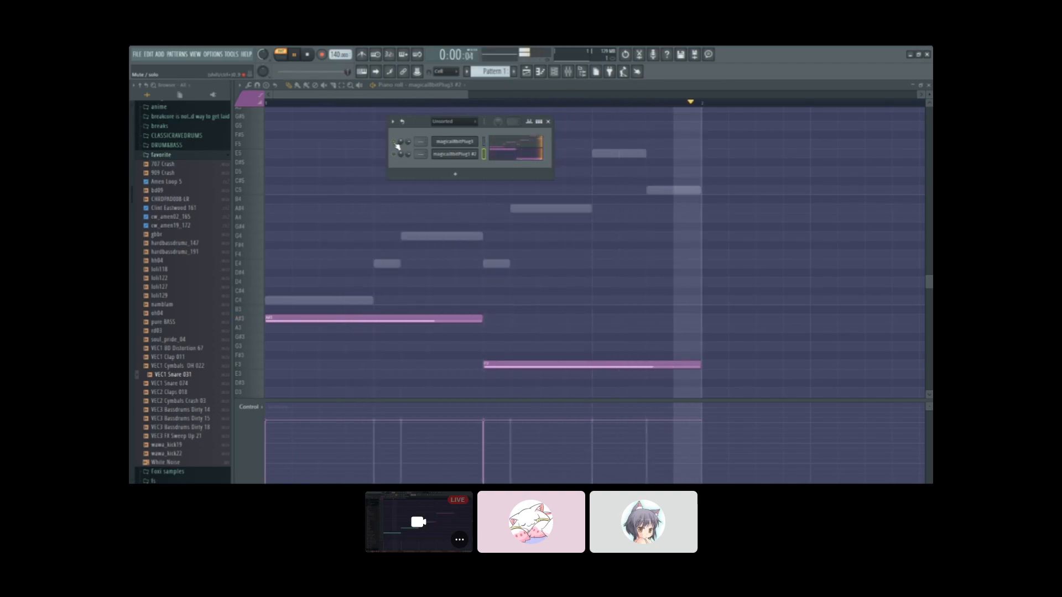
key("space")
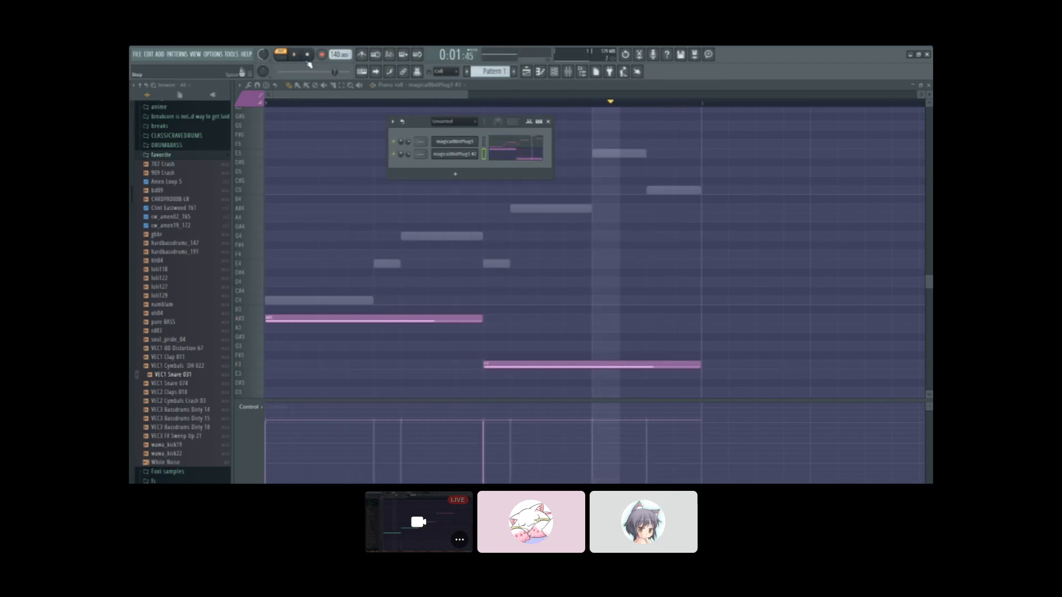
left_click_drag(421, 123, 446, 176)
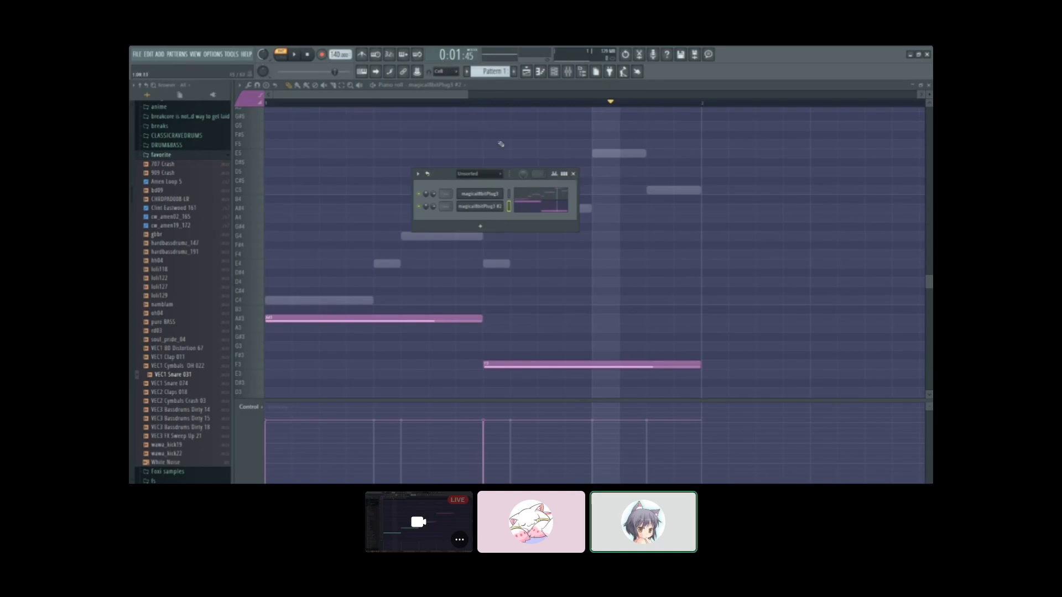
left_click_drag(448, 177, 757, 152)
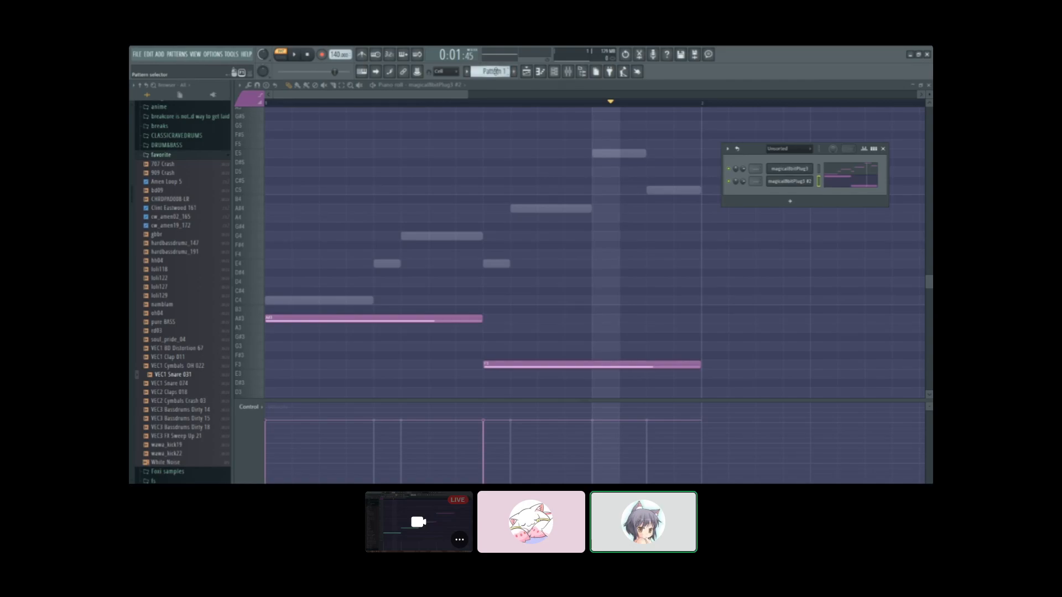
Step: Switch to the empty Pattern 2 and show the first magical8bitPlug channel in the piano roll
scroll(495, 71, "down", 1)
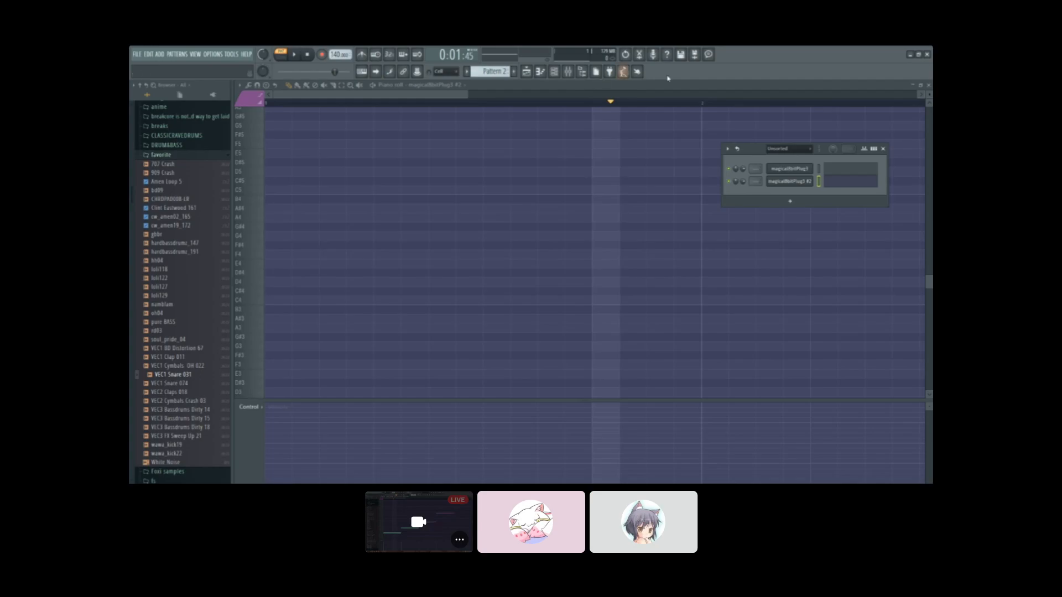
left_click(444, 85)
left_click(446, 101)
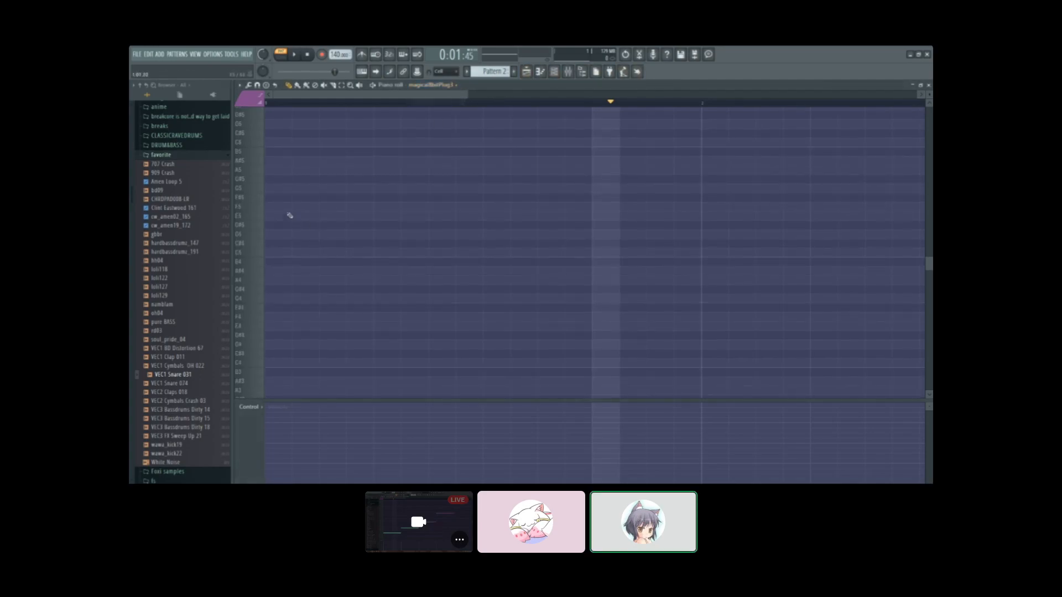
scroll(277, 194, "down", 3)
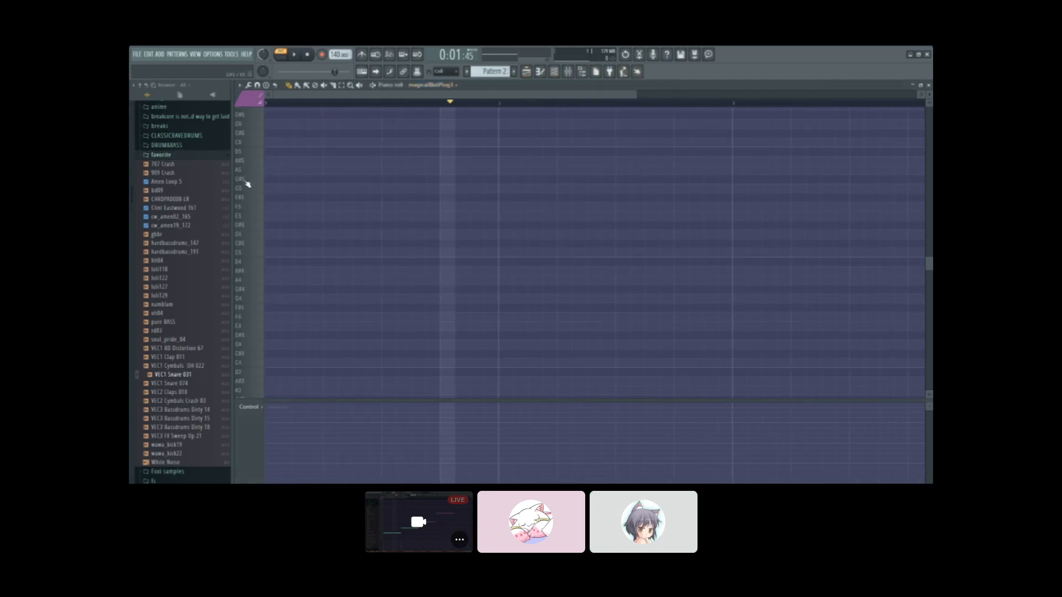
left_click(268, 179)
left_click(297, 180)
right_click(300, 180)
right_click(302, 180)
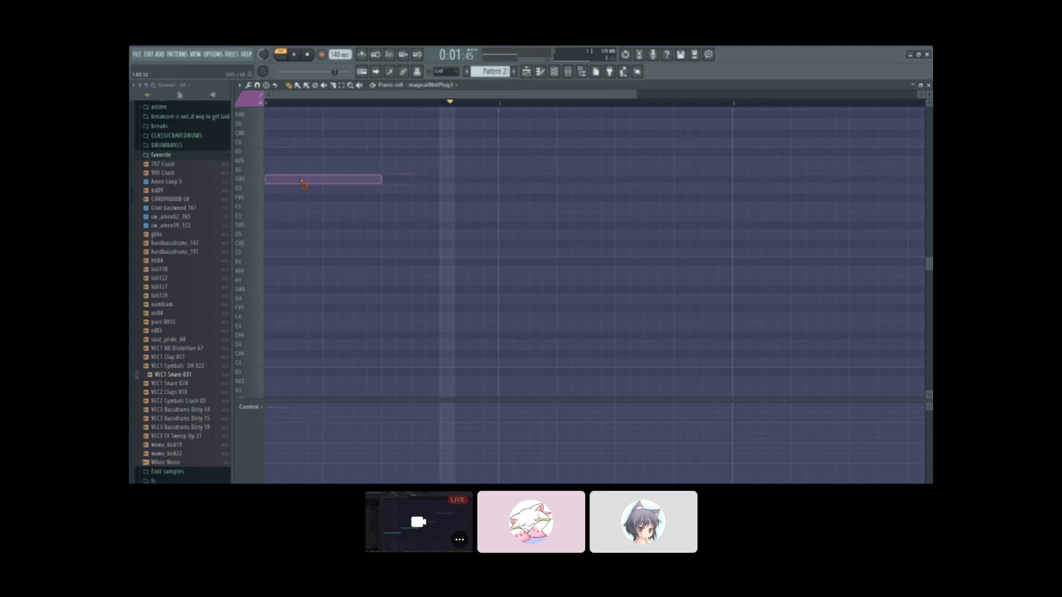
Step: Draw four consecutive two-beat notes from the pattern start: G4, A4, E4 and A#3
scroll(275, 315, "down", 2)
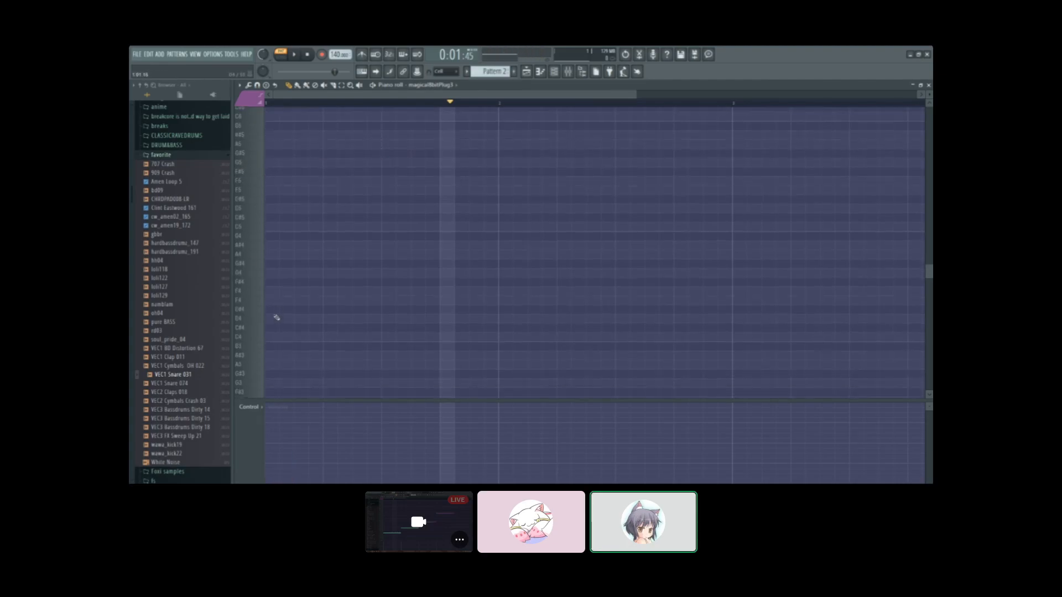
left_click(268, 273)
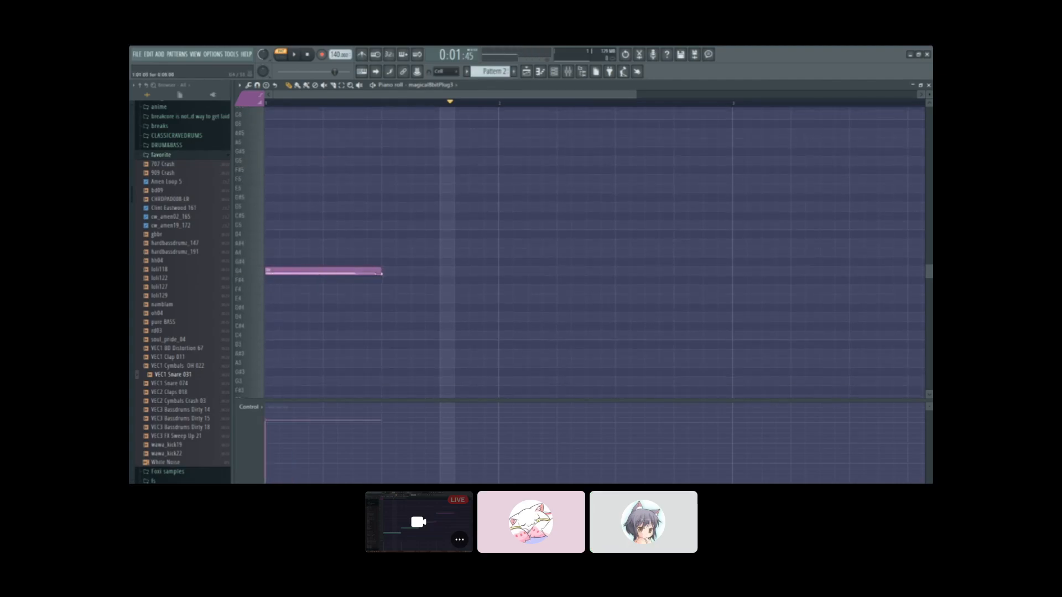
left_click_drag(334, 274, 672, 356)
Step: Lower the tempo to 111 BPM and play the new pattern from its start
left_click_drag(308, 102, 223, 104)
left_click(294, 56)
left_click(308, 56)
left_click_drag(344, 55, 345, 50)
key("space")
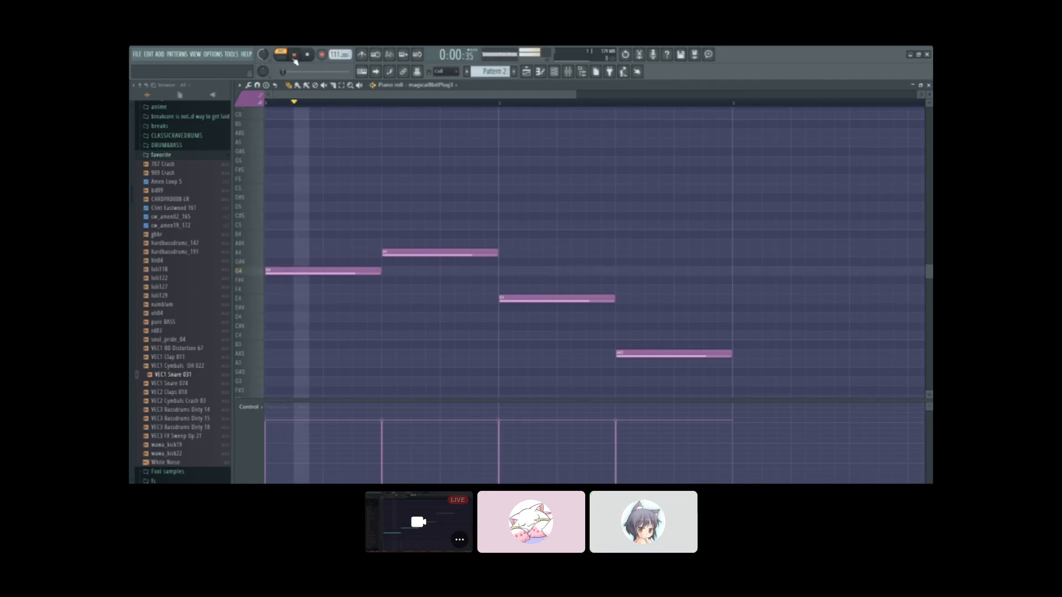
Step: Open the first synth's settings, lengthen its release slightly, and play the pattern back
right_click(445, 87)
key("space")
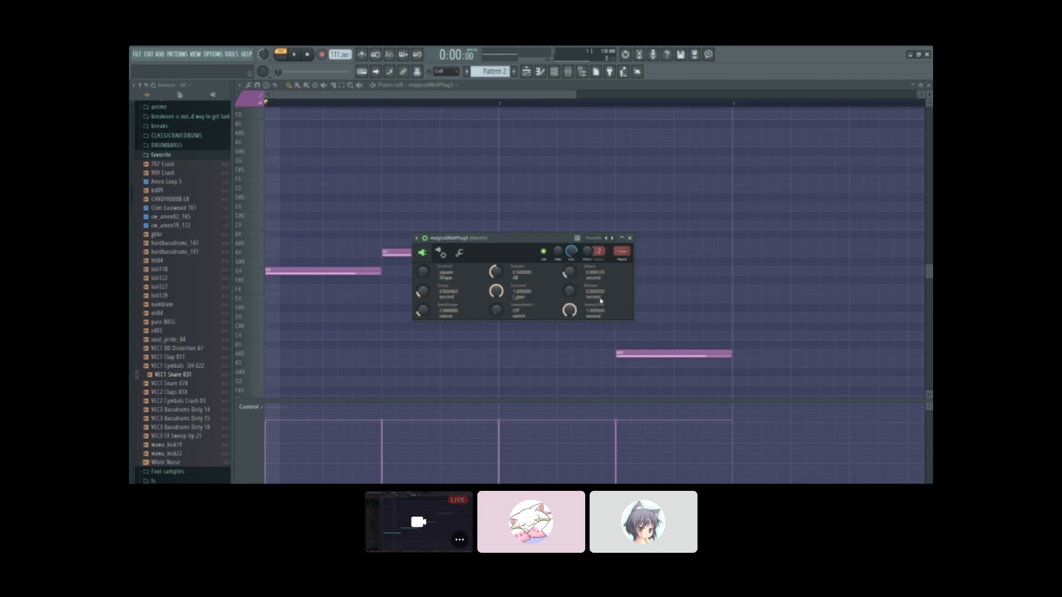
left_click_drag(553, 238, 644, 180)
key("space")
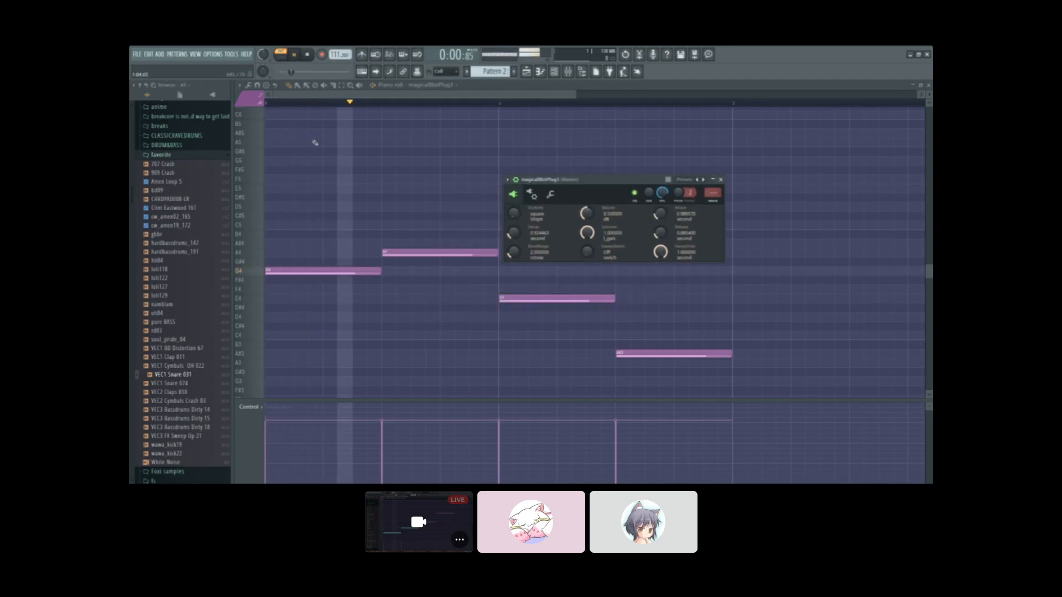
left_click_drag(583, 183, 704, 157)
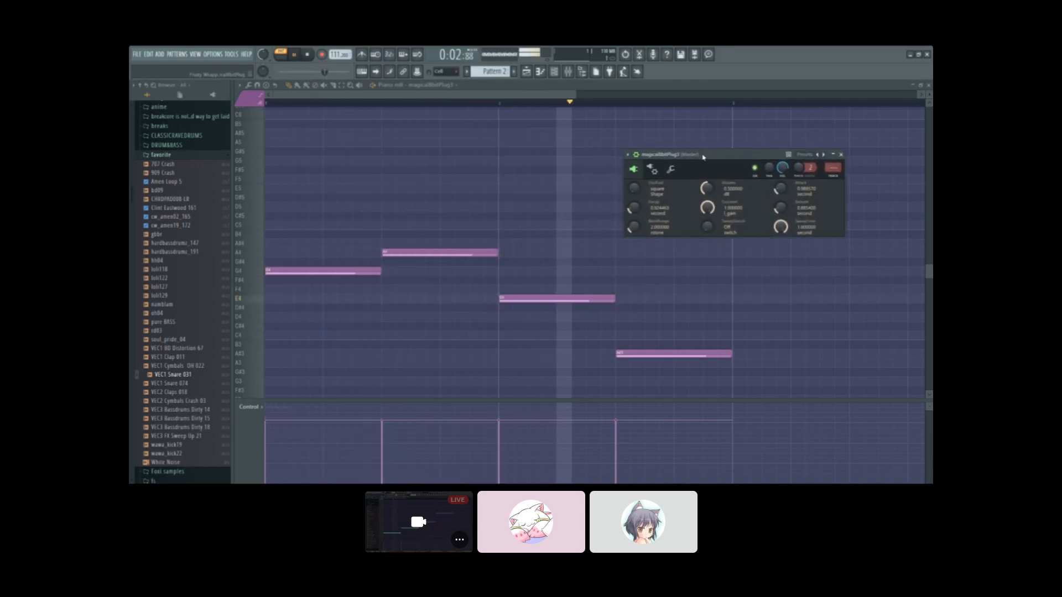
Step: Try the fourth note at D4, then settle it on C4 while the pattern loops, and stop playback
left_click_drag(636, 357, 636, 321)
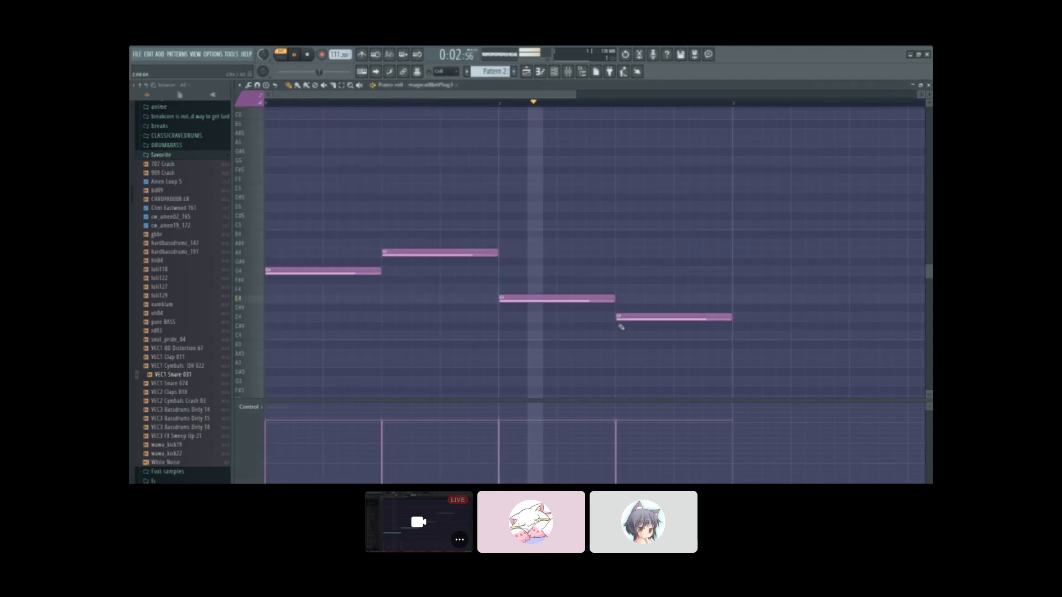
left_click_drag(649, 316, 636, 339)
key("space")
Step: Extend the melody through bars three and four with consecutive two-beat notes G4, A4, C5 and D5
scroll(368, 254, "down", 3)
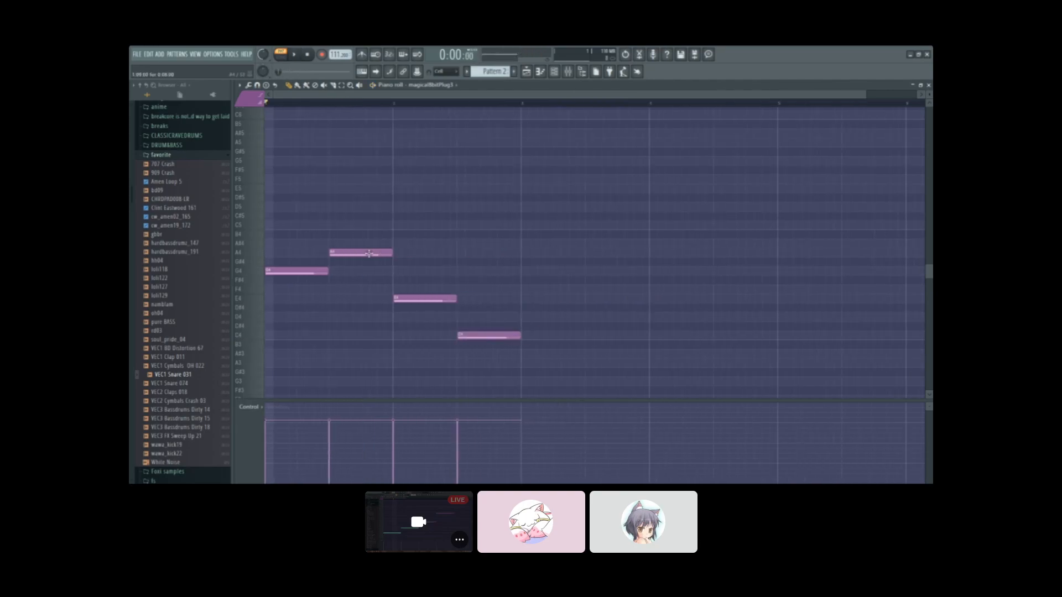
left_click_drag(444, 273, 520, 291)
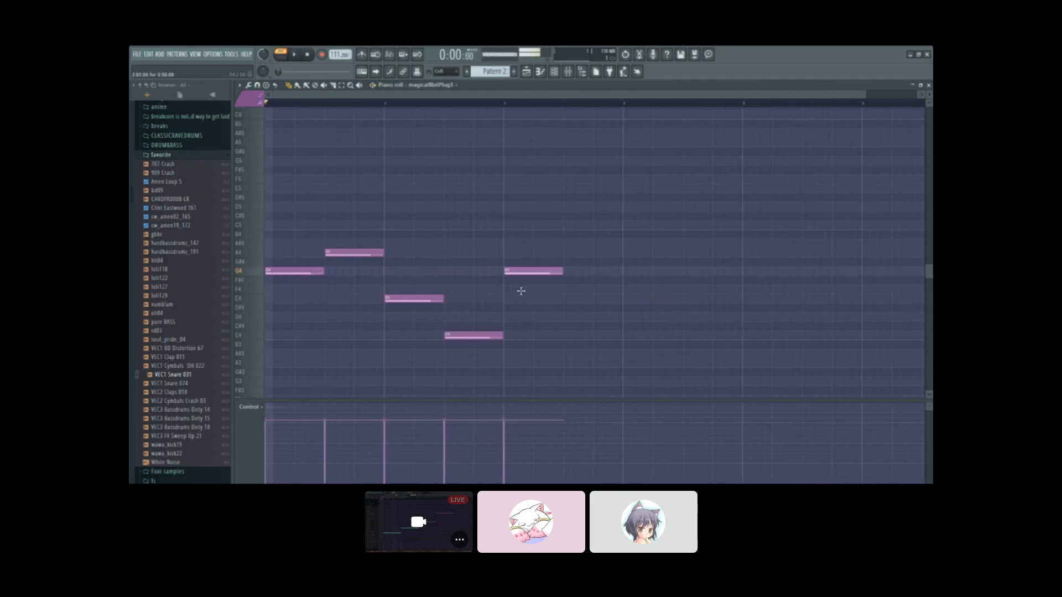
left_click_drag(533, 253, 573, 253)
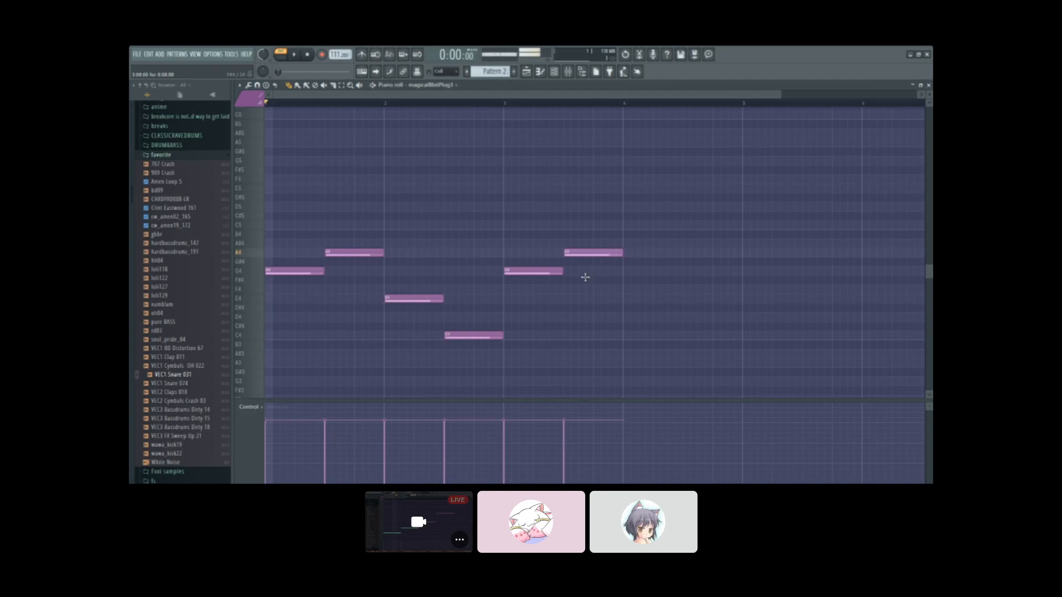
left_click_drag(485, 297, 639, 223)
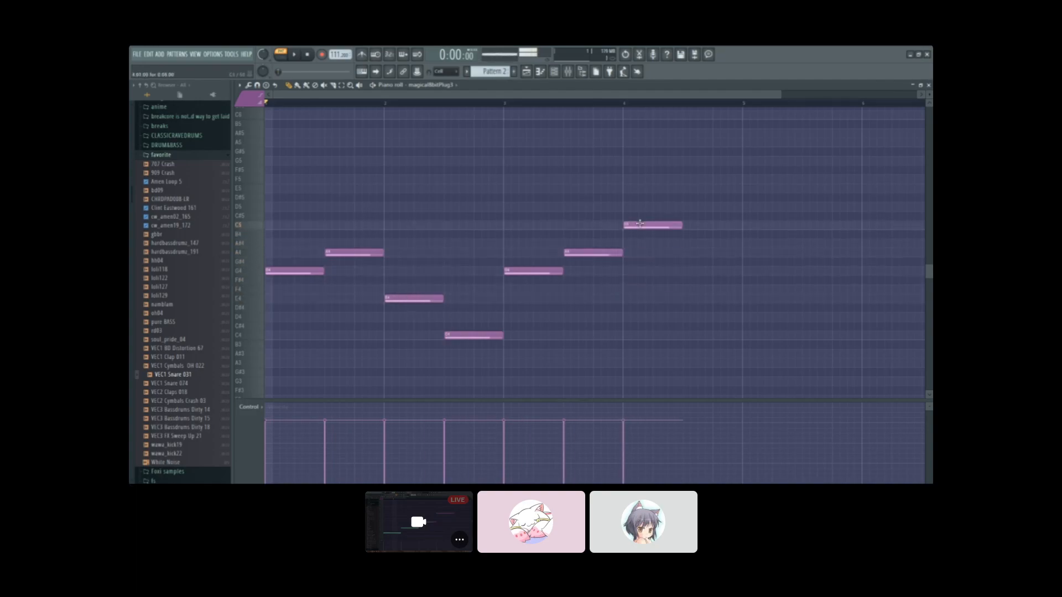
left_click_drag(666, 335, 705, 207)
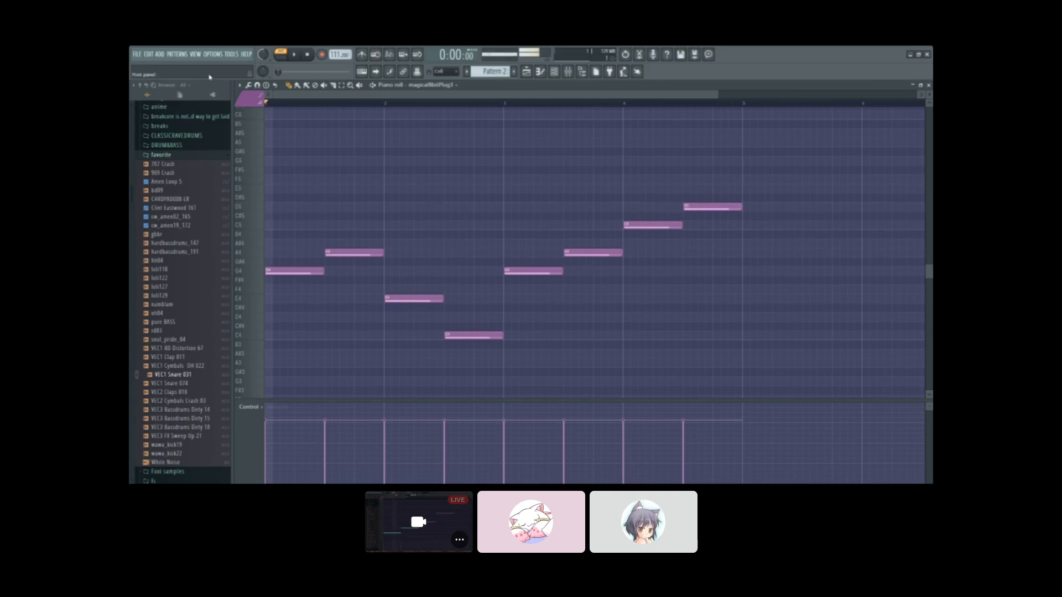
Step: Add a third magical8bitPlug channel and set its oscillator shape to noise
left_click(553, 71)
left_click_drag(787, 154, 430, 147)
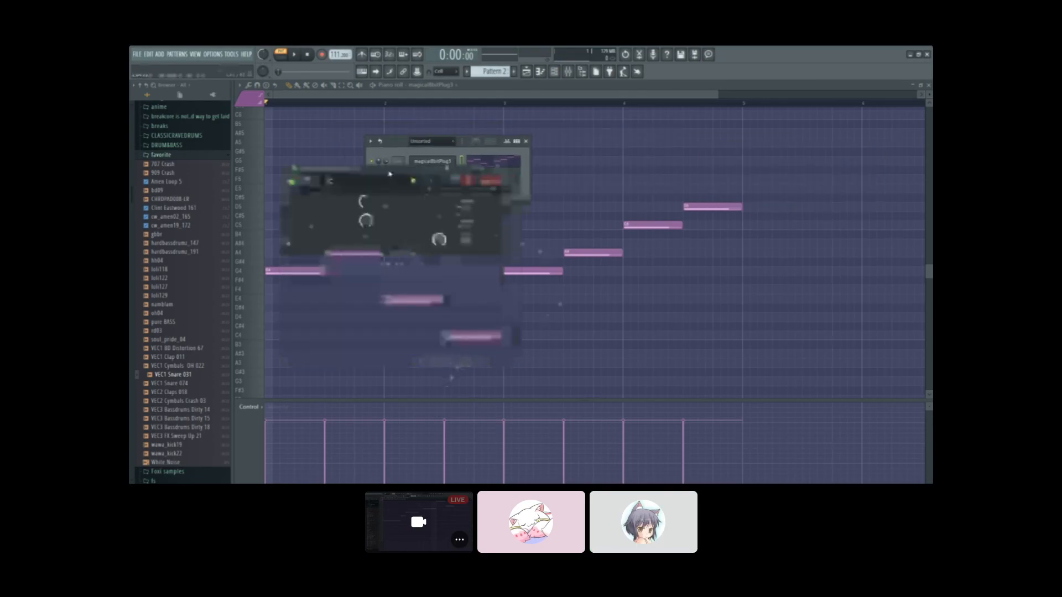
left_click_drag(389, 173, 573, 281)
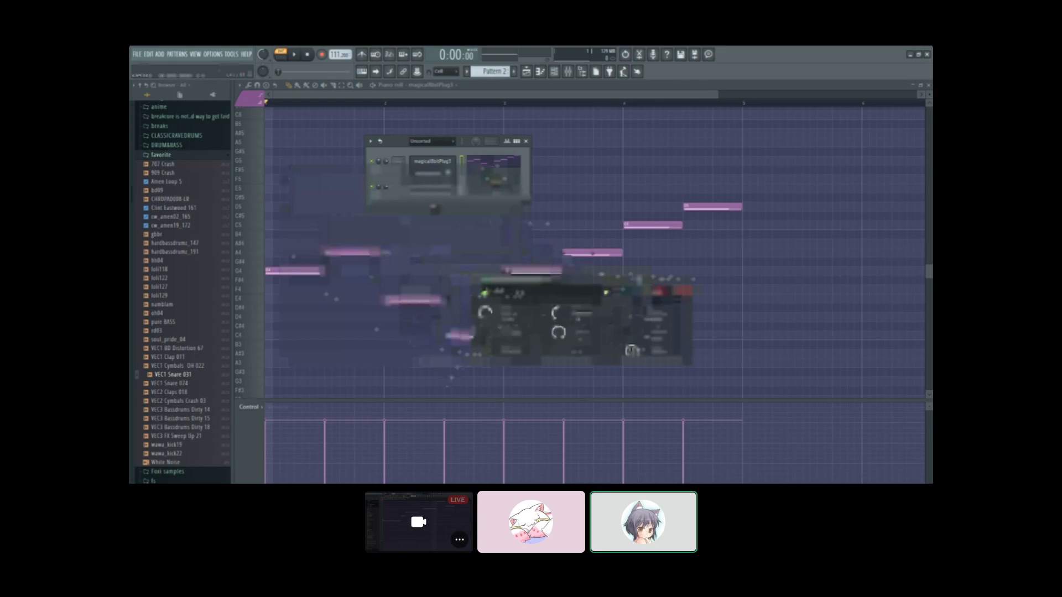
left_click_drag(554, 287, 725, 275)
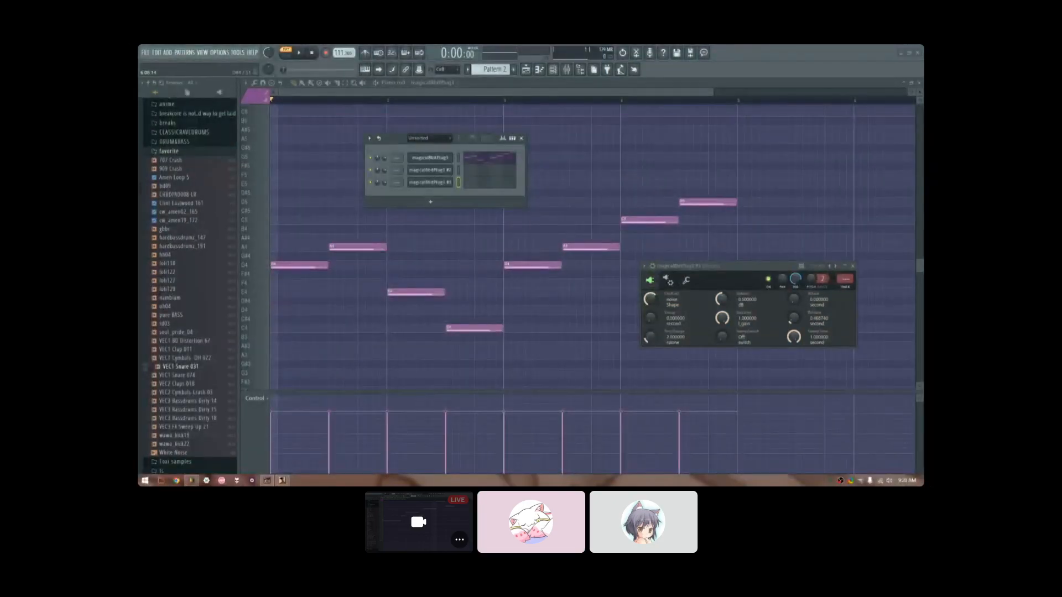
middle_click(595, 202)
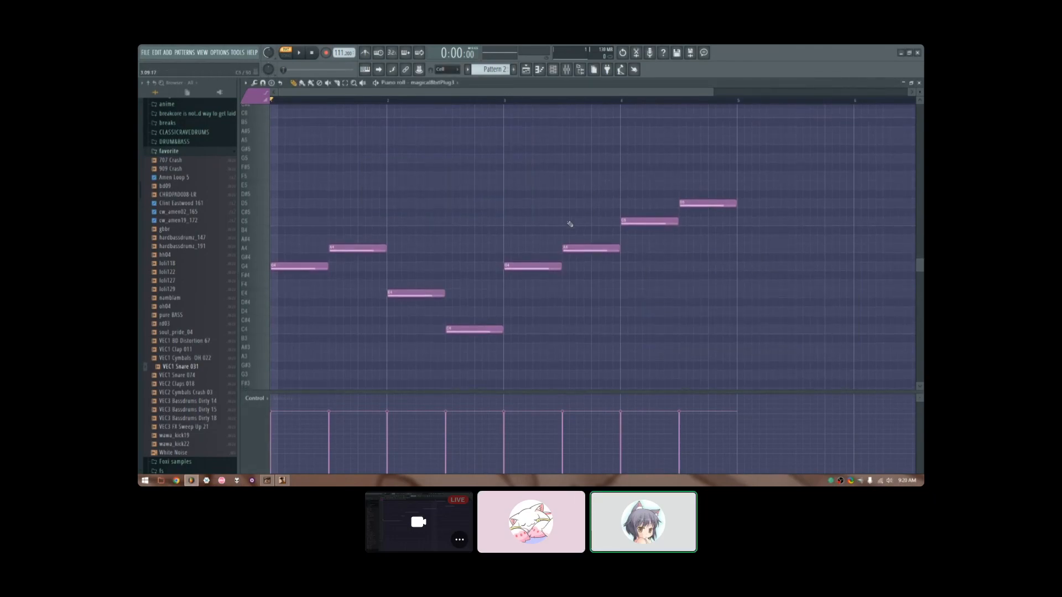
Step: Switch the piano roll to the third magical8bitPlug channel and bring its octave 2 range into view
left_click(436, 84)
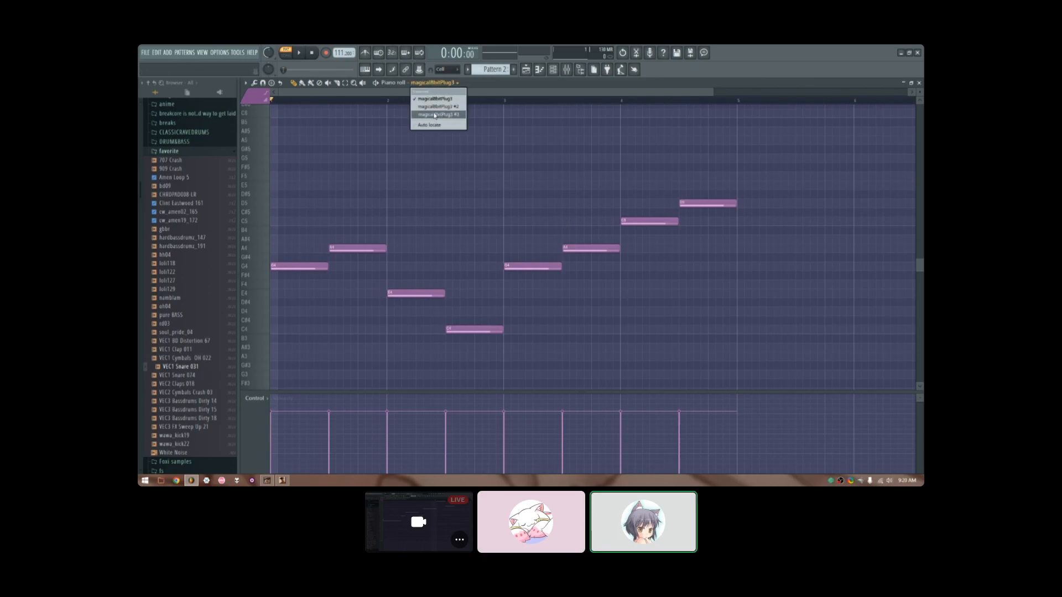
left_click(436, 114)
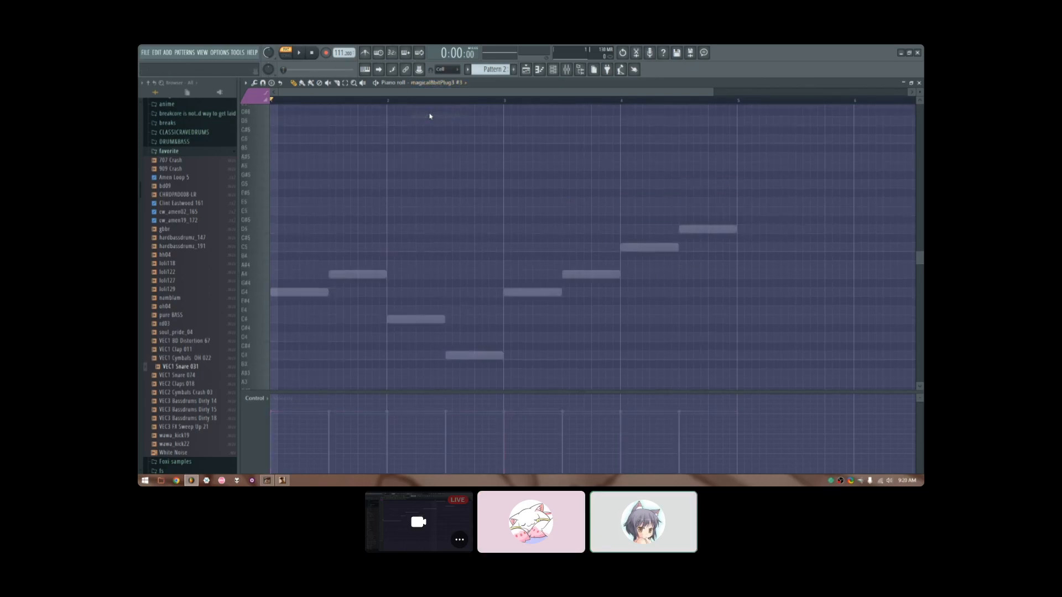
scroll(250, 270, "up", 1)
scroll(275, 256, "down", 5)
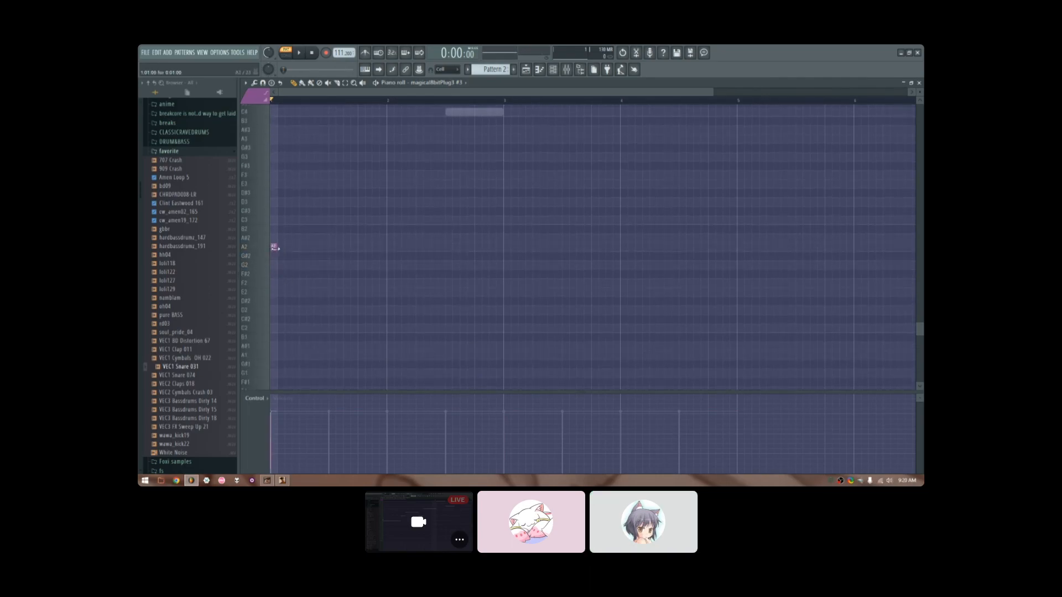
Step: Draw eight short notes, one every two beats from the pattern start: A2, G2, A2, D3, A2, G2, F2, F2
left_click(273, 246)
left_click(332, 265)
left_click(389, 247)
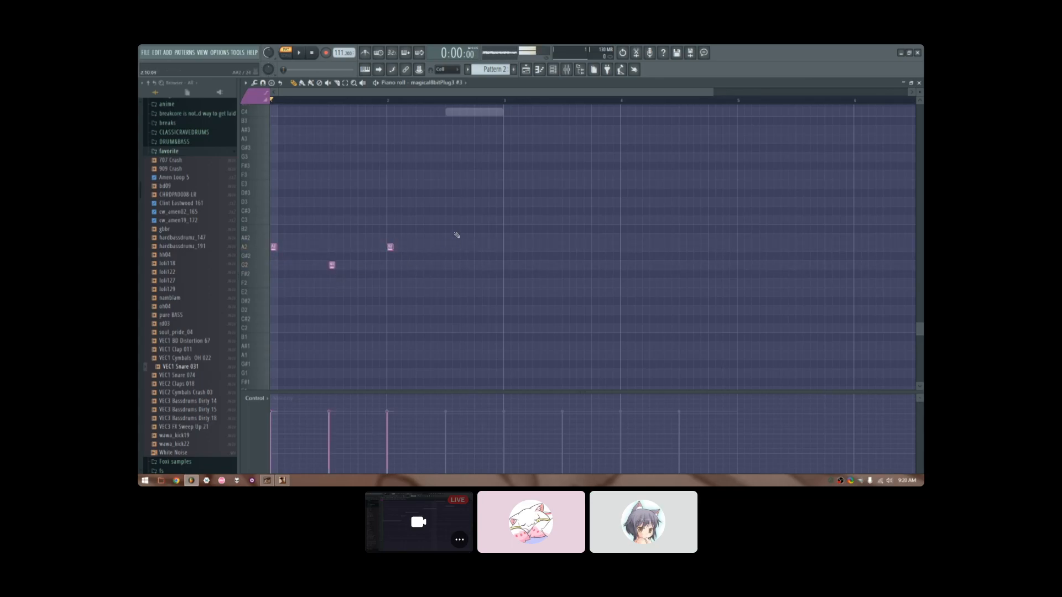
left_click(448, 203)
left_click(507, 247)
left_click(564, 264)
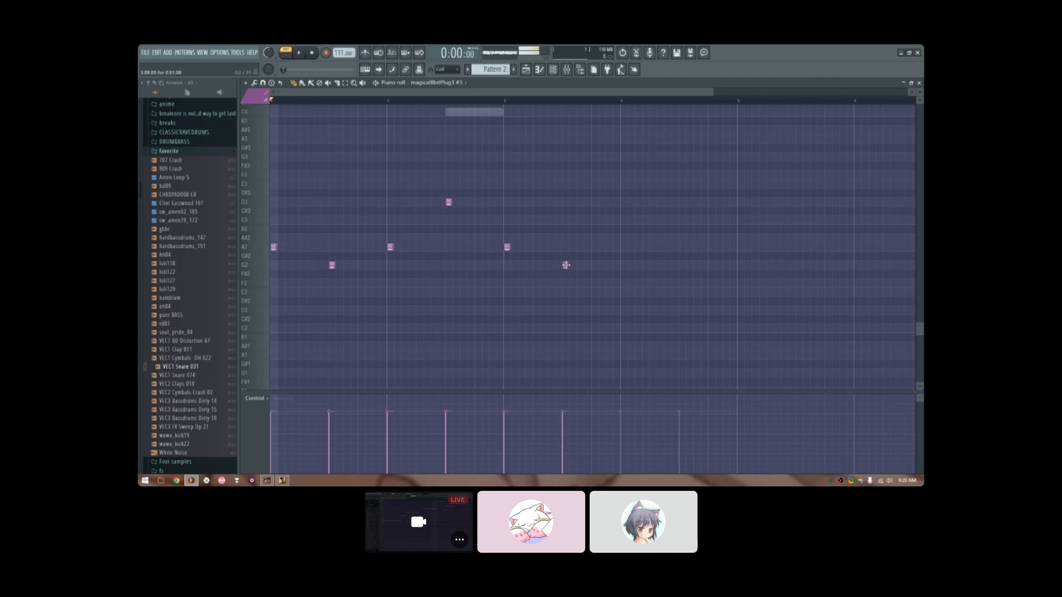
left_click(618, 283)
left_click_drag(617, 283, 623, 283)
left_click(682, 283)
Step: Play Pattern 2 to hear how the noise notes sit against the melody
key("space")
scroll(391, 211, "up", 3)
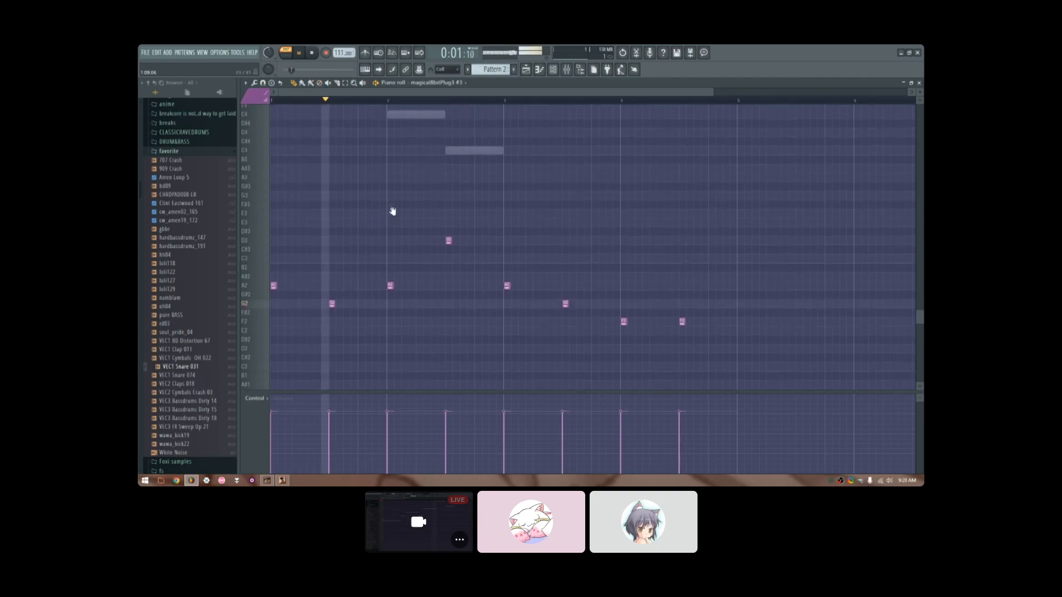
scroll(411, 240, "up", 2)
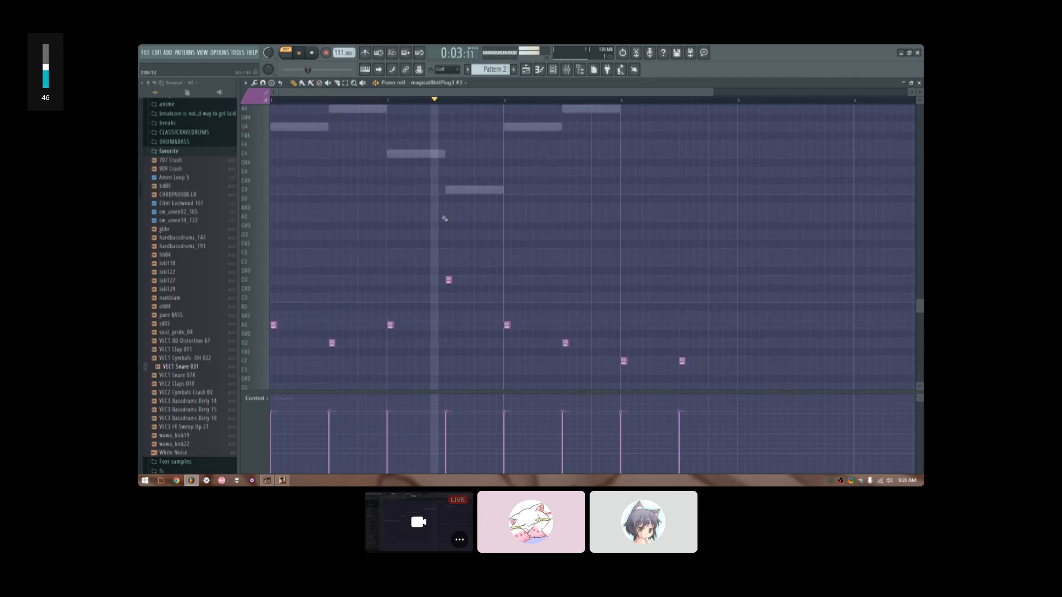
Step: Stop playback, select all eight noise notes and shift them one beat later
left_click_drag(763, 213, 279, 401)
key("space")
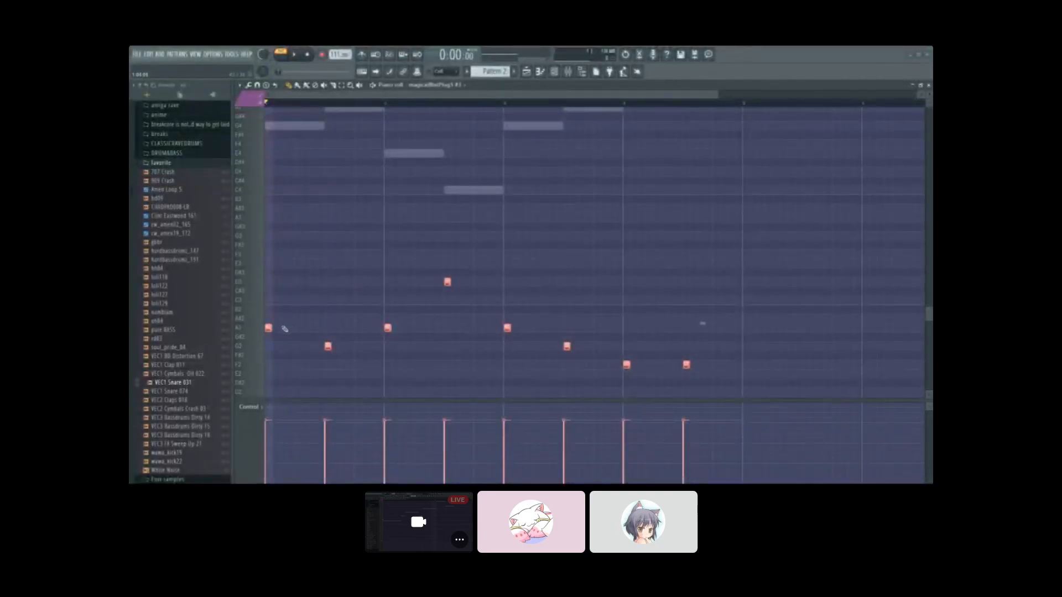
left_click_drag(268, 329, 298, 332)
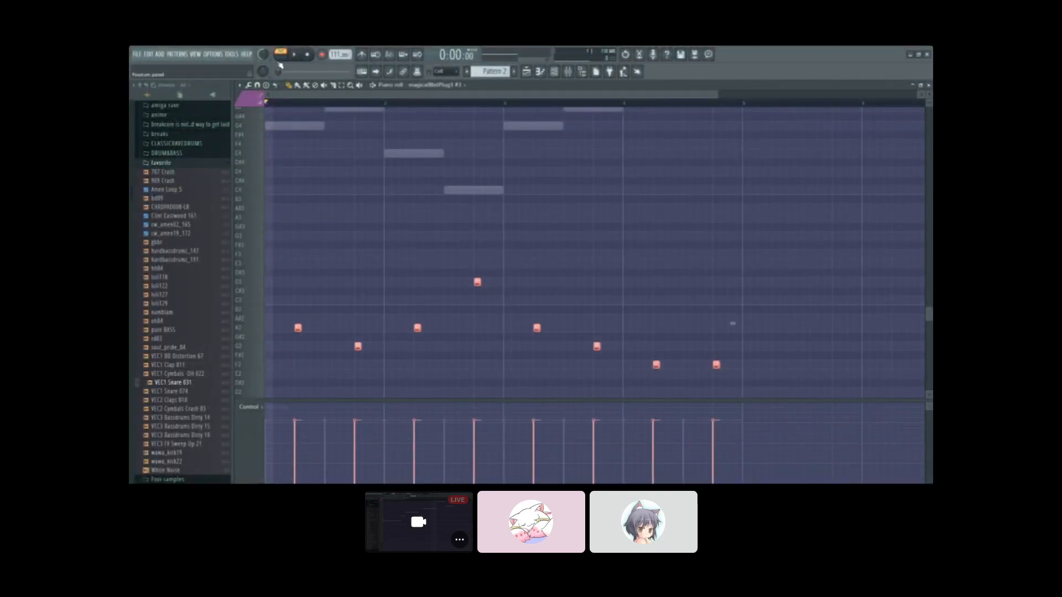
Step: Play Pattern 2 again to check the timing of the shifted noise notes
key("space")
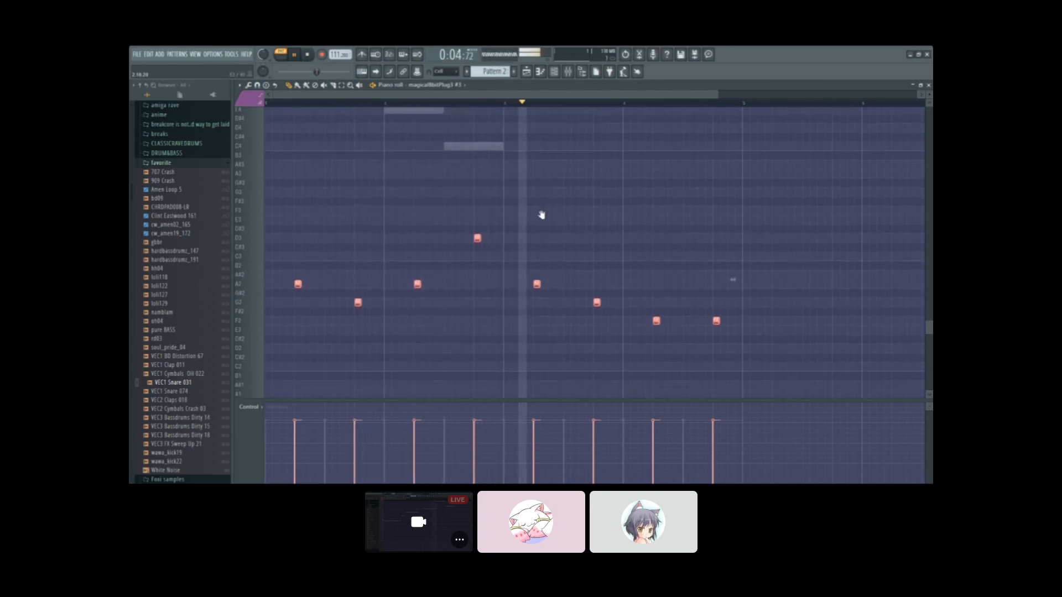
scroll(543, 220, "up", 5)
scroll(546, 218, "down", 5)
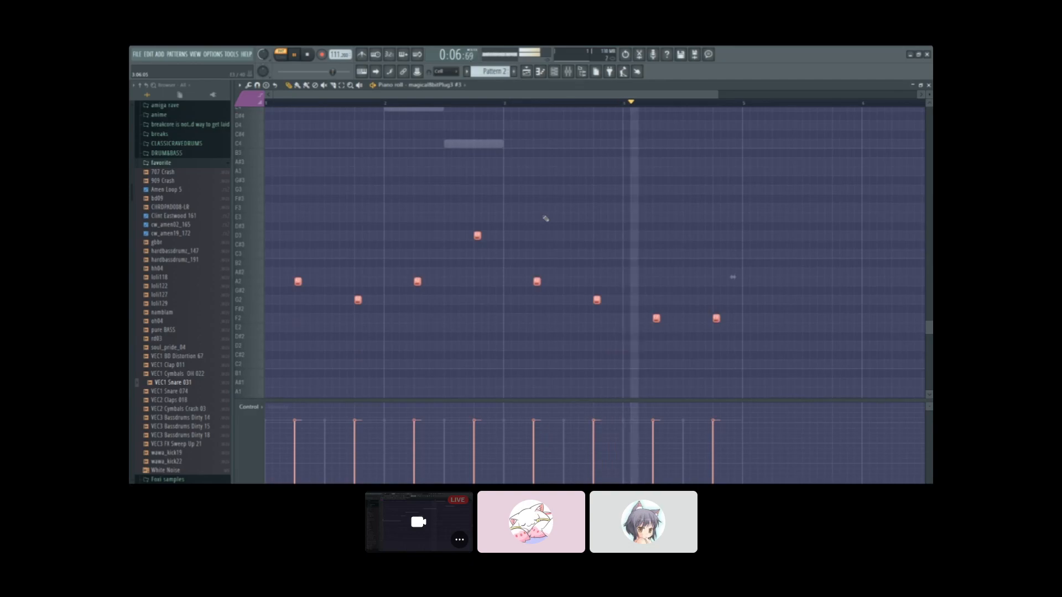
key("space")
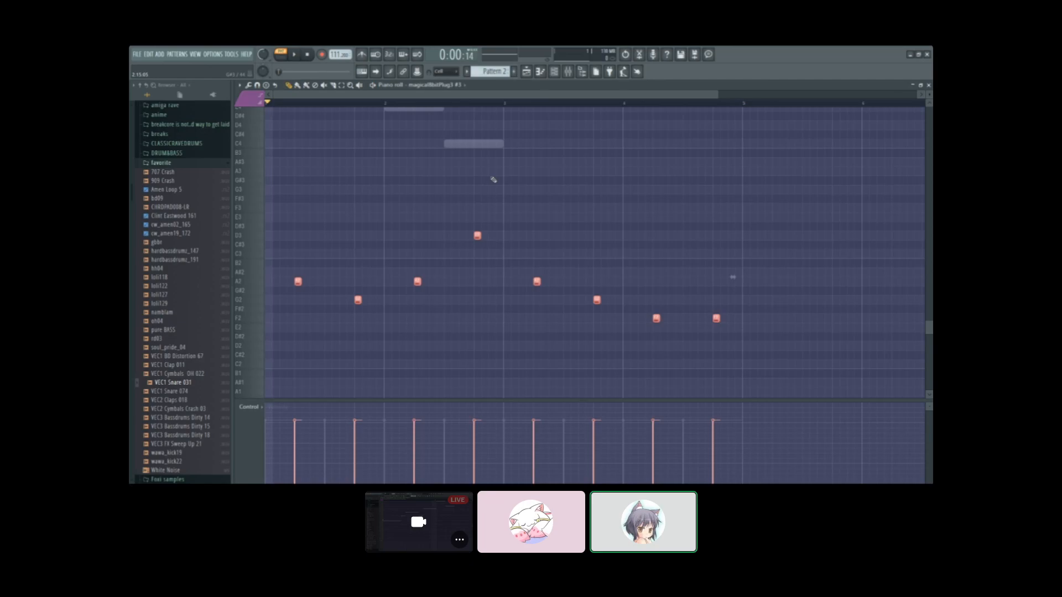
Step: Open the playlist and place a Pattern 1 clip at the start of Track 1
key("F6")
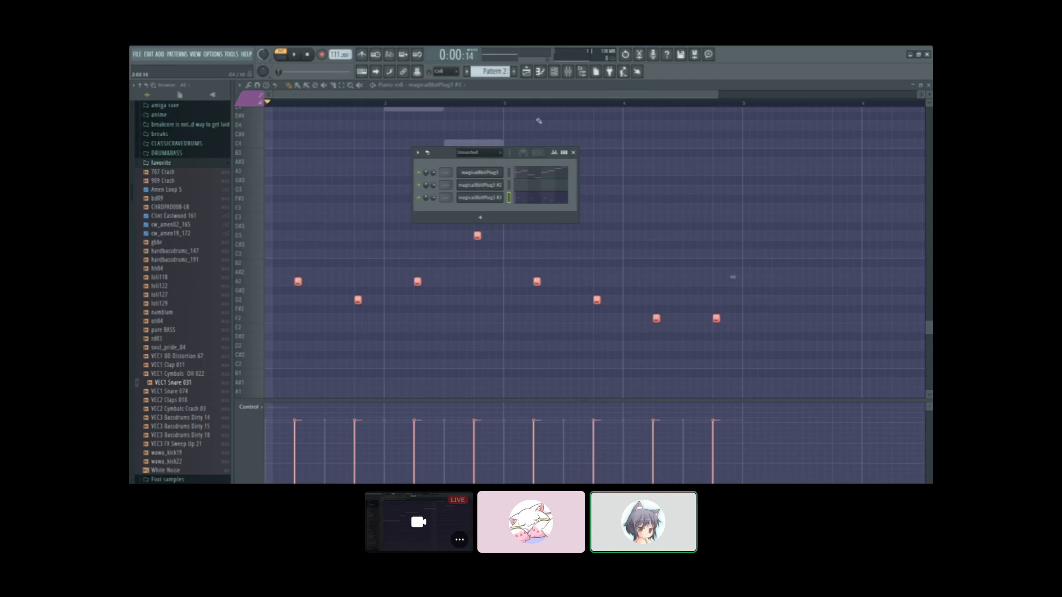
left_click(526, 72)
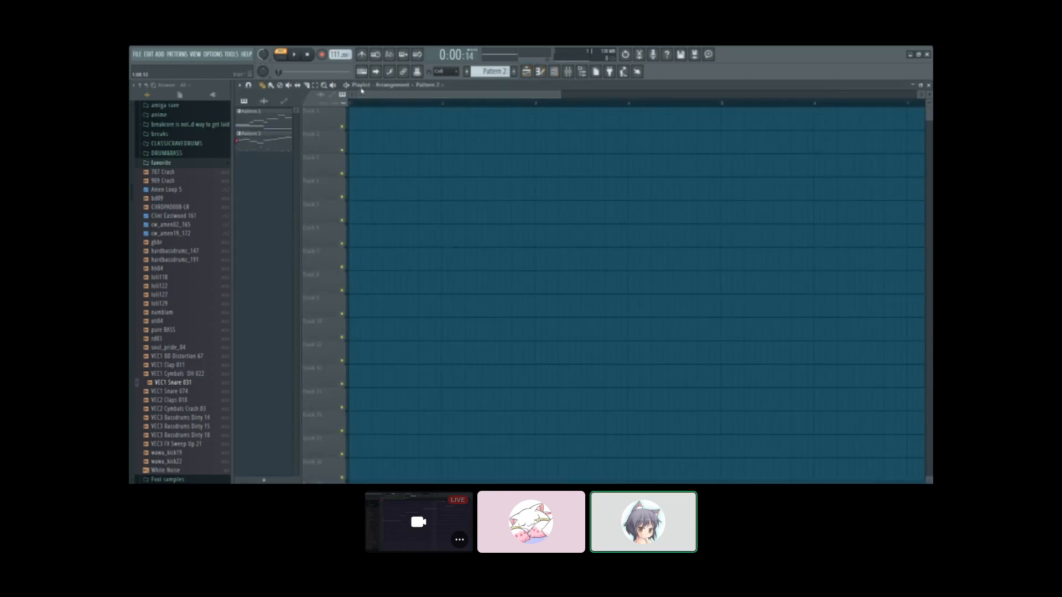
scroll(370, 102, "down", 5)
scroll(373, 97, "up", 2)
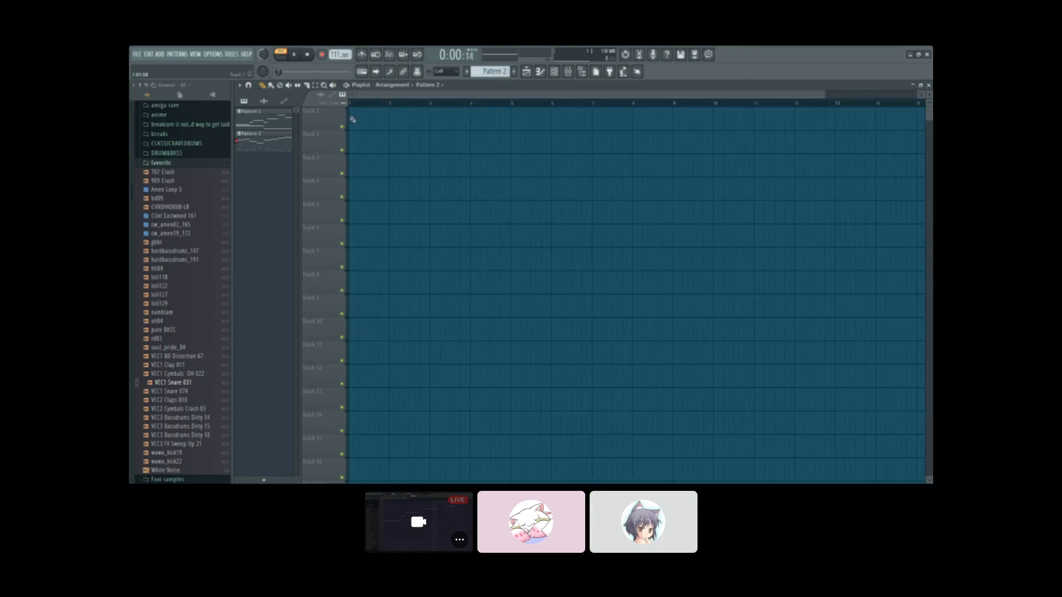
left_click(261, 122)
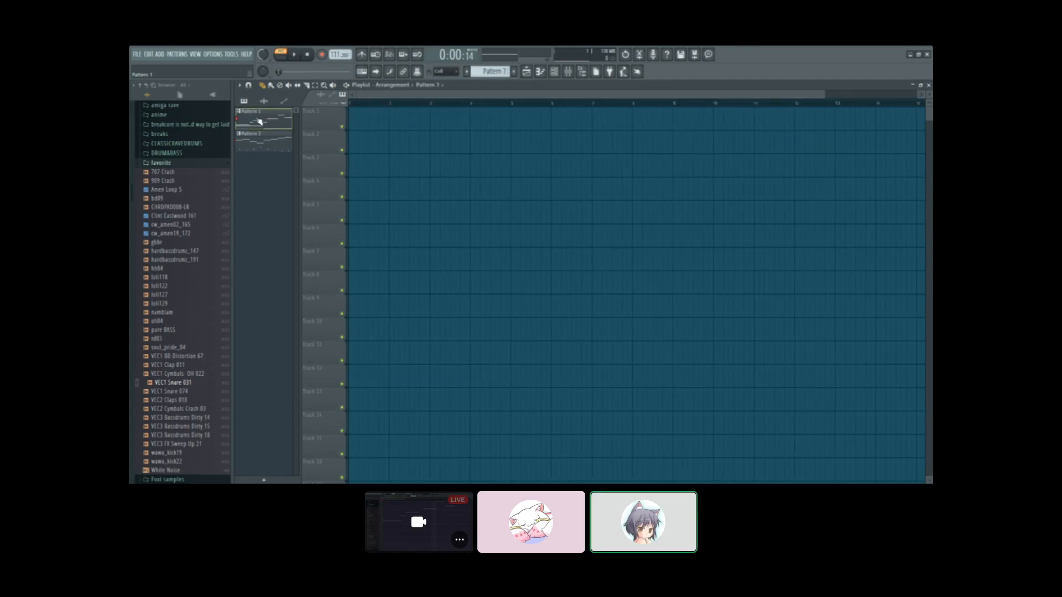
scroll(487, 73, "down", 2)
scroll(488, 73, "up", 2)
left_click(262, 146)
left_click(265, 122)
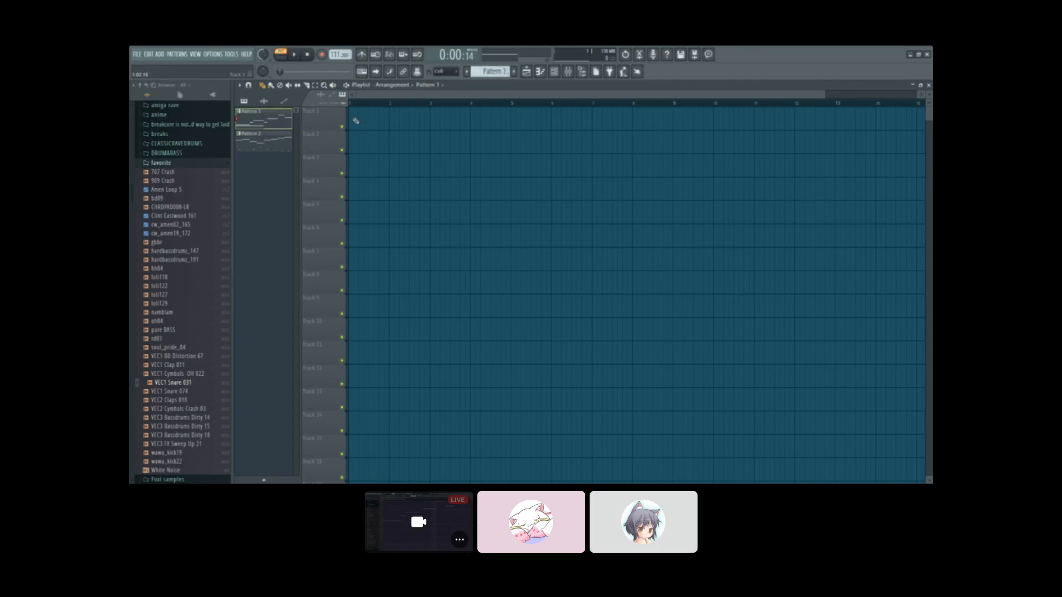
left_click(356, 120)
Step: Add three more Pattern 1 clips back to back on Track 1, filling bars 2 to 4
scroll(371, 110, "up", 4)
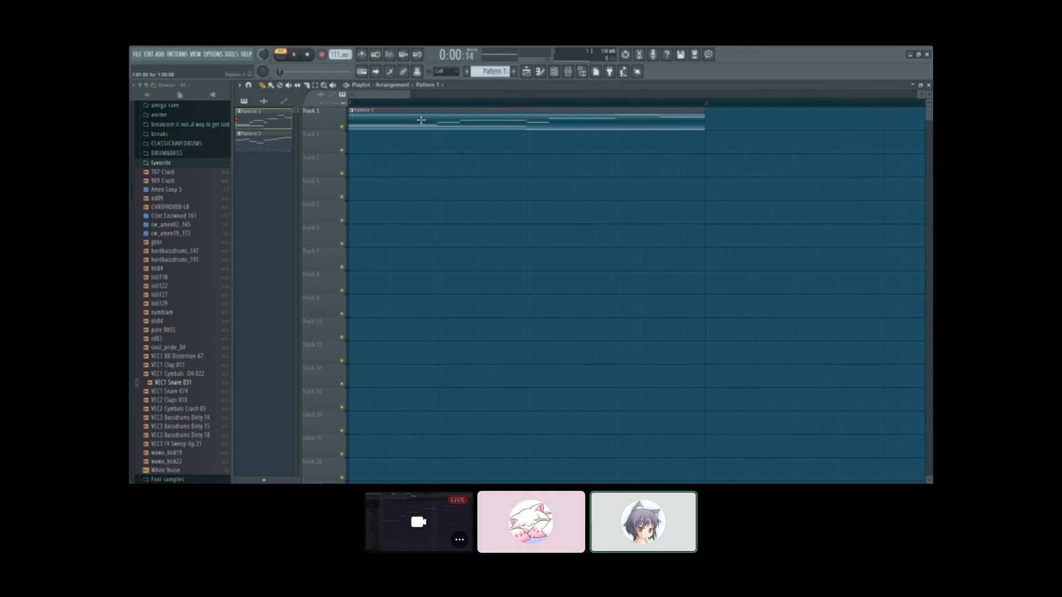
left_click_drag(412, 93, 511, 93)
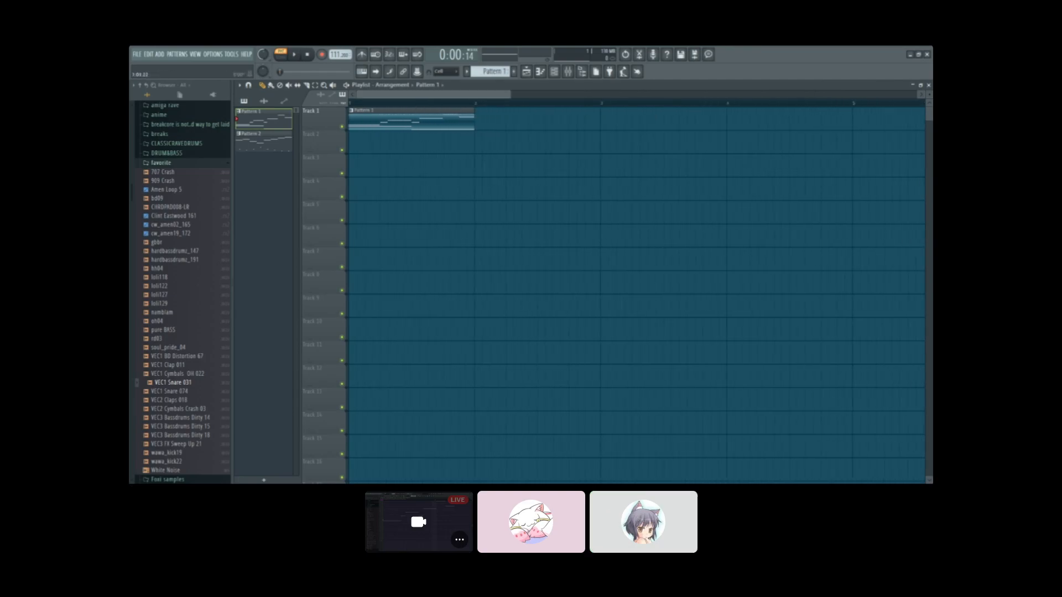
left_click(479, 126)
left_click(602, 126)
left_click(725, 129)
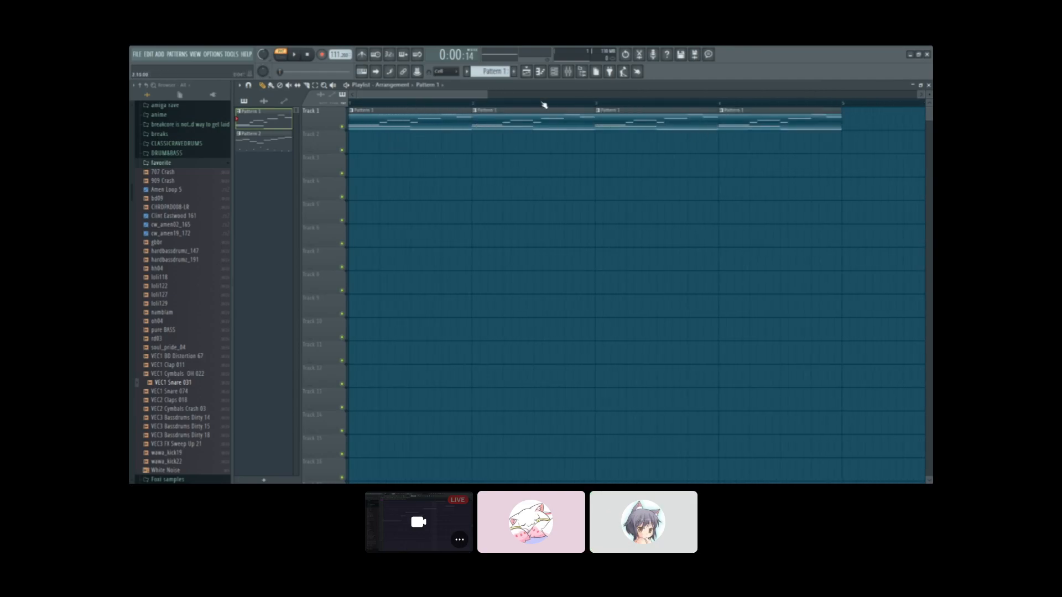
Step: Switch playback to song mode and place two consecutive Pattern 2 clips on Track 1, starting at bars 5 and 9
left_click_drag(488, 98, 623, 100)
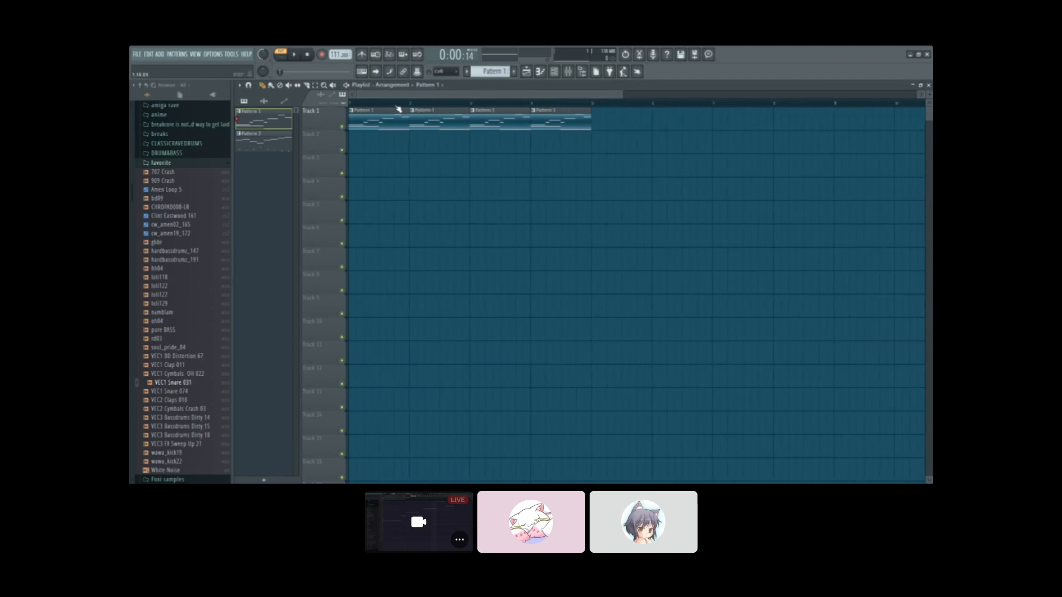
left_click(292, 55)
left_click(251, 142)
left_click(602, 127)
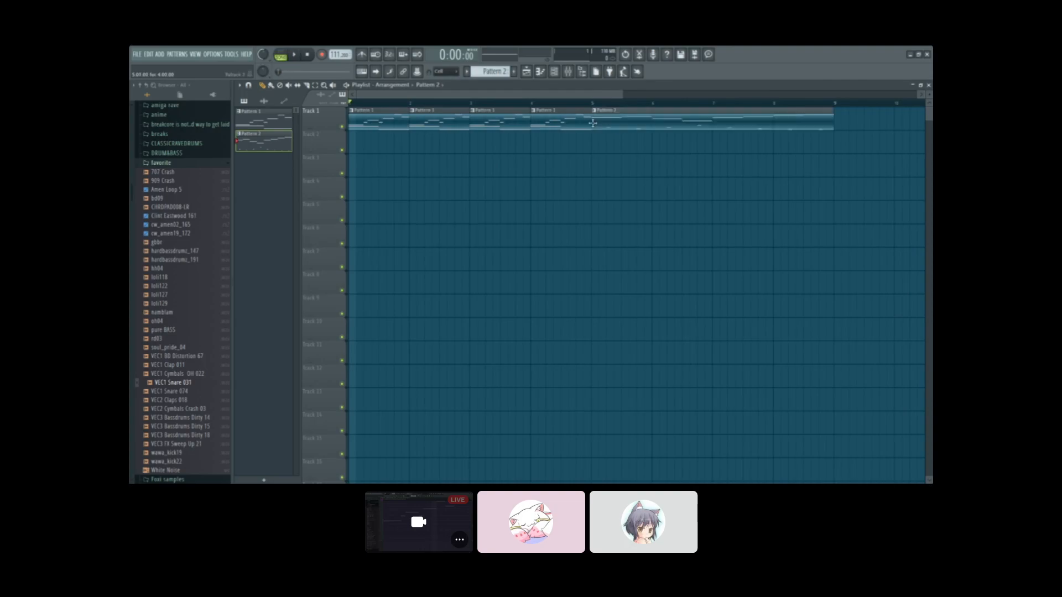
scroll(607, 161, "right", 4)
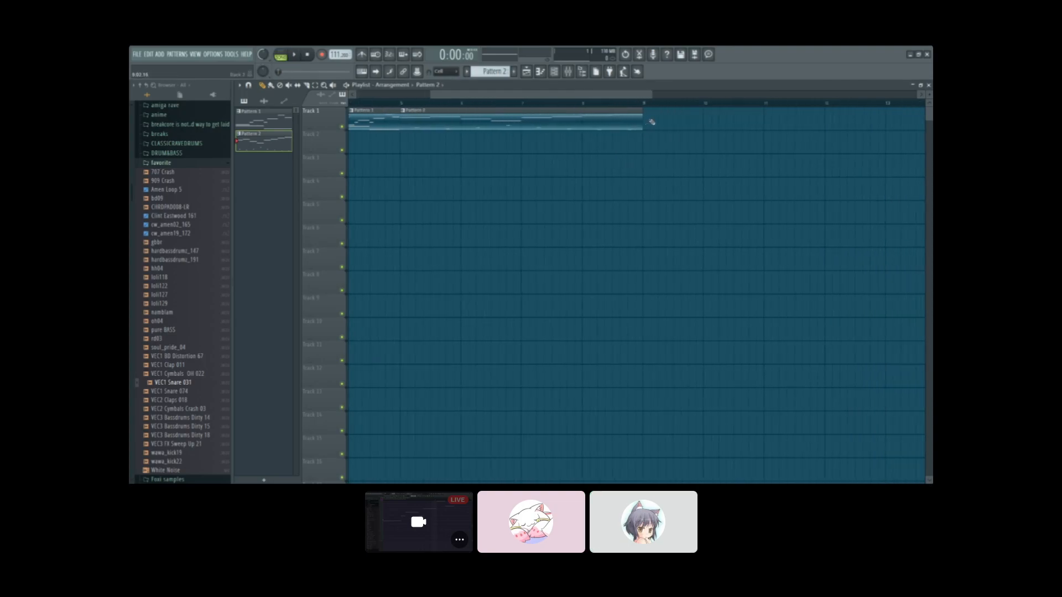
left_click(649, 115)
Step: Briefly play the song arrangement from its beginning, and stop it
scroll(607, 101, "down", 3)
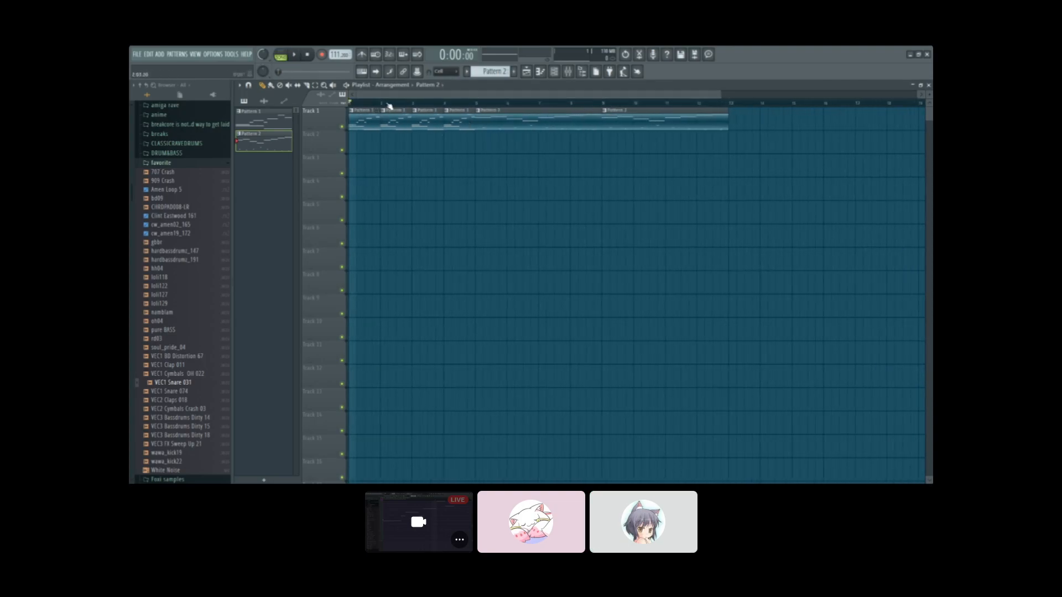
left_click(293, 55)
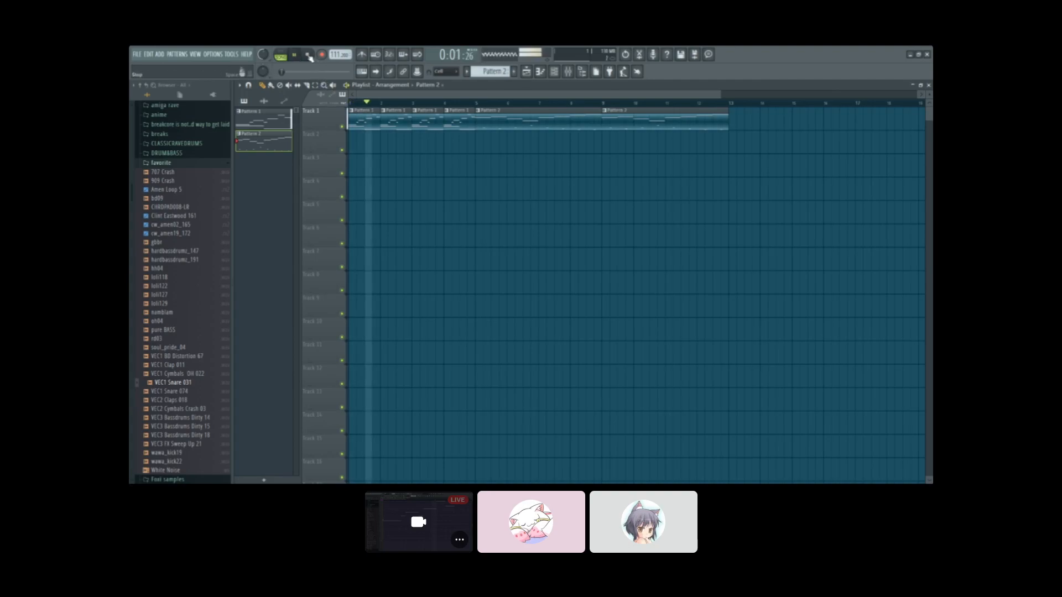
left_click(308, 56)
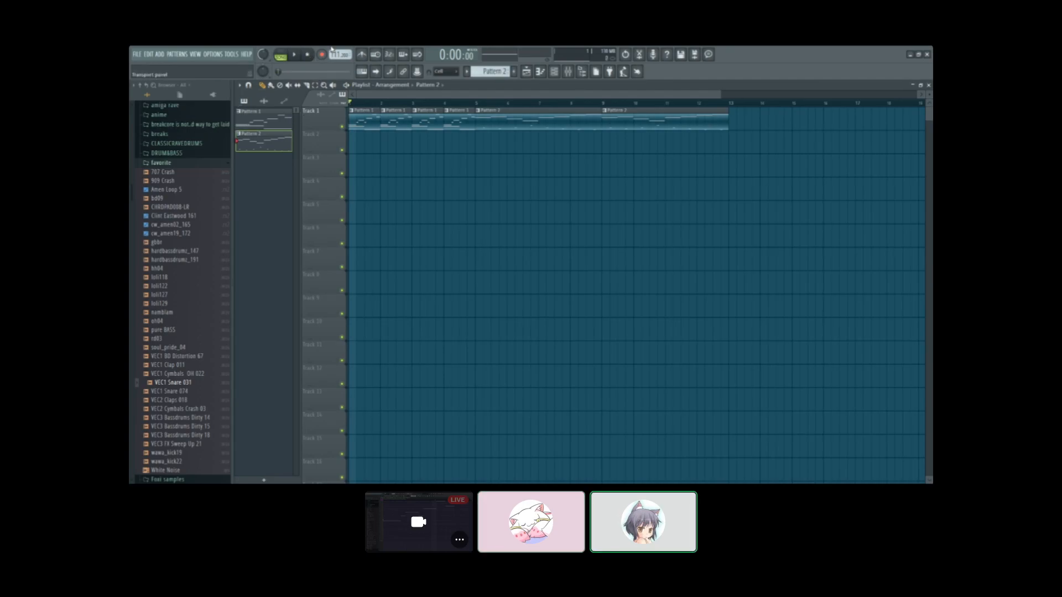
Step: Examine the Fruity Compressor and Fruity WaveShaper effects on the mixer's Master track, and close the mixer
left_click(568, 72)
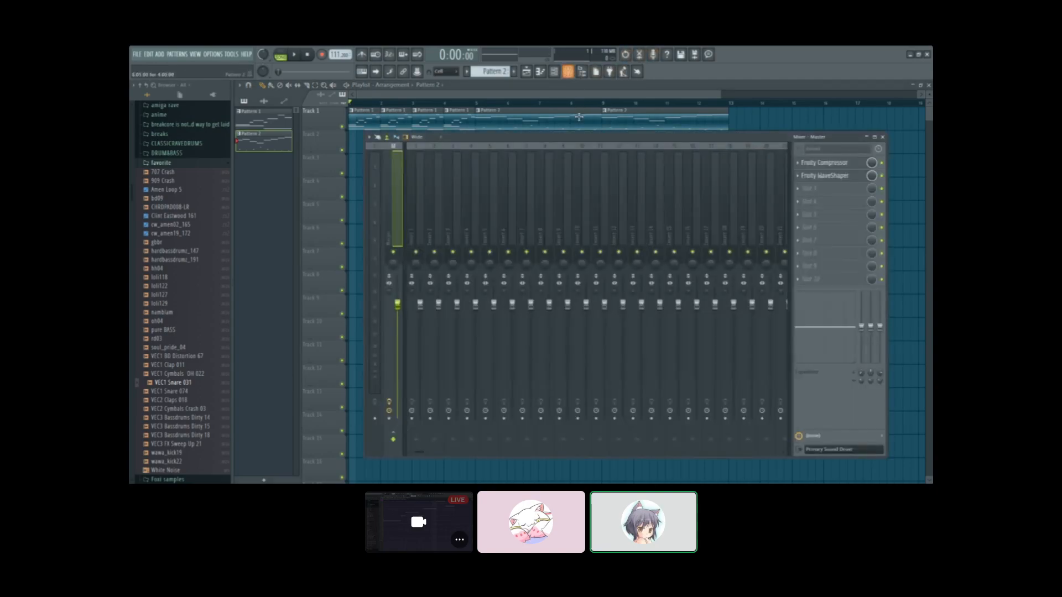
left_click_drag(574, 142, 583, 147)
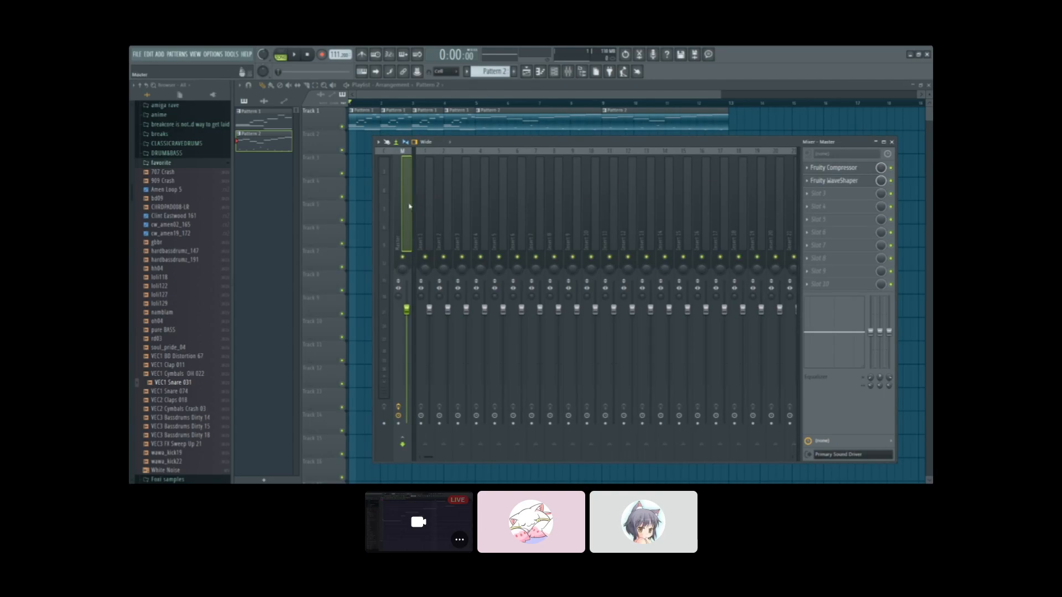
left_click(835, 167)
left_click_drag(730, 393, 632, 196)
left_click(839, 180)
left_click_drag(584, 238, 703, 308)
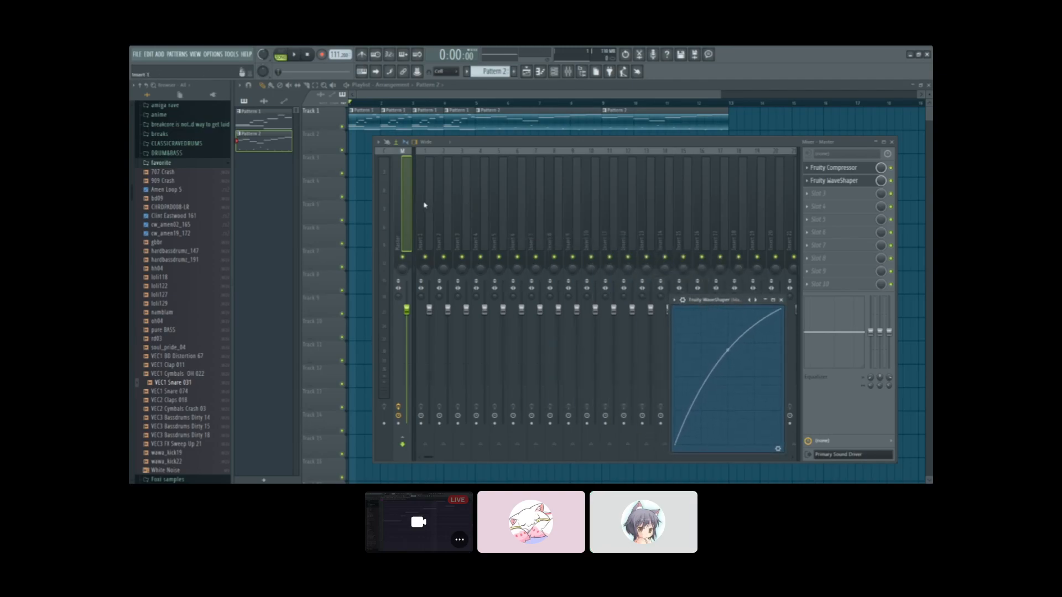
key("F9")
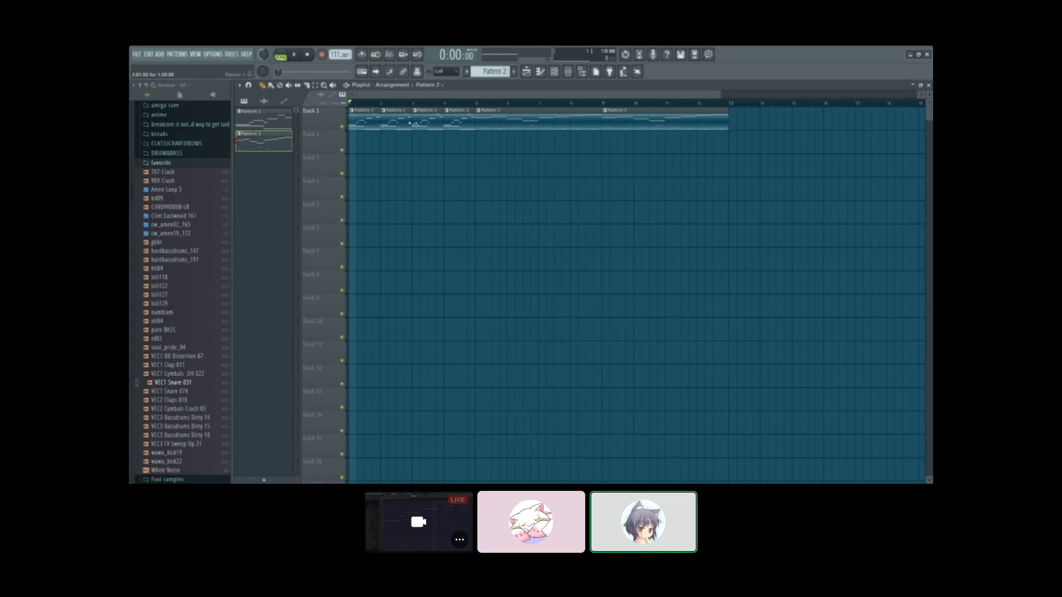
Step: Open the first magical8bitPlug channel's settings and route it to mixer track 1
left_click(554, 71)
left_click(479, 172)
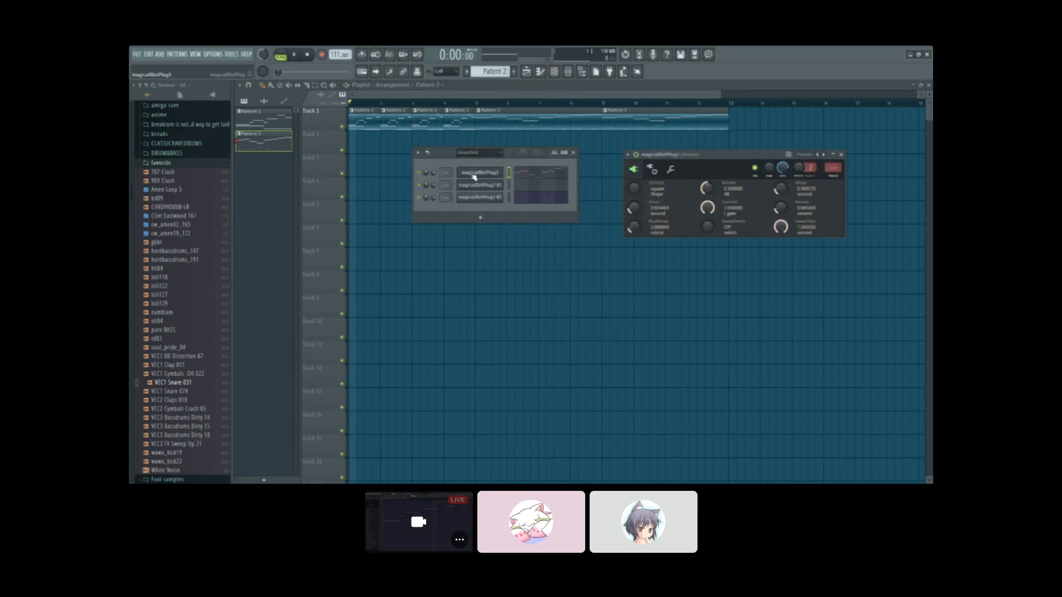
left_click_drag(478, 252, 483, 248)
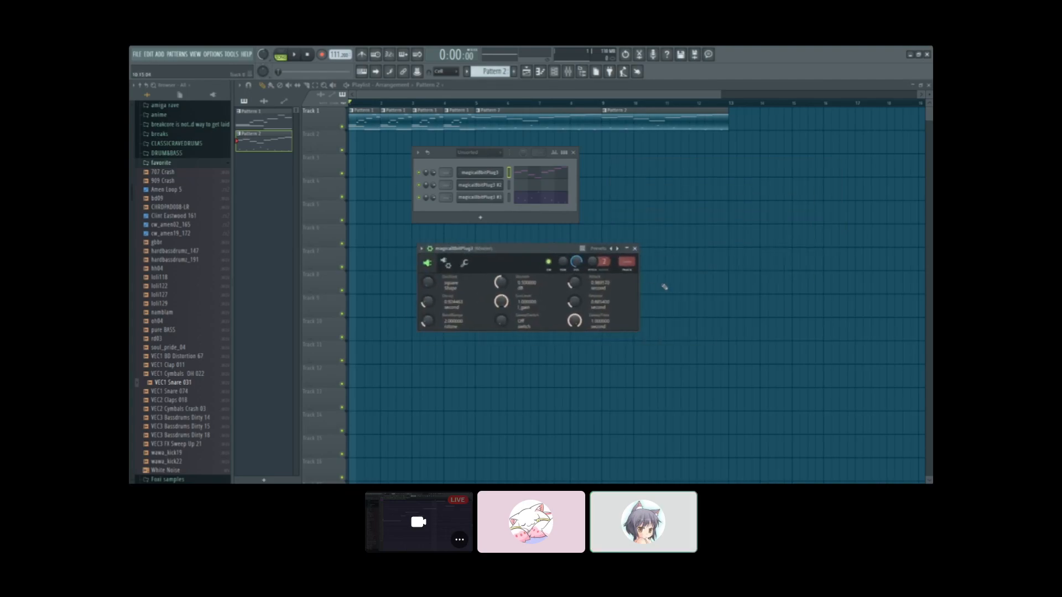
left_click(628, 273)
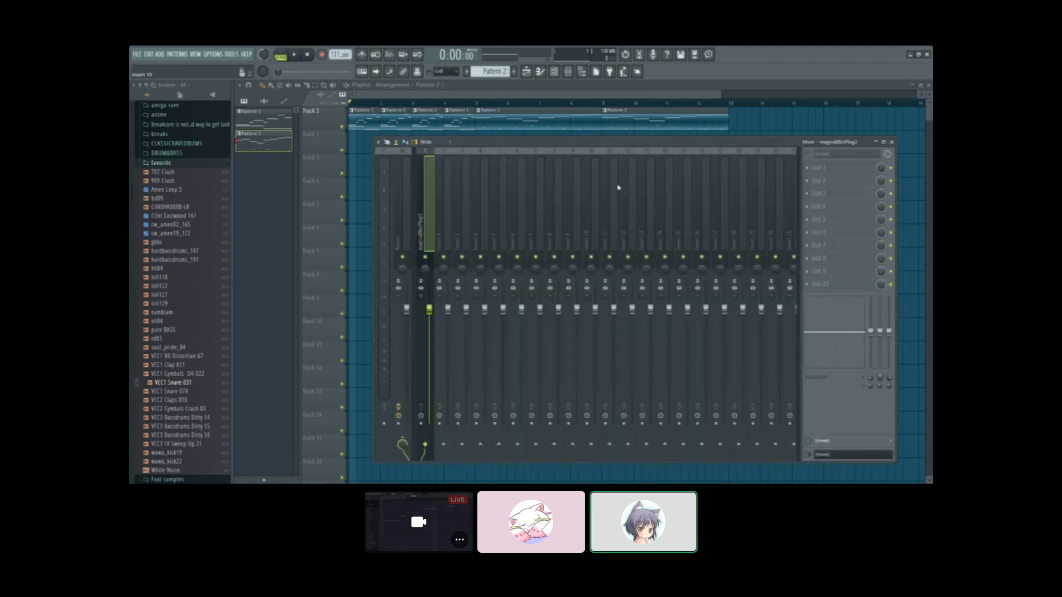
Step: Move the mixer clear of the channel rack and route the second magical8bitPlug channel to mixer track 2
left_click_drag(476, 168, 453, 386)
left_click(476, 189)
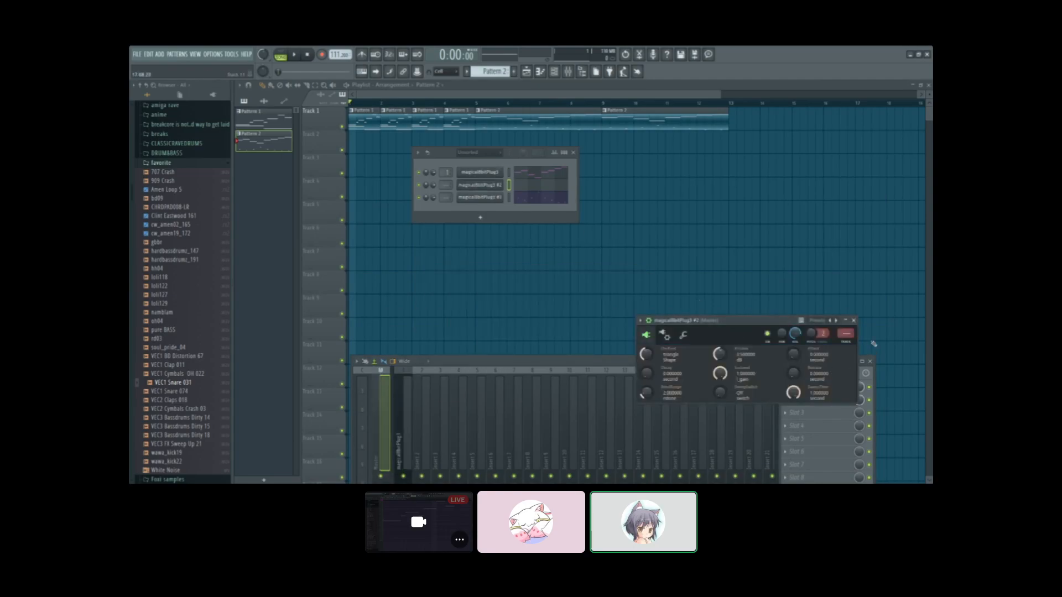
left_click(850, 344)
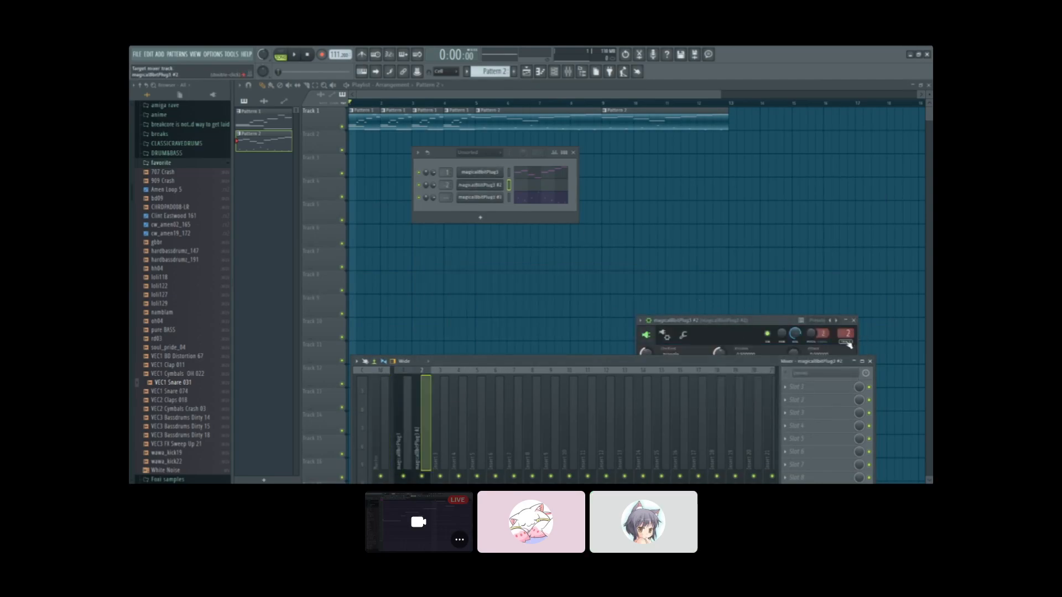
Step: Route the third magical8bitPlug channel to mixer track 3 and select the first synth's mixer track
left_click(498, 198)
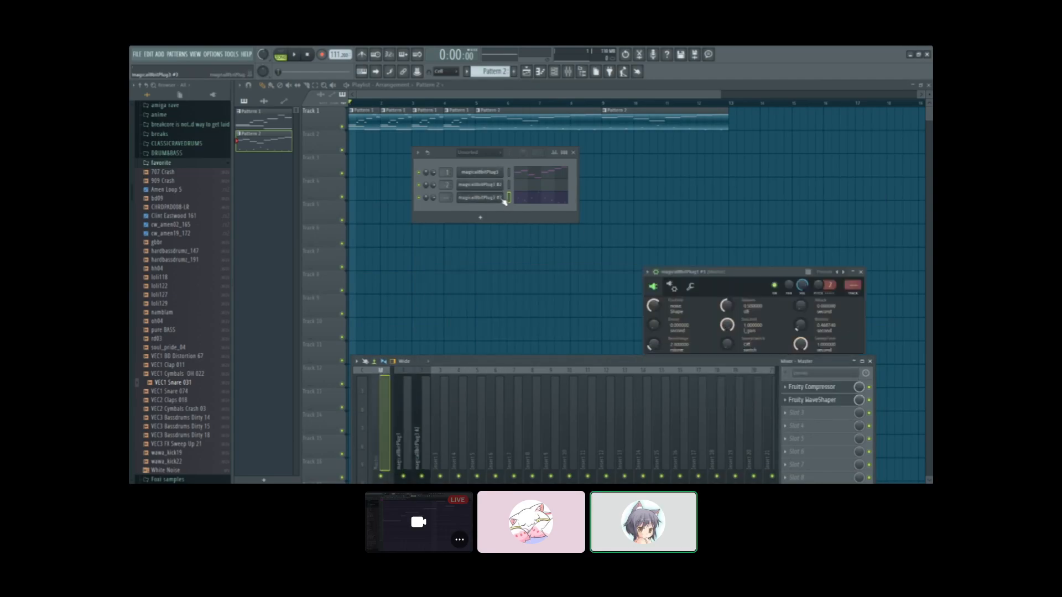
left_click(860, 297)
left_click_drag(610, 361, 637, 239)
left_click(437, 282)
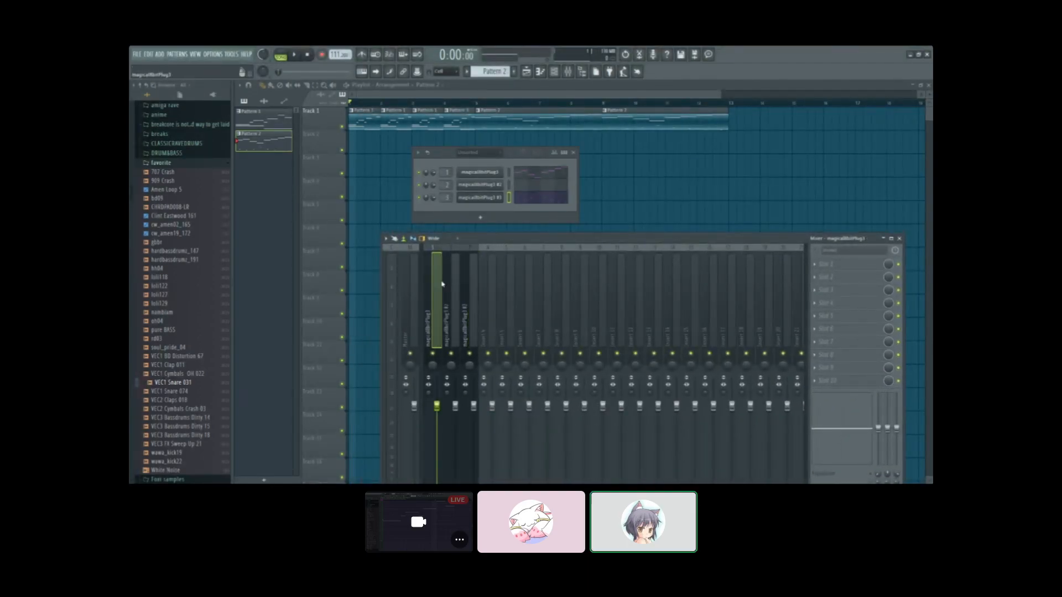
Step: Open the third channel's piano roll and show the mixer and channel rack over it
left_click_drag(469, 161, 469, 151)
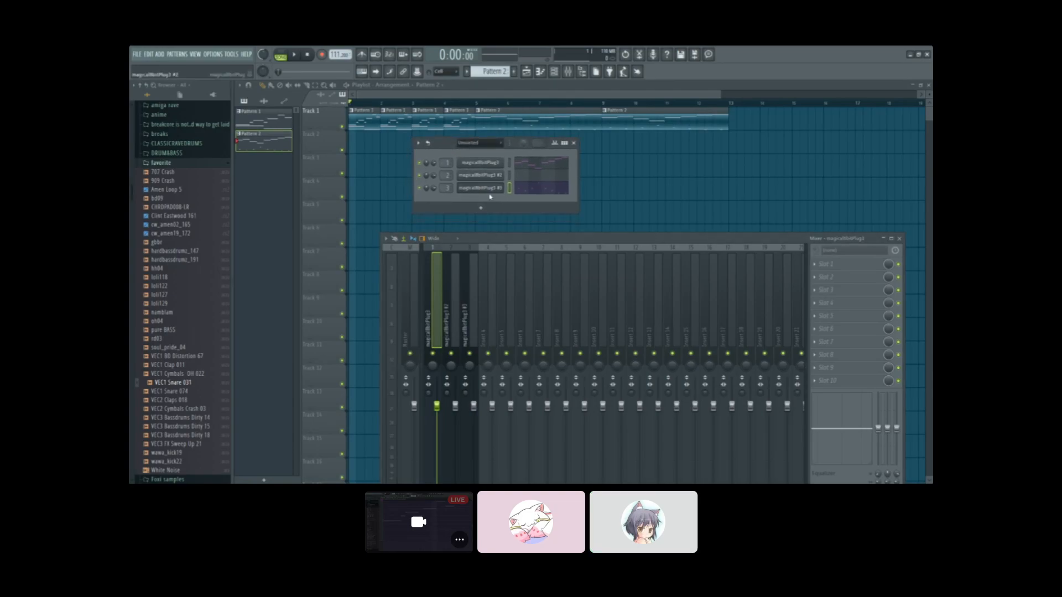
left_click(531, 189)
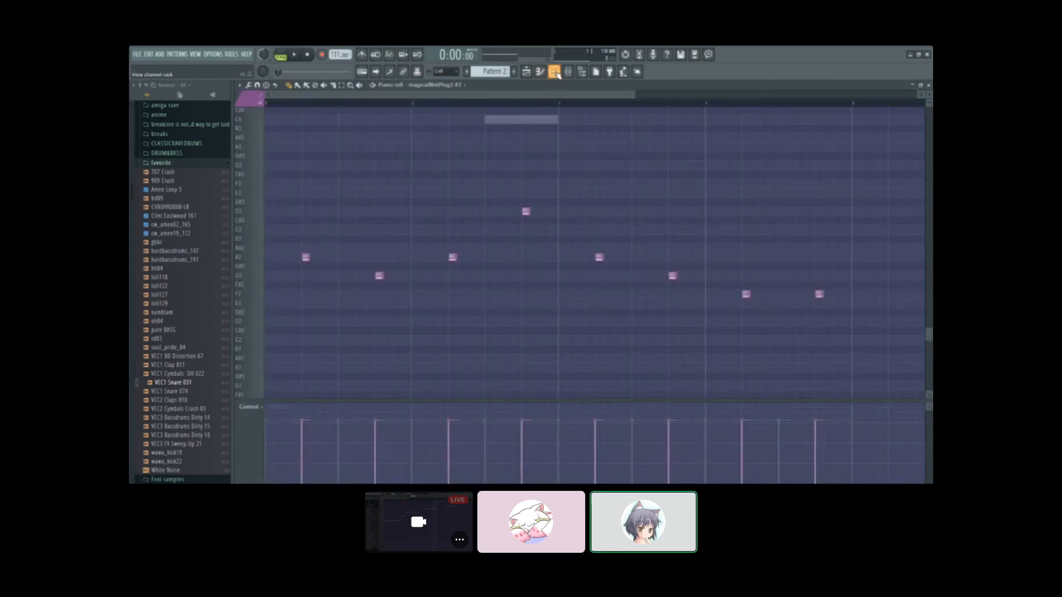
left_click(568, 72)
left_click_drag(569, 237, 553, 162)
left_click(554, 71)
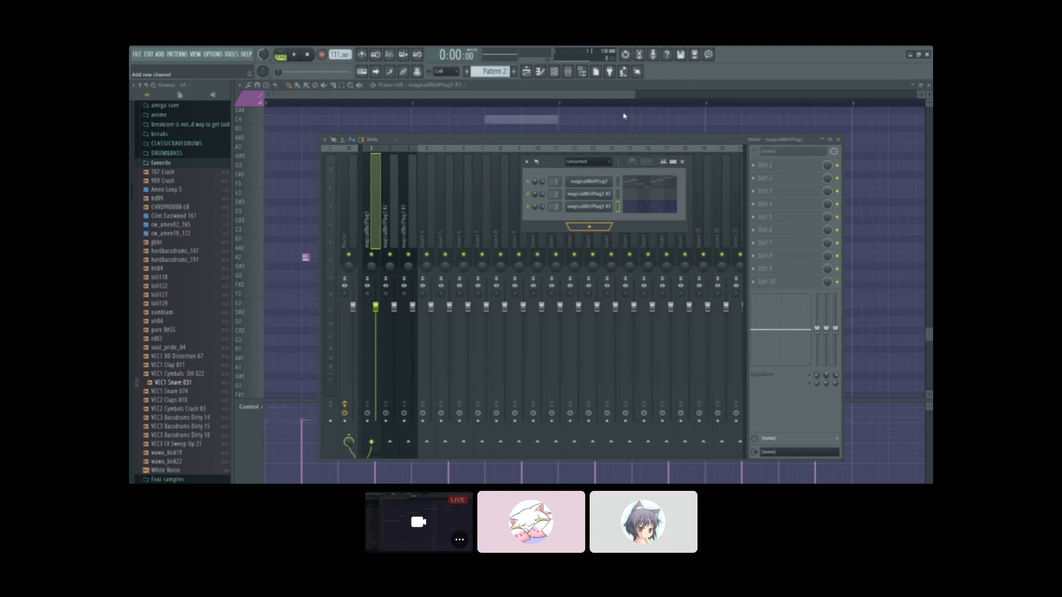
Step: Check the settings and mixer routing of the three magical8bitPlug channels, ending on the third
mouse_move(551, 161)
left_mouse_down()
mouse_move(541, 168)
mouse_move(550, 172)
left_mouse_up()
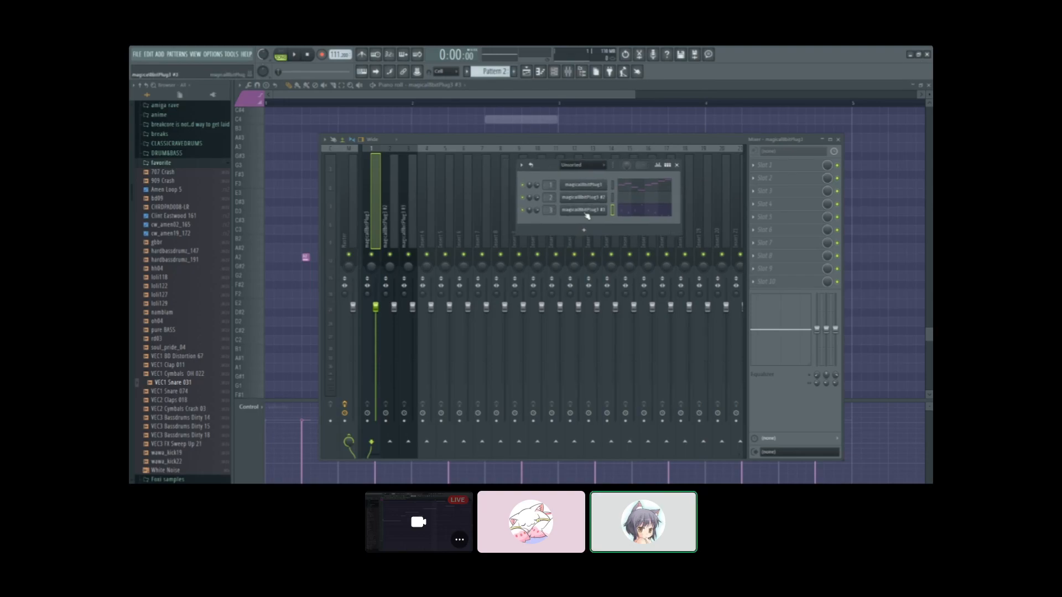
left_click(602, 213)
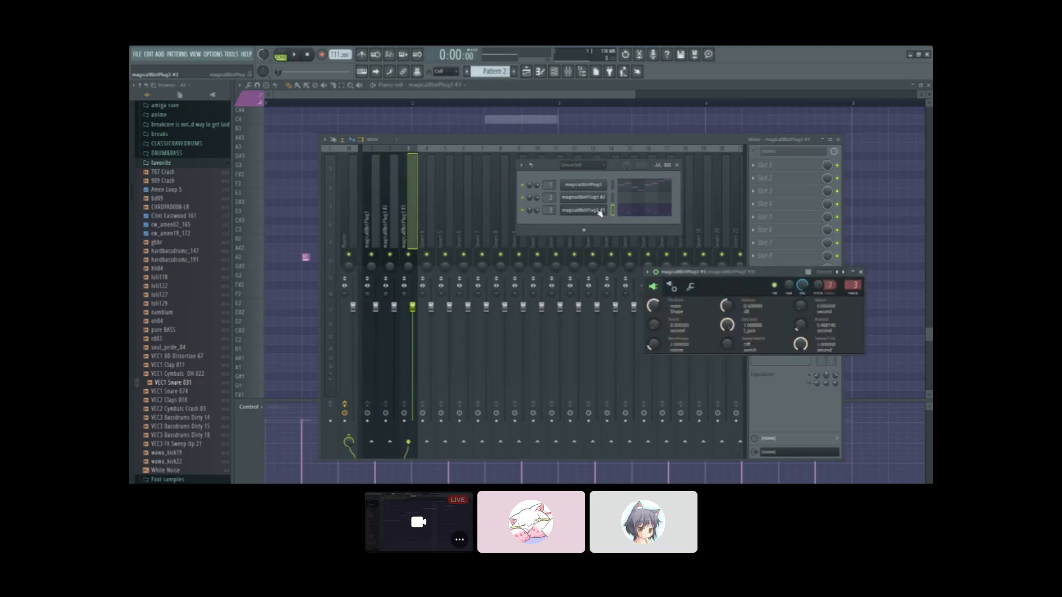
left_click(585, 199)
left_click(583, 187)
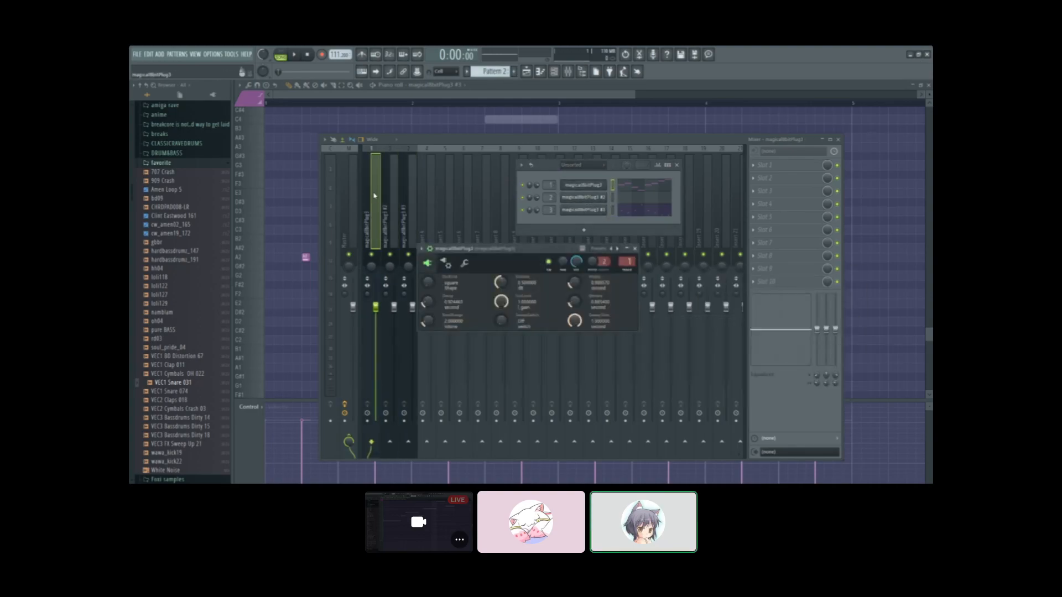
left_click(576, 213)
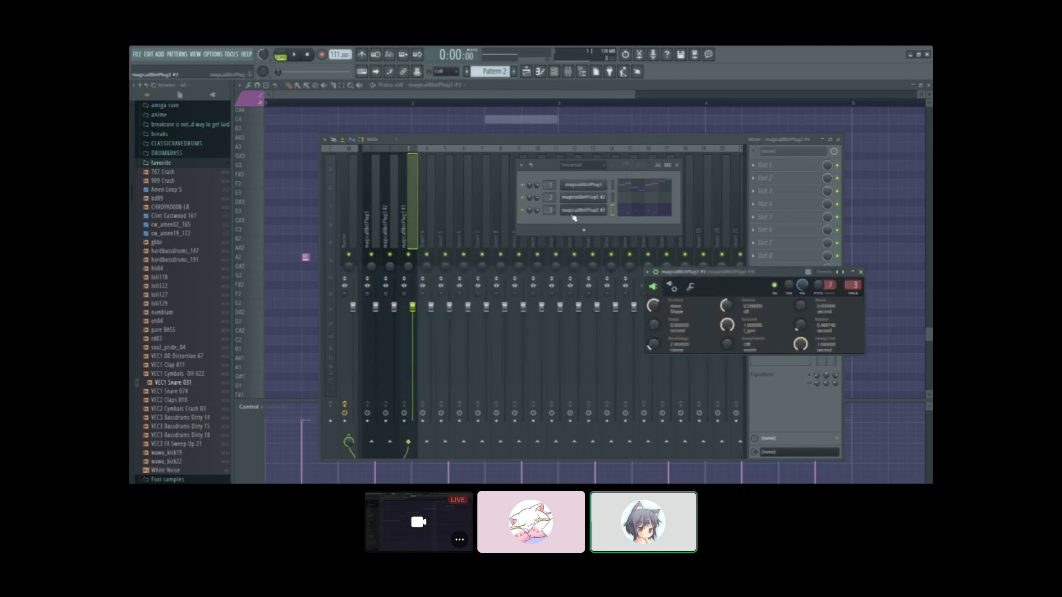
Step: Load Fruity delay 2 into the first effect slot of the third synth's mixer track
left_click(418, 166)
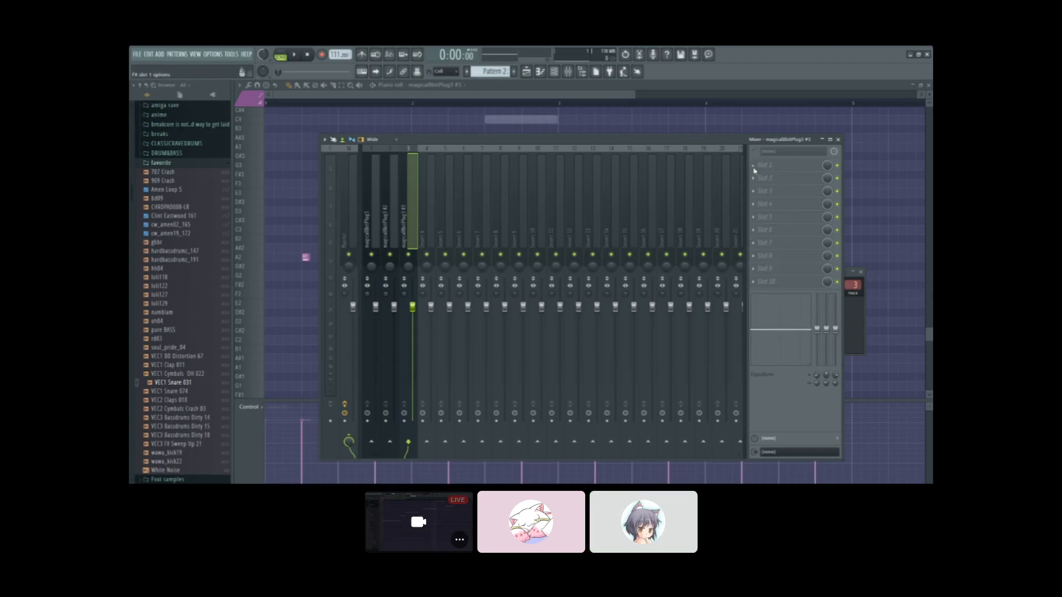
left_click(650, 202)
left_click_drag(704, 297, 555, 180)
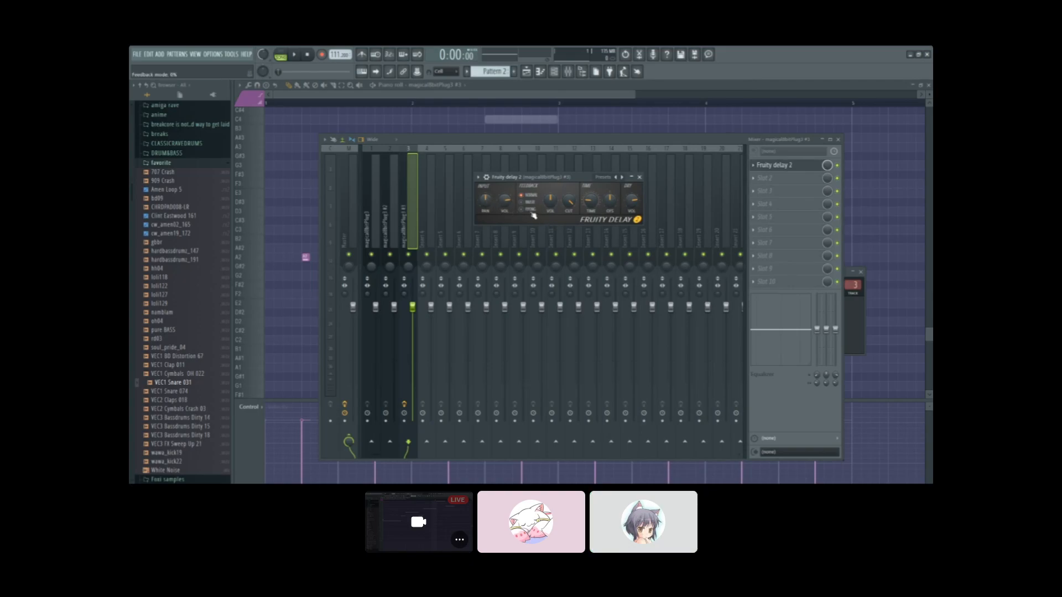
mouse_move(552, 178)
left_mouse_down()
mouse_move(543, 190)
mouse_move(559, 181)
left_mouse_up()
Step: Use ping pong feedback in Fruity delay 2, turn its input pan down, and play Pattern 2 in pattern mode
left_click_drag(494, 201, 494, 220)
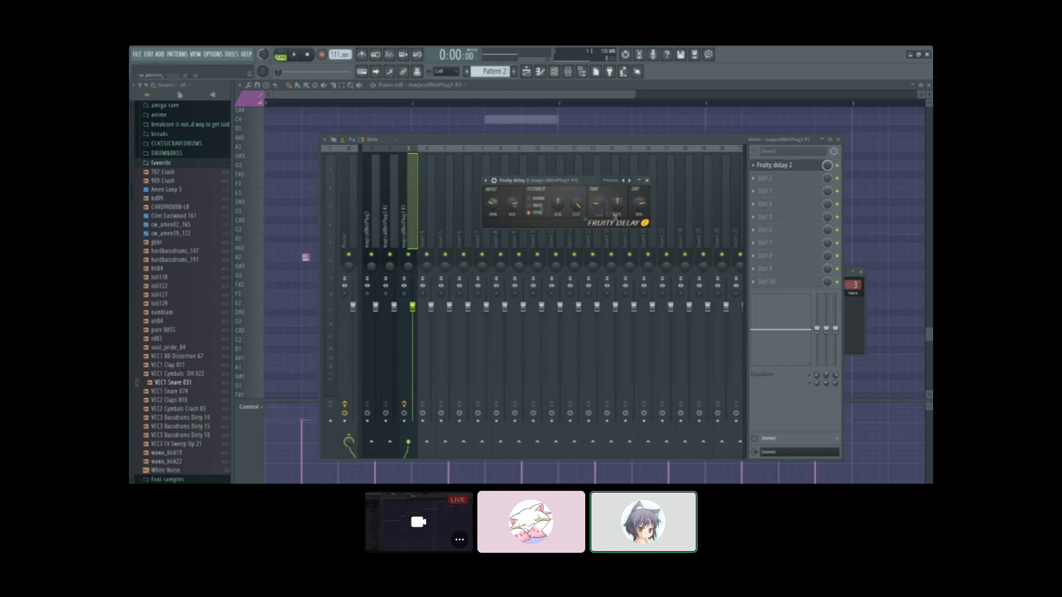
left_click_drag(573, 181, 574, 183)
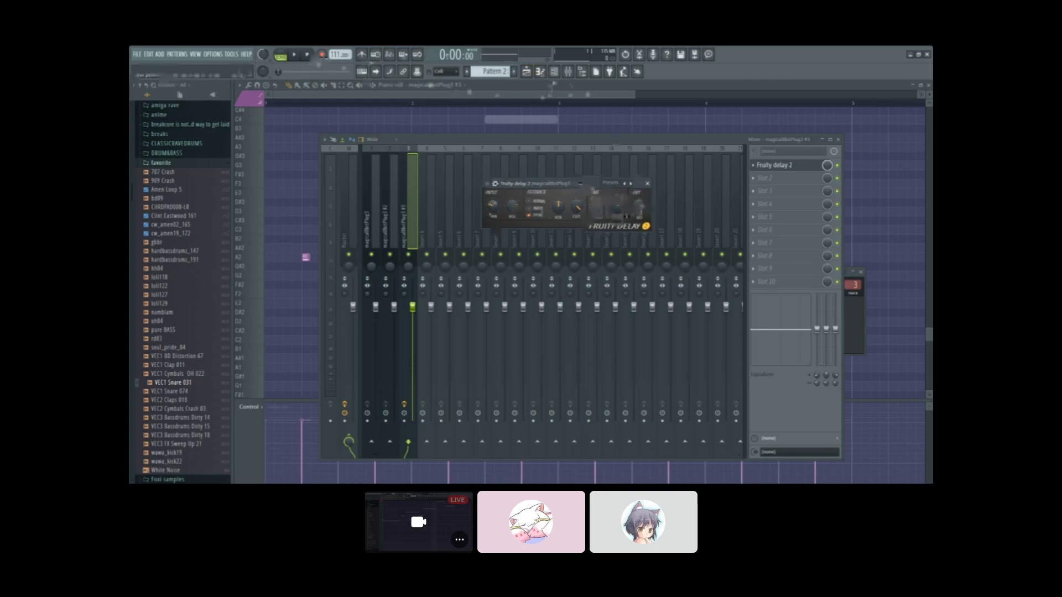
left_click(555, 72)
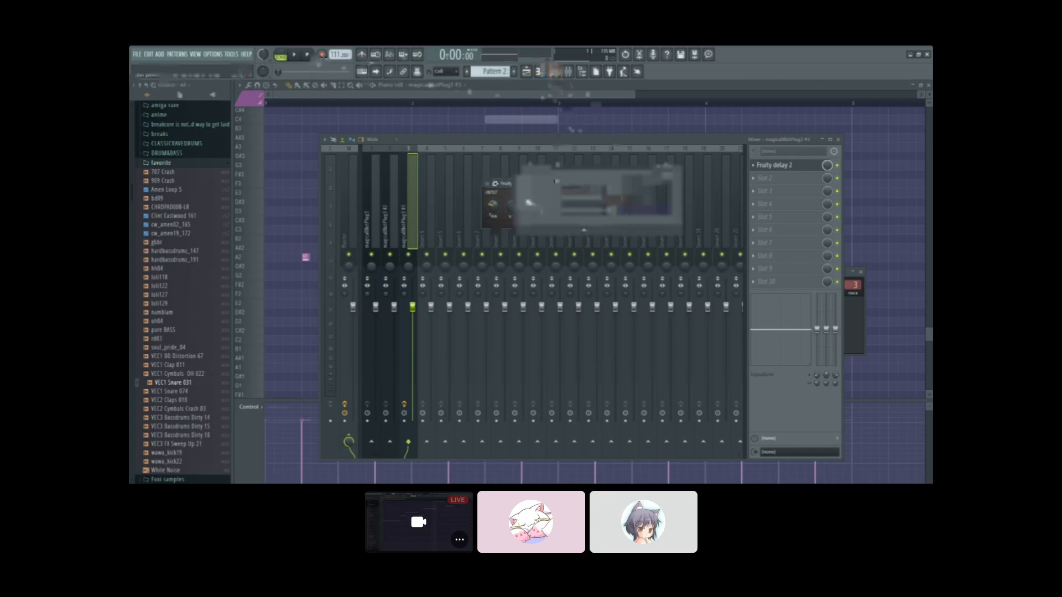
left_click(280, 56)
left_click(294, 55)
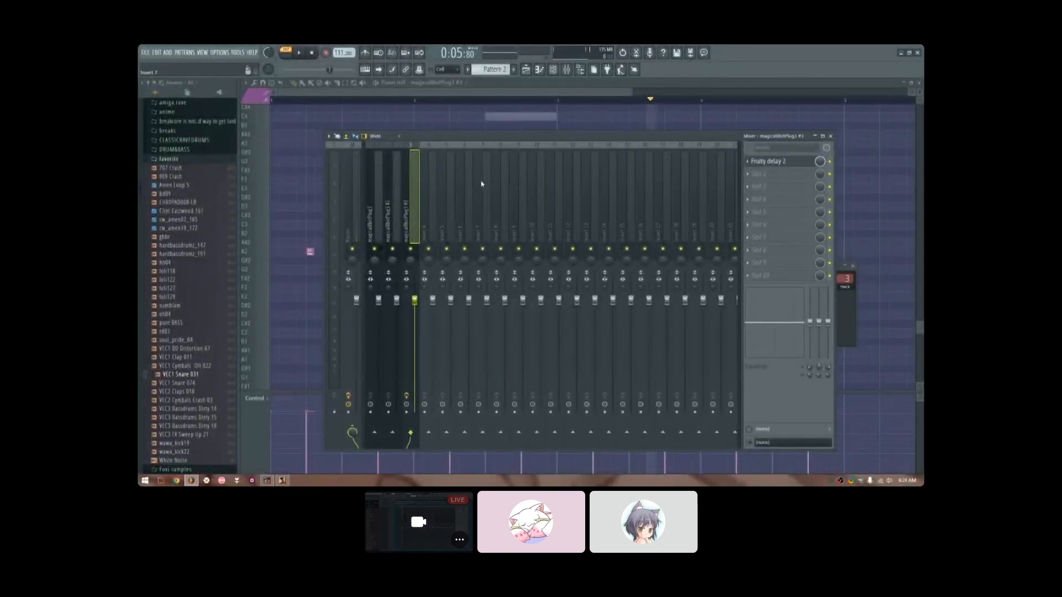
Step: Add Fruity parametric EQ 2 to the second effect slot, after the delay on the third synth's track
left_click(772, 161)
left_click_drag(554, 215, 637, 190)
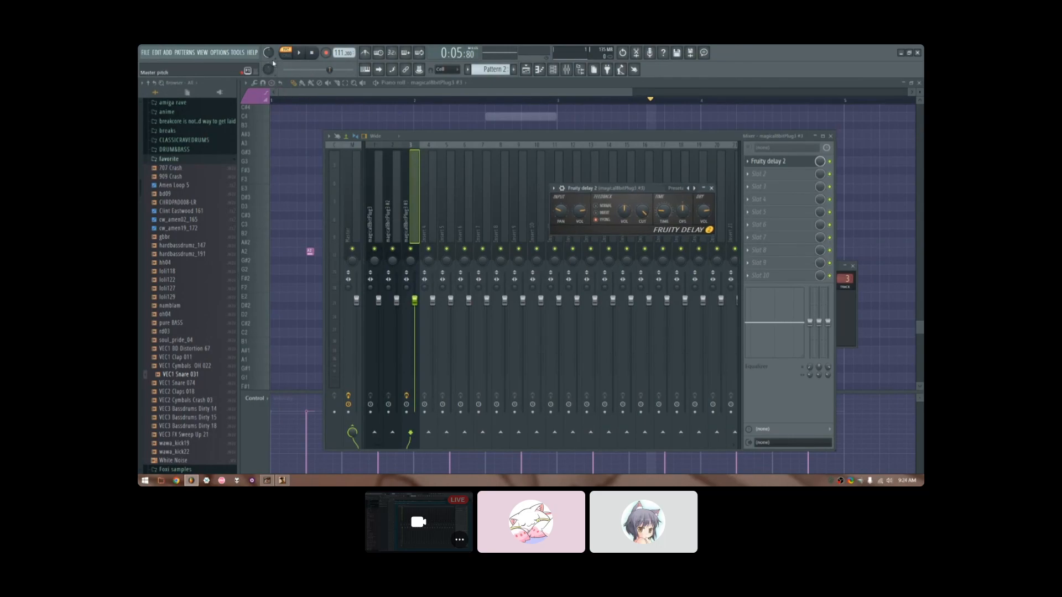
left_click(770, 175)
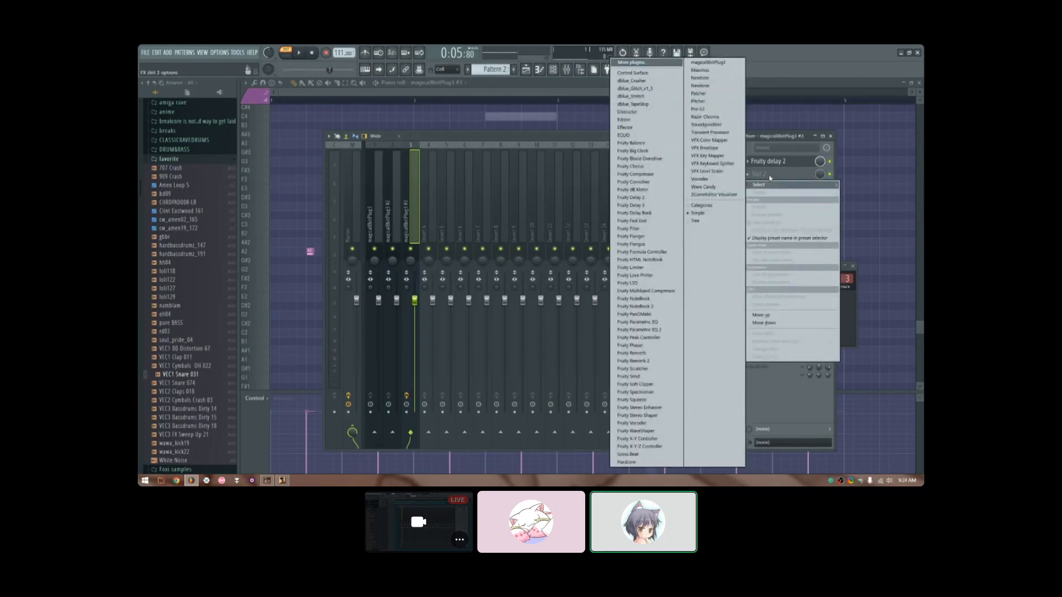
left_click(636, 331)
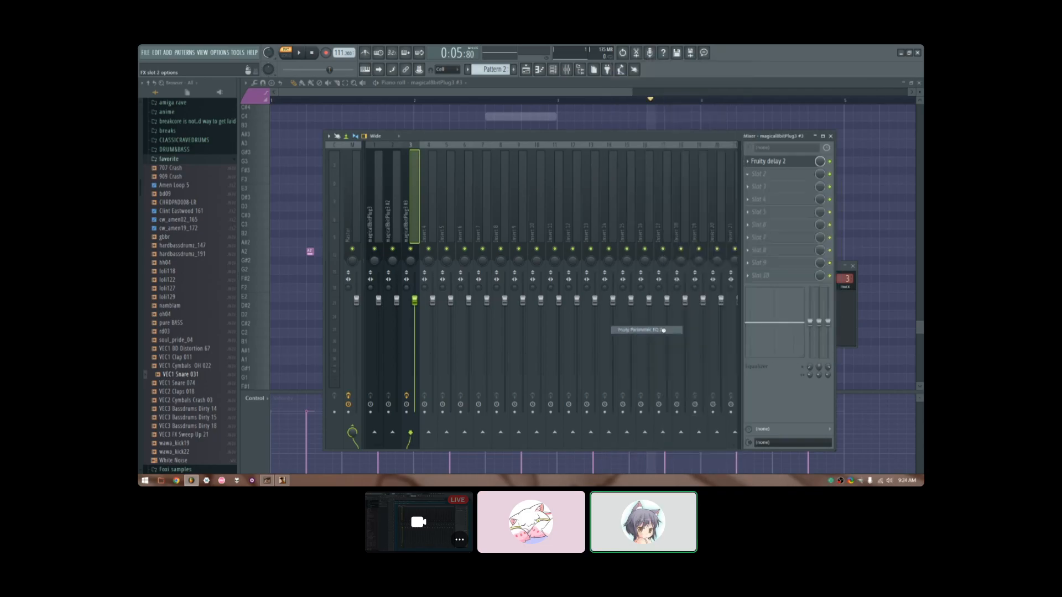
left_click_drag(651, 311, 507, 197)
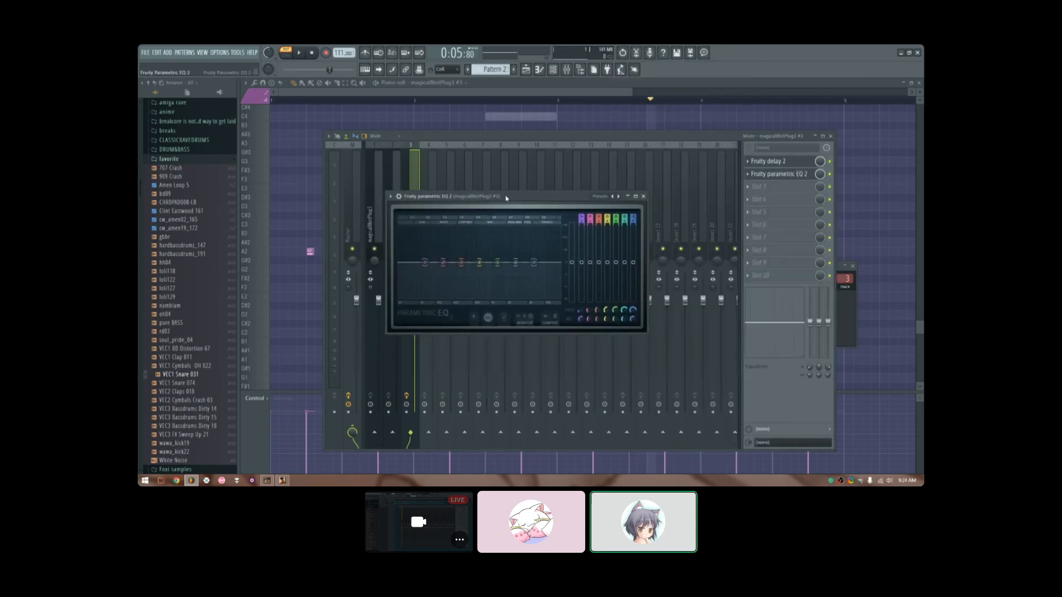
Step: While Pattern 2 plays, boost EQ bands 3 and 5 into two narrow peaks, then pause playback
key("space")
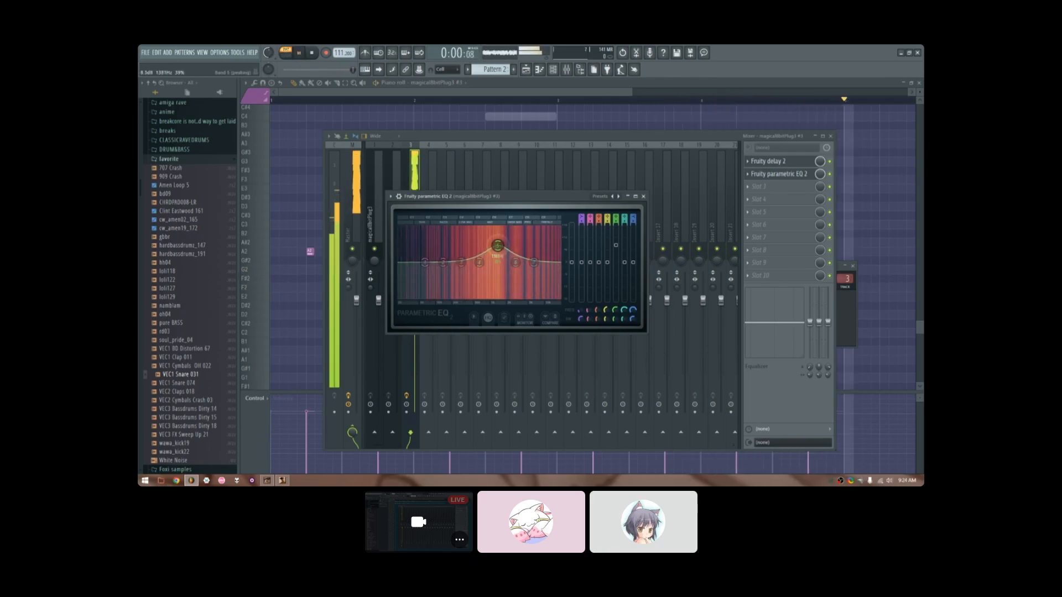
left_click_drag(497, 263, 500, 251)
scroll(501, 250, "up", 8)
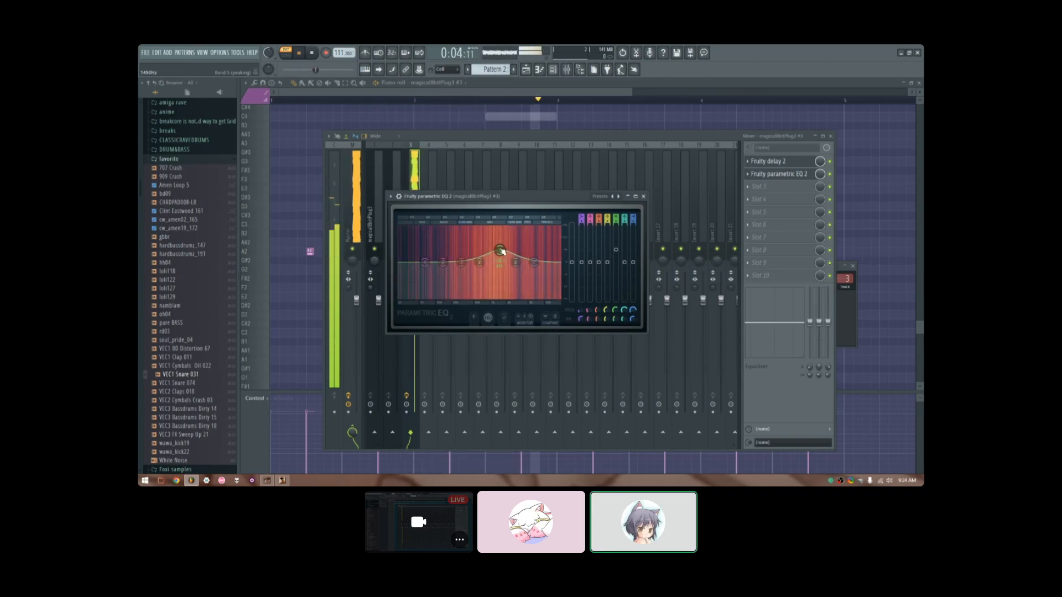
scroll(501, 251, "down", 7)
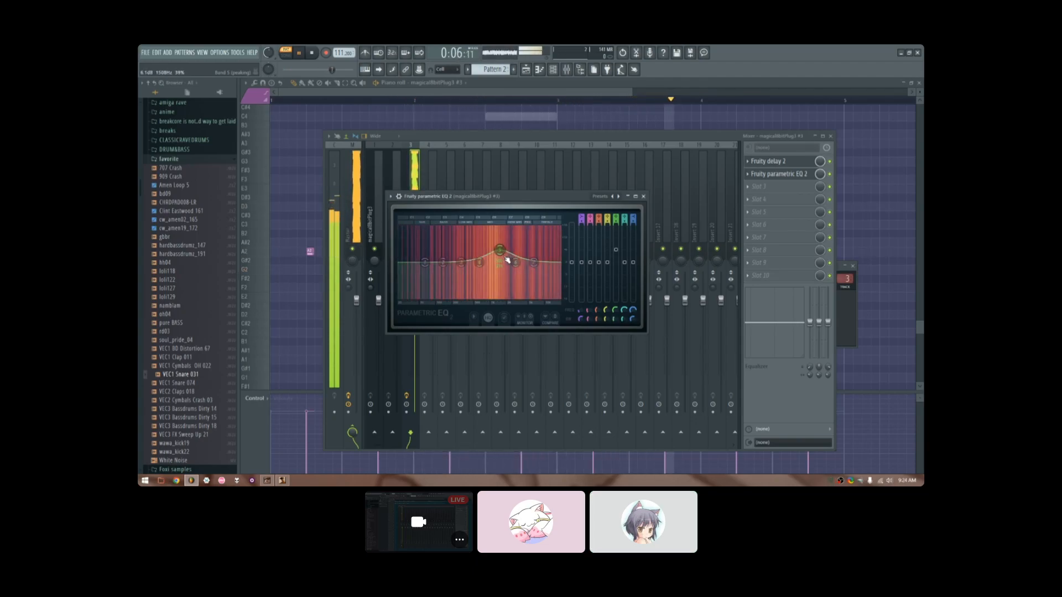
left_click_drag(502, 255, 479, 241)
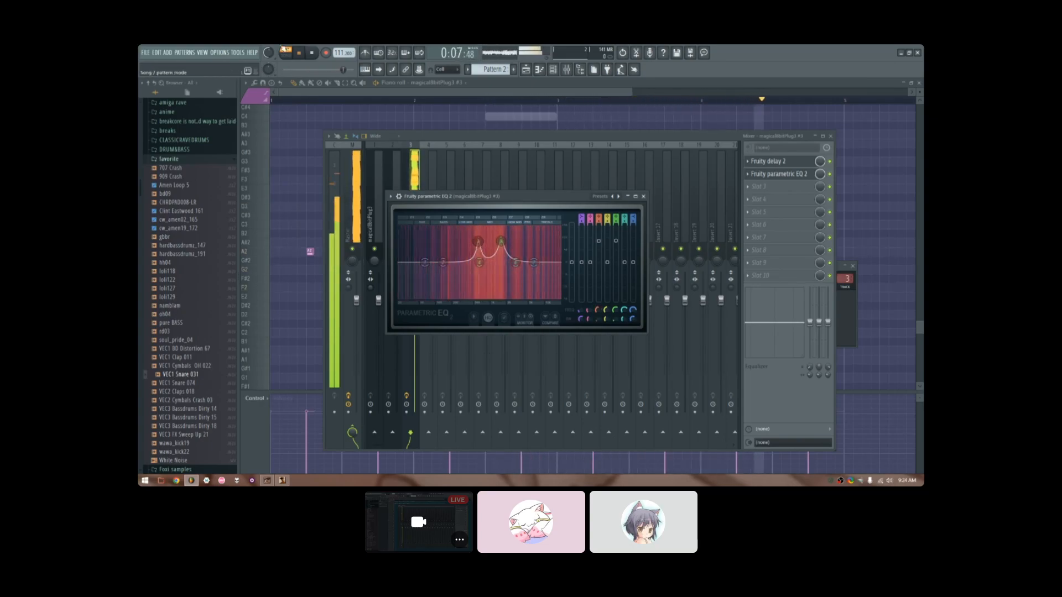
left_click(299, 53)
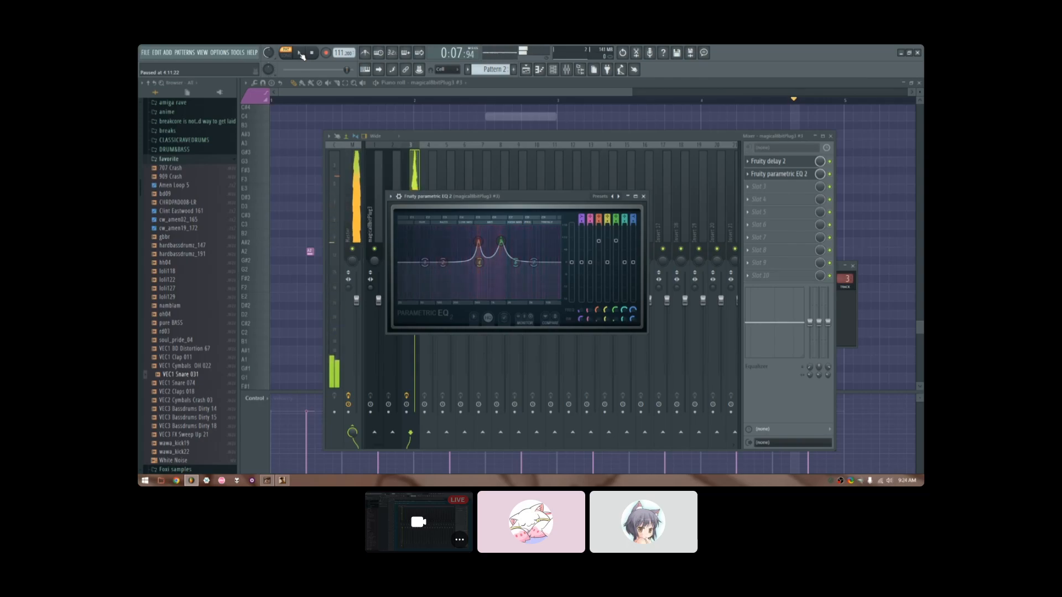
Step: Show the playlist and select the time range of the first Pattern 2 clip, from bar 5 to bar 9
left_click_drag(538, 203, 624, 175)
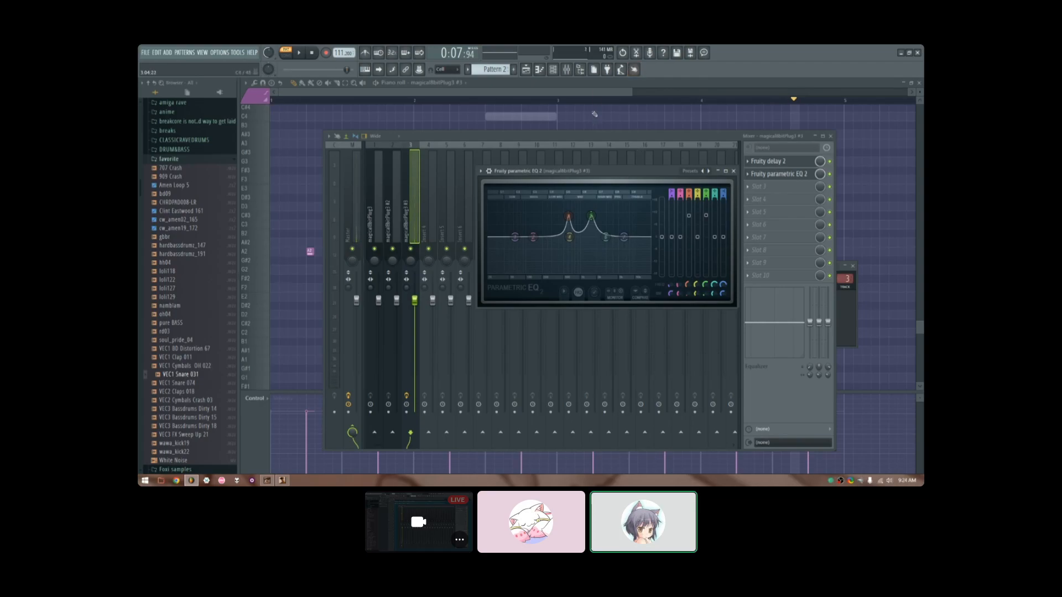
left_click(526, 70)
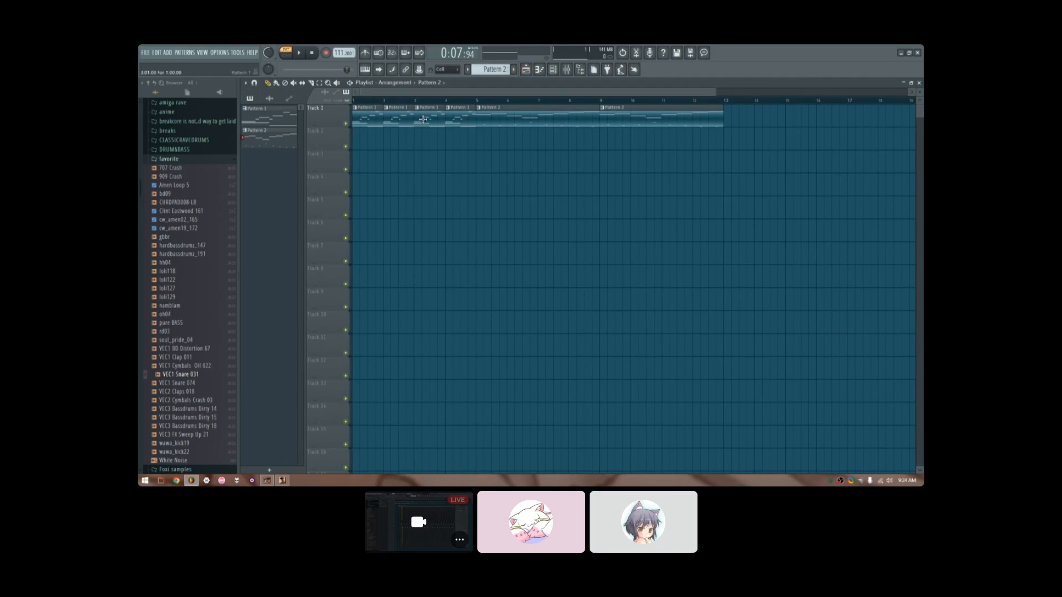
left_click(479, 102)
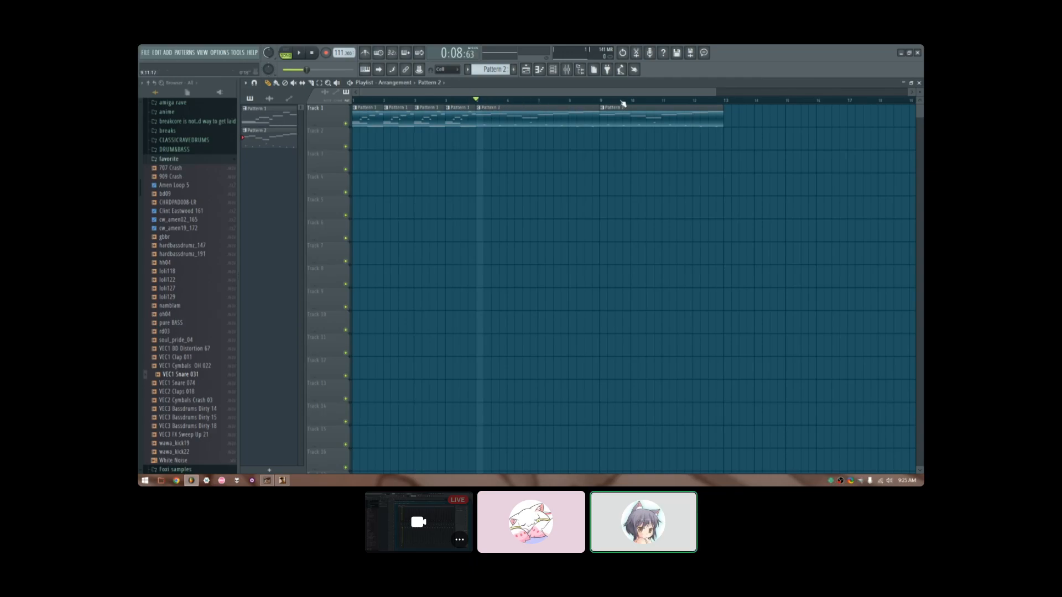
left_click_drag(478, 104, 599, 114)
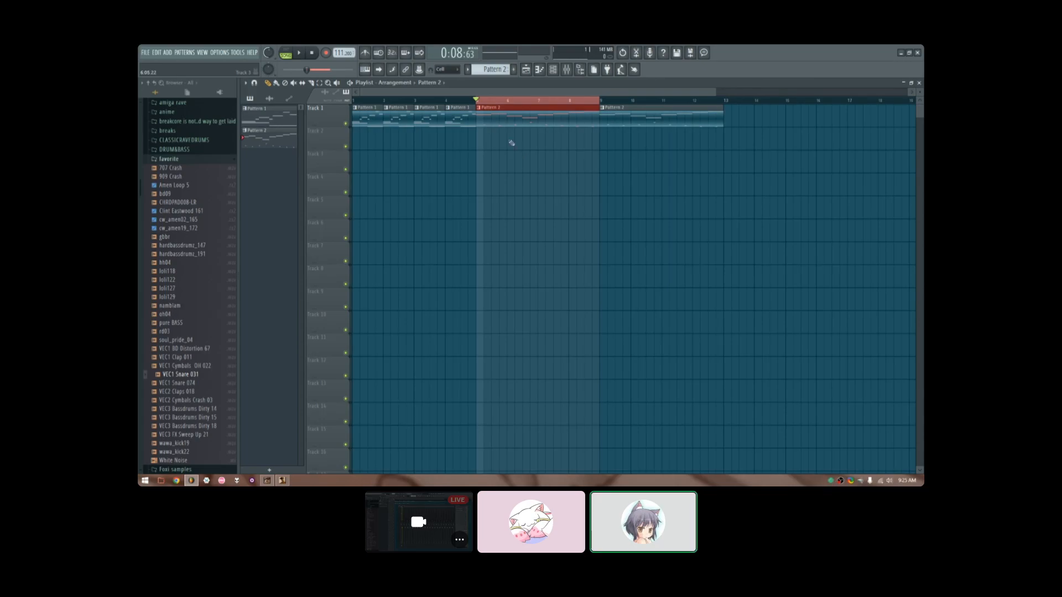
Step: Reopen the third synth's parametric EQ and create an automation clip for the band 3 frequency
left_click(566, 70)
left_click_drag(574, 136, 603, 228)
left_click(826, 267)
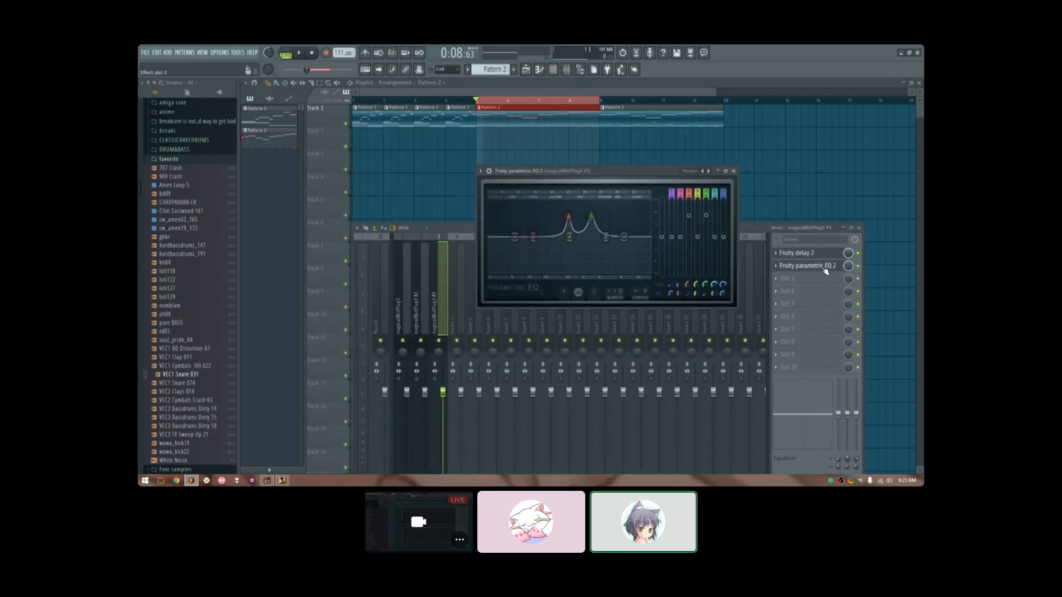
left_click_drag(638, 176, 541, 188)
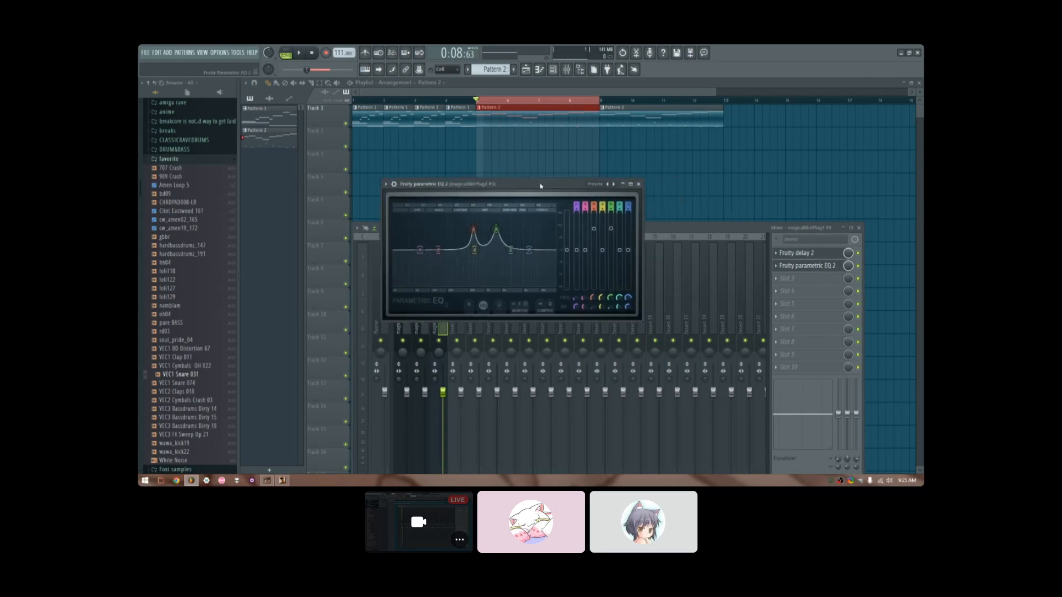
right_click(591, 301)
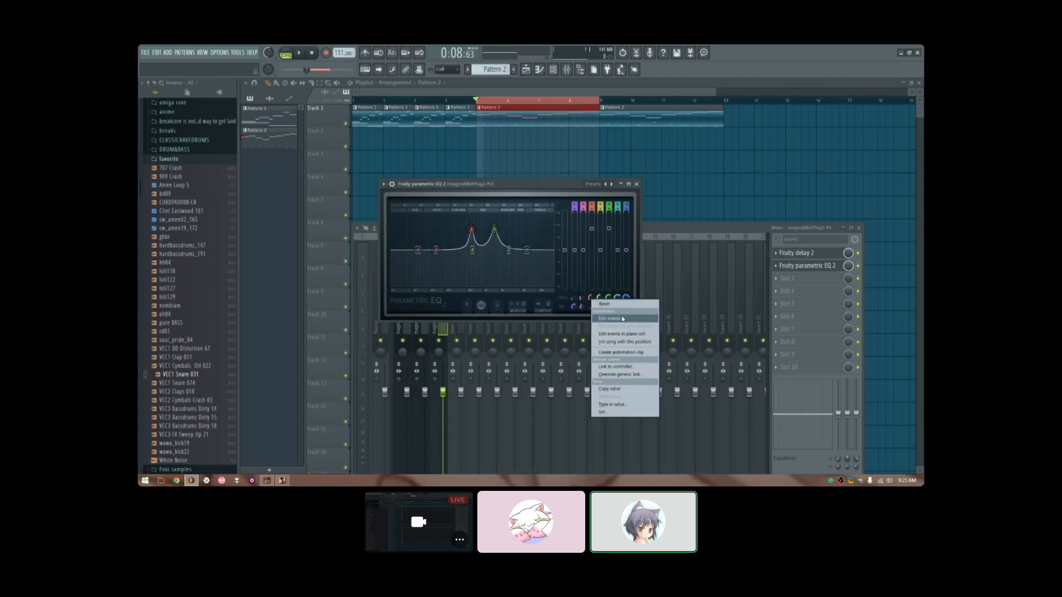
left_click(634, 354)
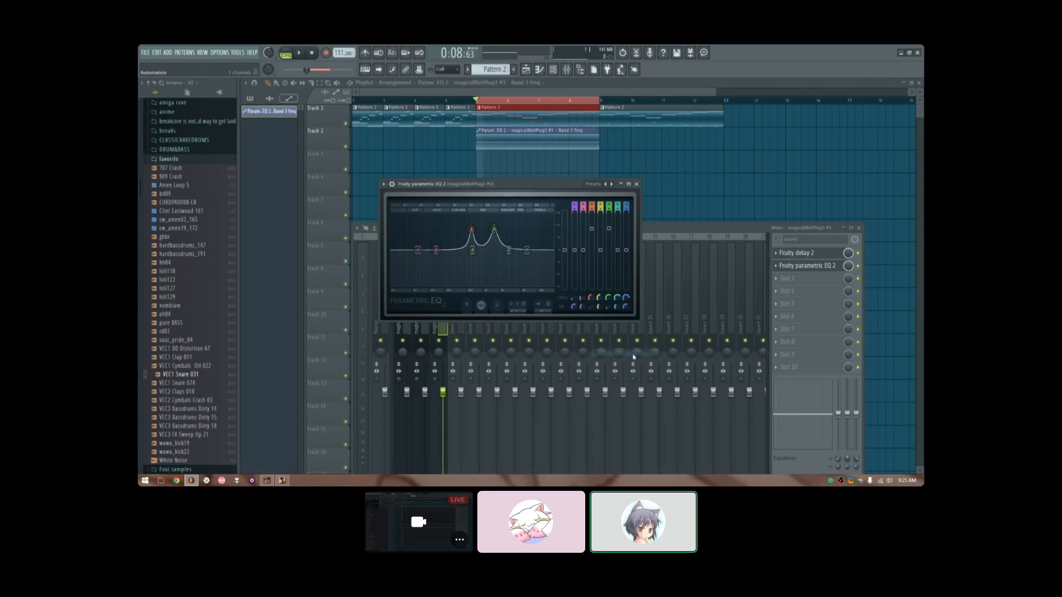
Step: Move the band 3 frequency automation clip to Track 3 and add a raised control point in its middle
left_click(510, 102)
left_click_drag(480, 142, 480, 165)
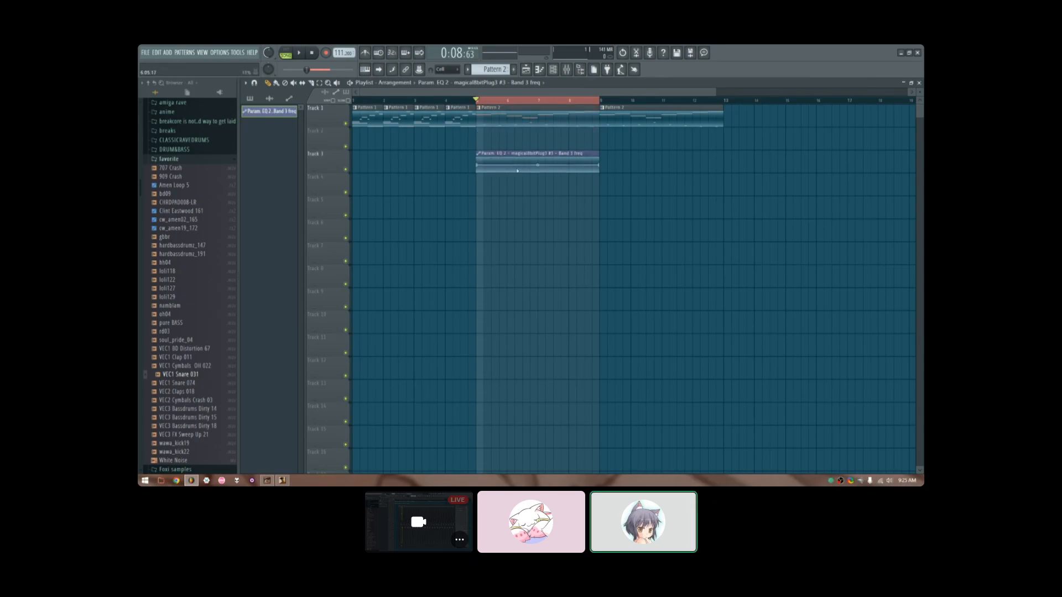
right_click(519, 160)
left_click_drag(518, 160, 545, 158)
Step: Place the EQ window above the mixer and play the selected section to watch the frequency automation, then pause
left_click(566, 70)
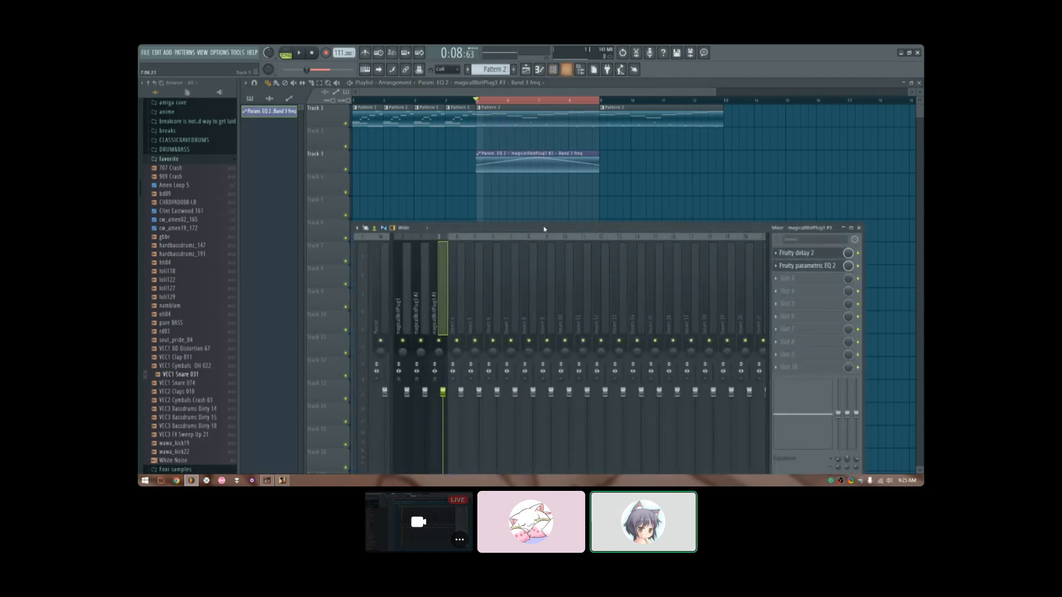
left_click(802, 266)
left_click_drag(690, 233, 696, 375)
left_click_drag(506, 189, 568, 227)
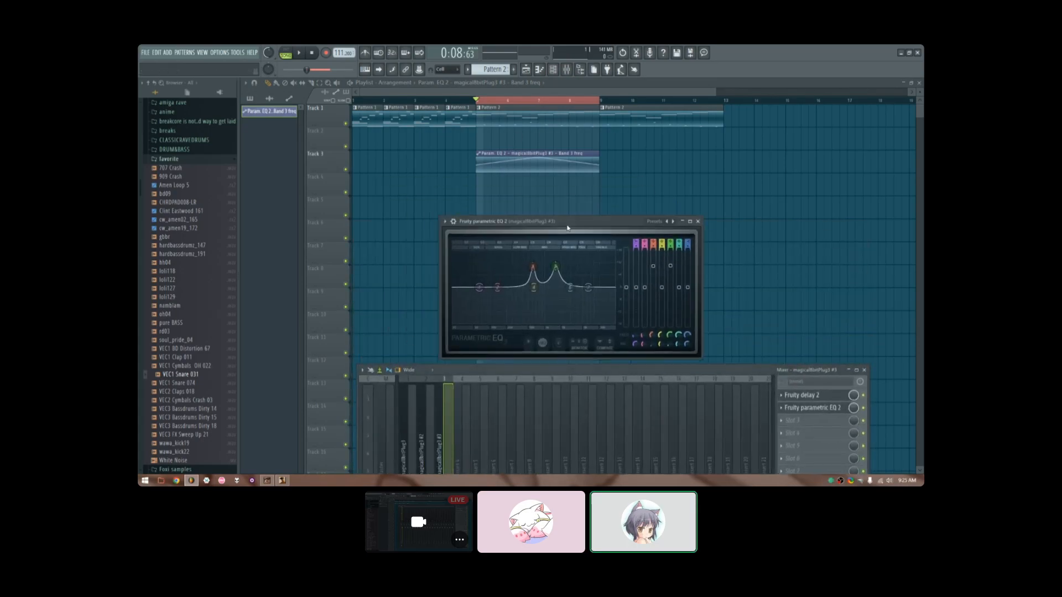
left_click(303, 55)
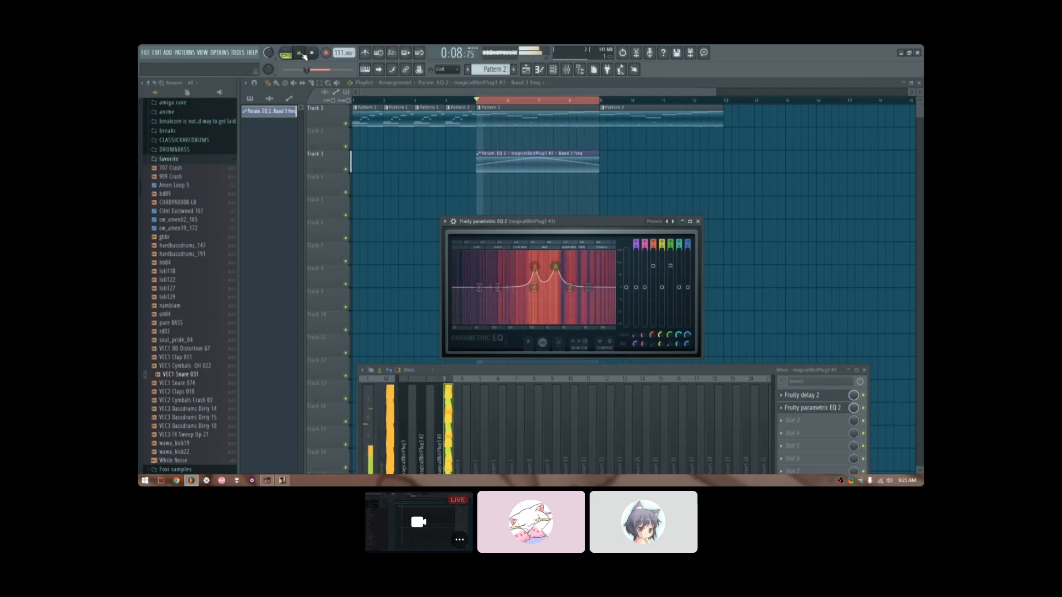
left_click(300, 53)
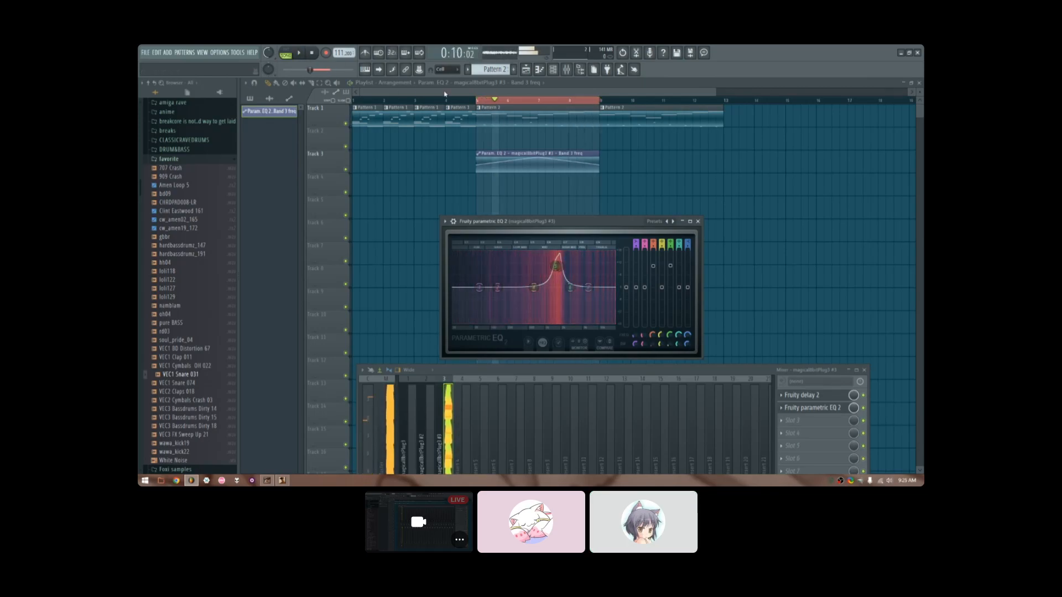
Step: Duplicate the band 3 frequency automation clip on Track 3 so it also covers the second Pattern 2 clip
key("F12")
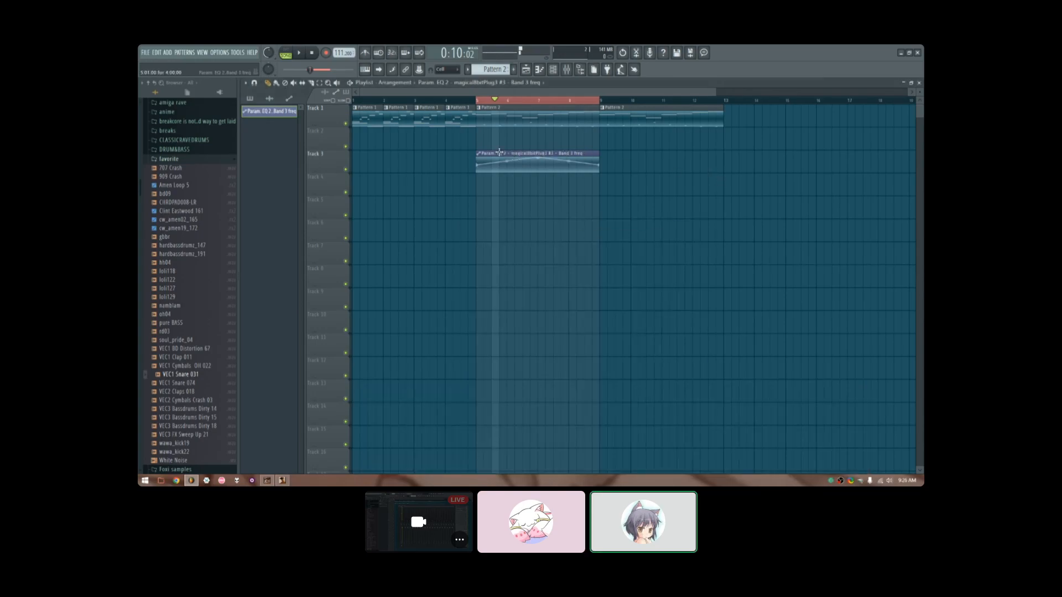
left_click_drag(498, 152, 611, 161)
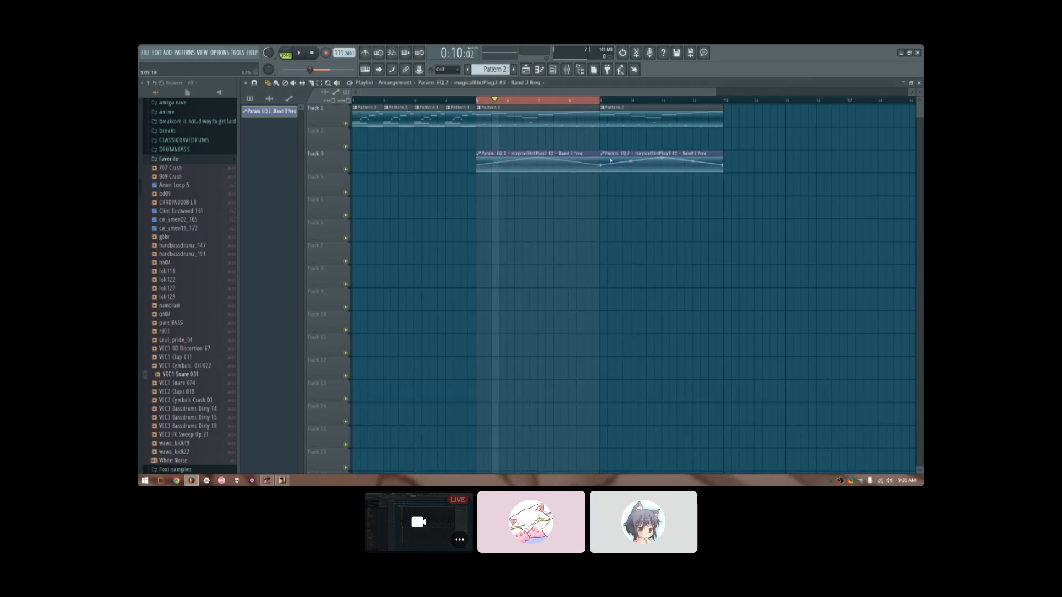
mouse_move(641, 153)
left_mouse_down()
mouse_move(703, 155)
mouse_move(641, 157)
left_mouse_up()
mouse_move(610, 277)
left_mouse_down()
mouse_move(604, 295)
mouse_move(672, 282)
left_mouse_up()
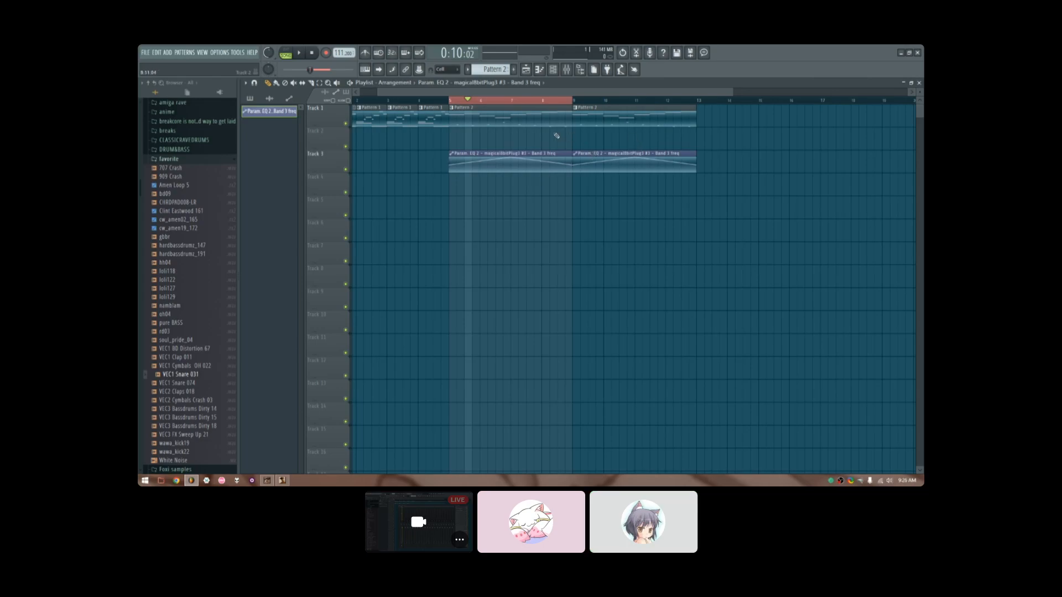
Step: Clear the playlist's time selection over the first Pattern 2 clip and deselect the clips beneath it
left_click_drag(551, 163, 640, 181)
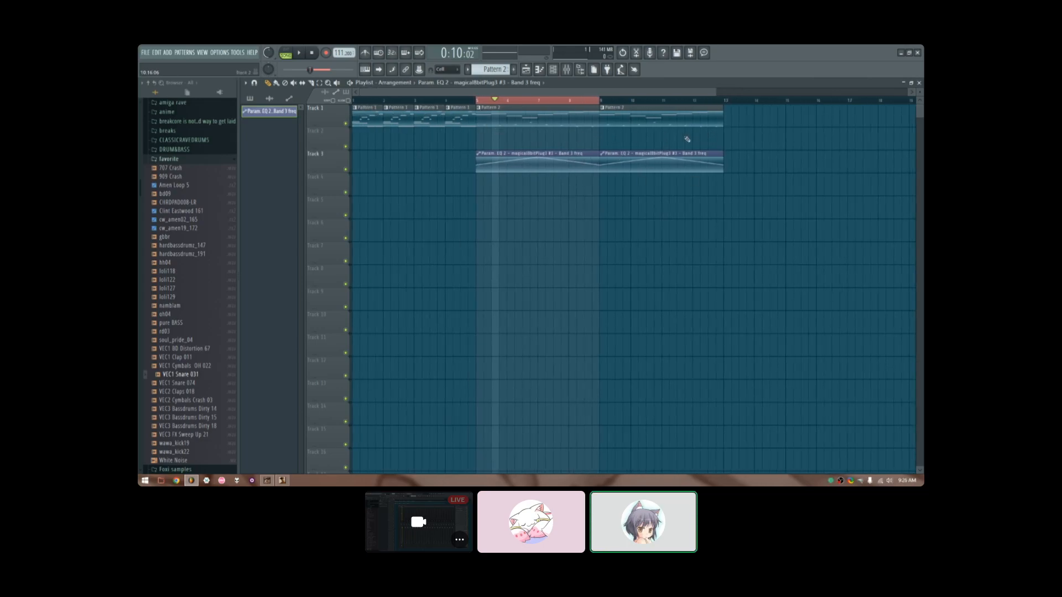
left_click(581, 101, "ctrl")
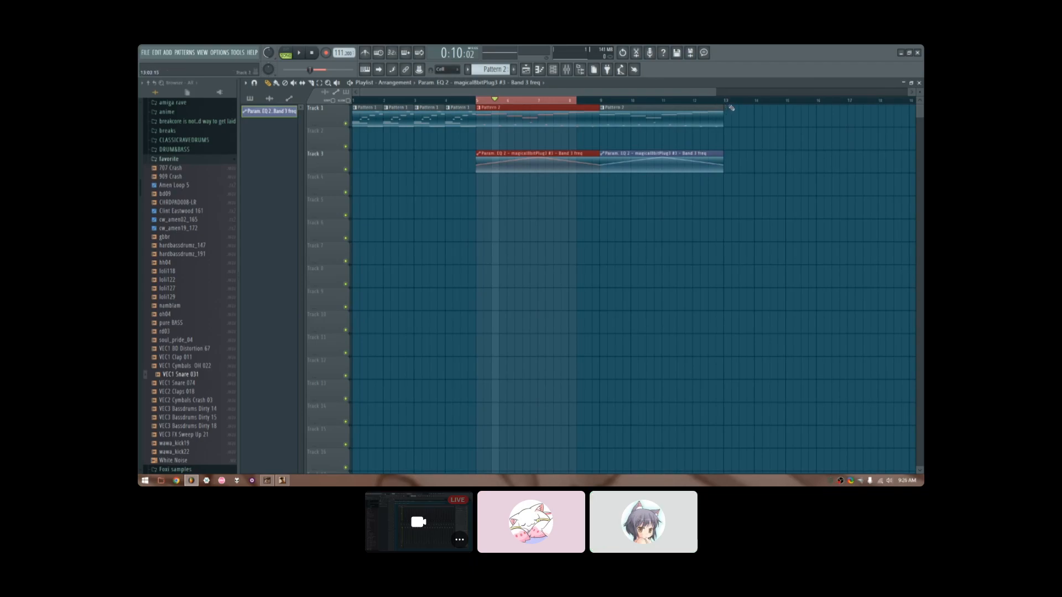
left_click_drag(580, 101, 488, 105)
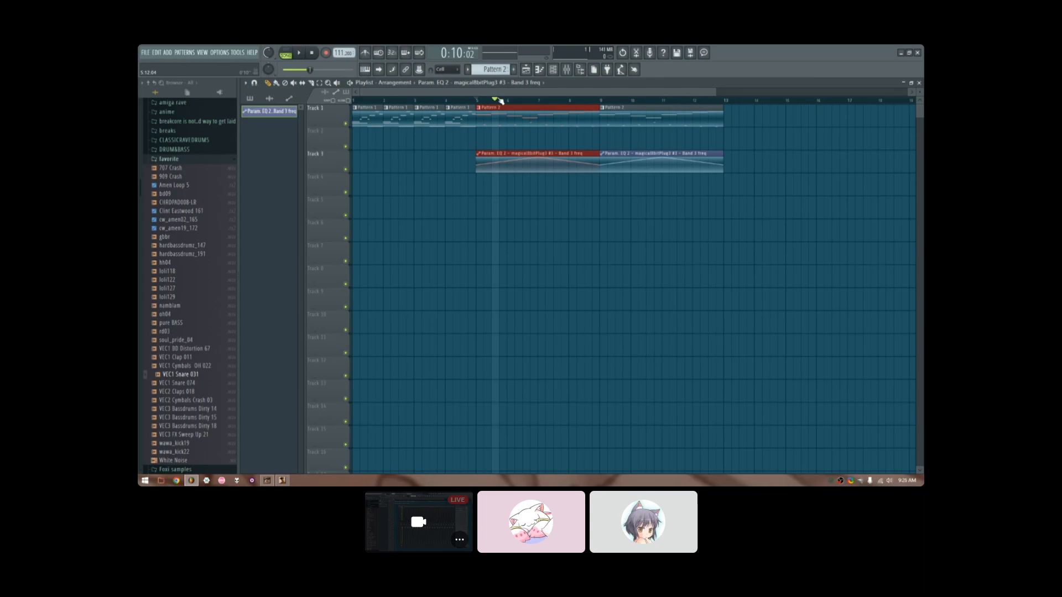
left_click(623, 204)
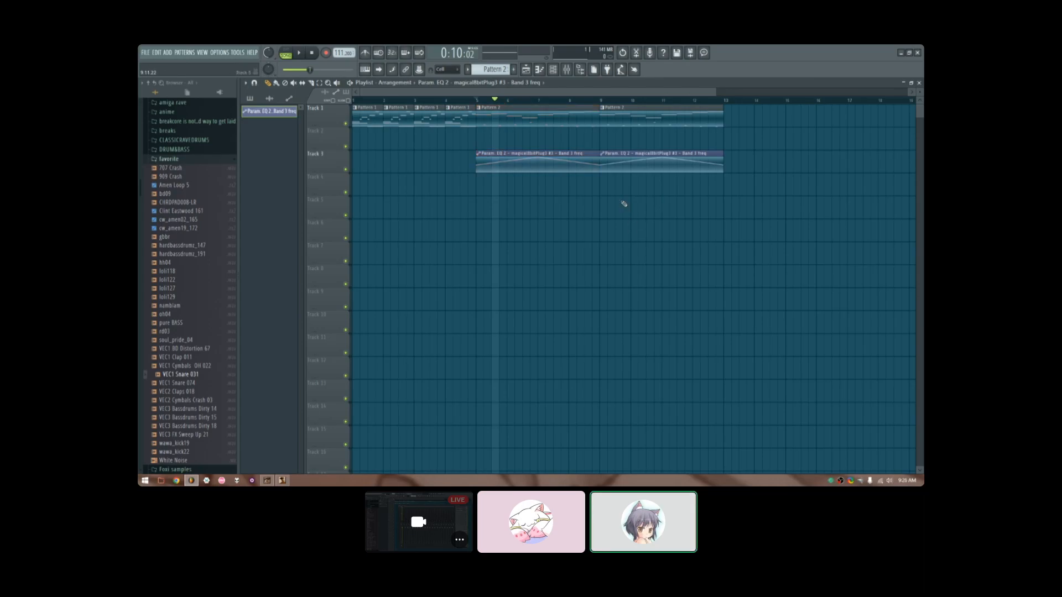
left_click(553, 69)
left_click_drag(542, 173, 432, 221)
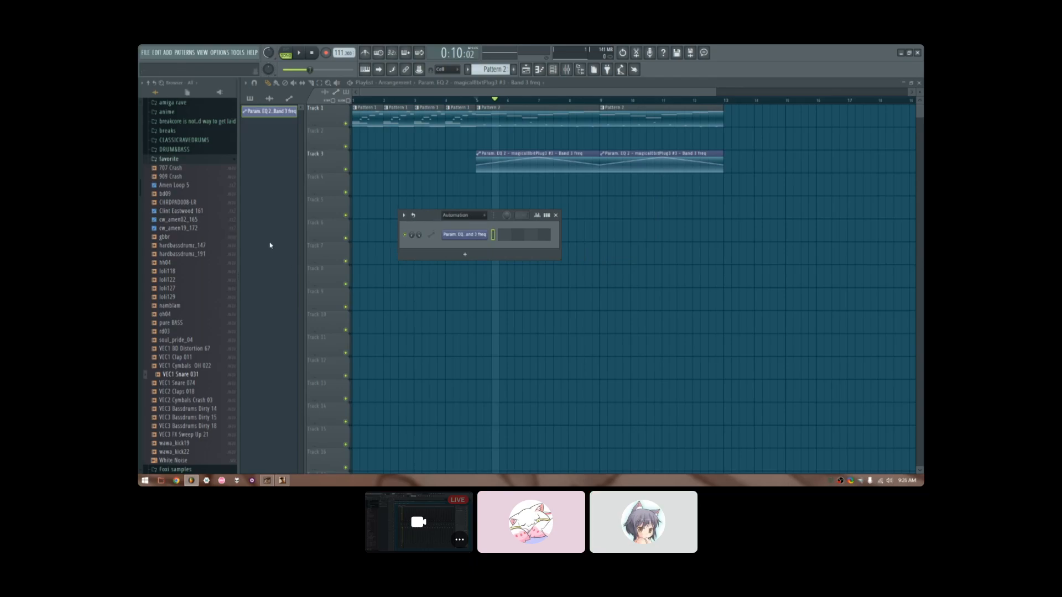
left_click_drag(438, 216, 679, 198)
left_click_drag(599, 188, 525, 180)
left_click_drag(447, 135, 506, 140)
Step: Add a new empty playlist arrangement named Arrangement_2, leaving its tracks unrenamed
left_click(398, 84)
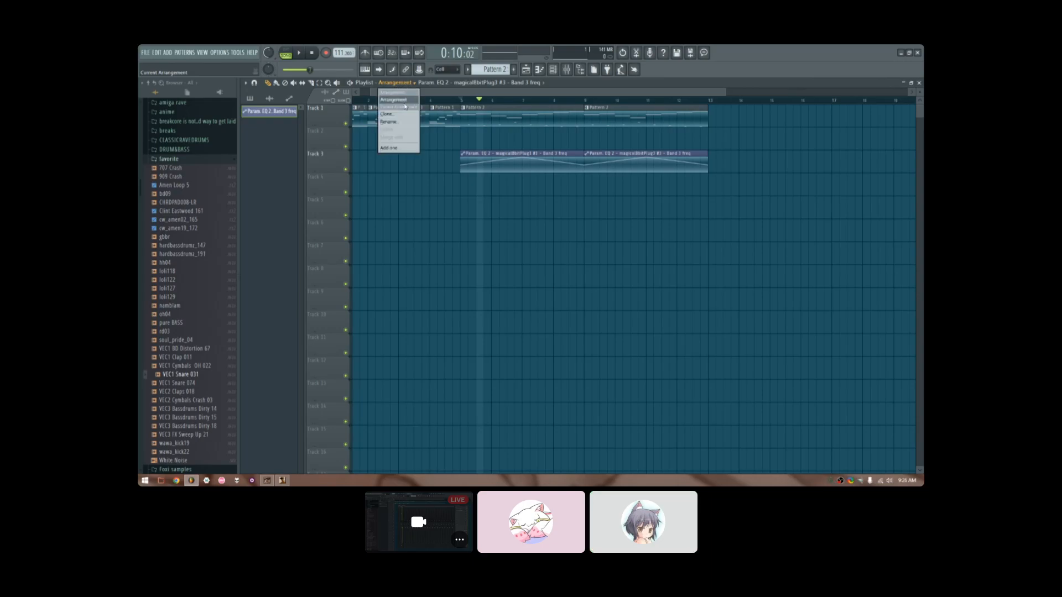
left_click(390, 148)
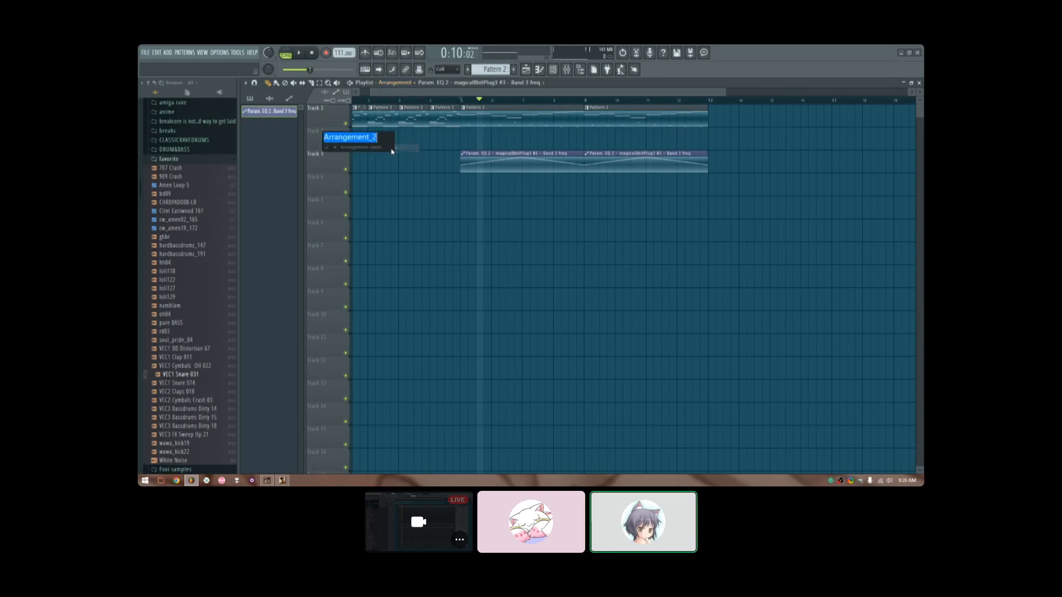
left_click(332, 147)
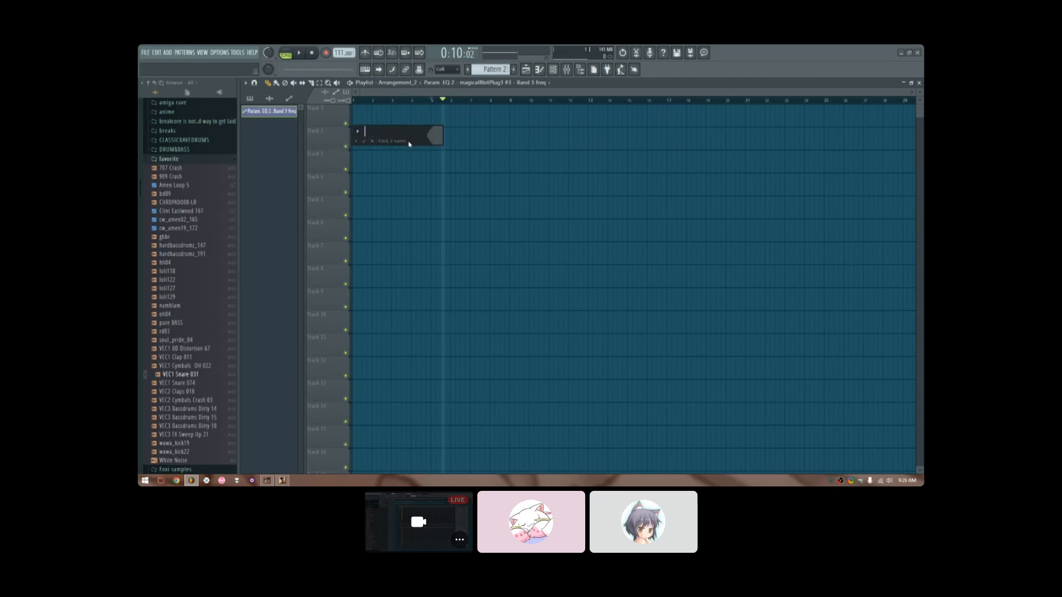
left_click(372, 141)
scroll(440, 92, "up", 3)
left_click_drag(381, 101, 363, 103)
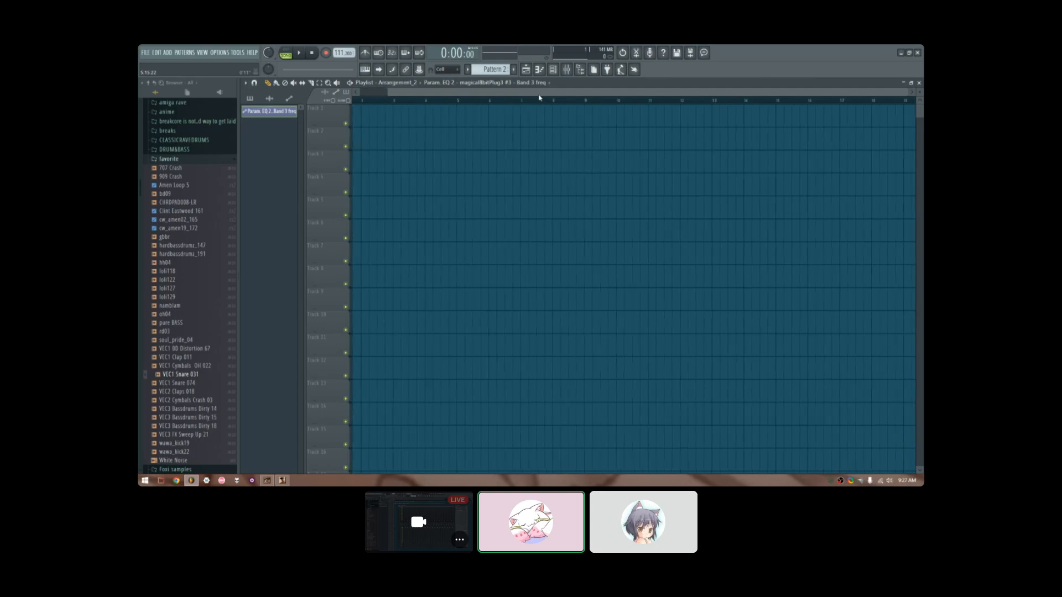
Step: Switch back and forth between the original Arrangement and Arrangement_2 to compare them, ending on Arrangement_2
left_click(399, 83)
left_click(401, 99)
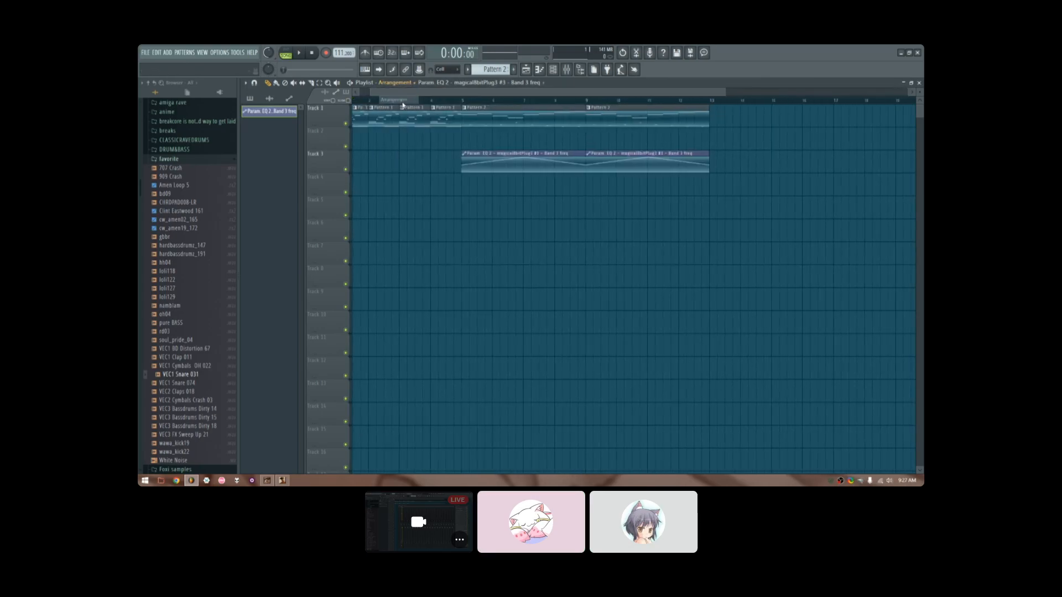
left_click(404, 83)
left_click(405, 84)
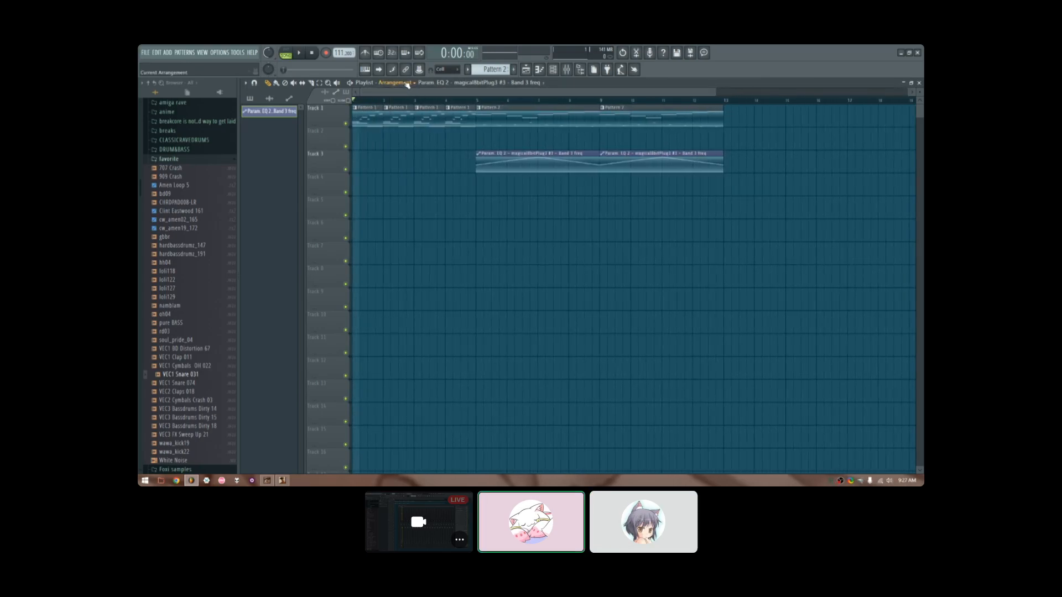
left_click(399, 83)
left_click(398, 84)
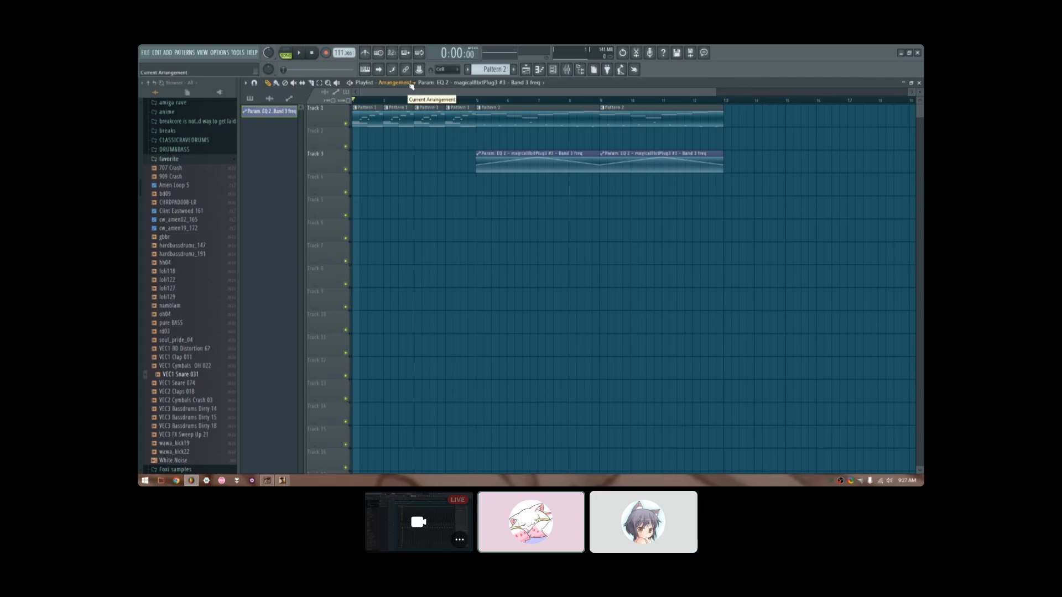
left_click(412, 83)
left_click(404, 107)
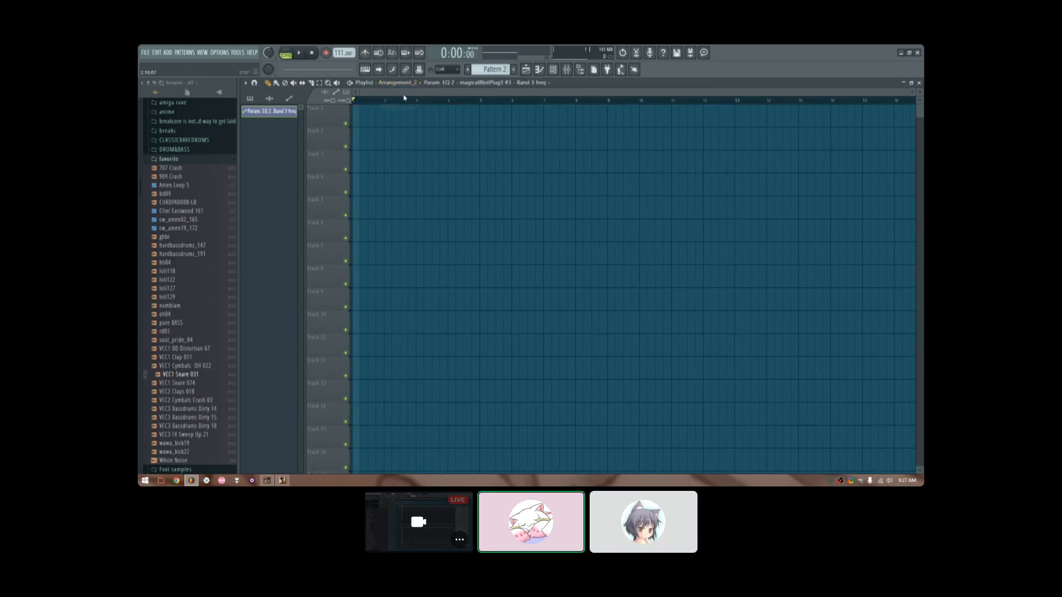
left_click(398, 82)
left_click(401, 98)
left_click(400, 83)
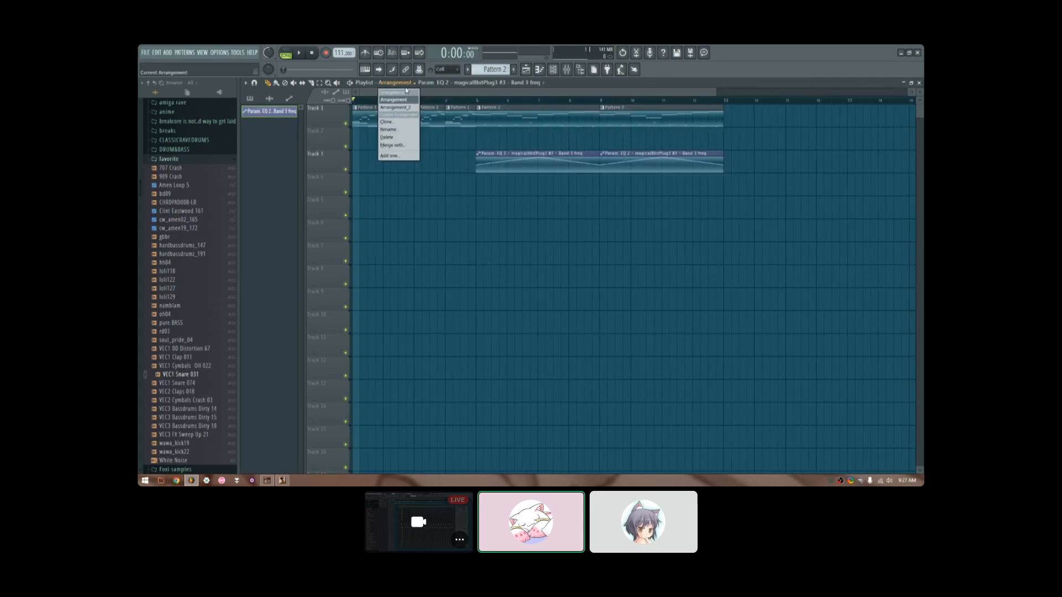
left_click(469, 183)
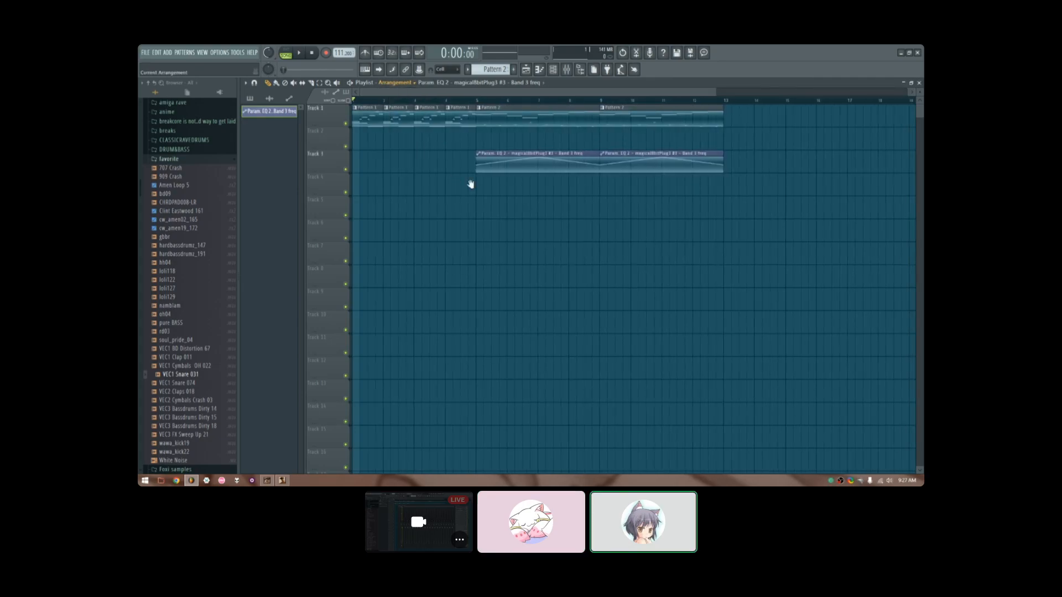
left_click(397, 82)
left_click(403, 107)
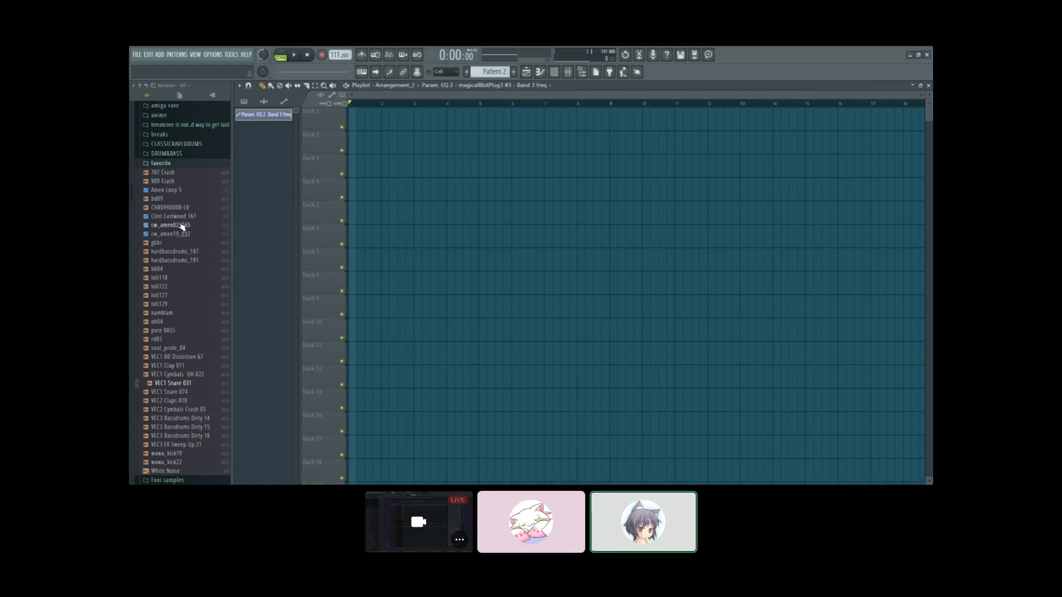
Step: Look through the browser's samplez folder and find the amen break samples in its favorite subfolder
scroll(184, 258, "up", 7)
scroll(185, 259, "down", 3)
scroll(185, 259, "up", 4)
left_click(173, 250)
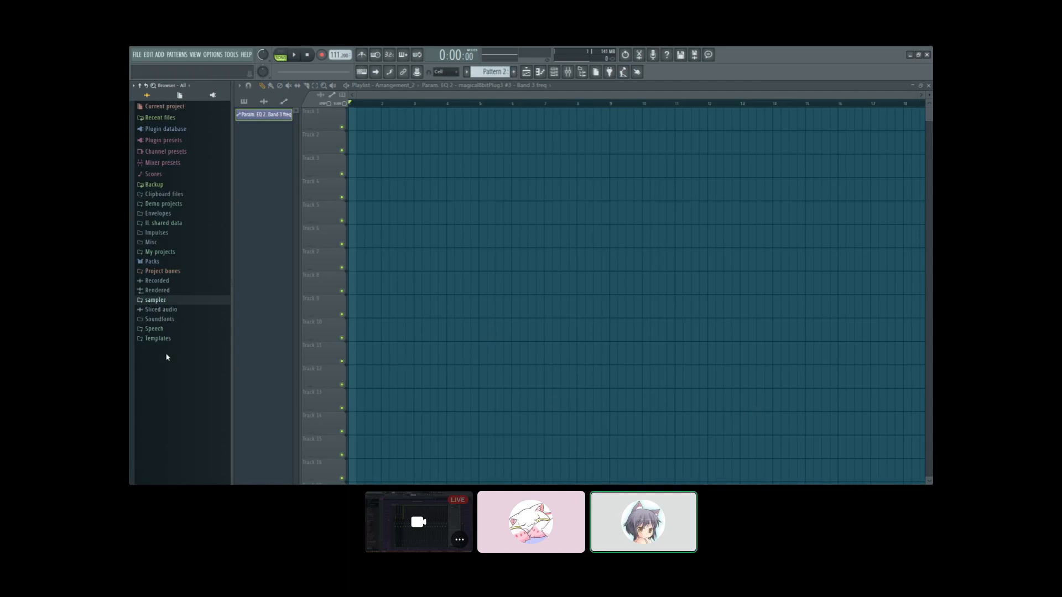
left_click(182, 302)
scroll(178, 304, "down", 4)
left_click(219, 298)
scroll(218, 300, "up", 2)
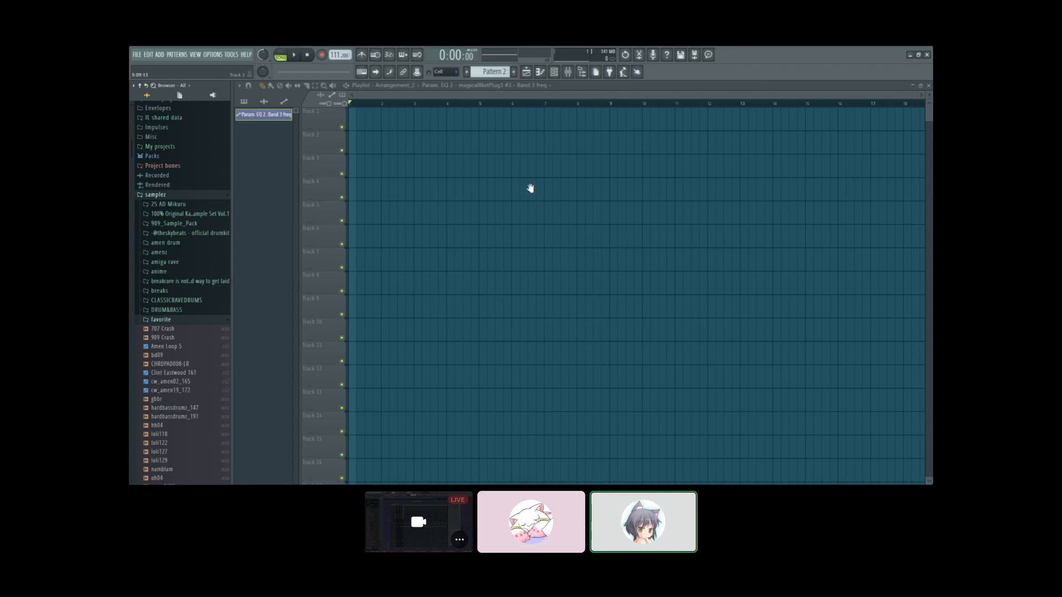
scroll(663, 105, "up", 4)
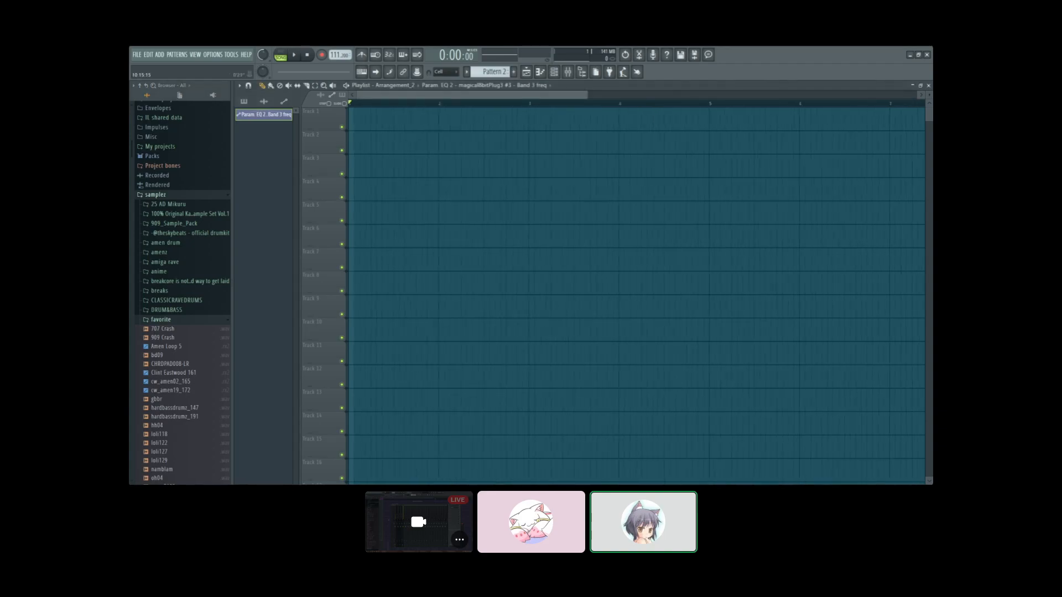
scroll(564, 152, "down", 2)
scroll(194, 303, "down", 5)
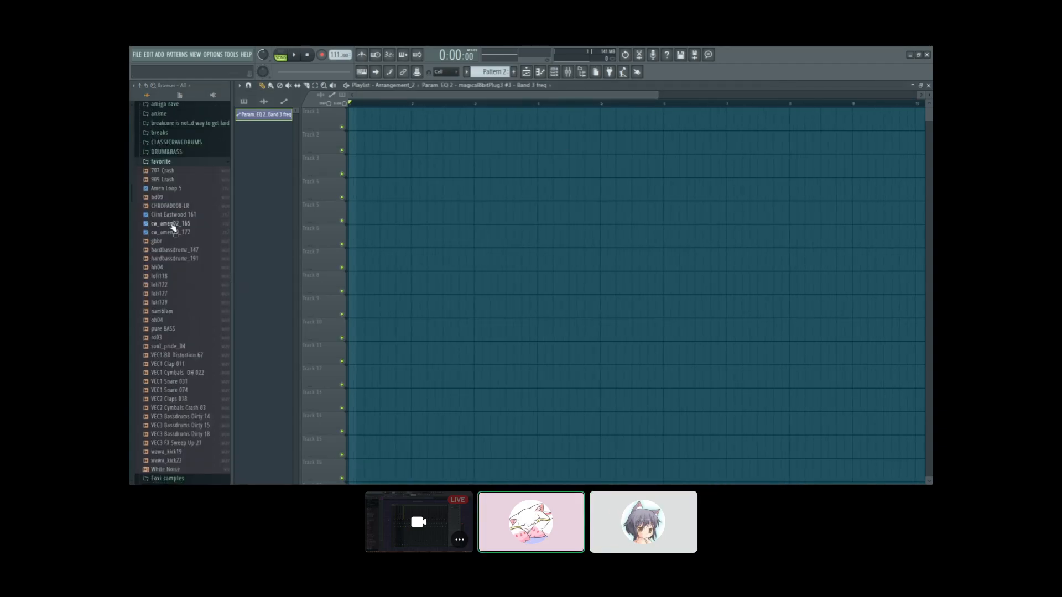
scroll(166, 205, "down", 2)
scroll(177, 277, "up", 4)
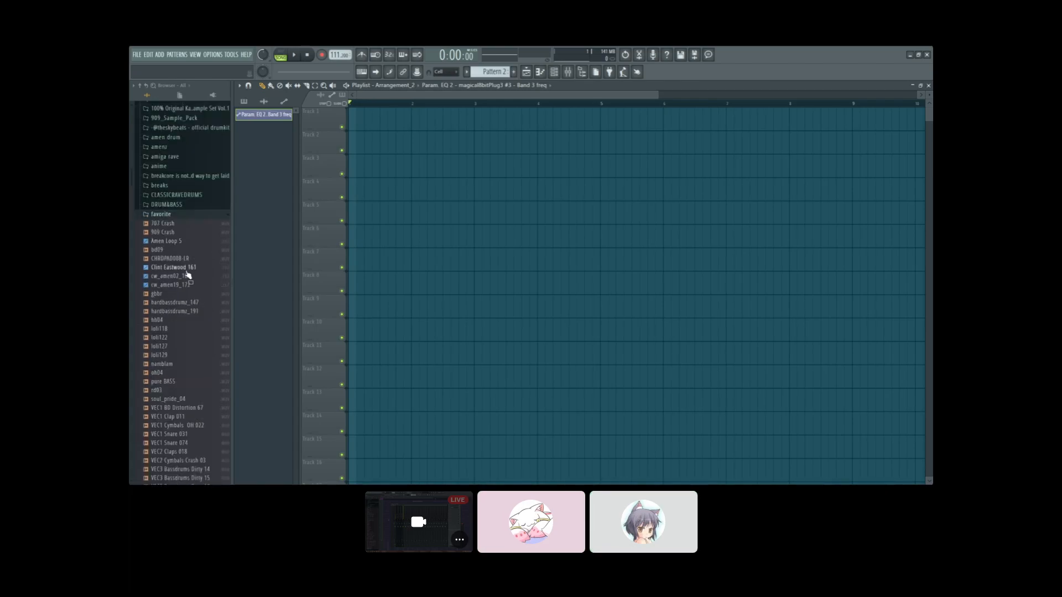
Step: Preview the cw_amen02_165 break and load it into a new Slicex channel, placing its window clear of the playlist's middle
left_click(150, 278)
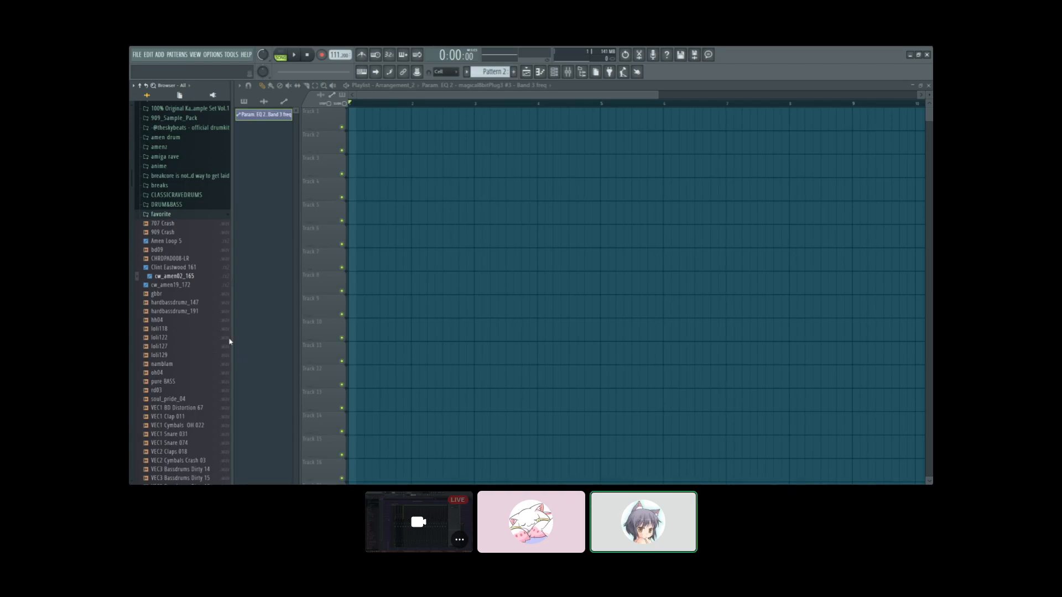
key("XF86AudioLowerVolume")
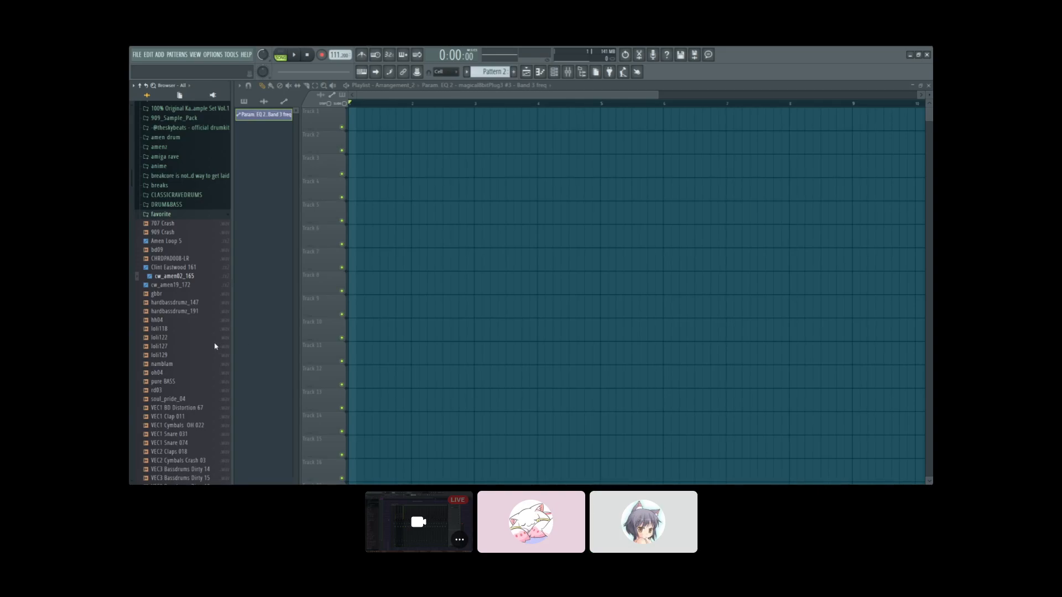
left_click(214, 346)
left_click_drag(386, 198, 465, 165)
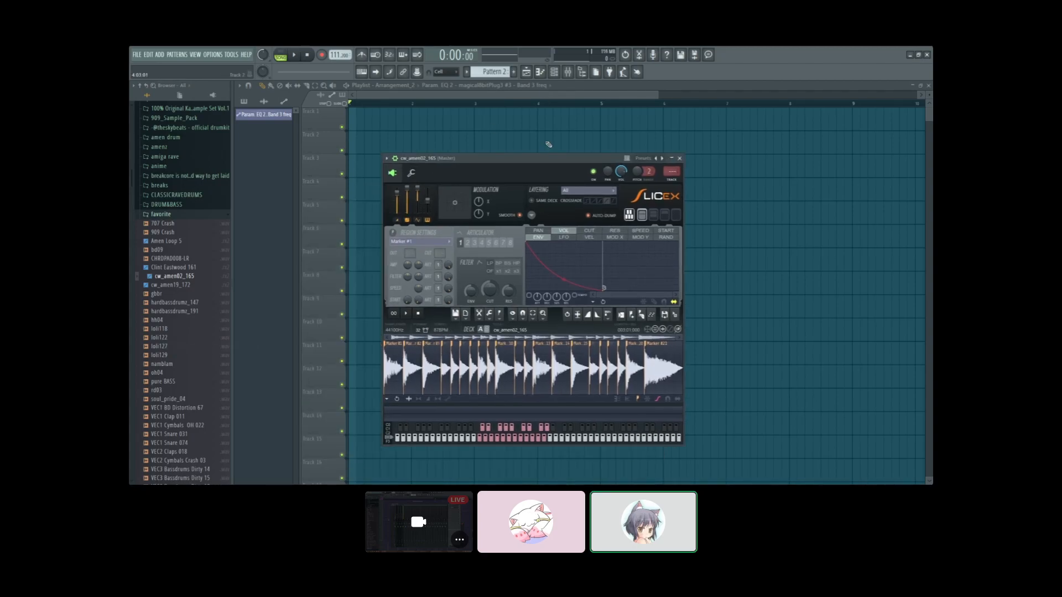
left_click_drag(542, 158, 711, 157)
Step: Open the piano roll of the cw_amen02_165 channel and check its slice notes alongside the channel rack
left_click(540, 71)
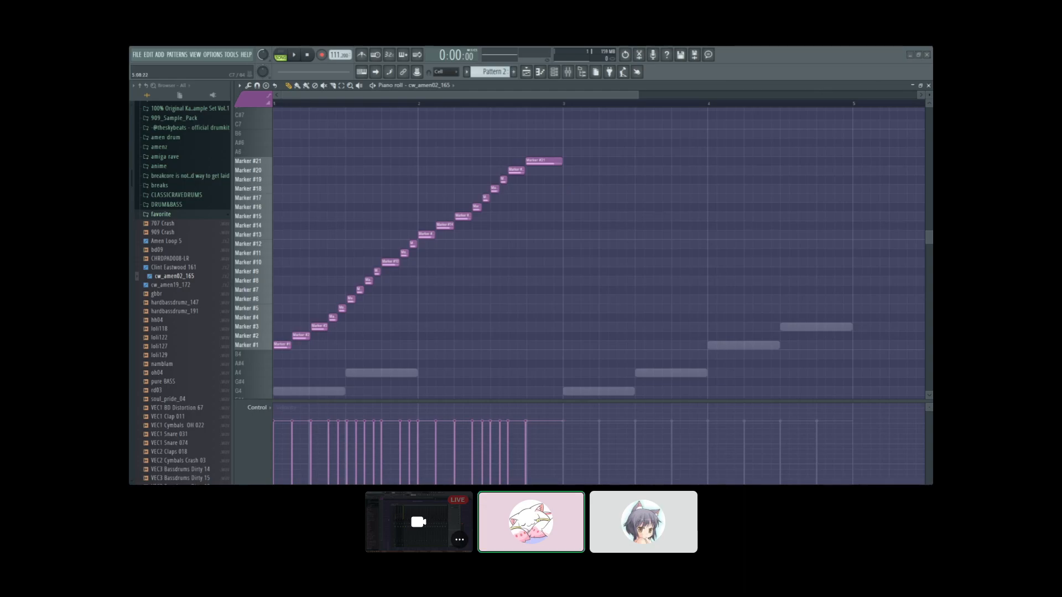
scroll(562, 152, "up", 1)
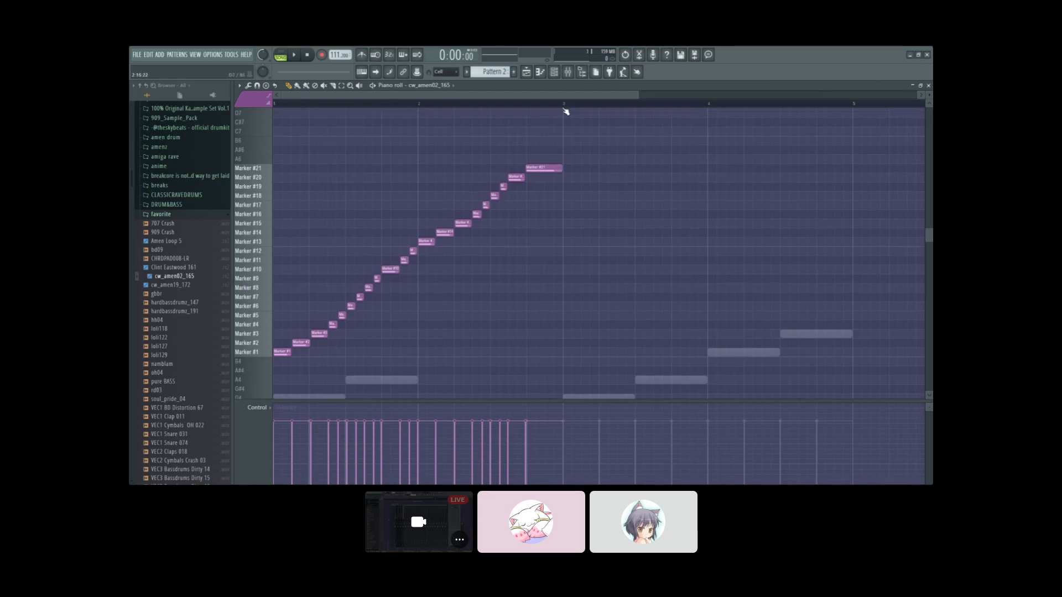
left_click(560, 73)
left_click(560, 73)
left_click(559, 72)
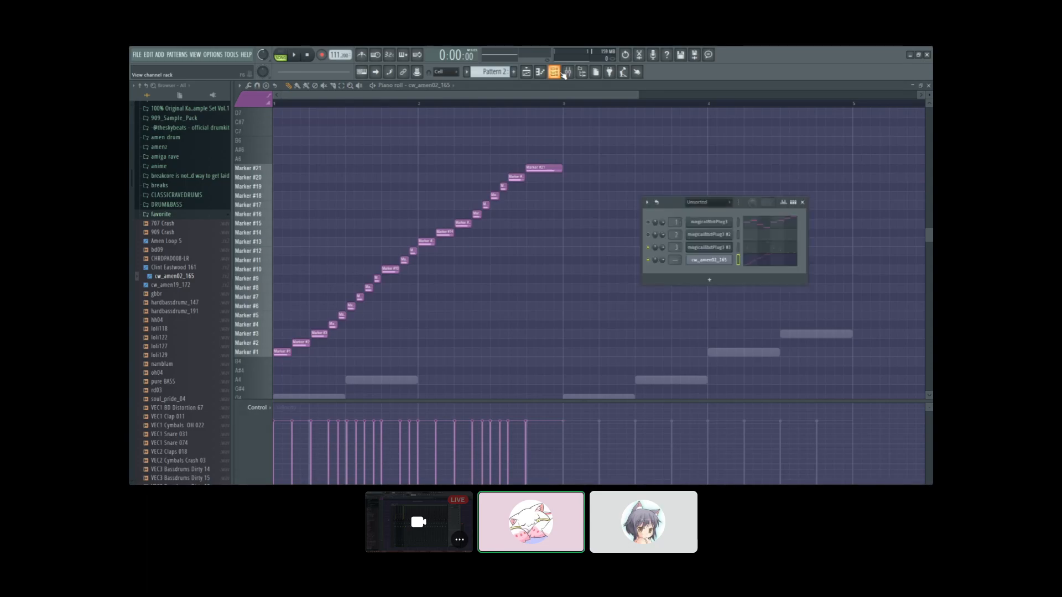
left_click_drag(672, 202, 650, 136)
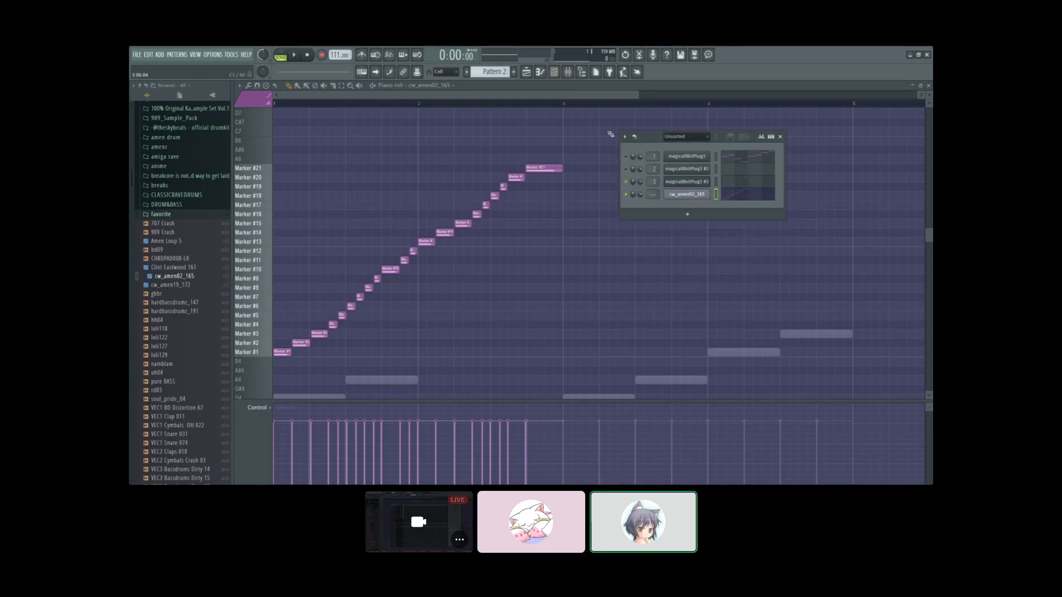
left_click_drag(558, 144, 605, 123)
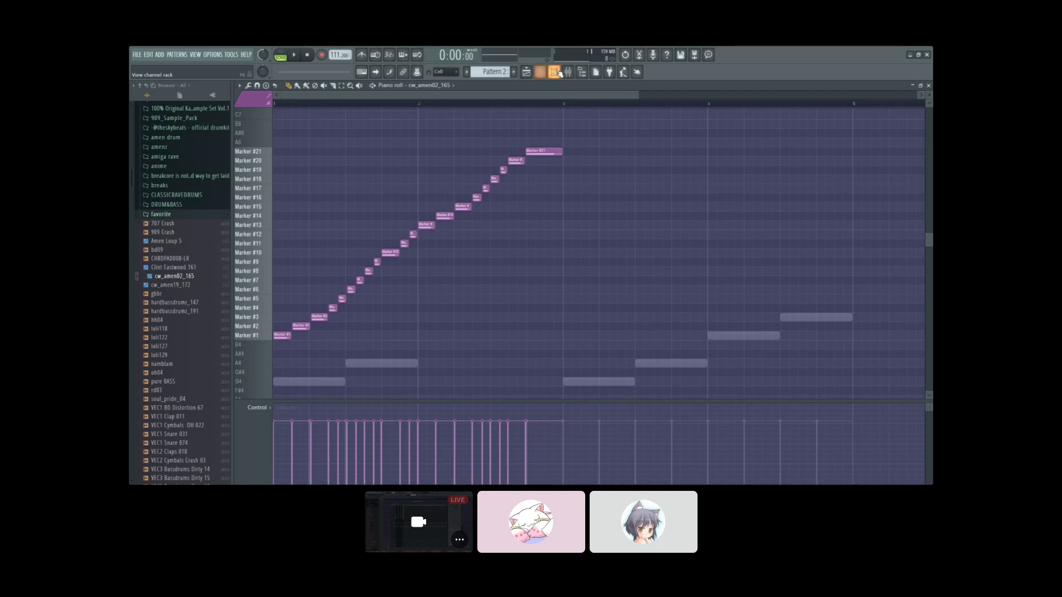
Step: Reopen the cw_amen02_165 Slicex window beside the piano roll and examine the waveform of its first slices up close
left_click(555, 72)
left_click(685, 196)
left_click_drag(659, 158, 676, 118)
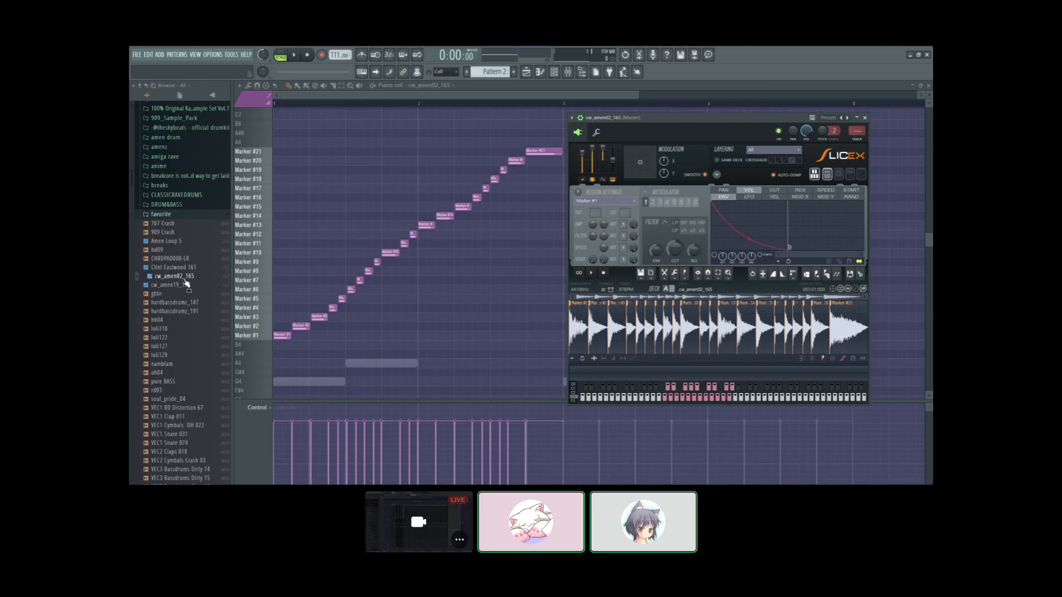
scroll(591, 311, "up", 5)
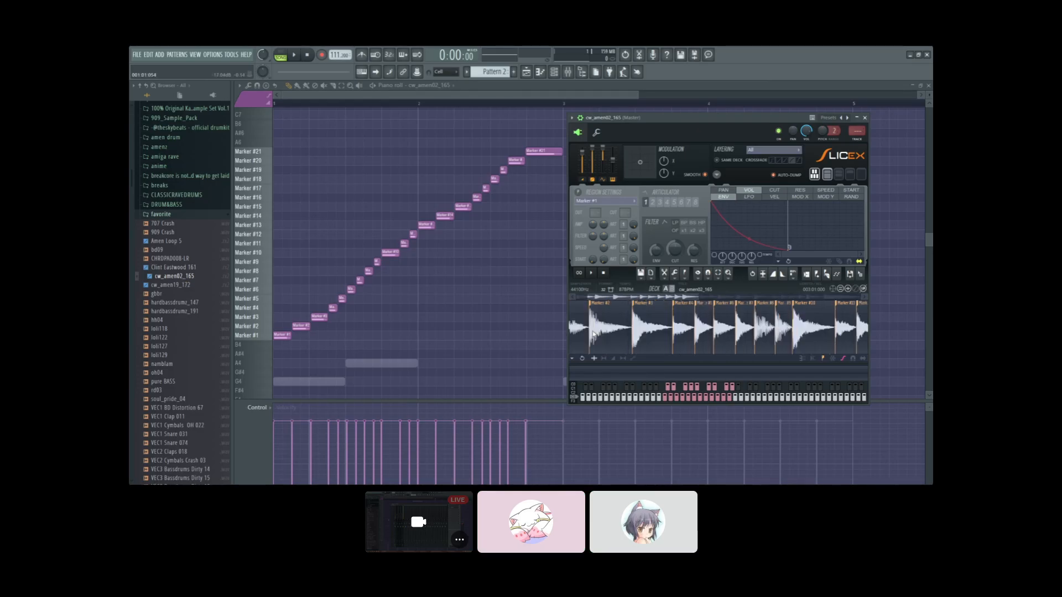
left_click_drag(603, 297, 622, 335)
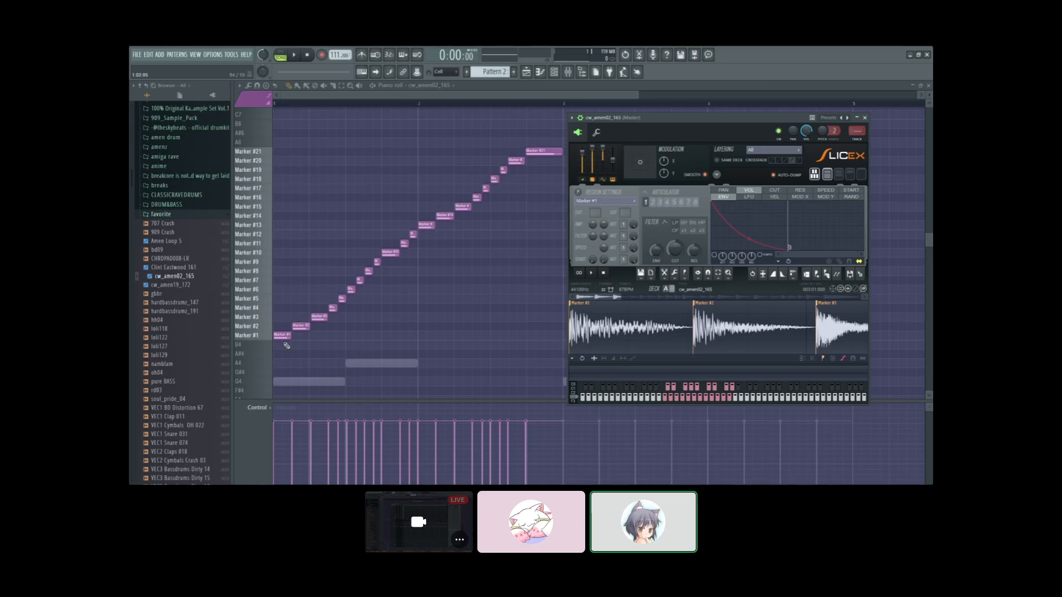
Step: Return to the cw_amen02_165 piano roll and examine how its notes map to Marker #1 through Marker #21
middle_click(344, 191)
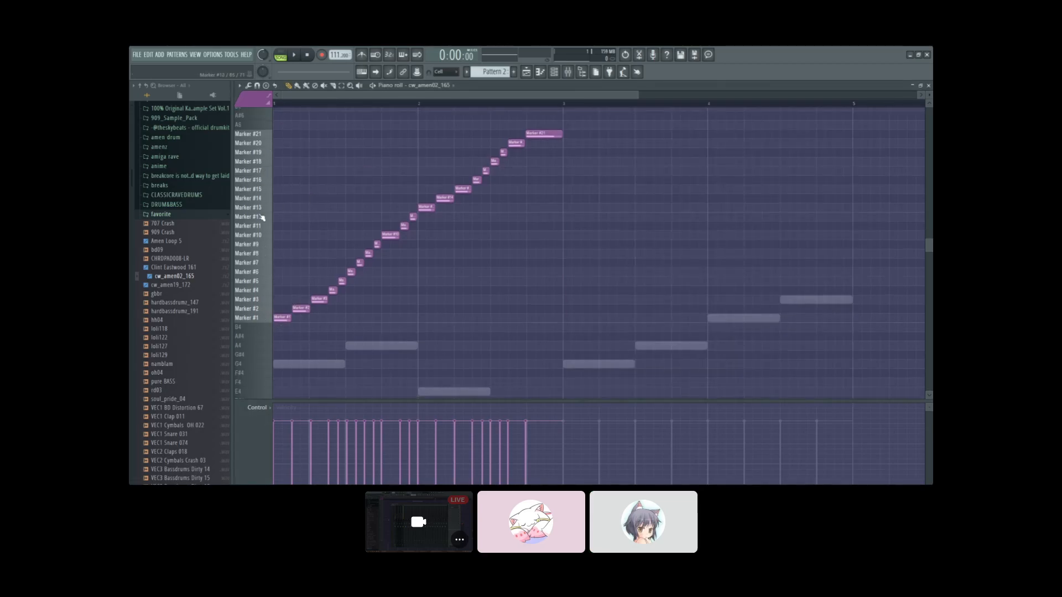
scroll(309, 259, "down", 1)
scroll(311, 265, "up", 1)
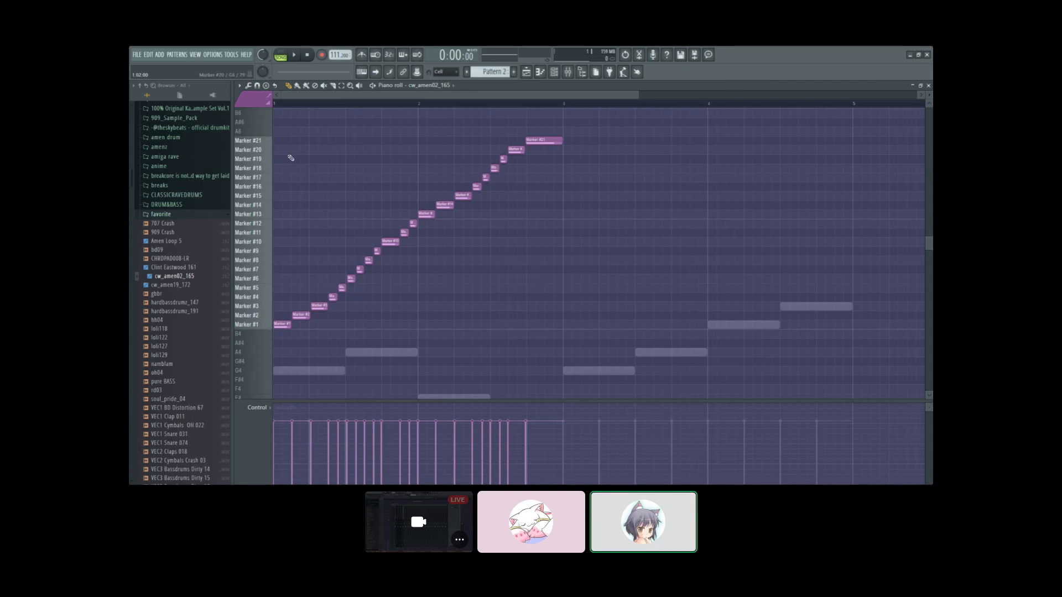
scroll(308, 135, "down", 1)
scroll(315, 254, "up", 5)
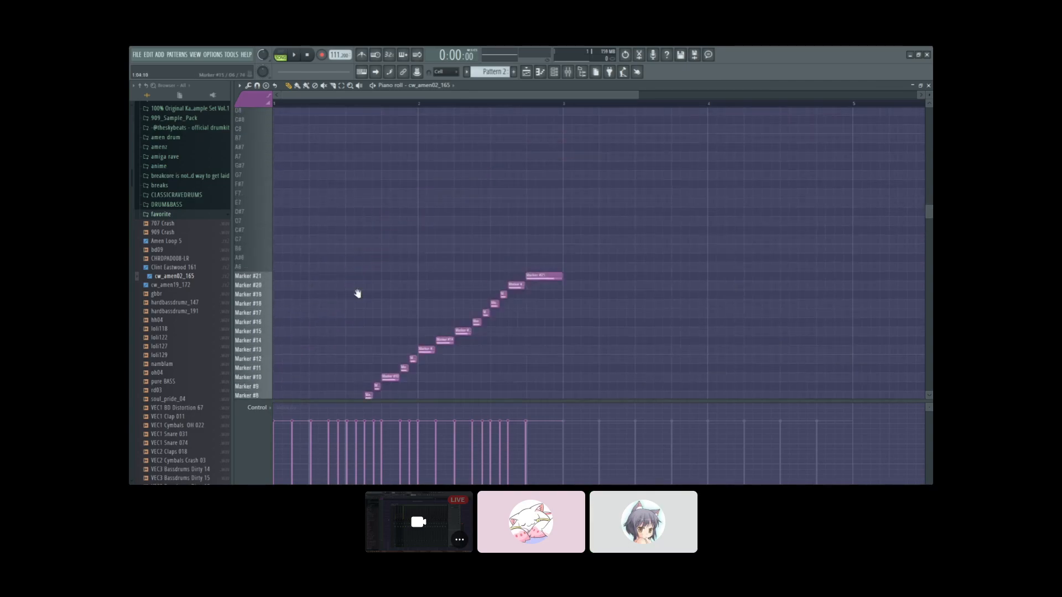
Step: Compare the cw_amen02_165 notes for Marker #1 through Marker #21 with the corresponding slices in the Slicex waveform
scroll(356, 293, "down", 5)
scroll(332, 244, "up", 4)
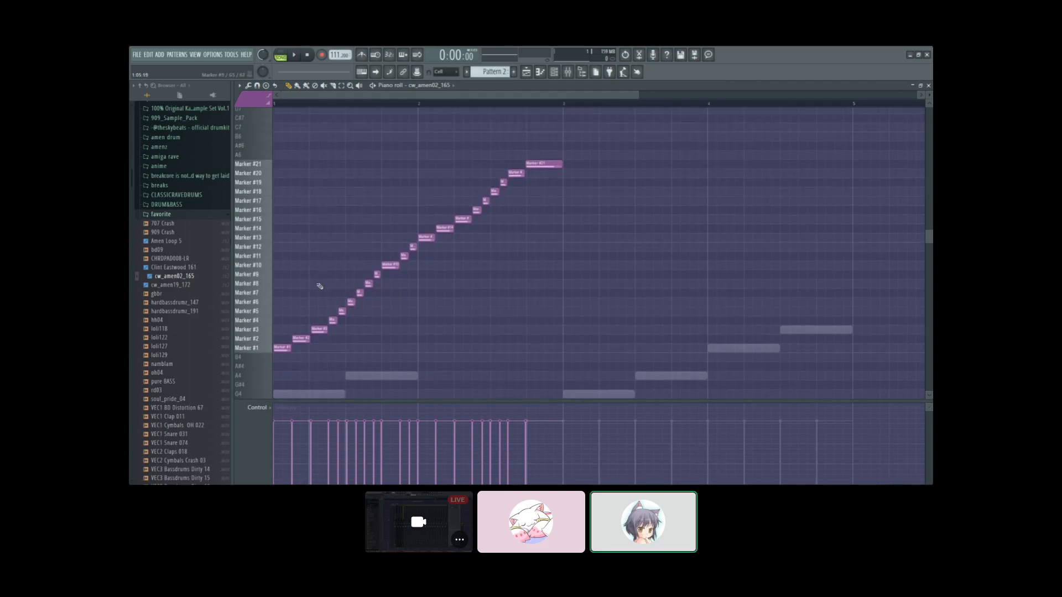
scroll(373, 199, "up", 1)
scroll(398, 213, "down", 1)
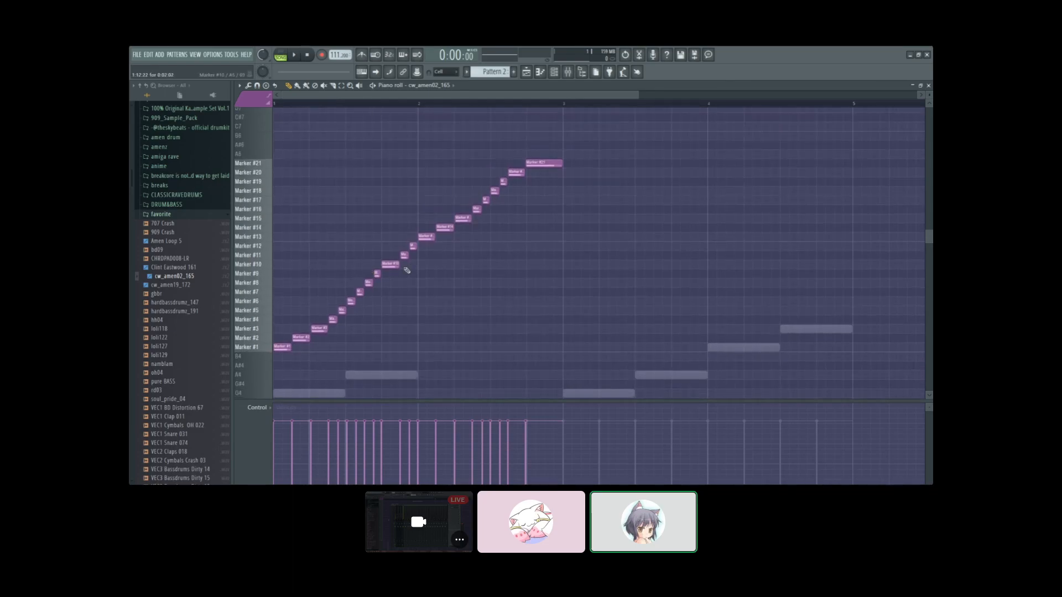
left_click(457, 87)
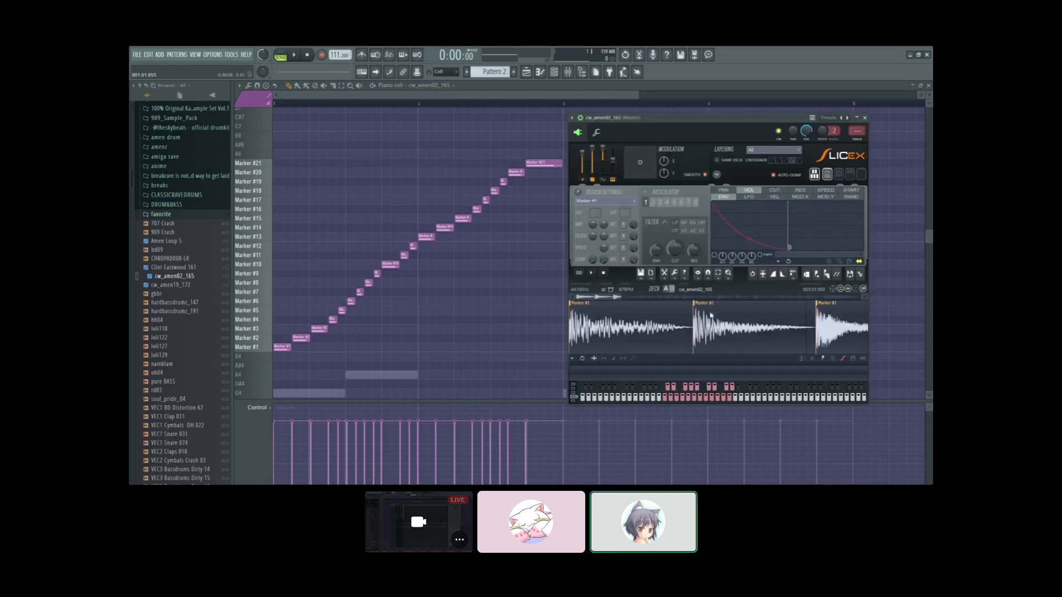
scroll(667, 317, "down", 2)
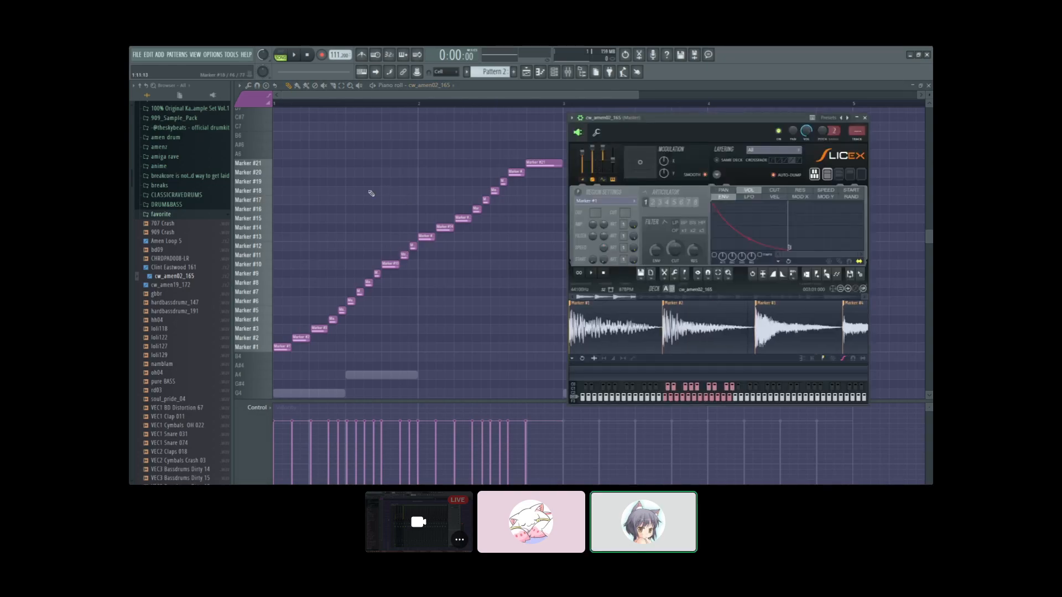
right_click(308, 223)
scroll(341, 176, "down", 3)
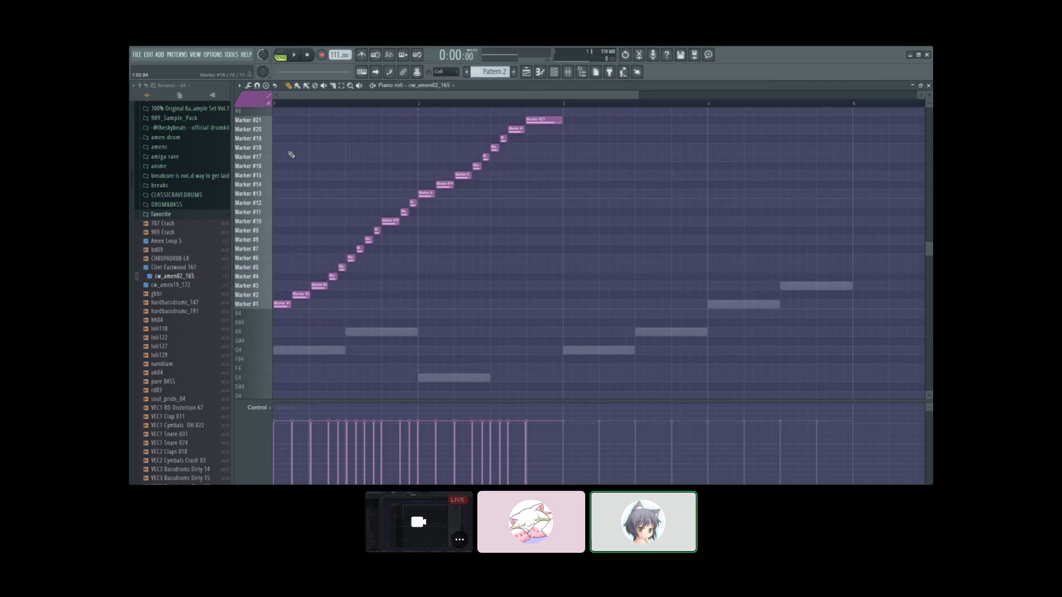
scroll(355, 240, "up", 1)
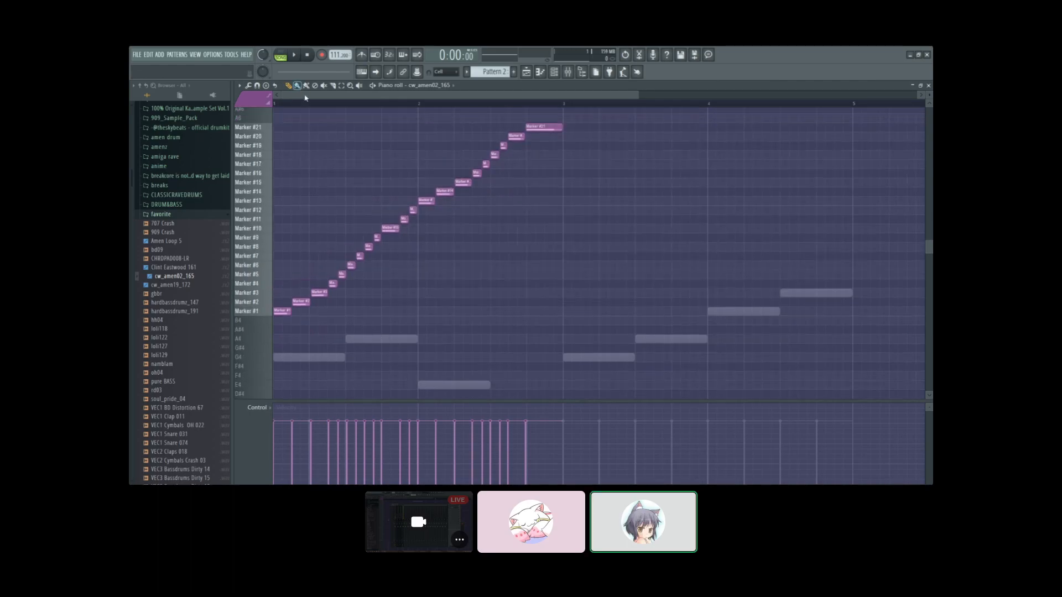
Step: Move all cw_amen02_165 slice notes from Pattern 2 to Pattern 3 and play part of them in pattern mode
left_click(285, 54)
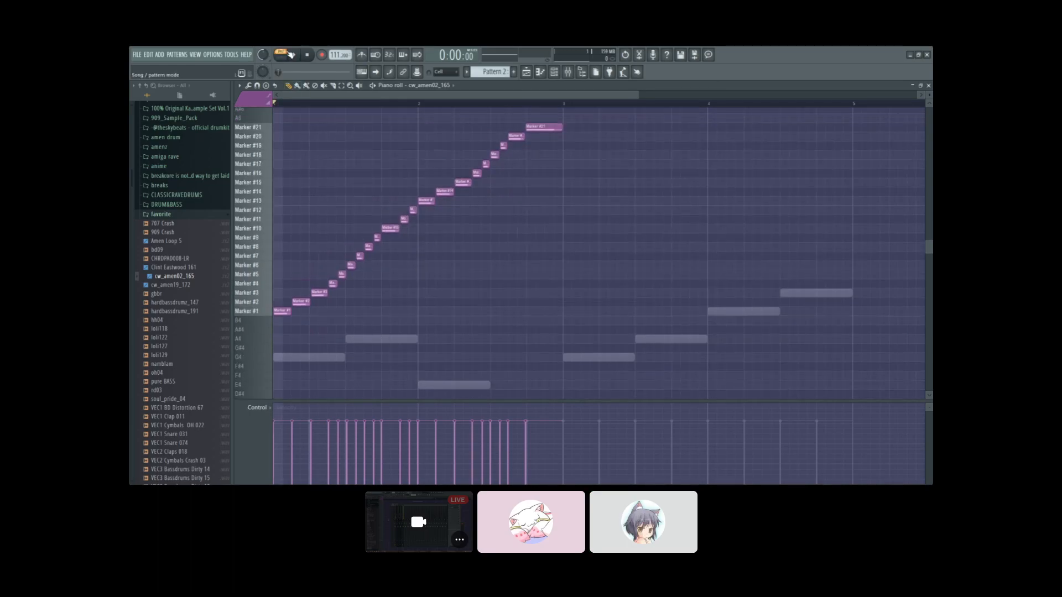
scroll(359, 166, "up", 2)
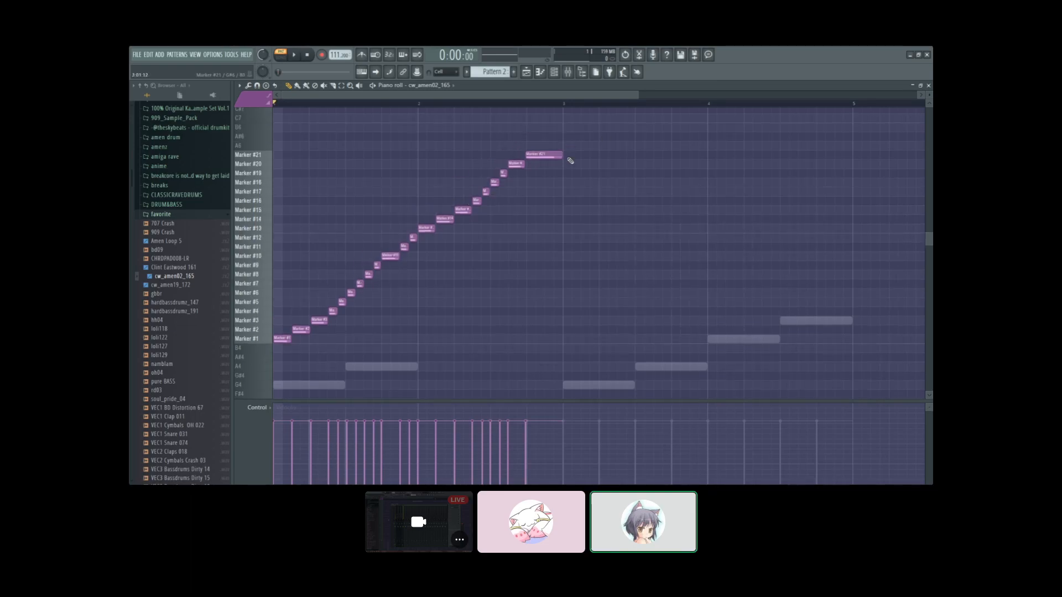
mouse_move(593, 134)
left_mouse_down()
mouse_move(272, 313)
mouse_move(280, 332)
mouse_move(552, 189)
mouse_move(288, 370)
mouse_move(285, 349)
left_mouse_up()
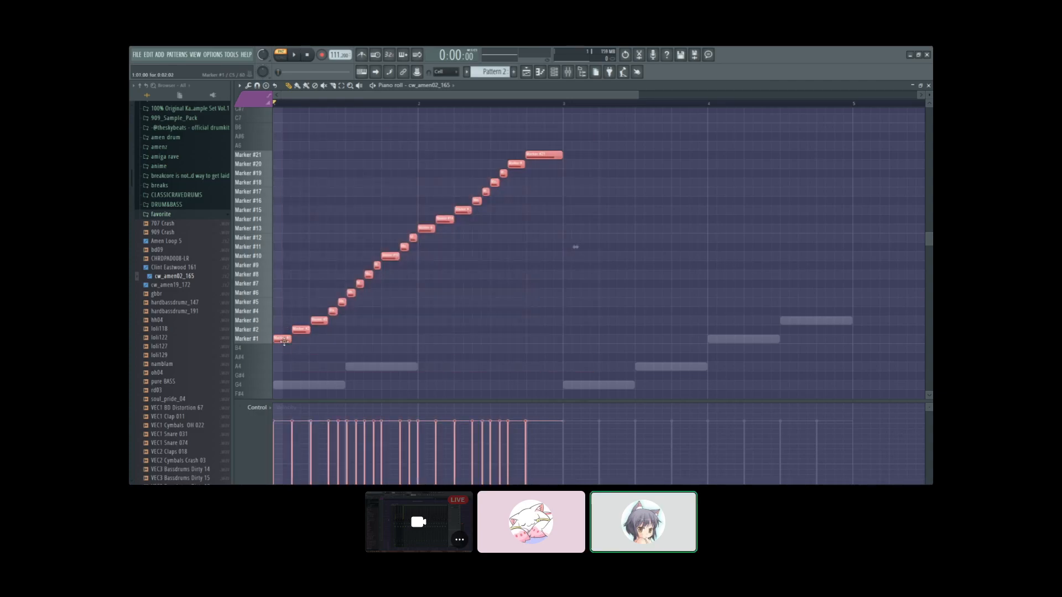
key("ctrl+x")
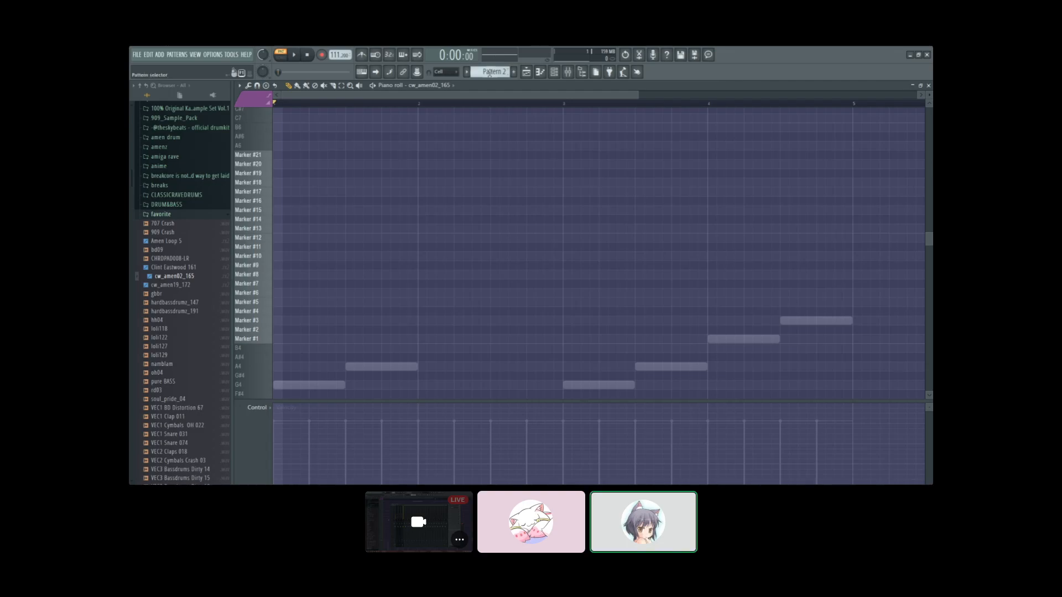
scroll(489, 72, "down", 1)
scroll(490, 74, "up", 1)
scroll(487, 72, "down", 1)
key("ctrl+v")
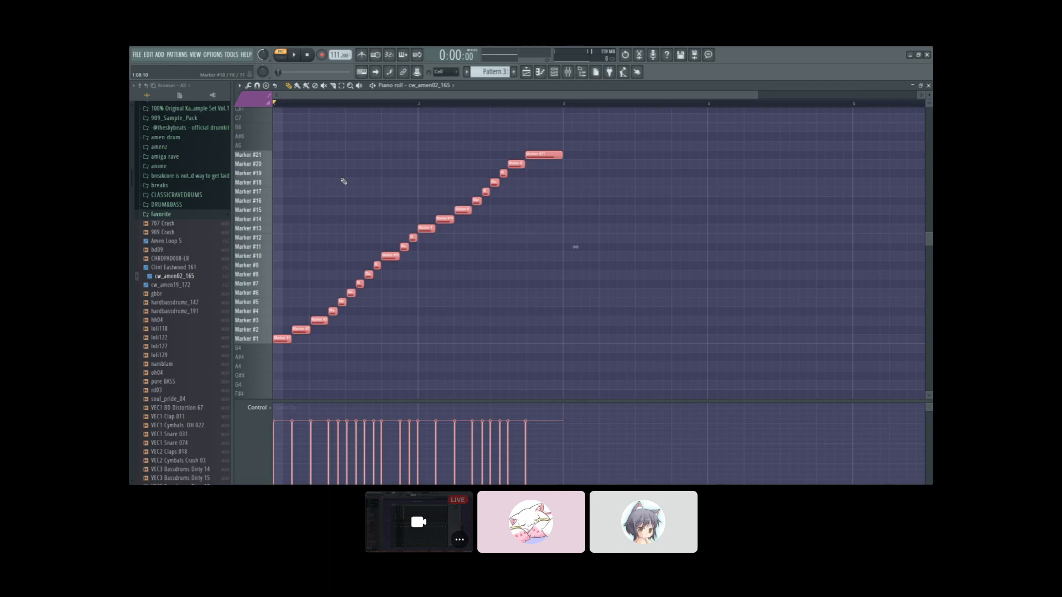
key("ctrl+d")
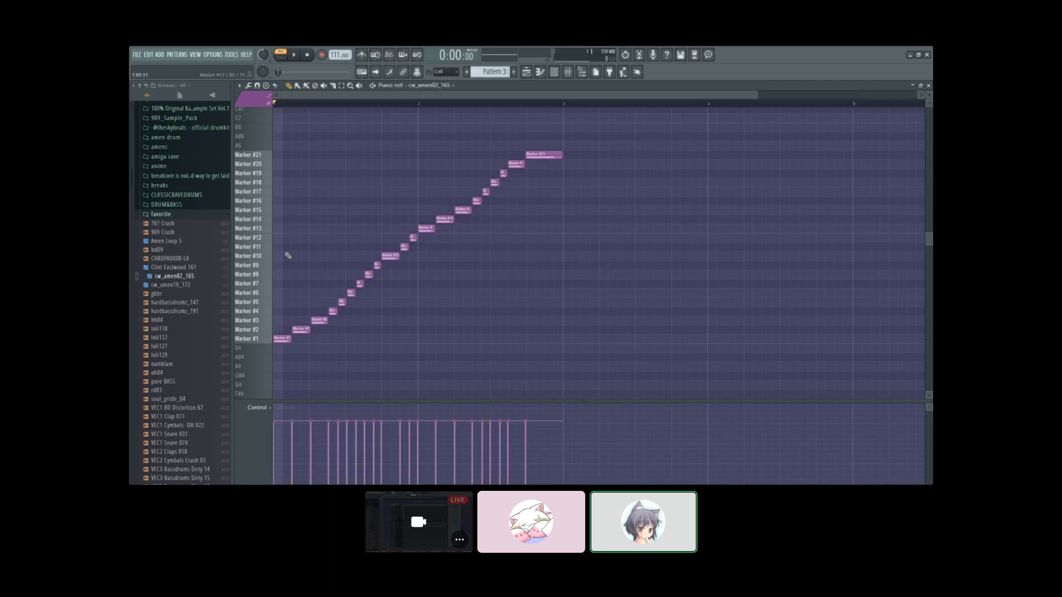
left_click(299, 56)
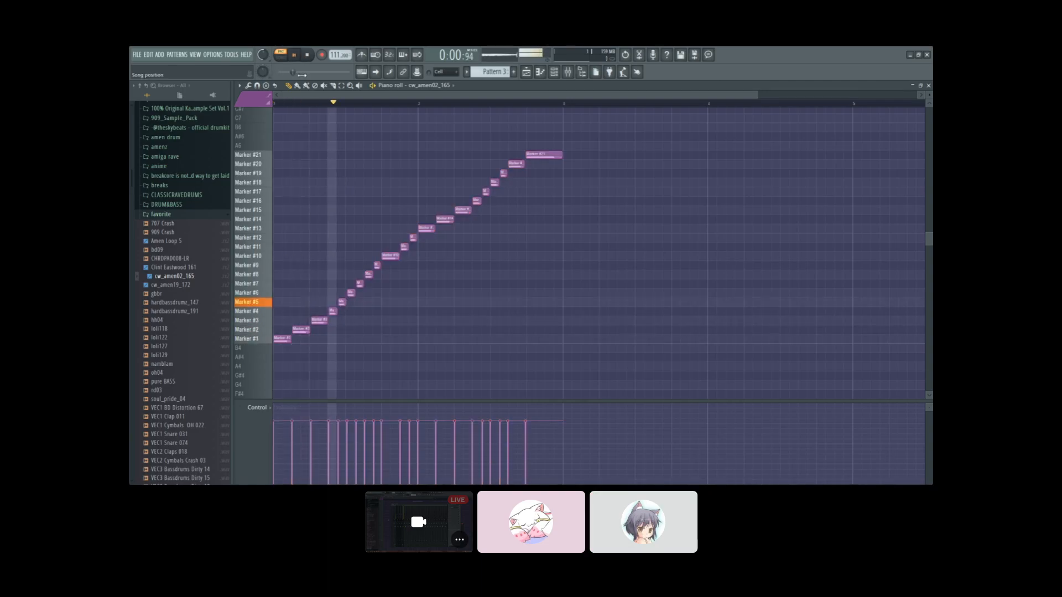
left_click(296, 56)
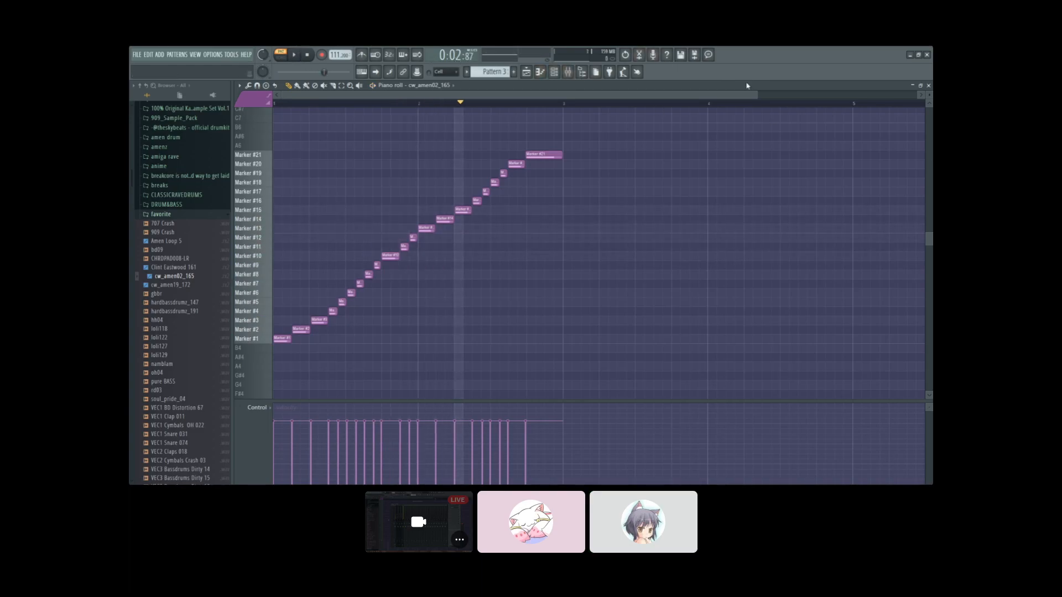
Step: Open the mixer, move it up into full view, and route the cw_amen02_165 Slicex channel to mixer track 4
left_click(567, 72)
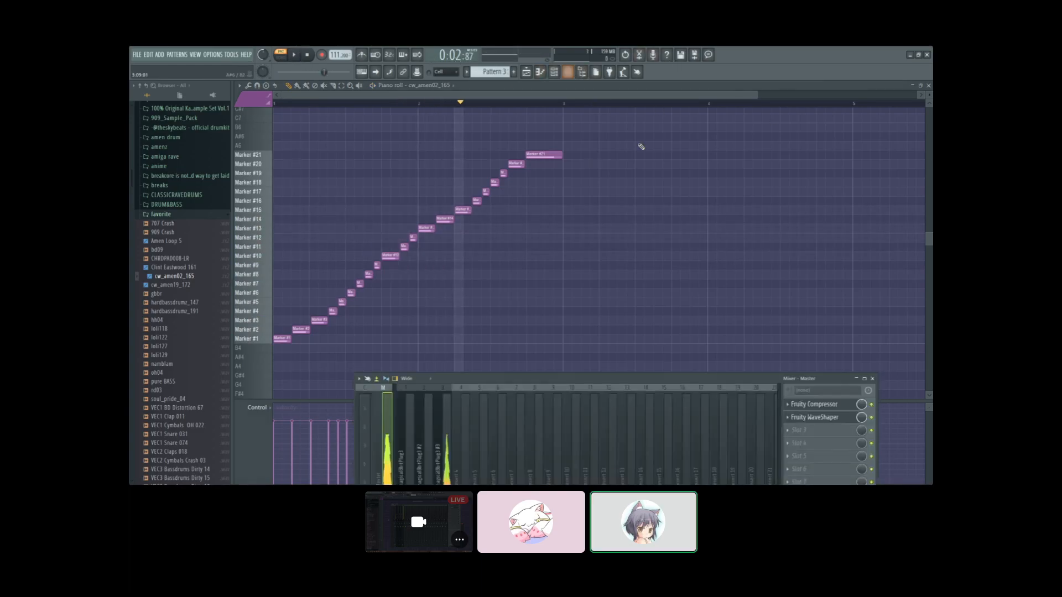
left_click_drag(612, 382, 637, 118)
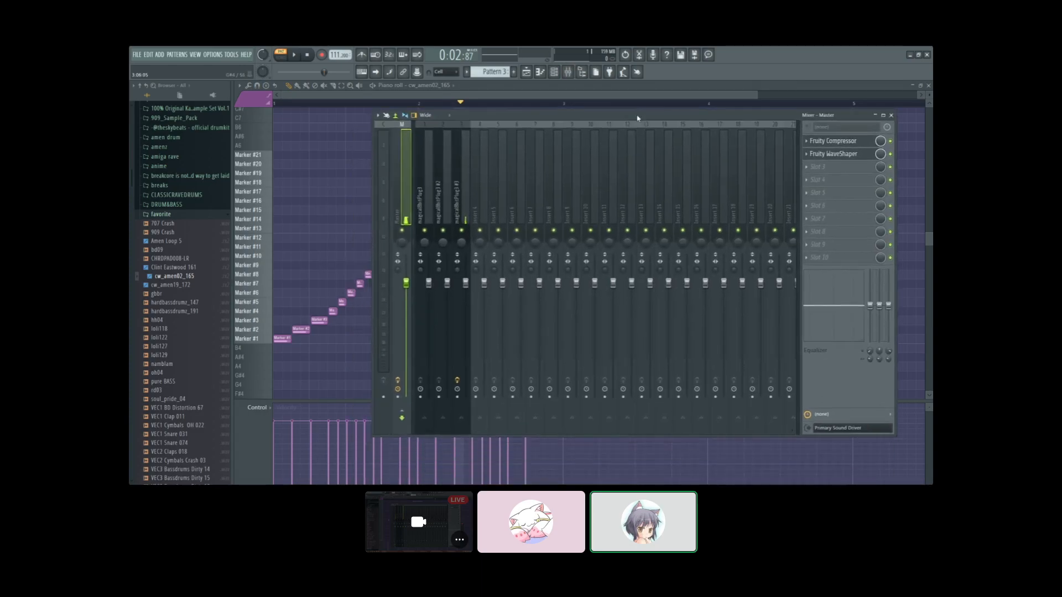
left_click(553, 72)
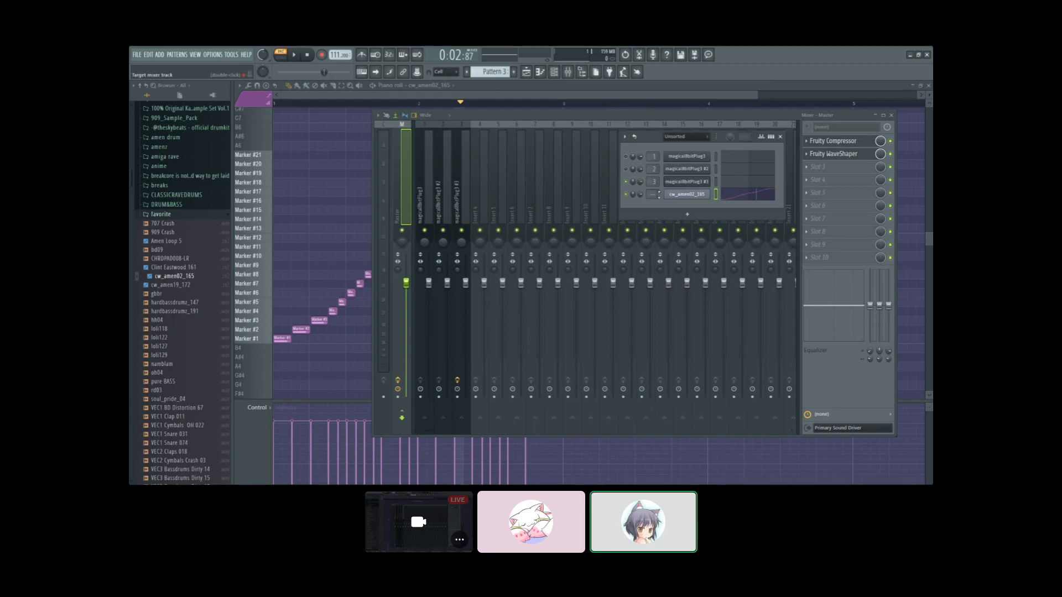
left_click(698, 195)
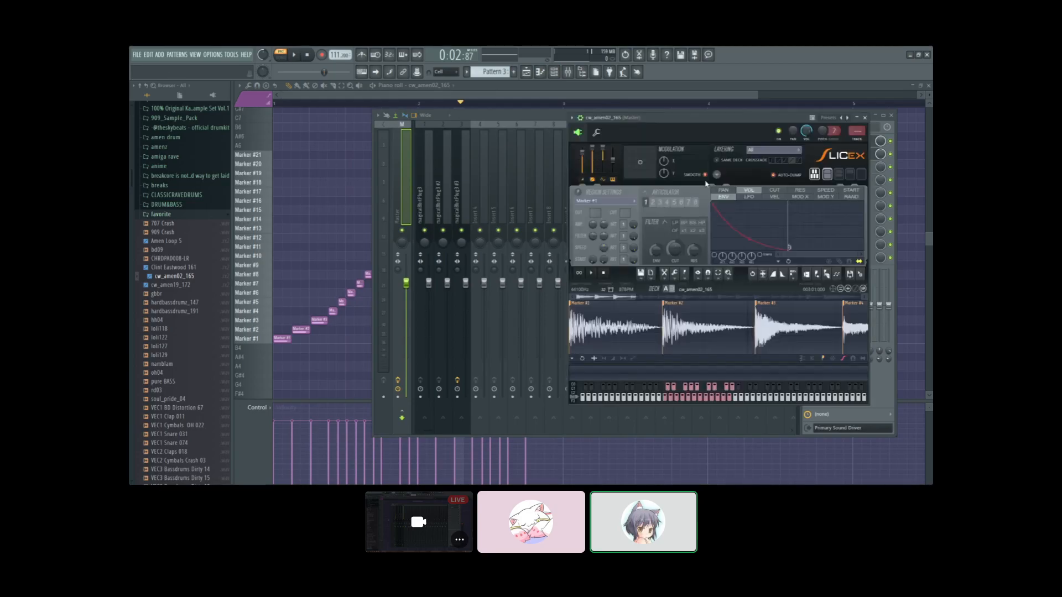
left_click(857, 142)
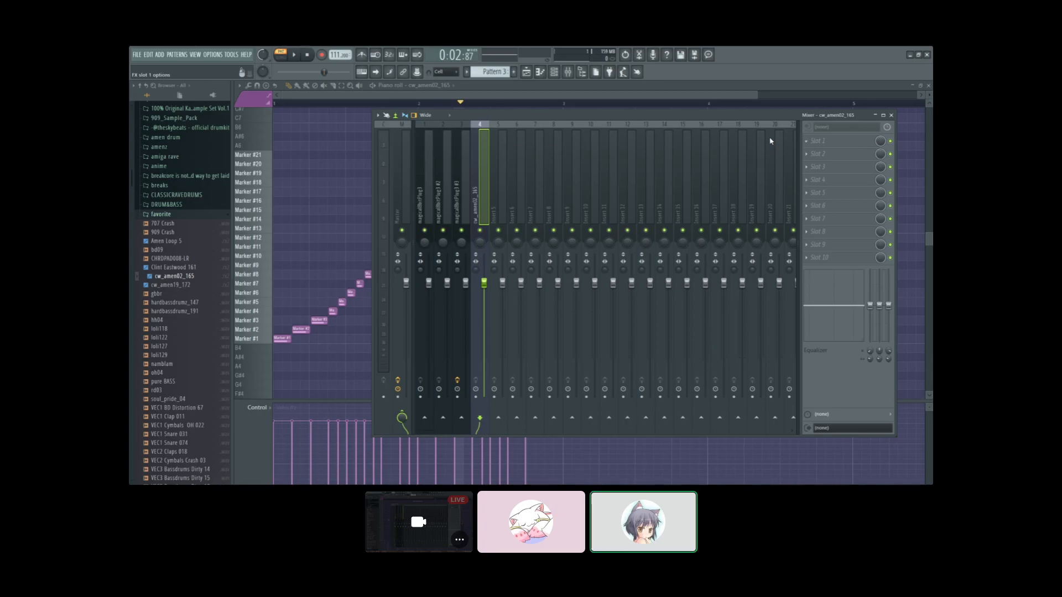
Step: Add Transient Processor to slot 1 of the cw_amen02_165 mixer track and load one of its presets
left_click(796, 141)
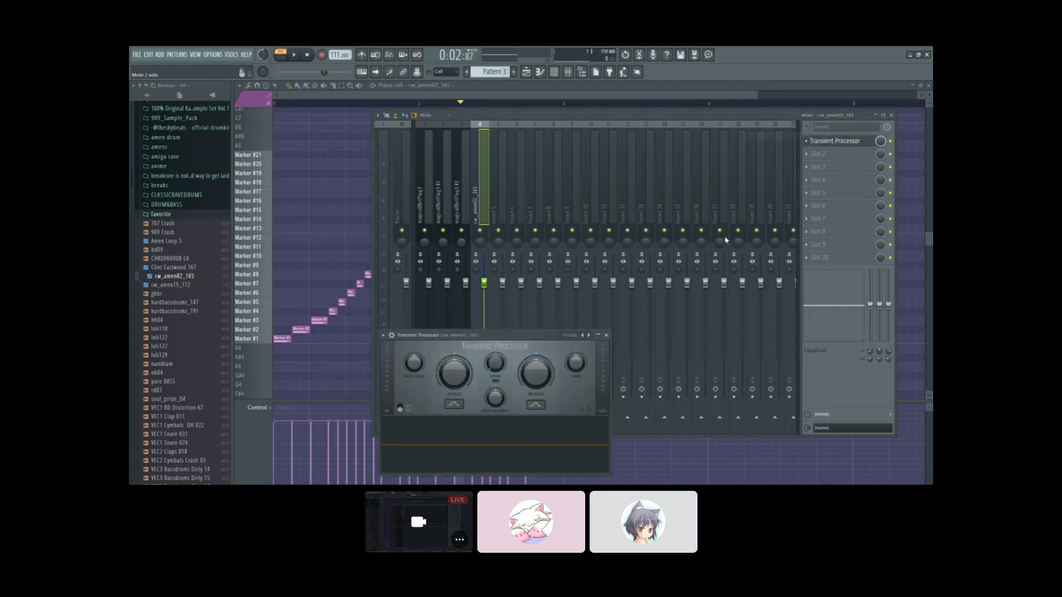
left_click_drag(515, 339, 430, 139)
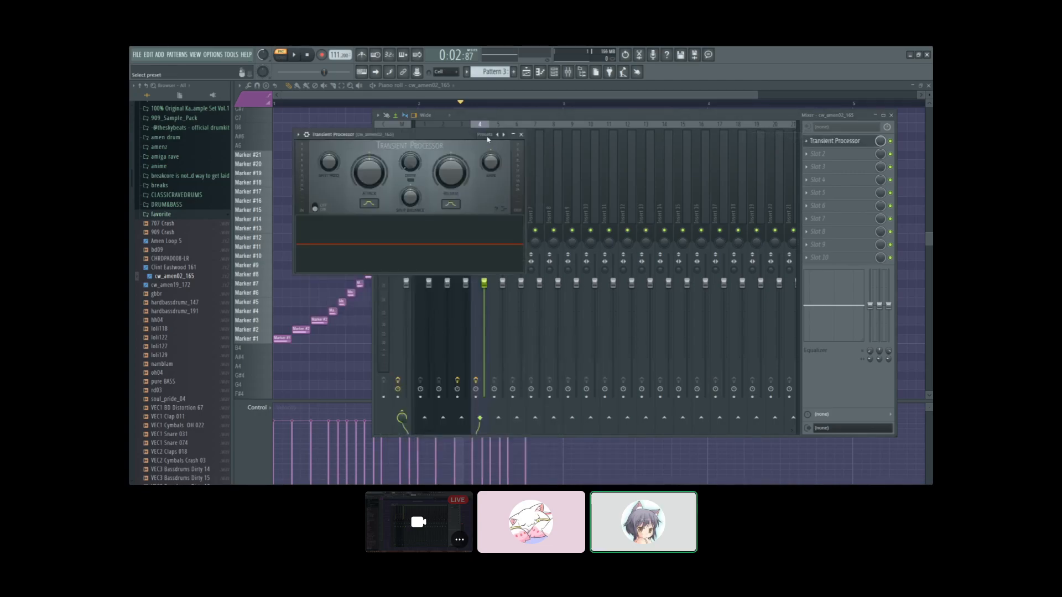
left_click(514, 183)
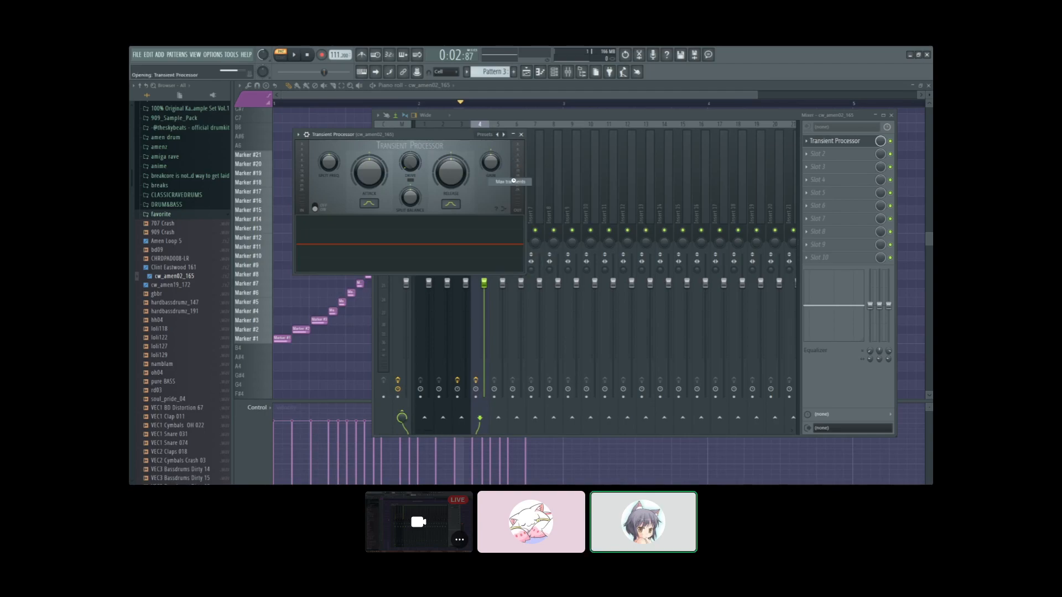
Step: Add Fruity parametric EQ 2 to slot 2 and make band 1 a Steep 8 high-pass cutting the lowest frequencies
left_click(824, 159)
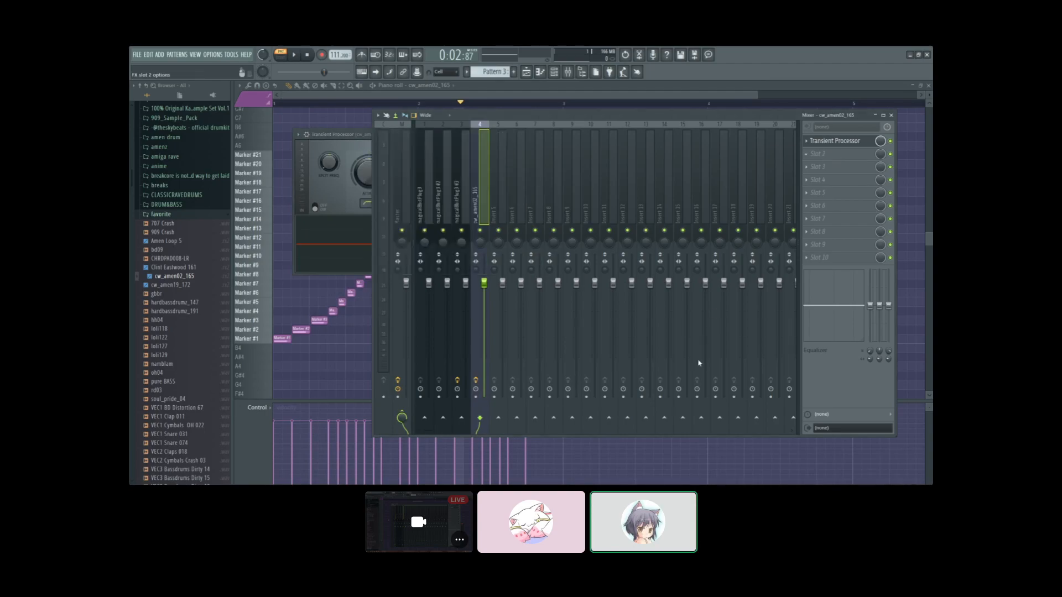
left_click(705, 340)
left_click_drag(389, 127, 610, 257)
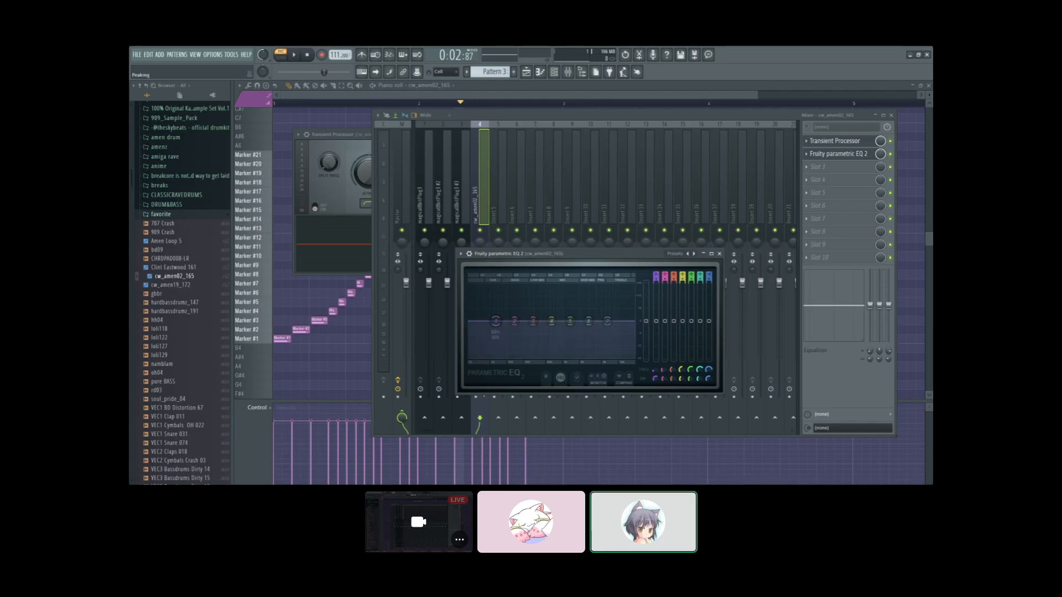
left_click_drag(656, 277, 656, 290)
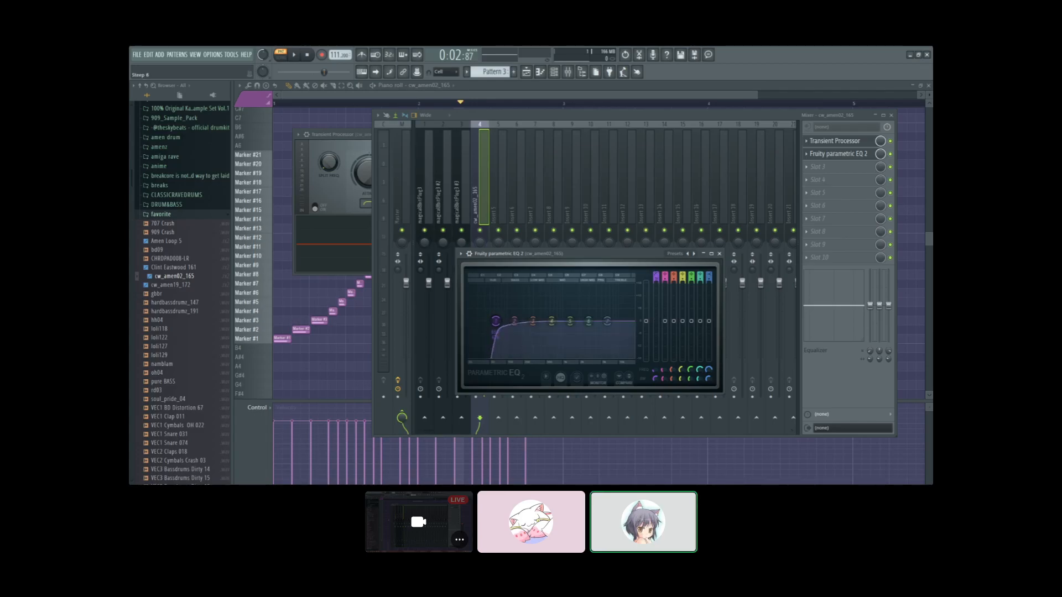
mouse_move(496, 321)
left_mouse_down()
mouse_move(513, 327)
mouse_move(490, 338)
left_mouse_up()
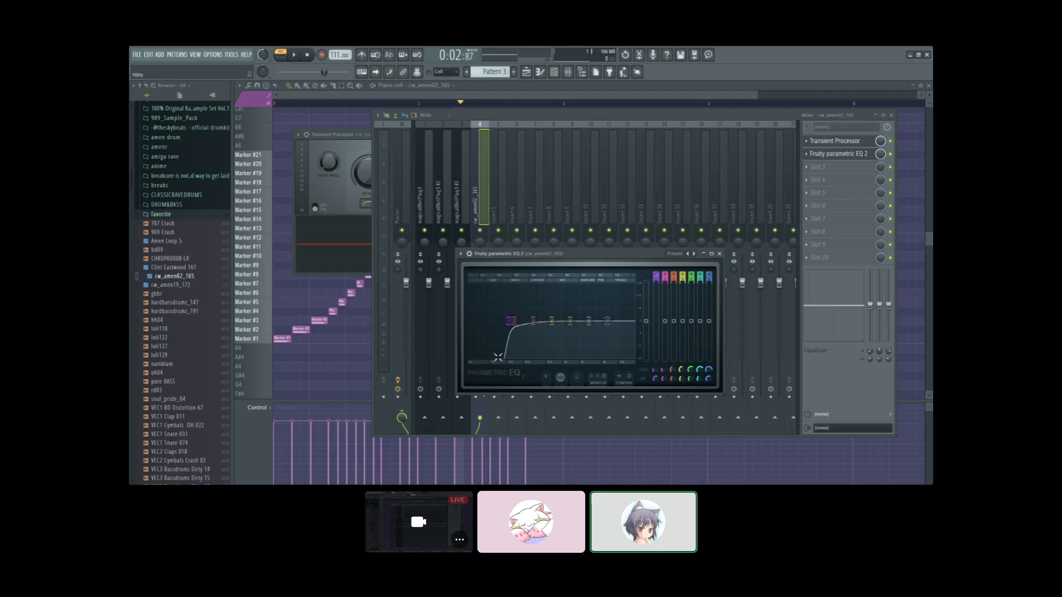
Step: Slightly boost bands 5 and 7 of the break's parametric EQ, with its window placed lower over the mixer, and audition the result
left_click_drag(559, 254, 626, 131)
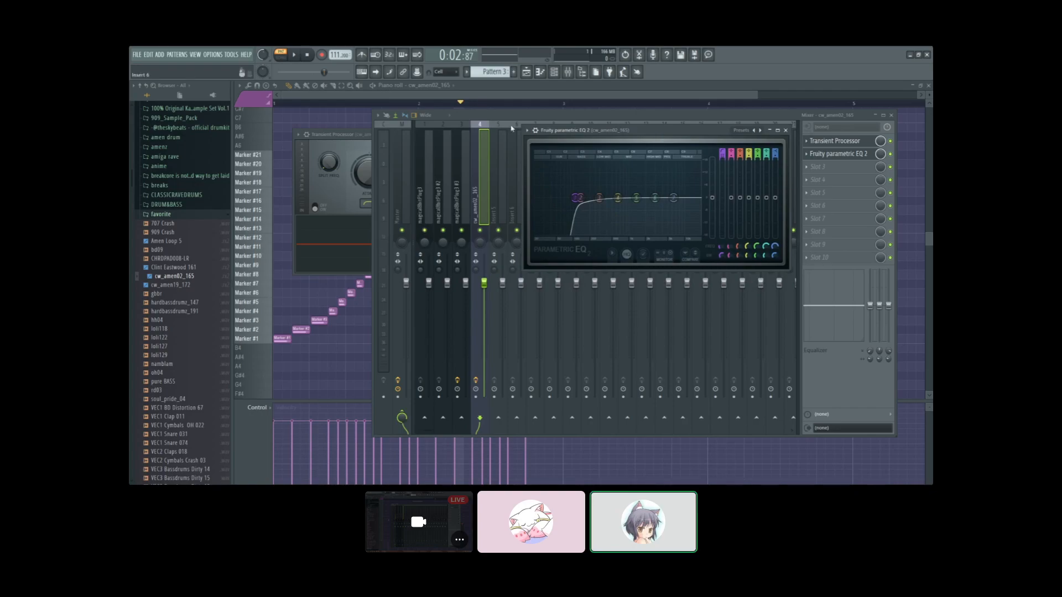
mouse_move(651, 134)
left_mouse_down()
mouse_move(645, 146)
mouse_move(654, 144)
left_mouse_up()
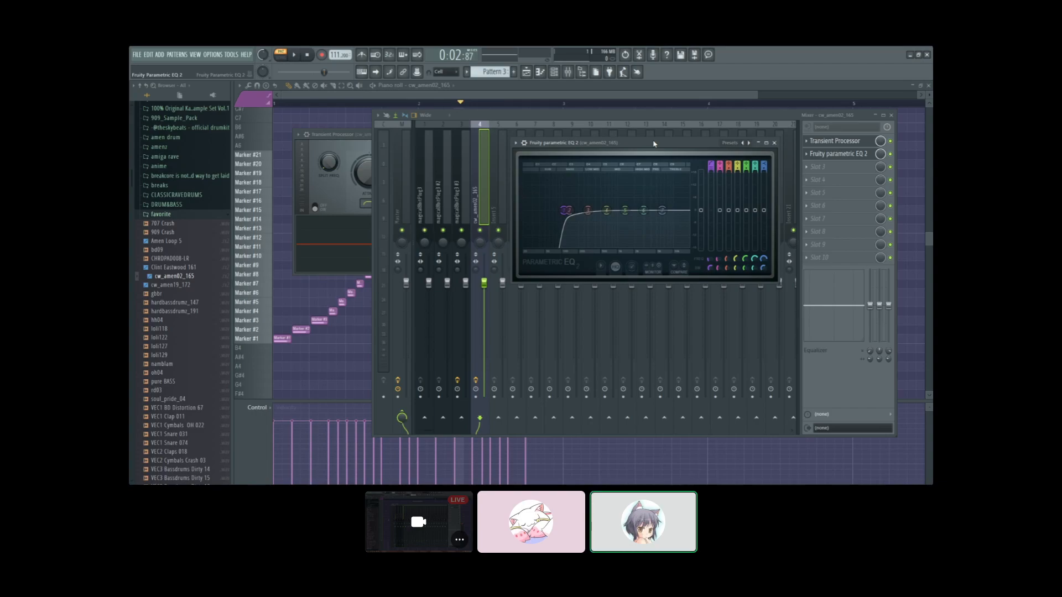
left_click_drag(614, 149, 572, 132)
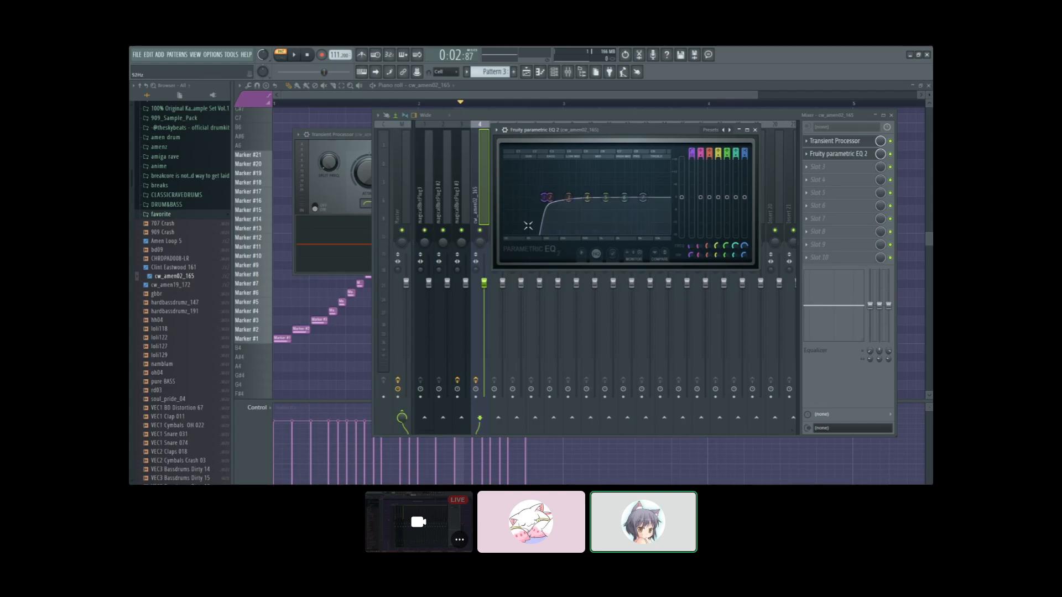
left_click_drag(594, 133, 643, 245)
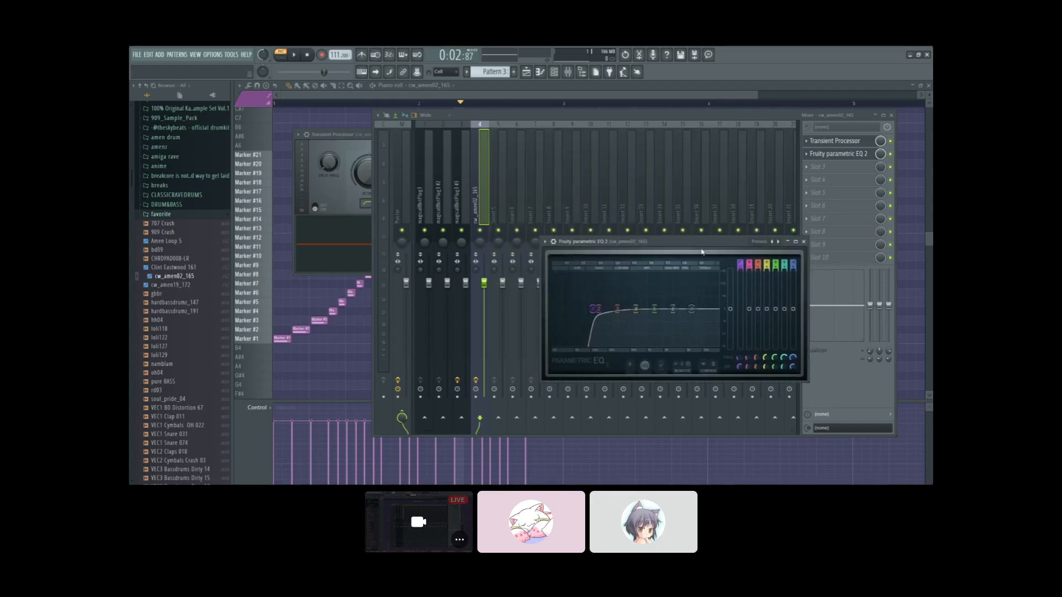
left_click_drag(695, 310, 652, 302)
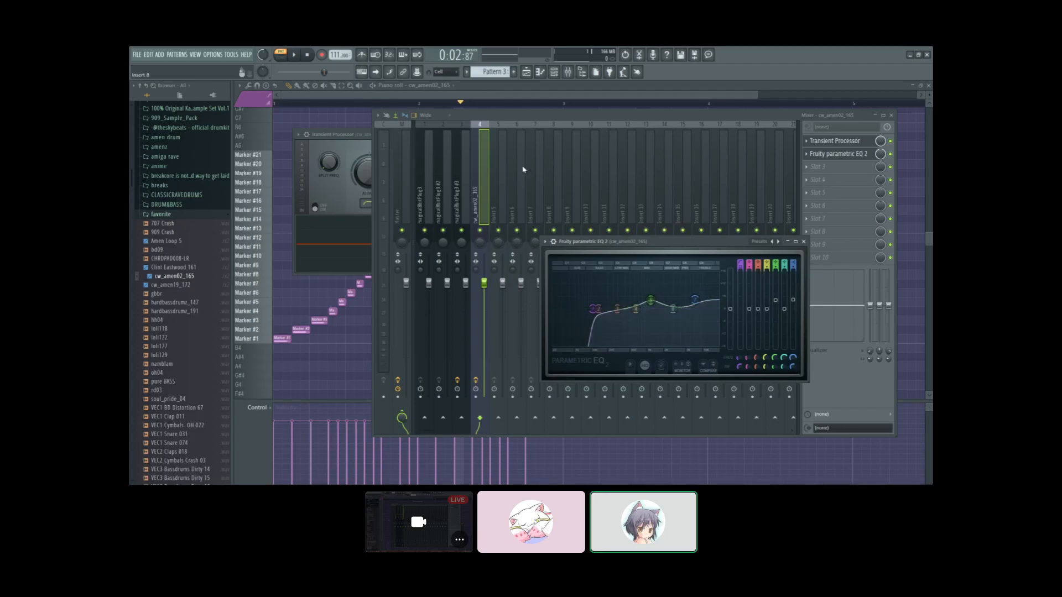
key("space")
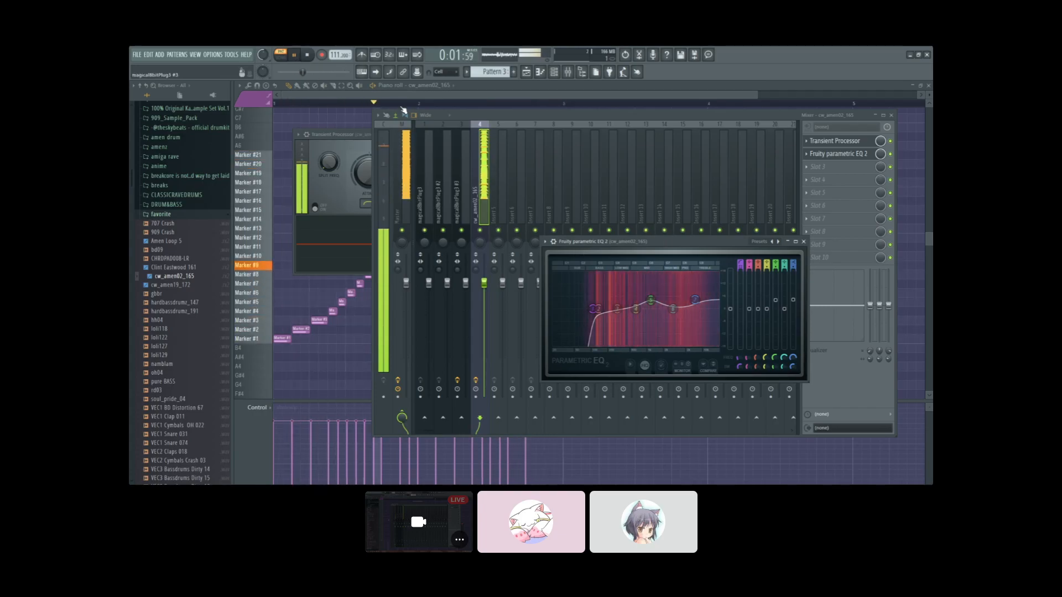
key("space")
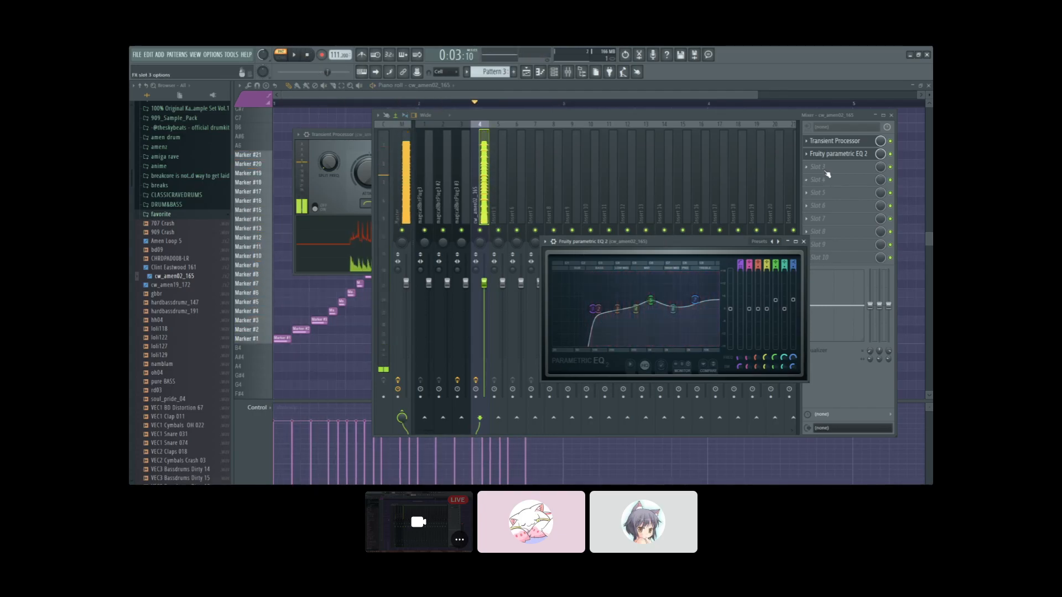
Step: Add Fruity Reeverb to effect slot 3 of the cw_amen02_165 mixer track and show its settings
left_click(819, 171)
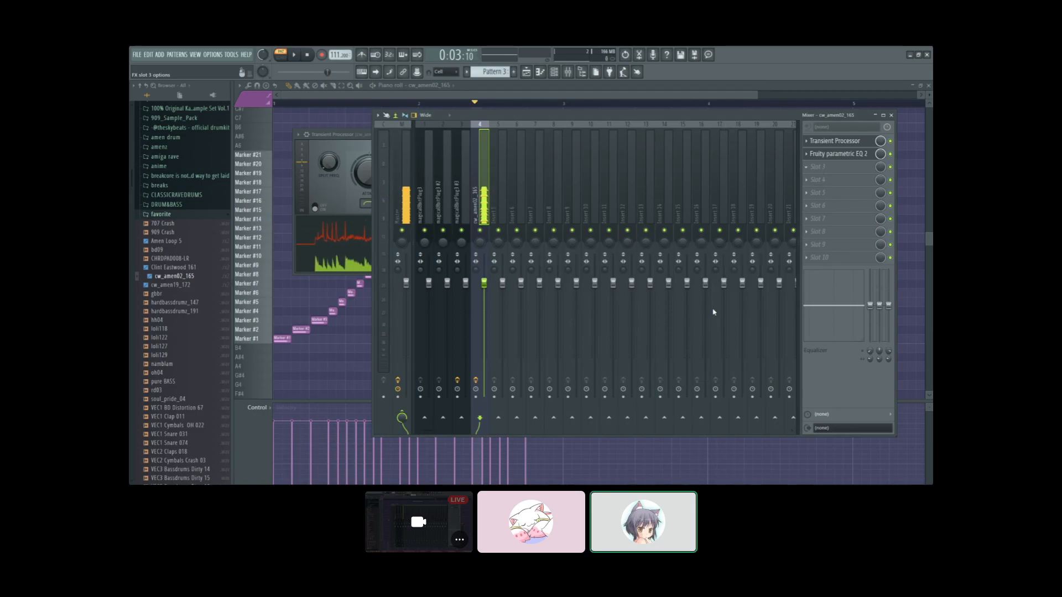
left_click(692, 364)
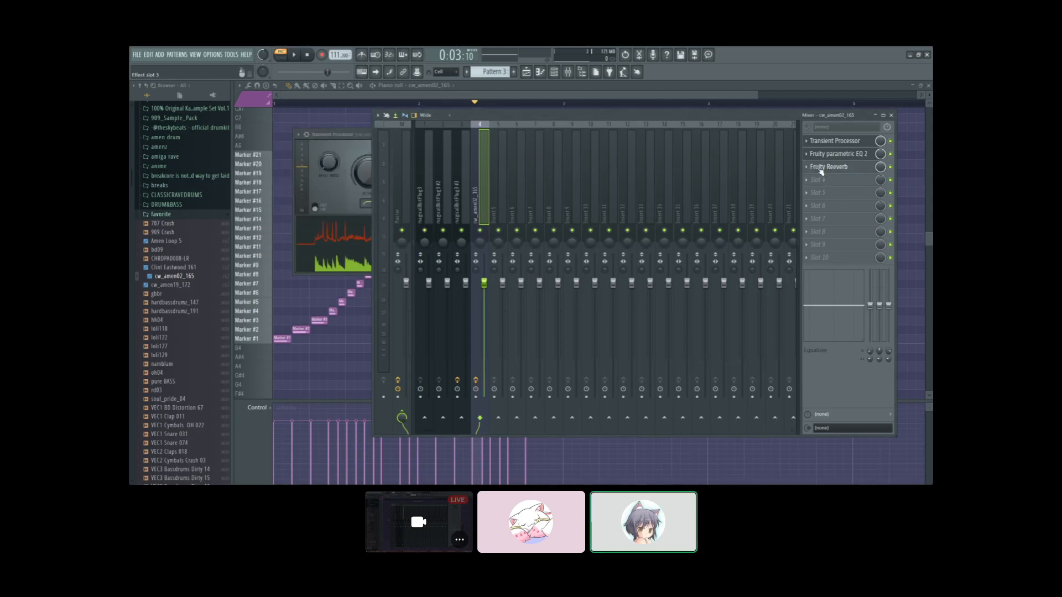
left_click_drag(272, 124, 597, 231)
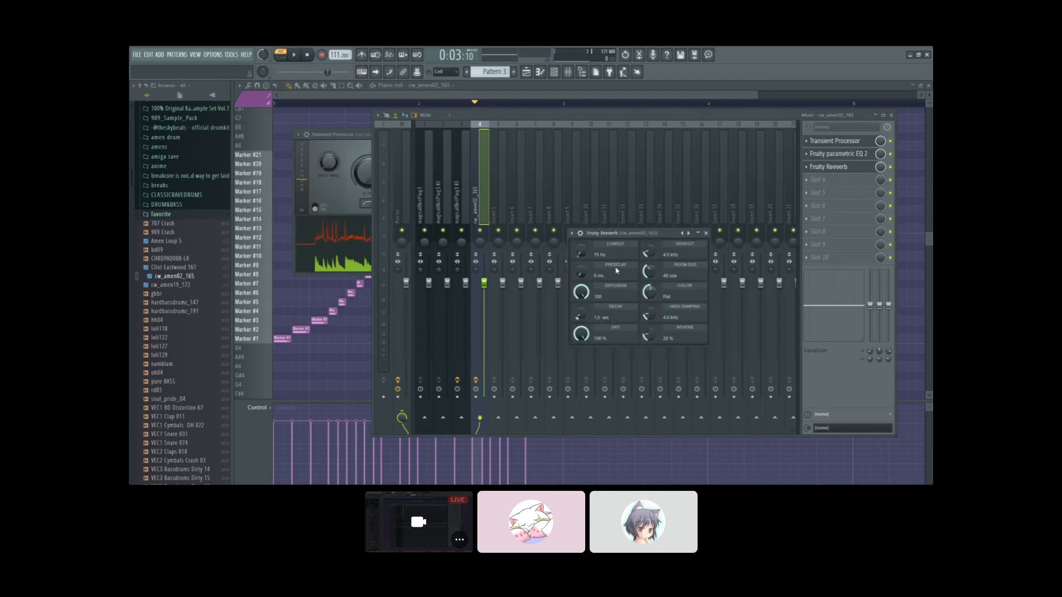
left_click(807, 171)
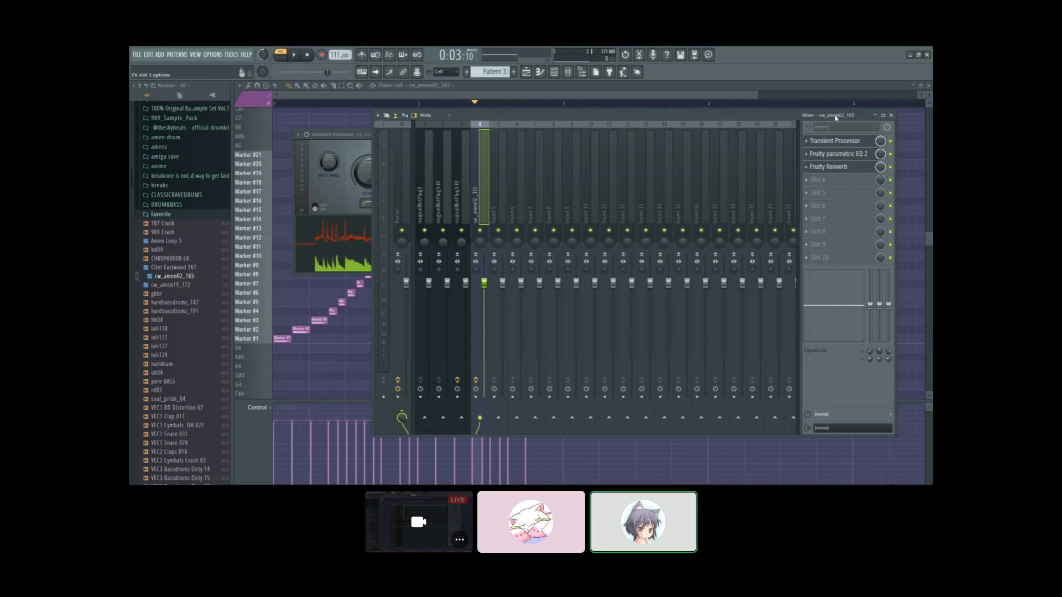
left_click(829, 166)
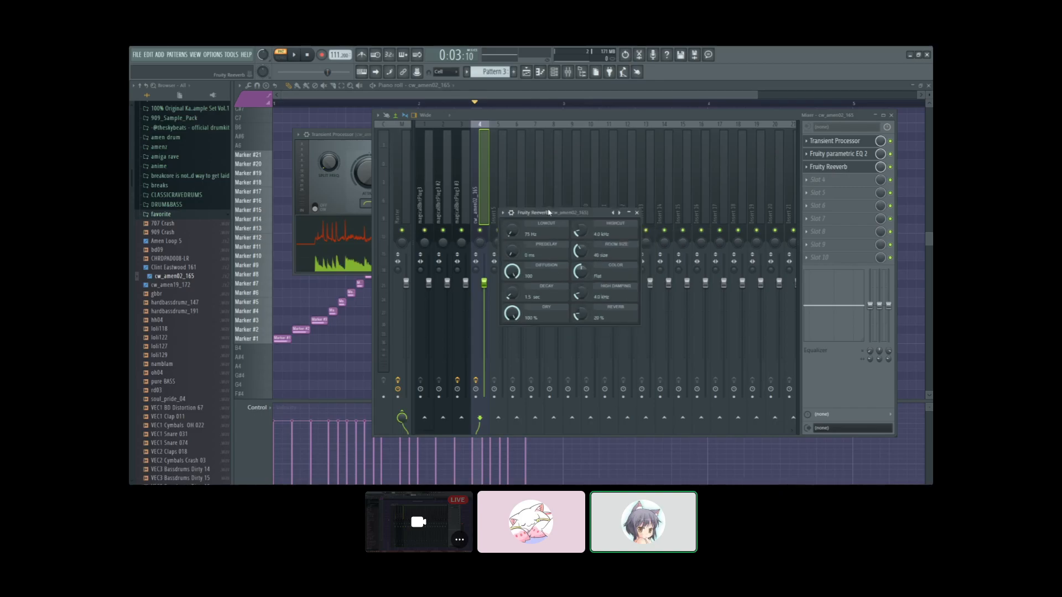
Step: Play the break while setting the reverb decay to 1.0 sec and slightly lowering the reverb level
left_click(293, 55)
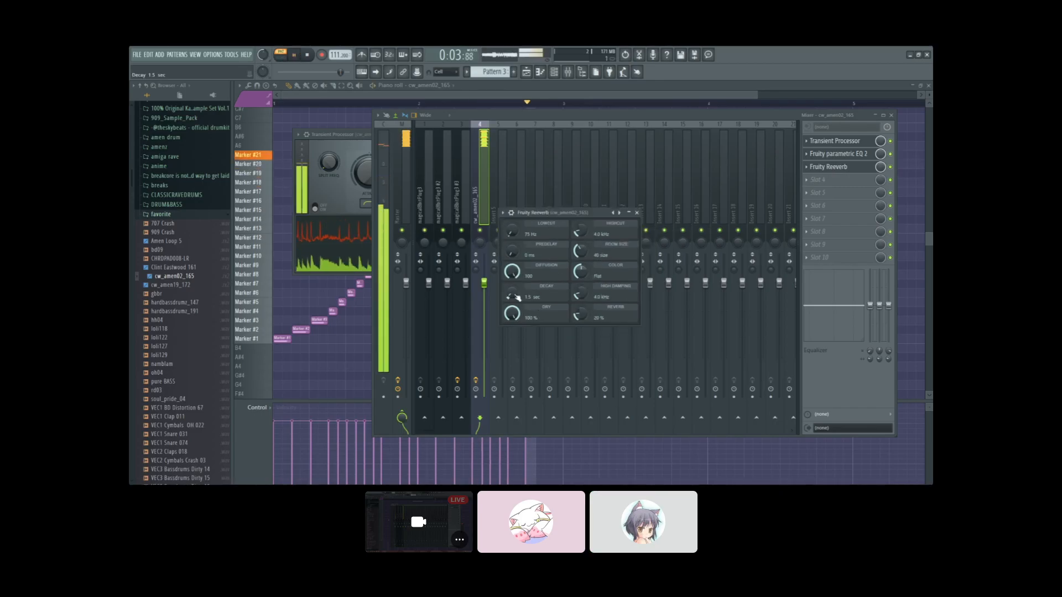
left_click_drag(515, 294, 515, 297)
left_click_drag(580, 314, 580, 316)
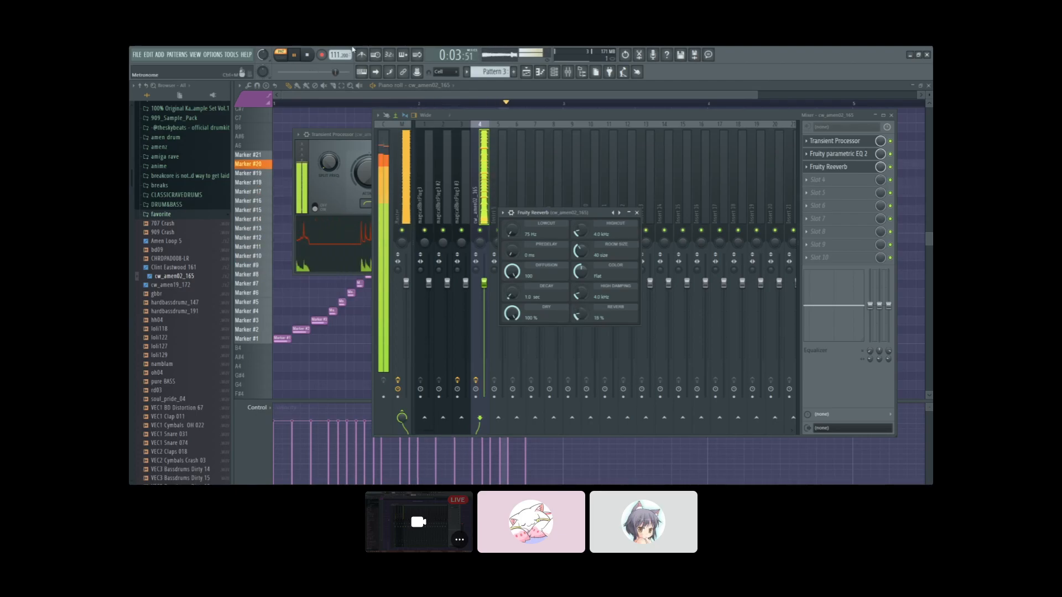
left_click(294, 55)
left_click_drag(514, 213, 660, 135)
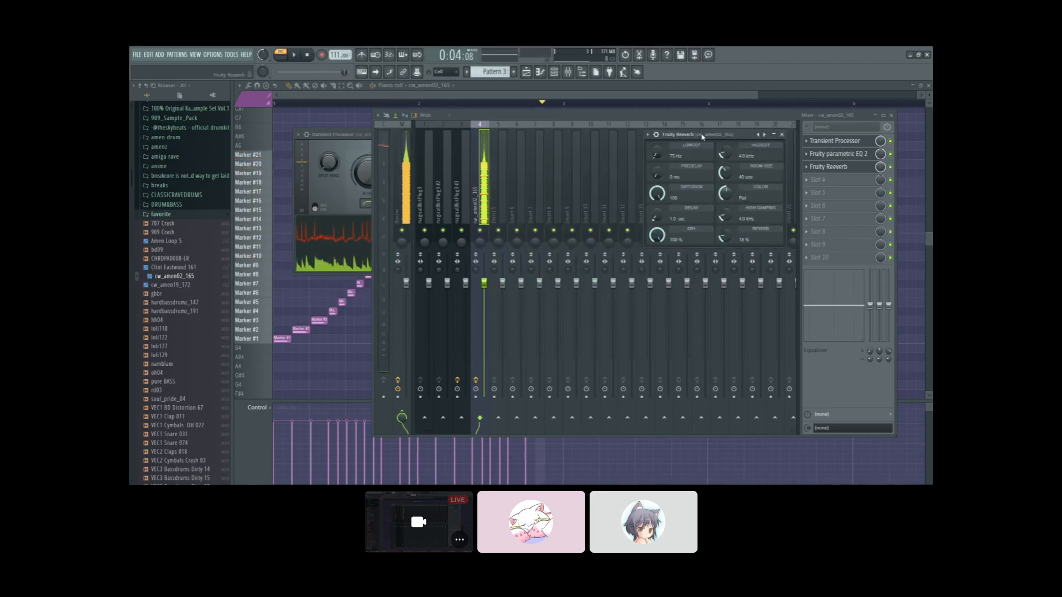
Step: Add Fruity delay 2 to effect slot 4 of the cw_amen02_165 mixer track
left_click(841, 183)
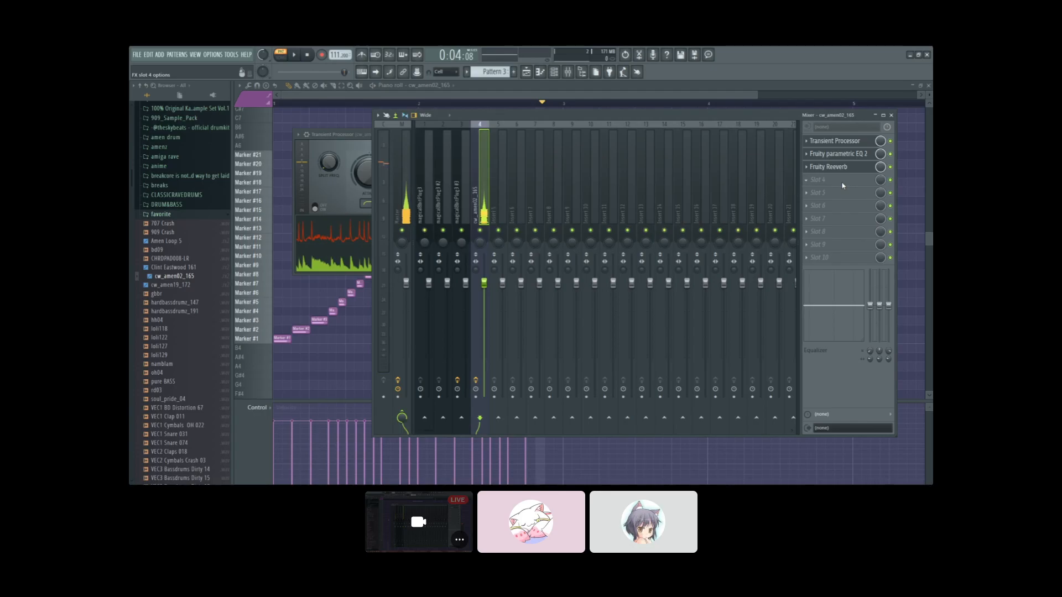
left_click(733, 203)
left_click_drag(361, 124, 476, 177)
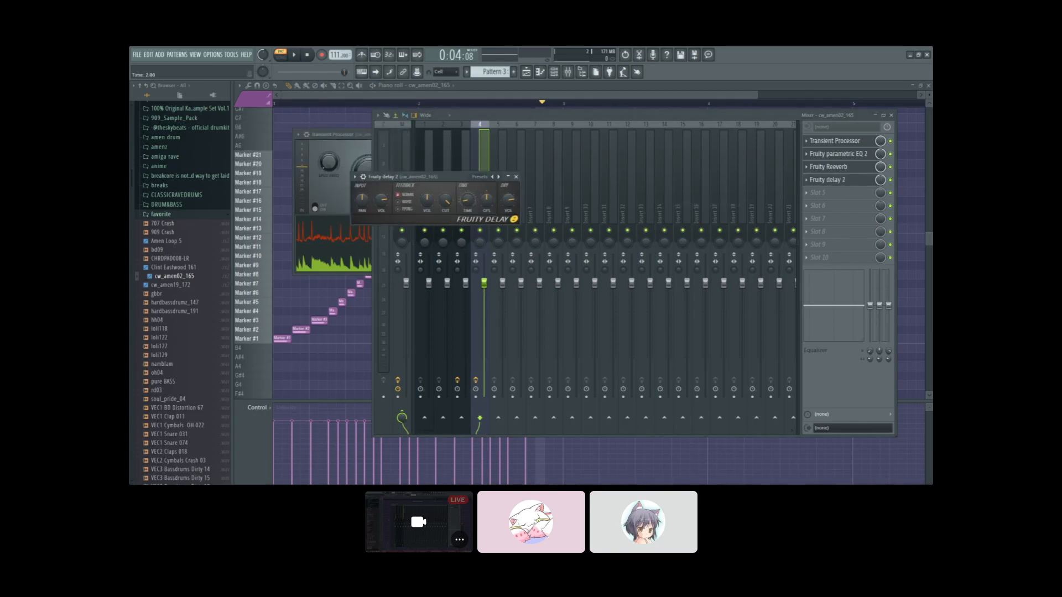
Step: Play the break while switching the delay's feedback to ping pong and lowering its cutoff frequency to 27%
left_click(295, 56)
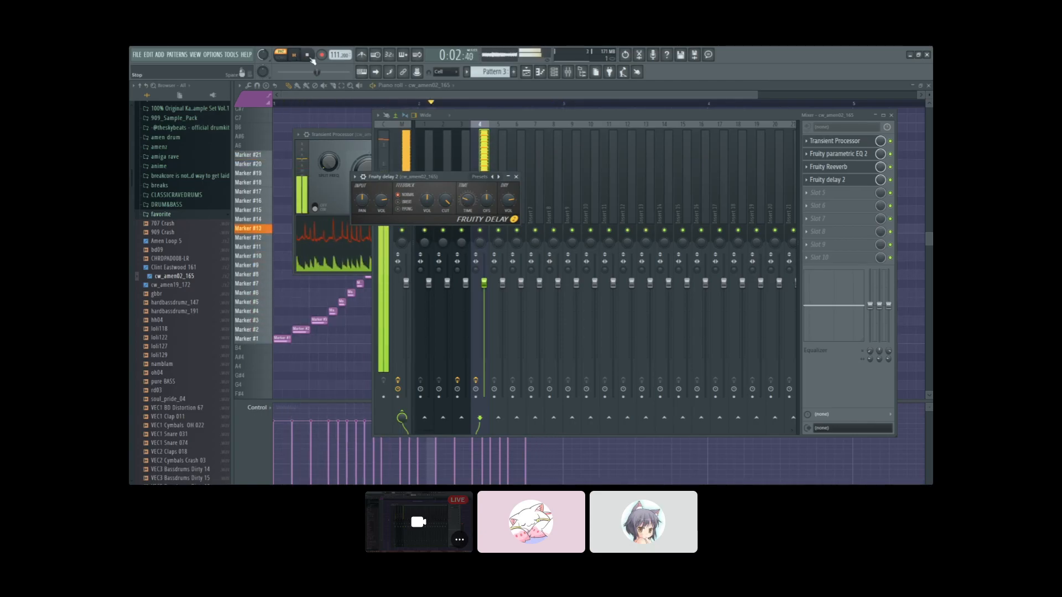
left_click(411, 210)
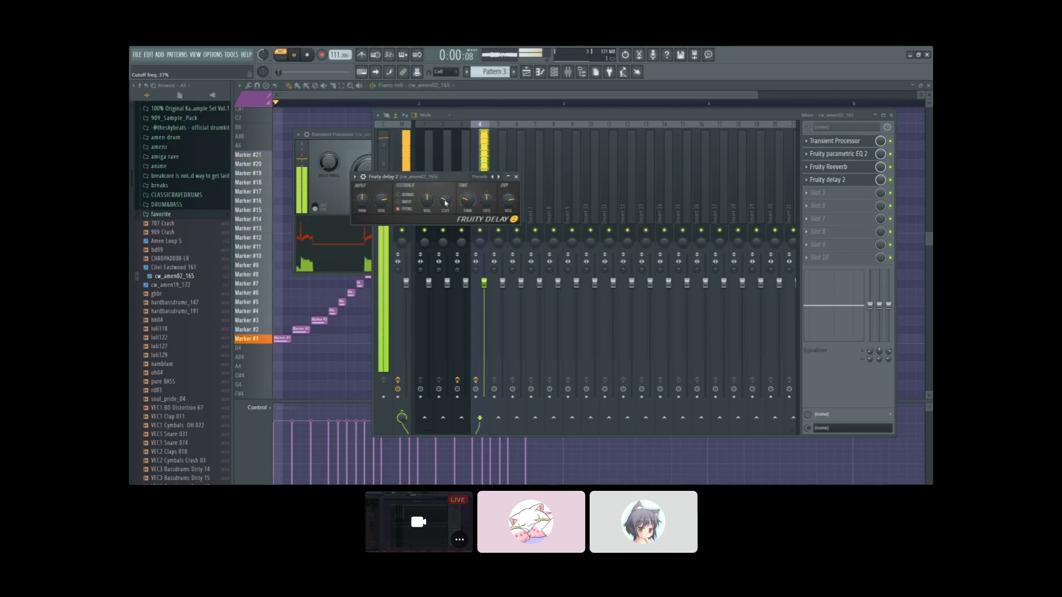
left_click(296, 57)
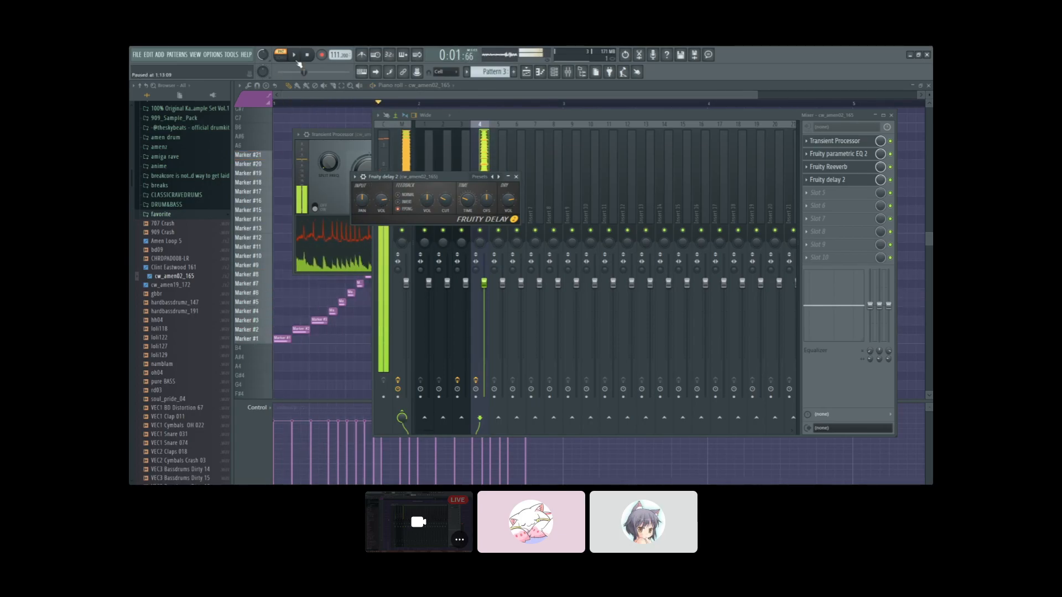
Step: Return to the cw_amen02_165 piano roll and delete all the sliced marker notes from Pattern 3
left_click(319, 113)
left_click_drag(317, 113, 322, 119)
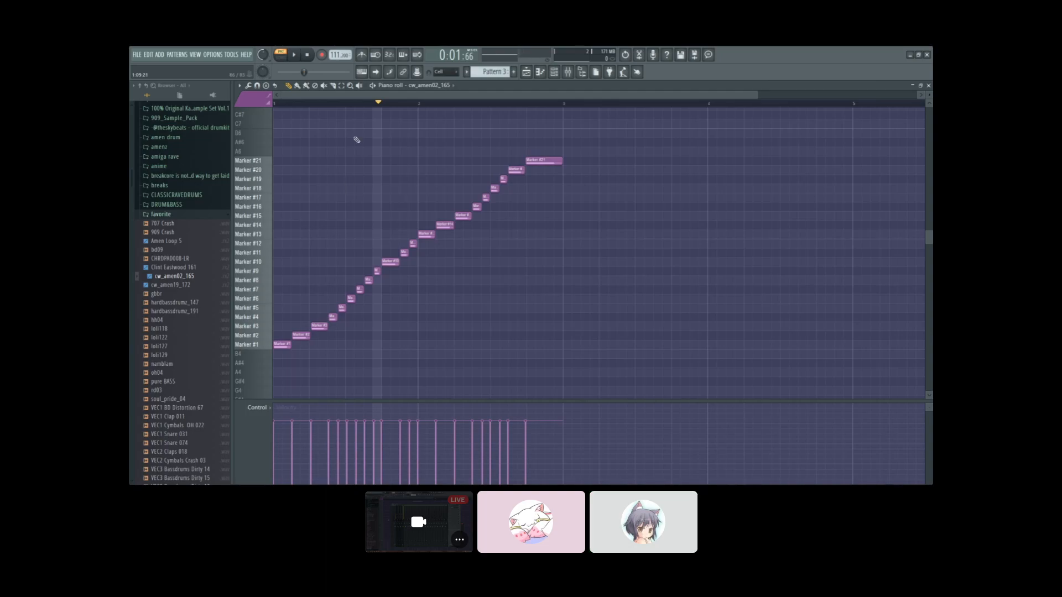
scroll(365, 194, "up", 3)
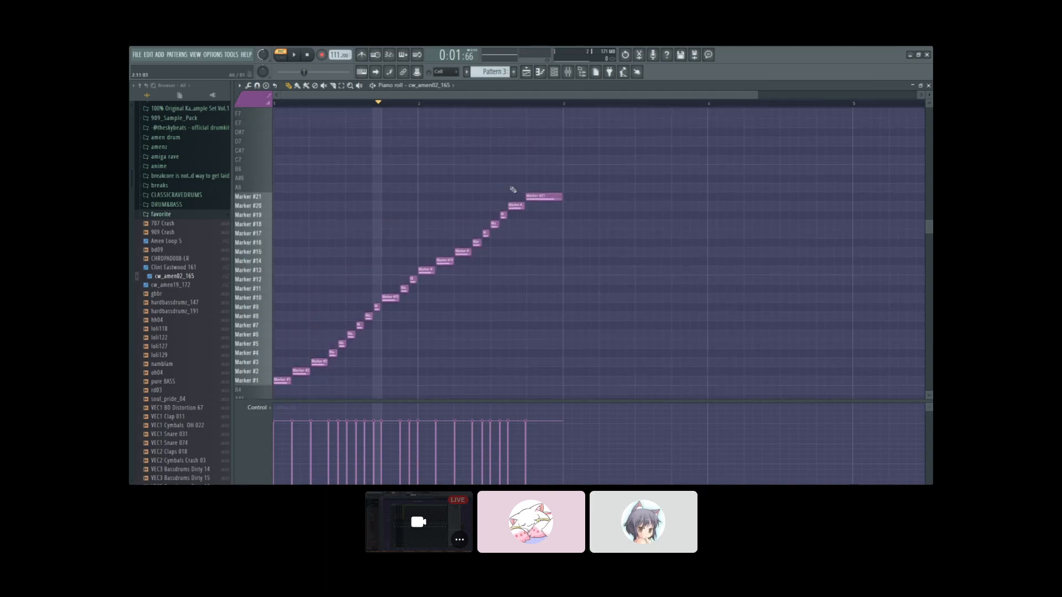
scroll(477, 176, "down", 2)
mouse_move(489, 194)
left_mouse_down()
mouse_move(390, 292)
mouse_move(333, 330)
mouse_move(332, 357)
mouse_move(293, 384)
left_mouse_up()
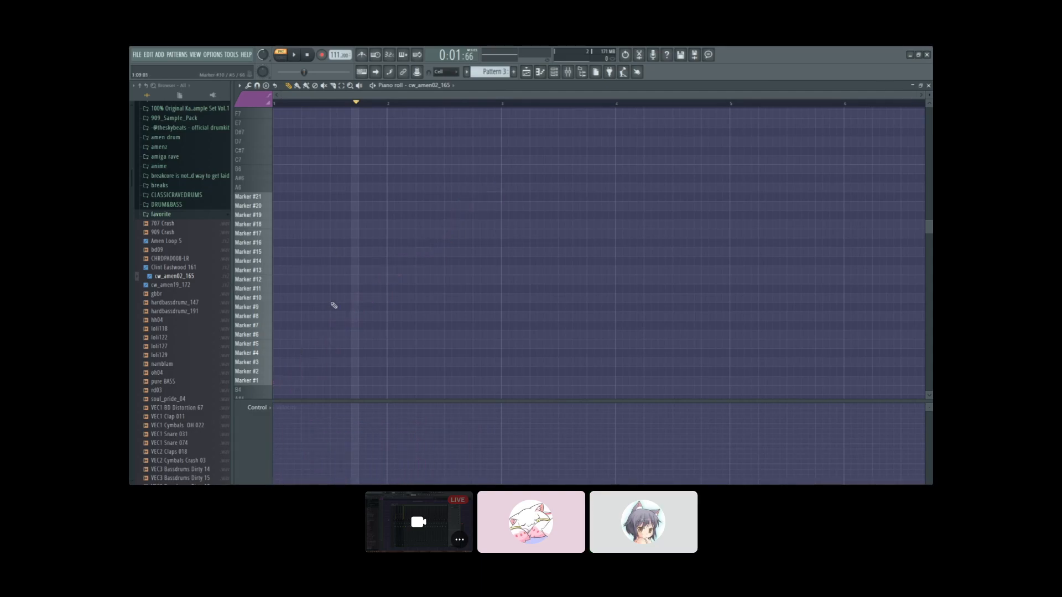
scroll(353, 250, "down", 4)
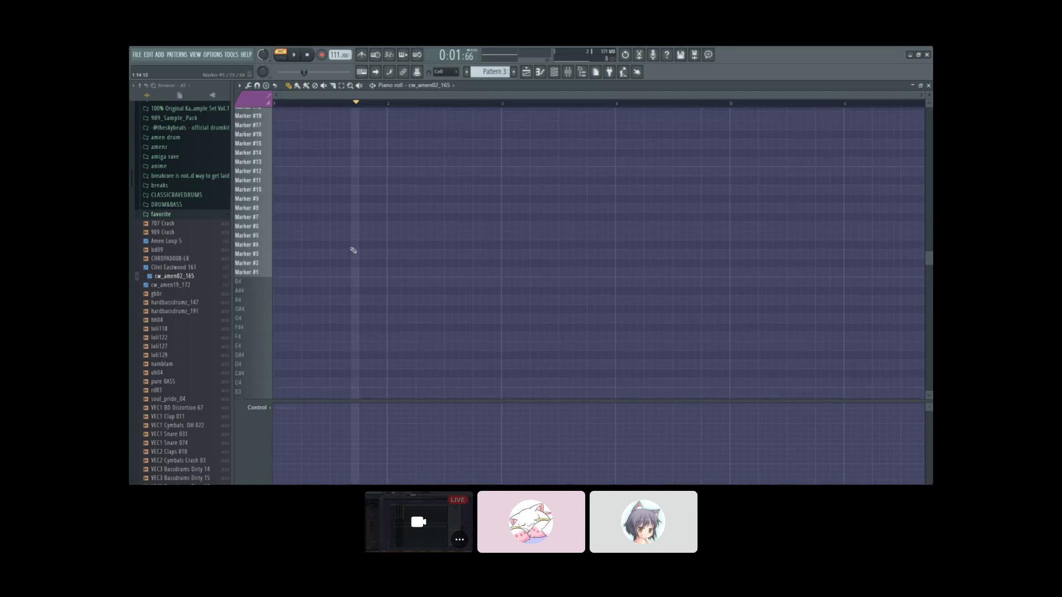
mouse_move(279, 274)
left_mouse_down()
mouse_move(275, 109)
mouse_move(275, 330)
left_mouse_up()
scroll(362, 94, "up", 4)
left_click_drag(352, 166, 484, 164)
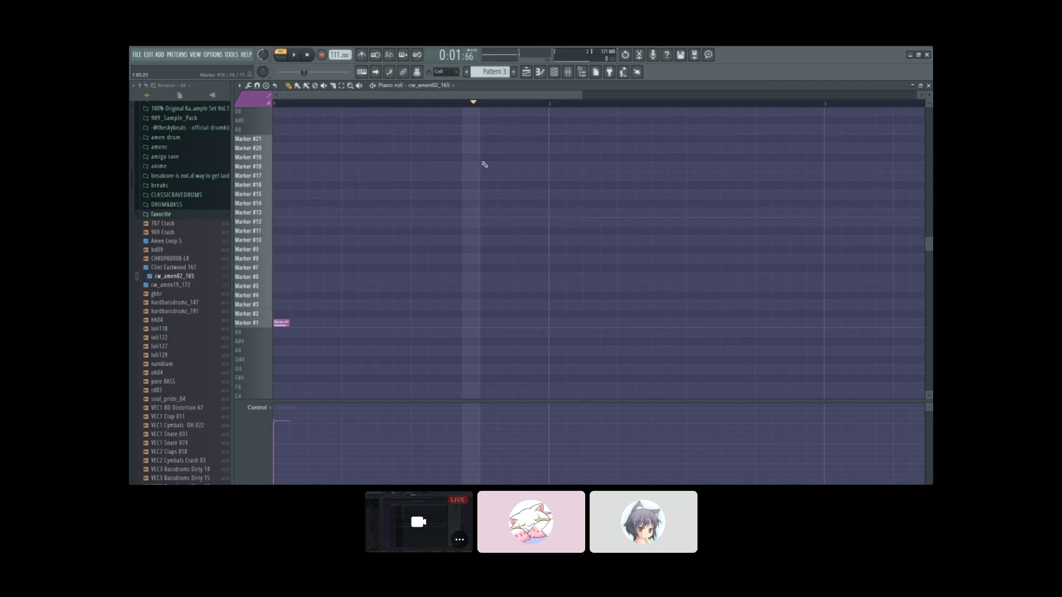
right_click(286, 321)
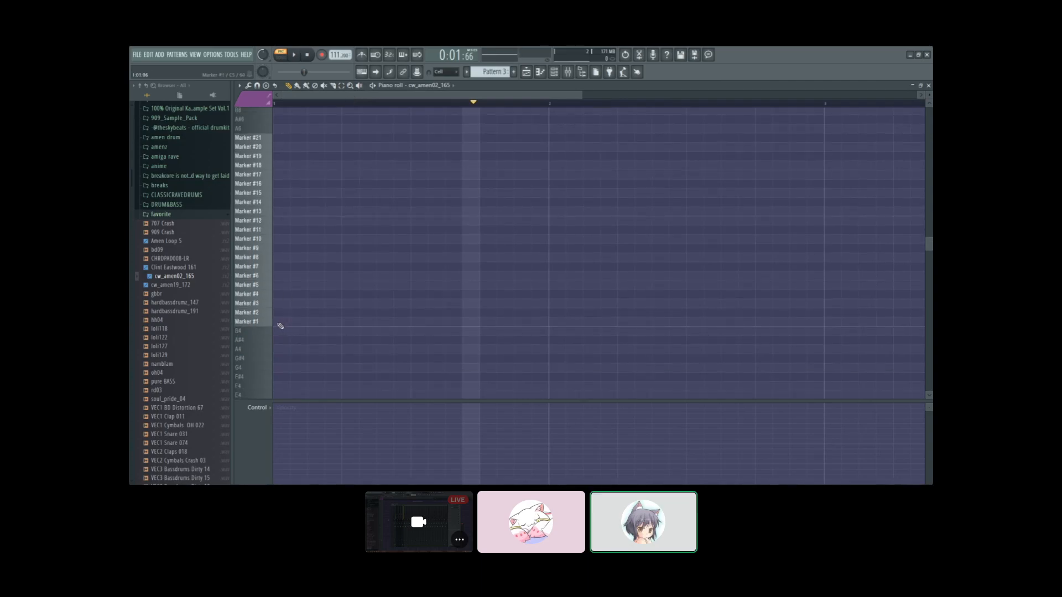
Step: Place two half-beat Marker #1 notes at the pattern start, play them, and add a one-beat Marker #2 note right after
left_click(280, 322)
left_click(323, 322)
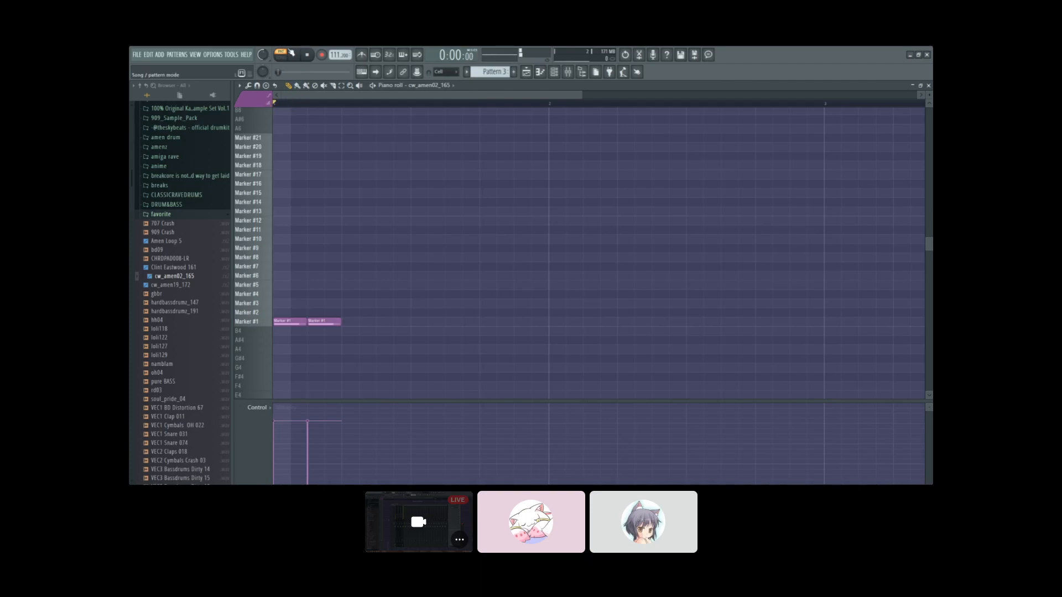
key("space")
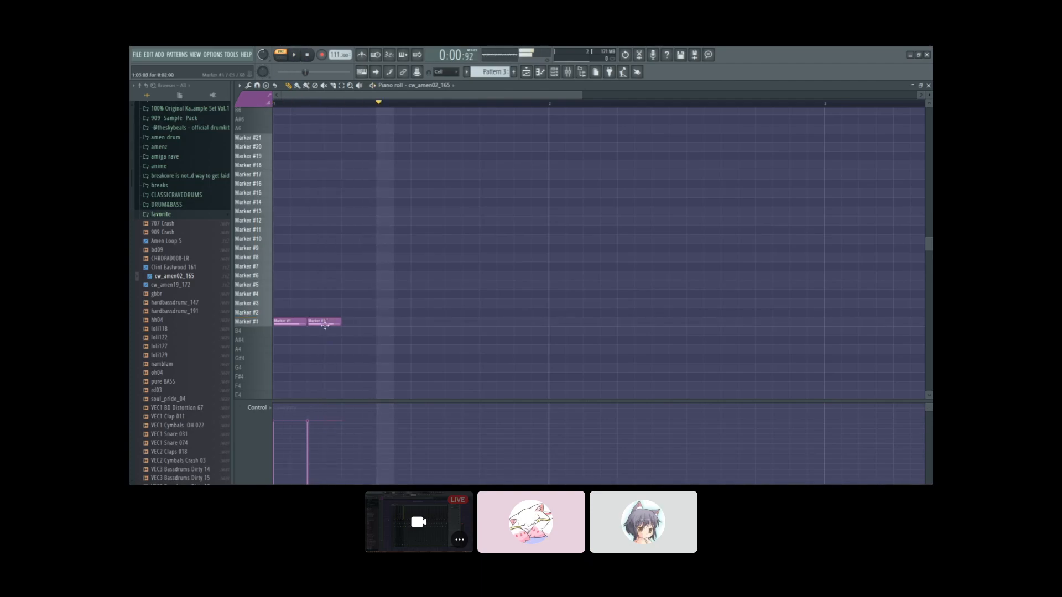
mouse_move(359, 321)
left_mouse_down()
mouse_move(362, 304)
mouse_move(410, 314)
left_mouse_up()
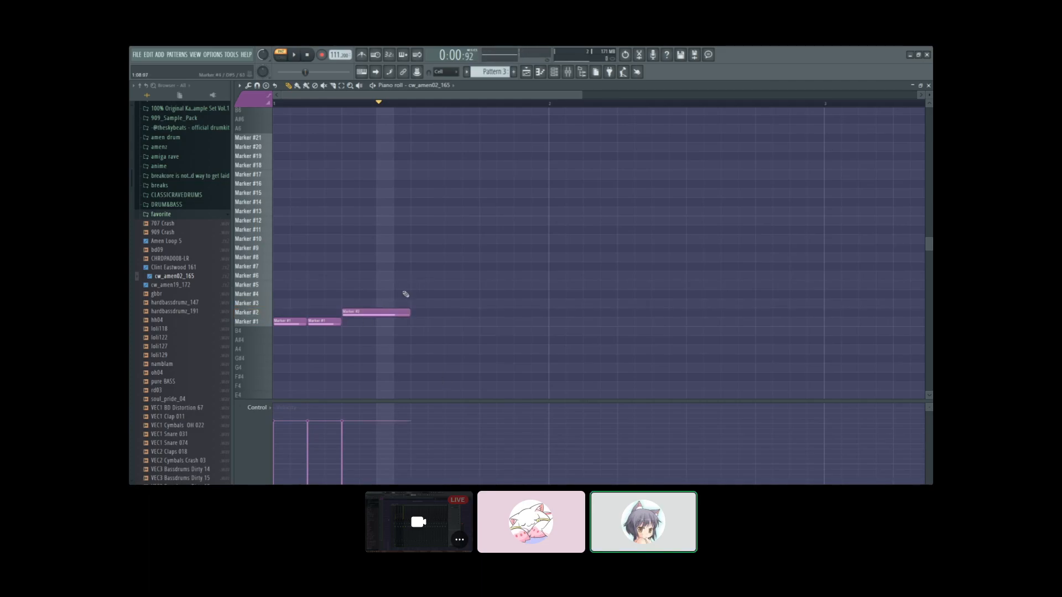
Step: Chop the selected Marker #2 note into very fine slices with a shortened time multiplier and play the result
left_click_drag(416, 272, 370, 330)
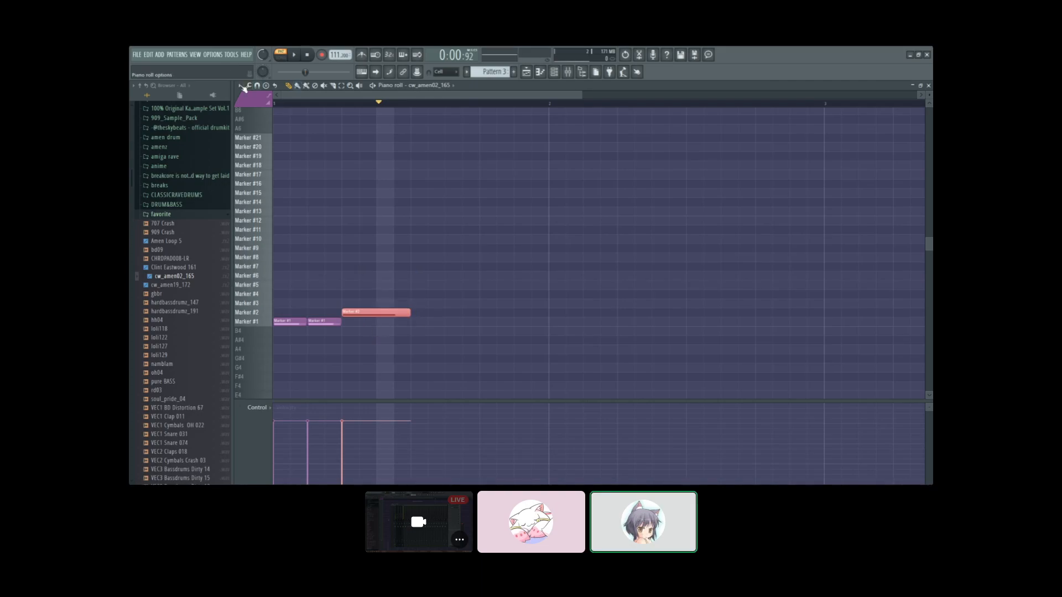
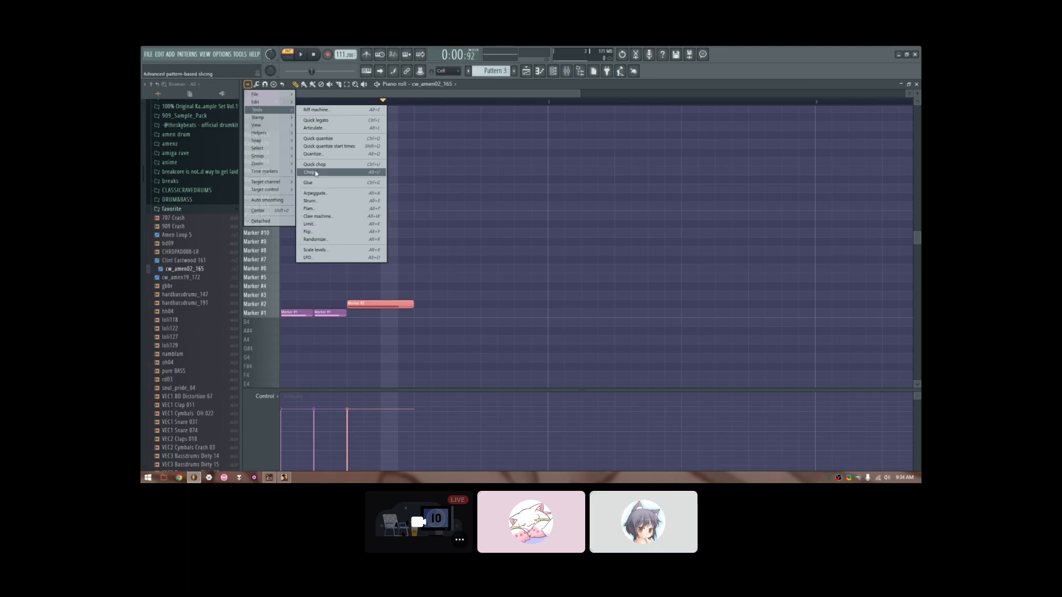
left_click(377, 175)
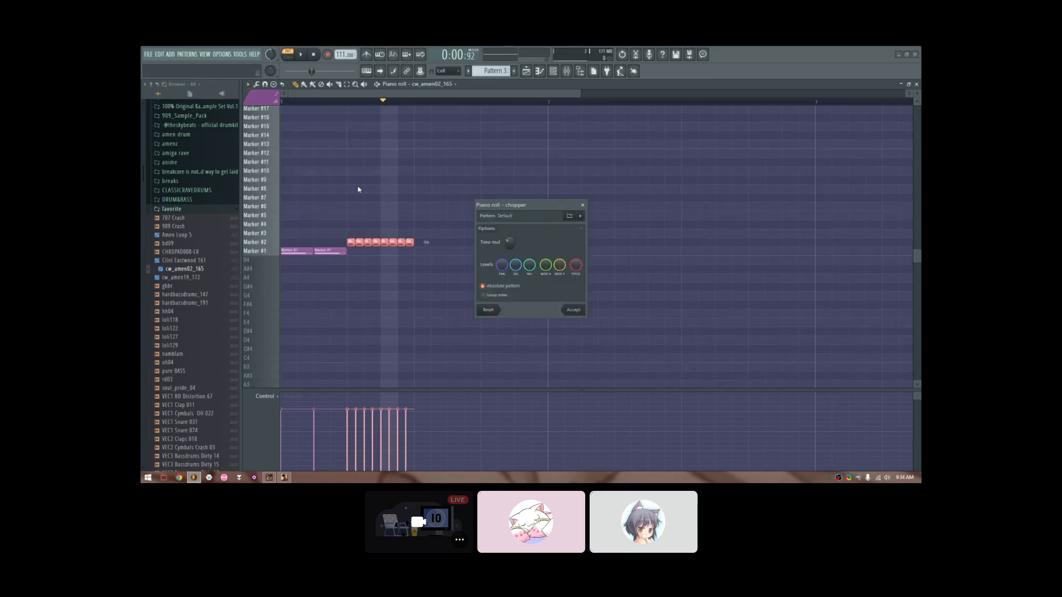
mouse_move(516, 204)
left_mouse_down()
mouse_move(517, 165)
mouse_move(510, 208)
mouse_move(511, 197)
left_mouse_up()
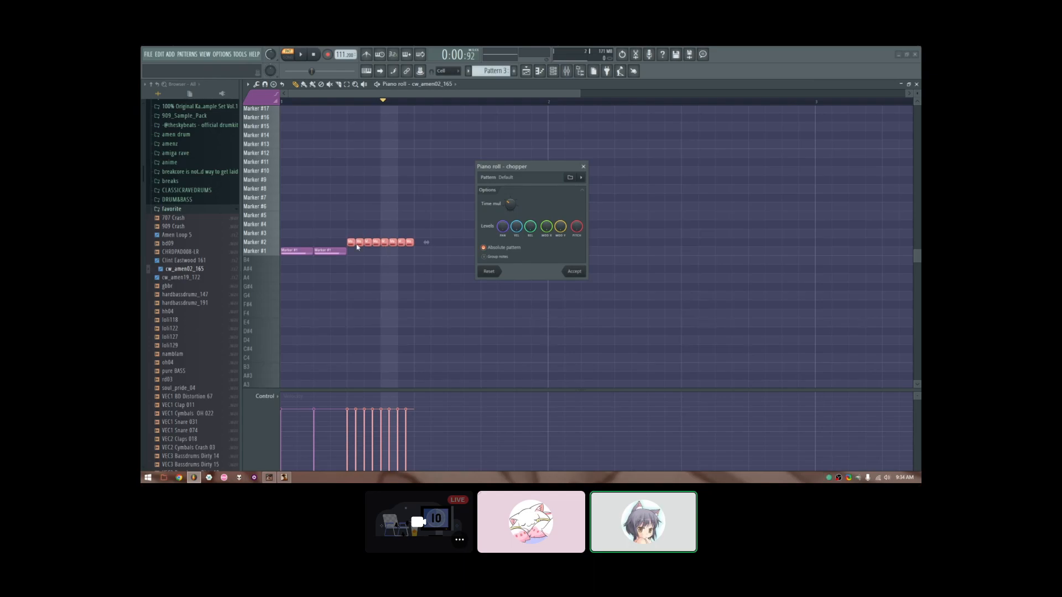
left_click_drag(514, 205, 513, 200)
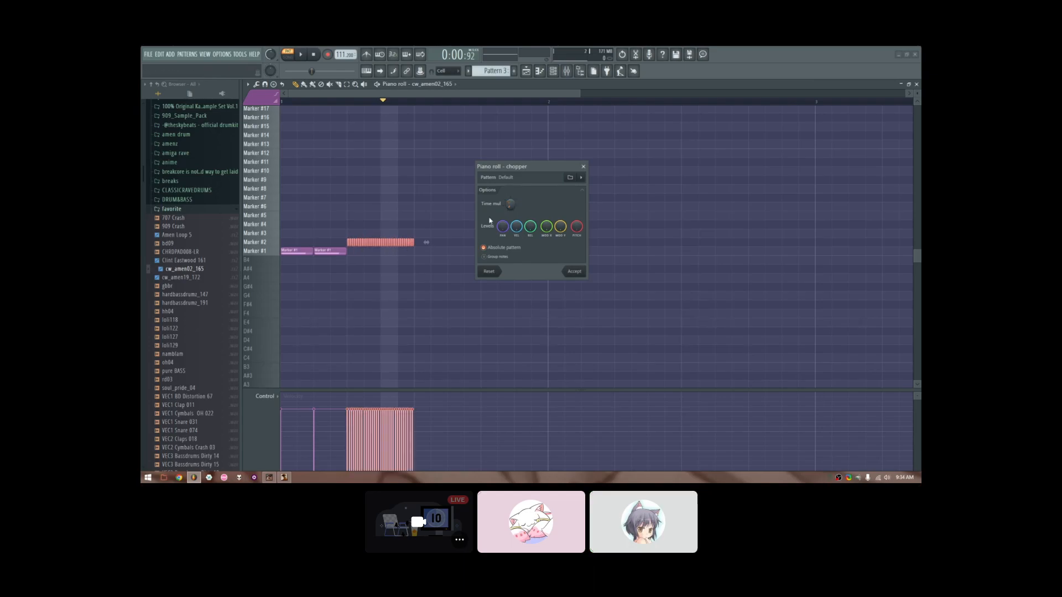
left_click(574, 271)
left_click(301, 55)
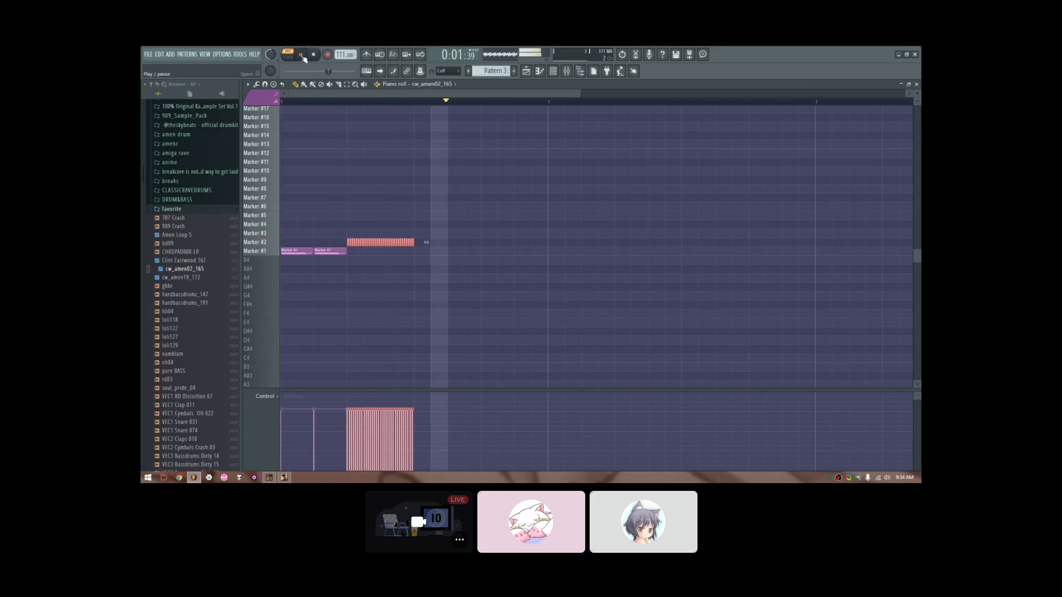
scroll(387, 166, "down", 1)
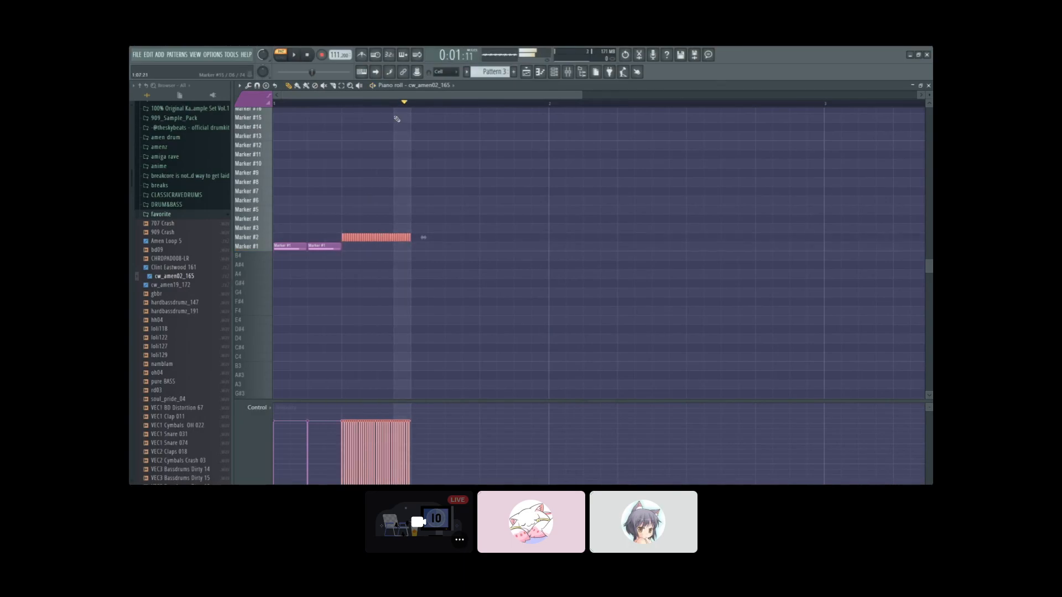
Step: Shape the chopped Marker #2 velocities with a fall in the first part and a rise at the end, and play the pattern
scroll(468, 184, "up", 3, "ctrl")
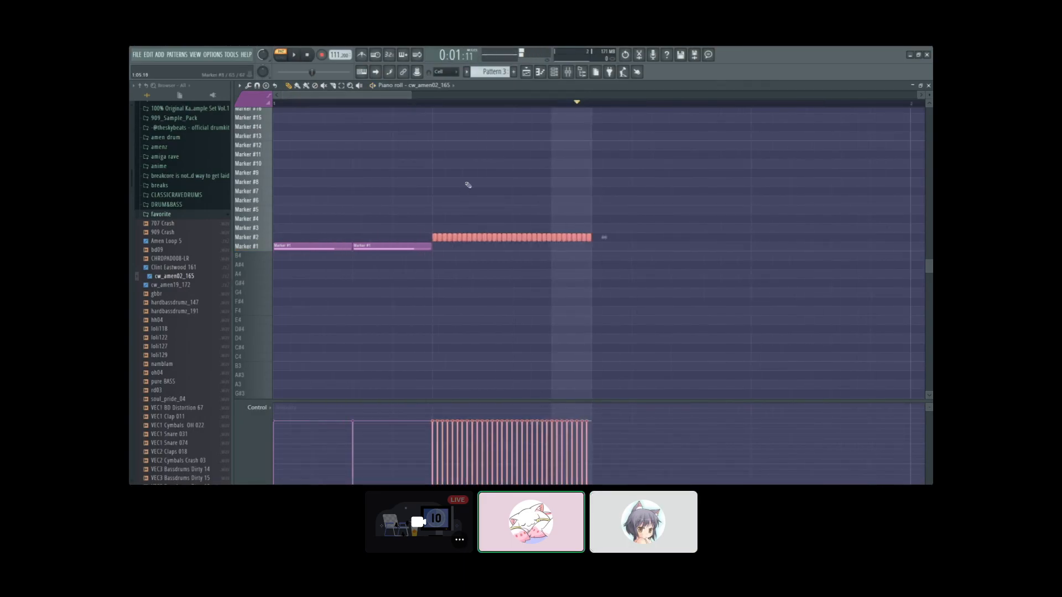
scroll(468, 185, "down", 1)
left_click(524, 178, "ctrl")
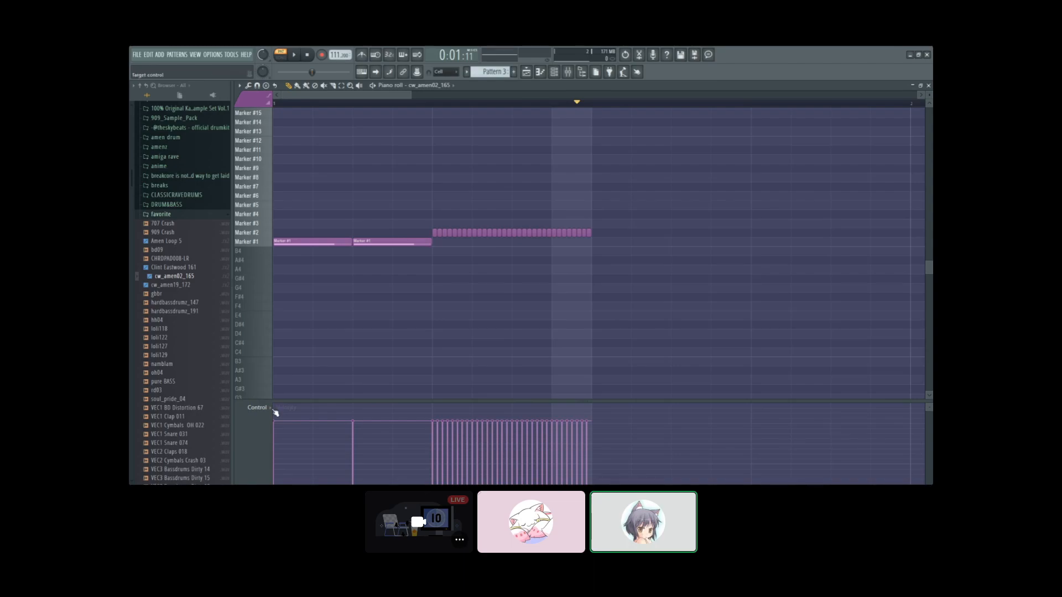
scroll(405, 199, "down", 1)
scroll(476, 199, "up", 2)
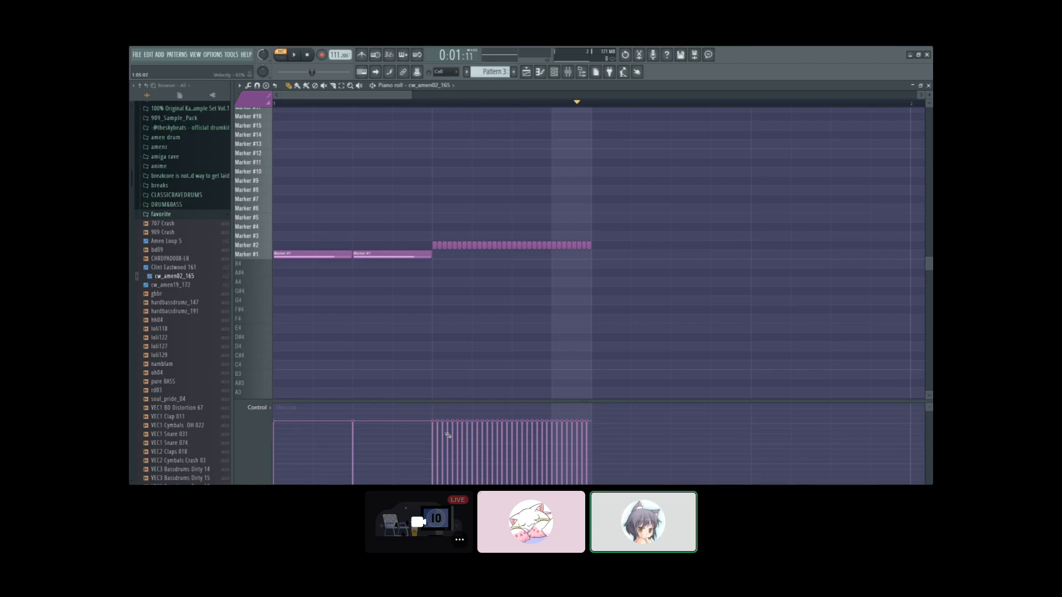
left_click_drag(441, 428, 489, 463)
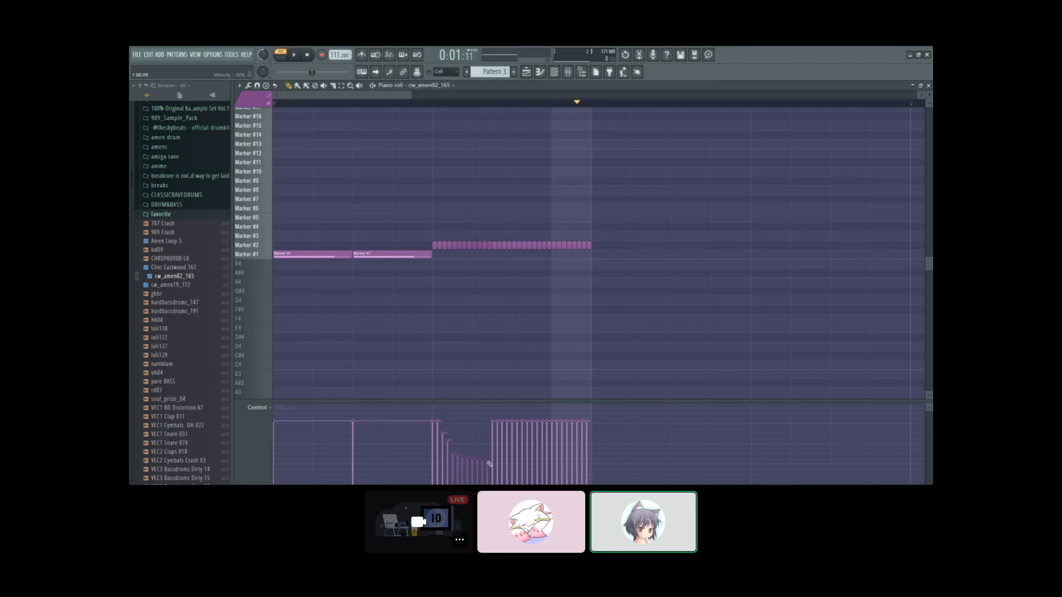
left_click_drag(554, 471, 586, 421)
left_click(295, 56)
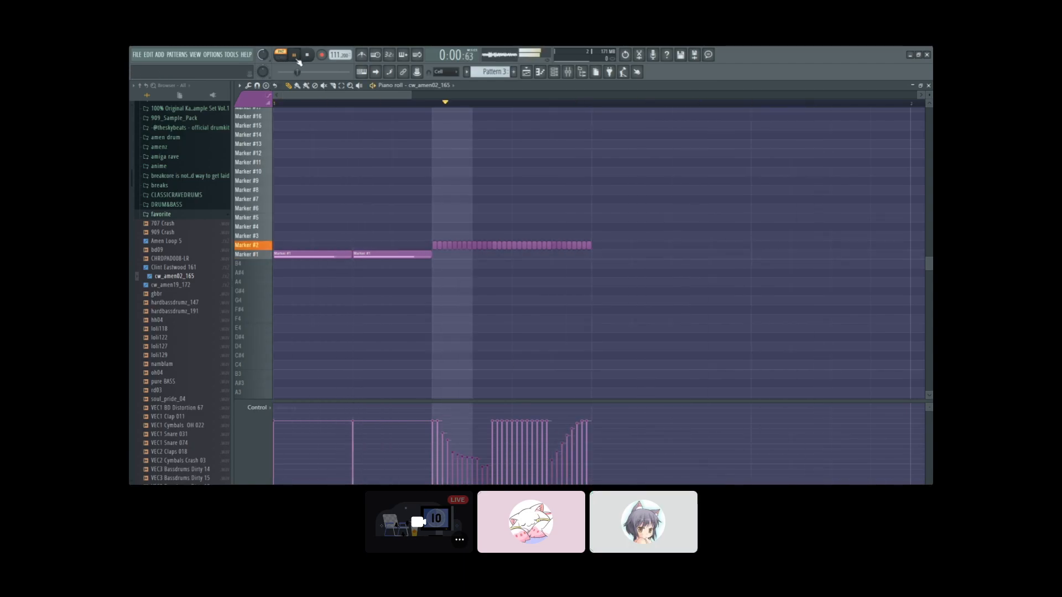
left_click(293, 56)
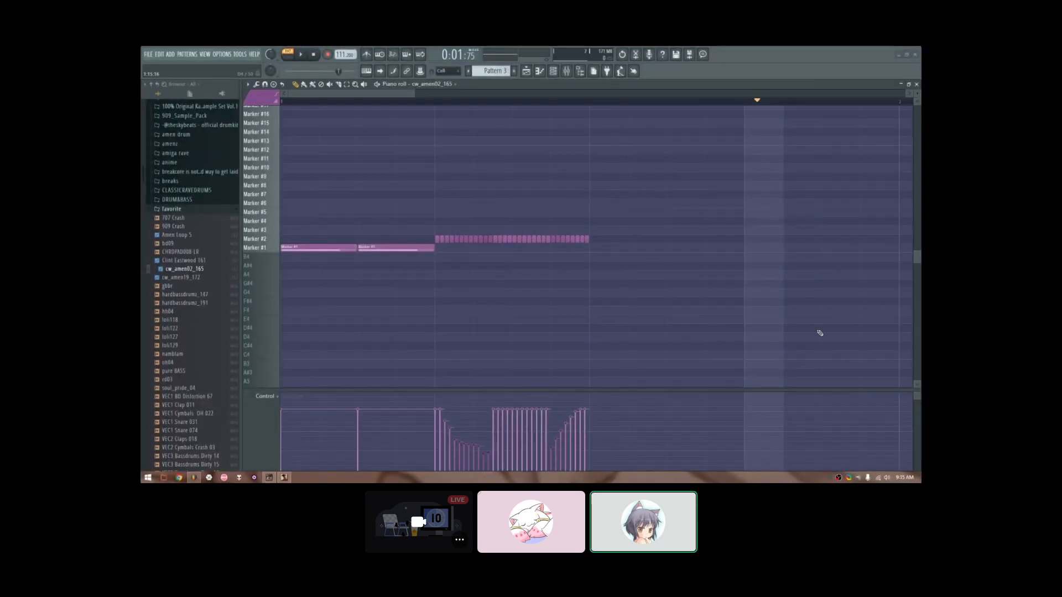
Step: Shape the fine pitch of the chopped Marker #2 notes to fall from high to low and rise at the end, auditioning the pattern
left_click(266, 396)
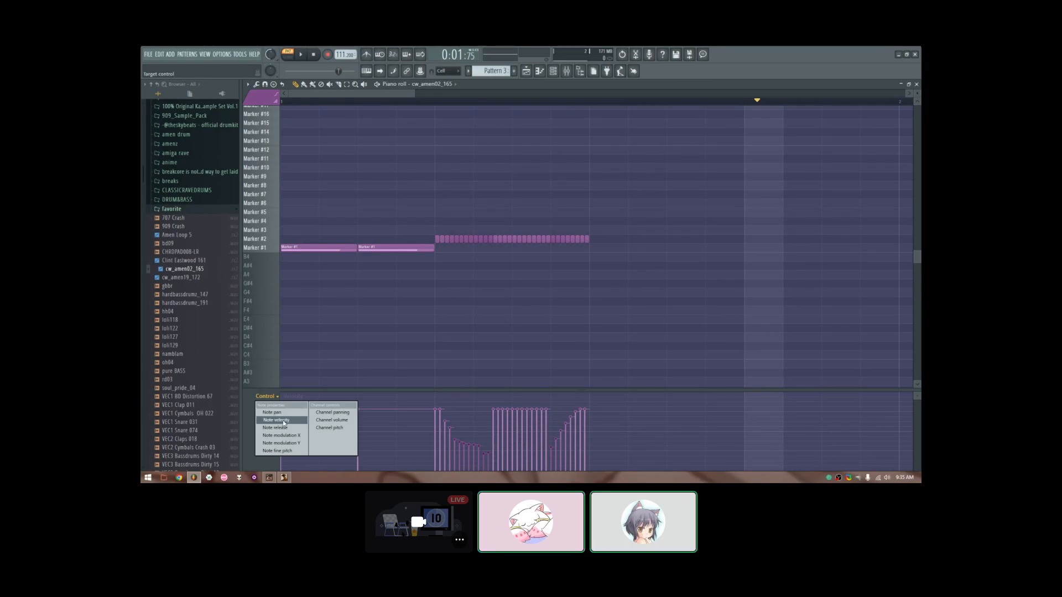
left_click(286, 453)
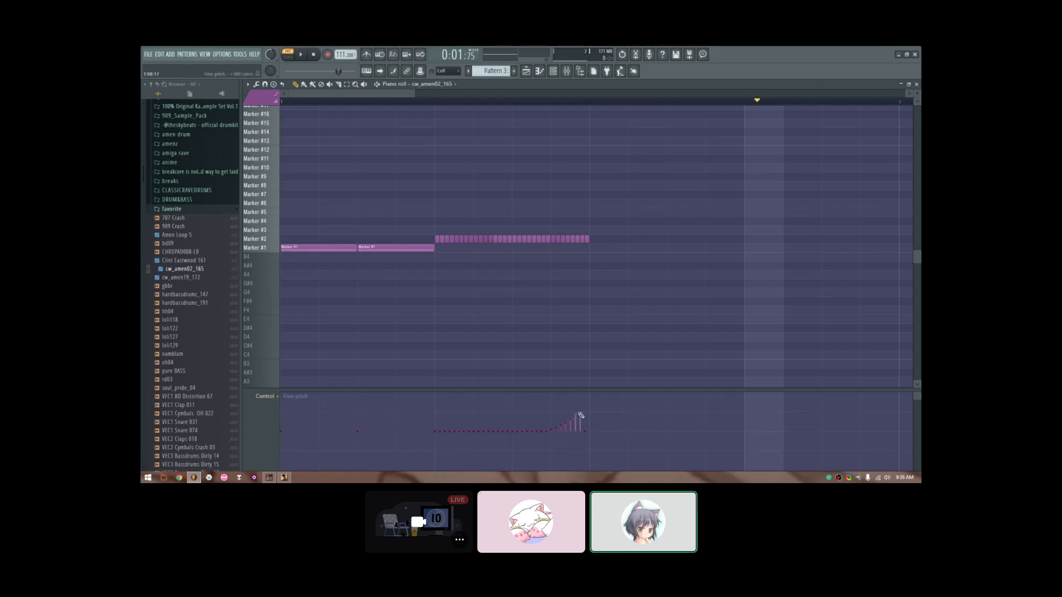
left_click(300, 53)
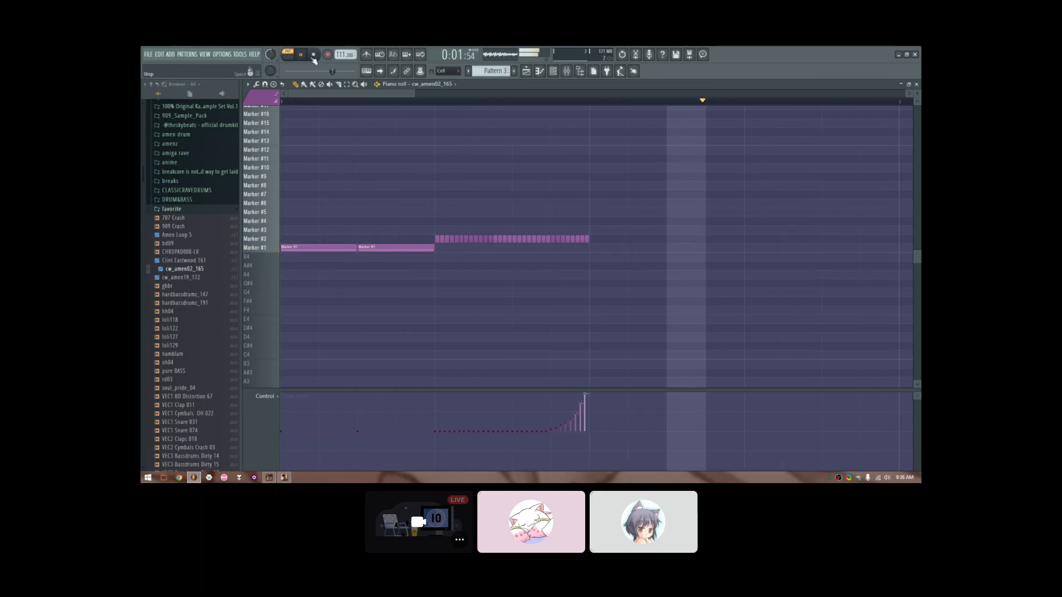
left_click(313, 55)
left_click_drag(436, 401, 542, 456)
left_click(309, 54)
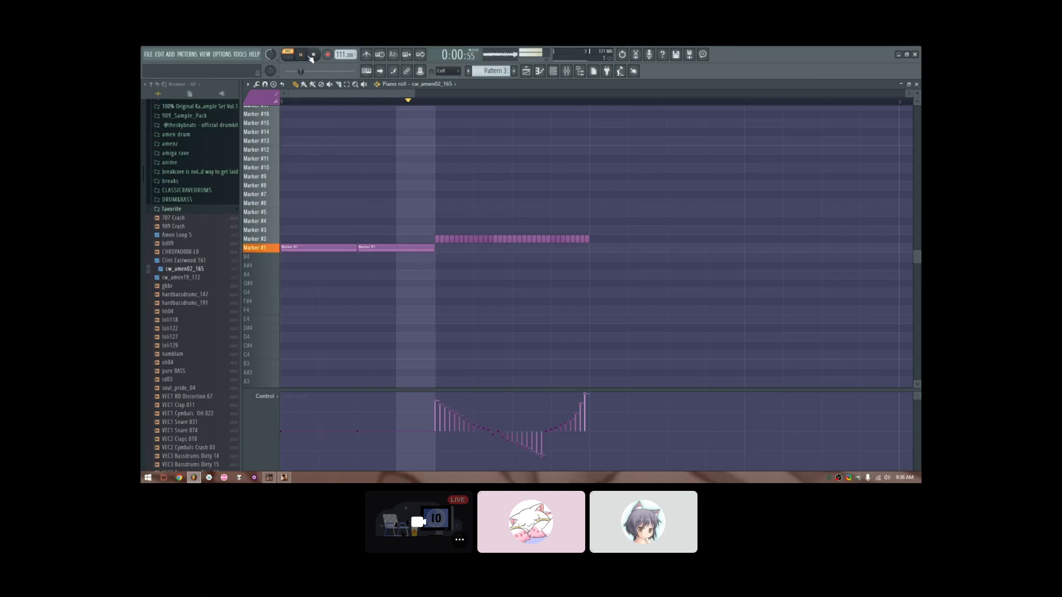
left_click(313, 56)
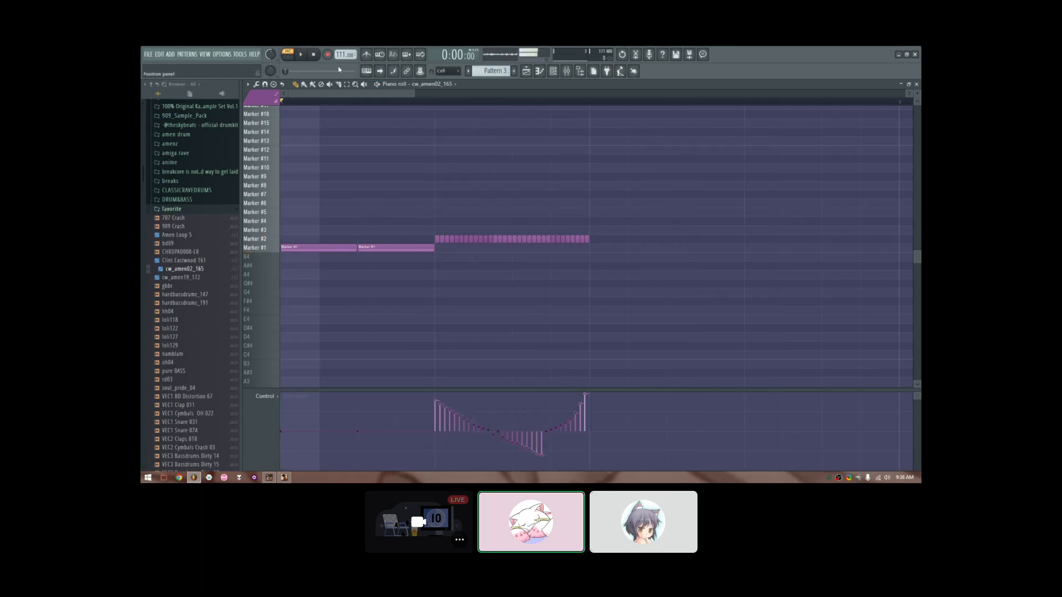
Step: Set the note pan to maximum for the first half of the chopped Marker #2 notes and minimum for the second half, and play the result
left_click_drag(416, 94, 579, 129)
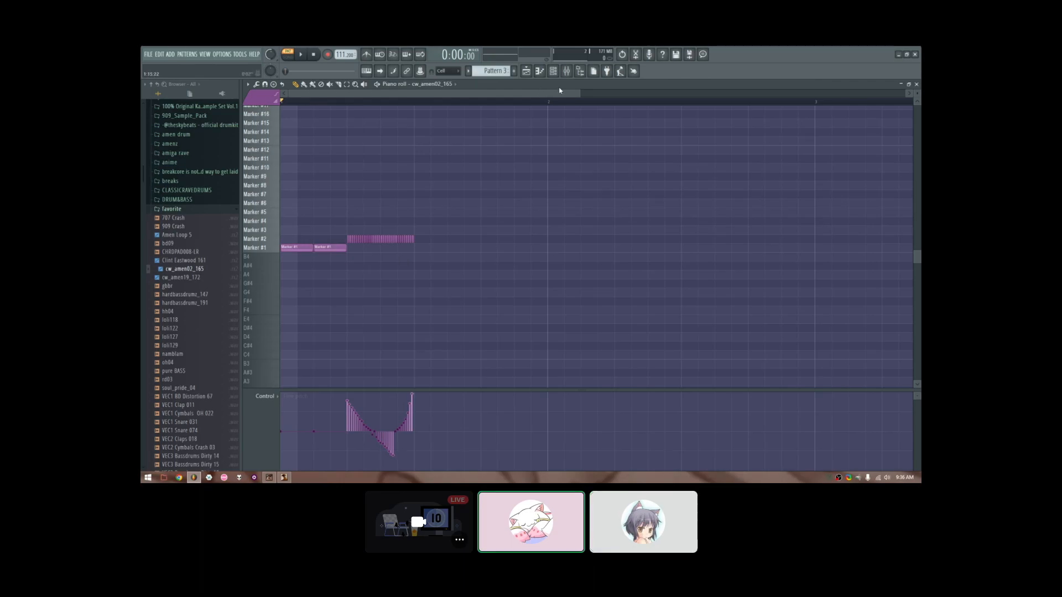
left_click_drag(579, 93, 451, 203)
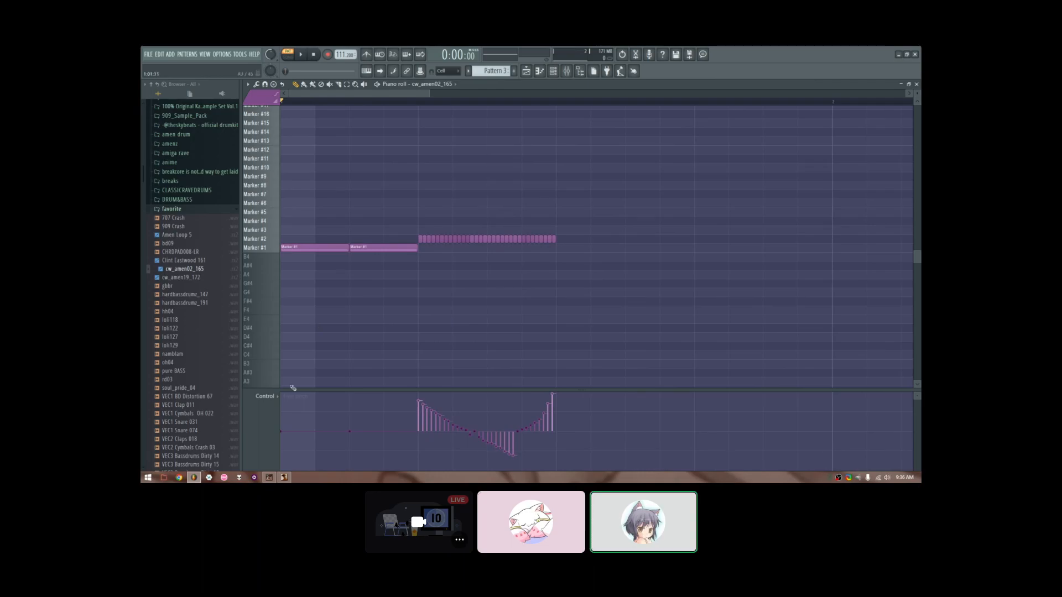
left_click(265, 396)
left_click(277, 412)
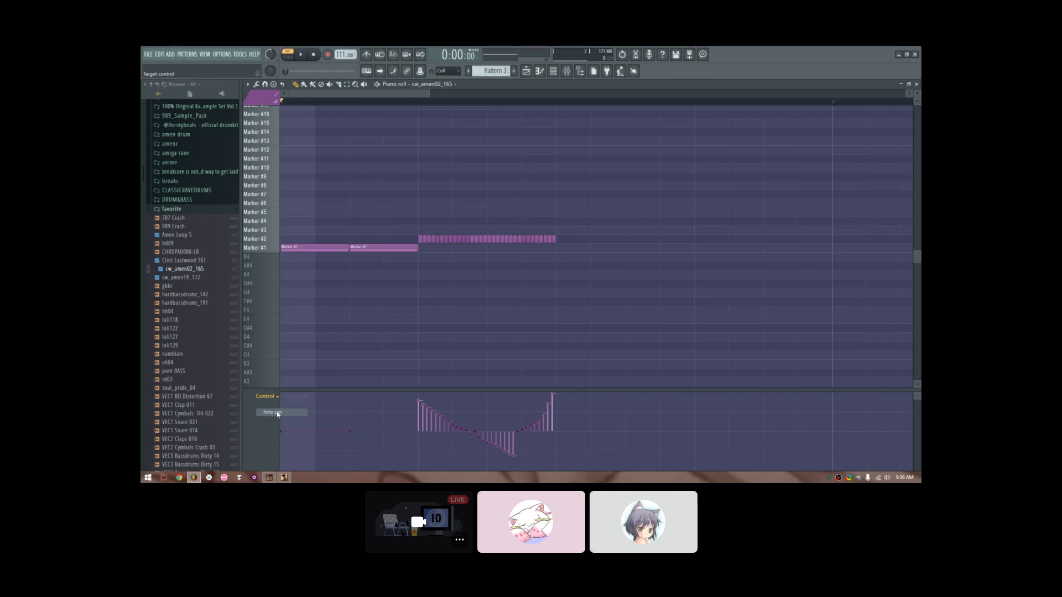
left_click_drag(418, 398, 484, 399)
left_click_drag(491, 469, 555, 468)
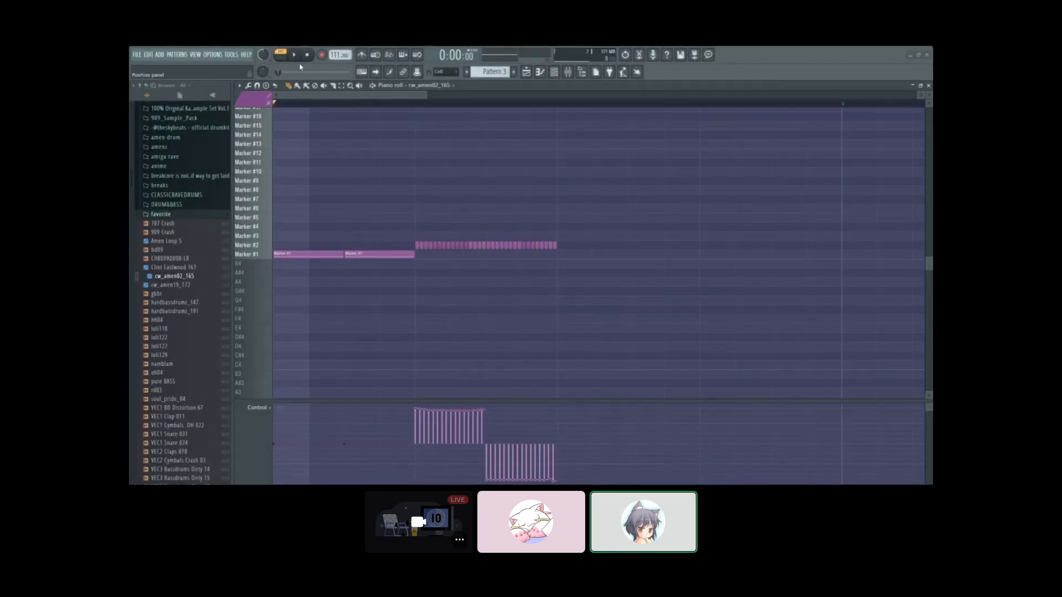
left_click(302, 55)
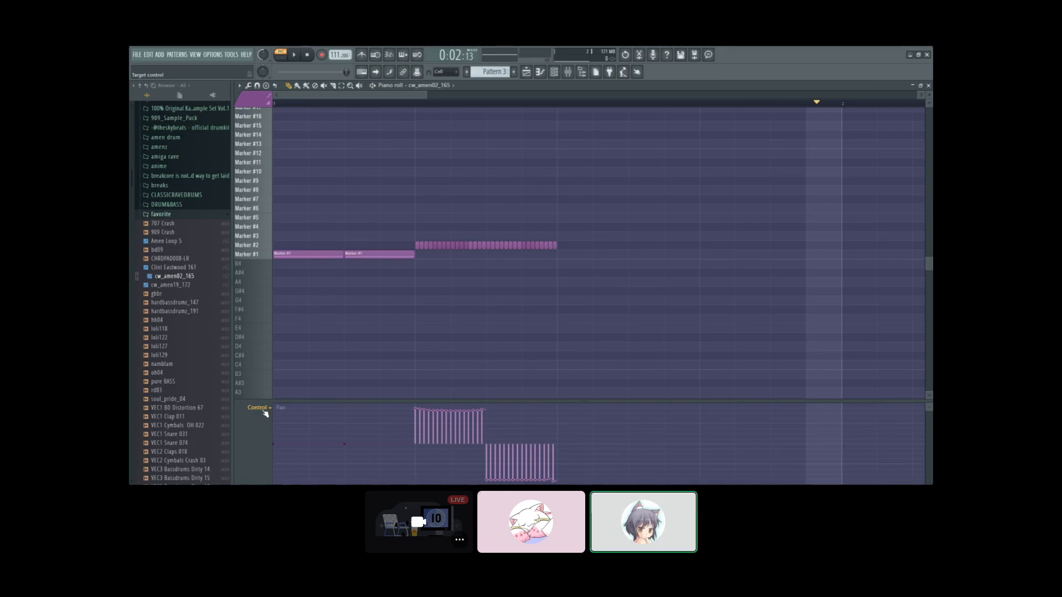
Step: Save the project and place a half-beat Marker #1 note at the start of the empty Pattern 4
key("ctrl+s")
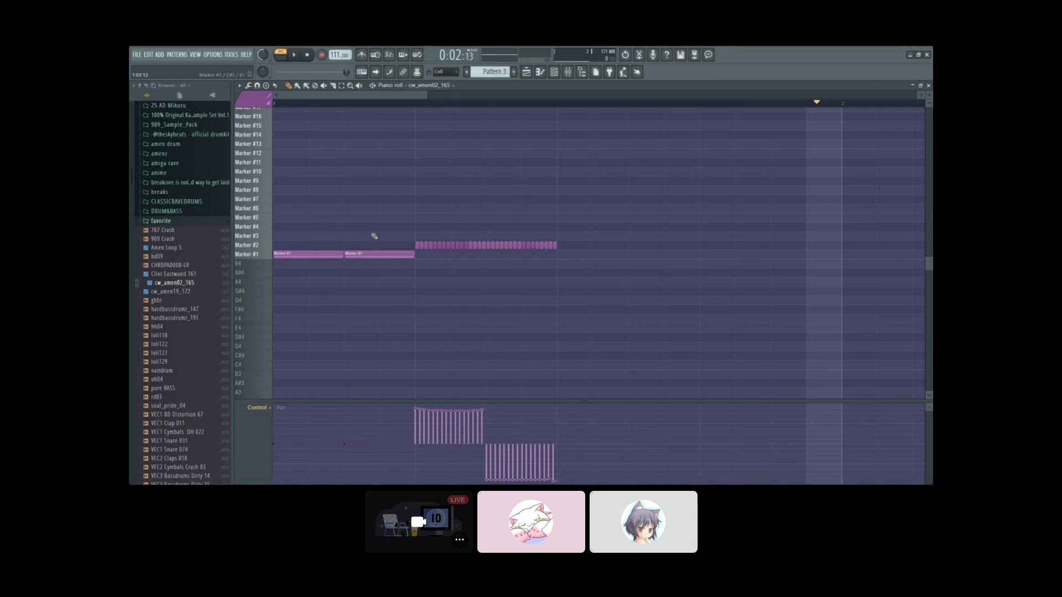
scroll(528, 254, "up", 5)
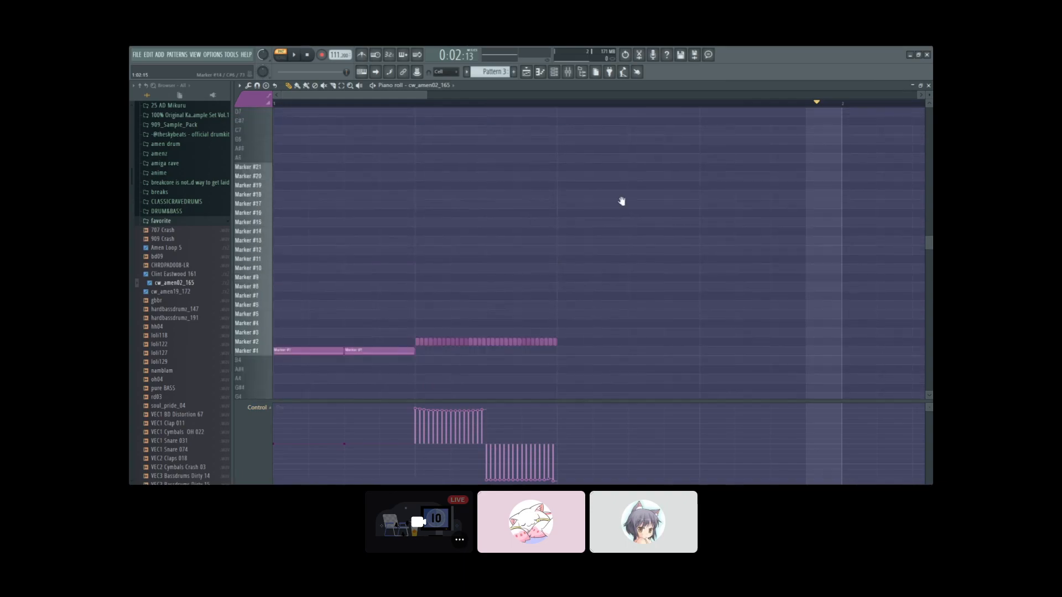
scroll(569, 268, "down", 4)
left_click_drag(421, 98, 560, 97)
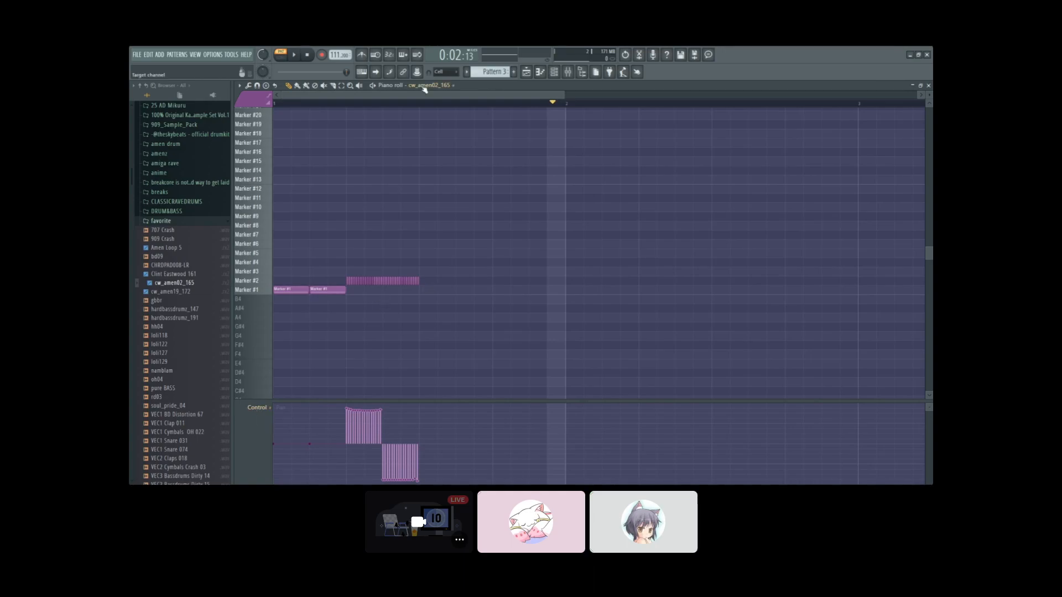
left_click_drag(422, 96, 412, 98)
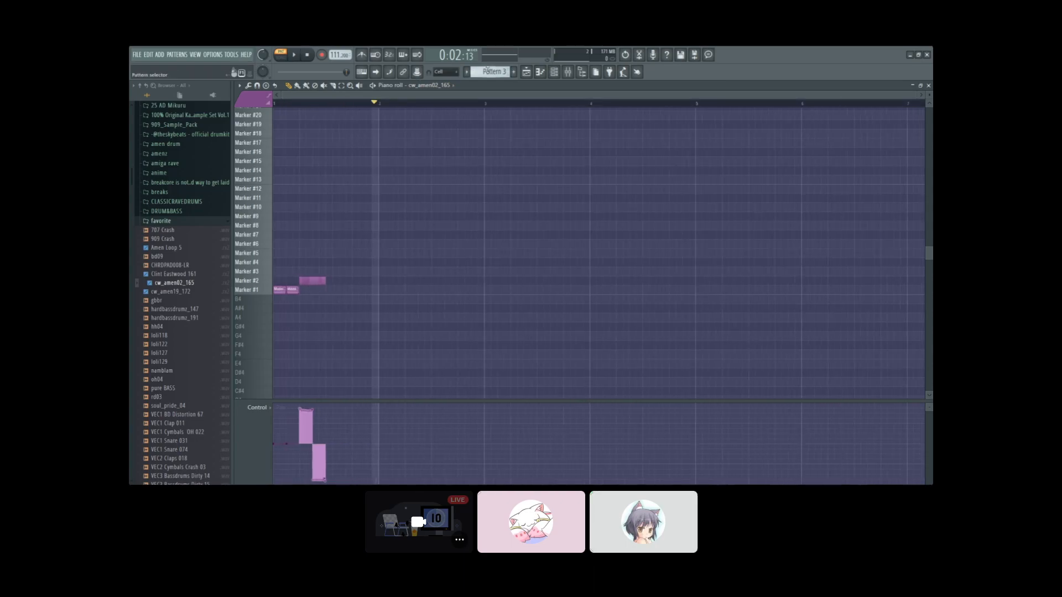
scroll(487, 71, "down", 1)
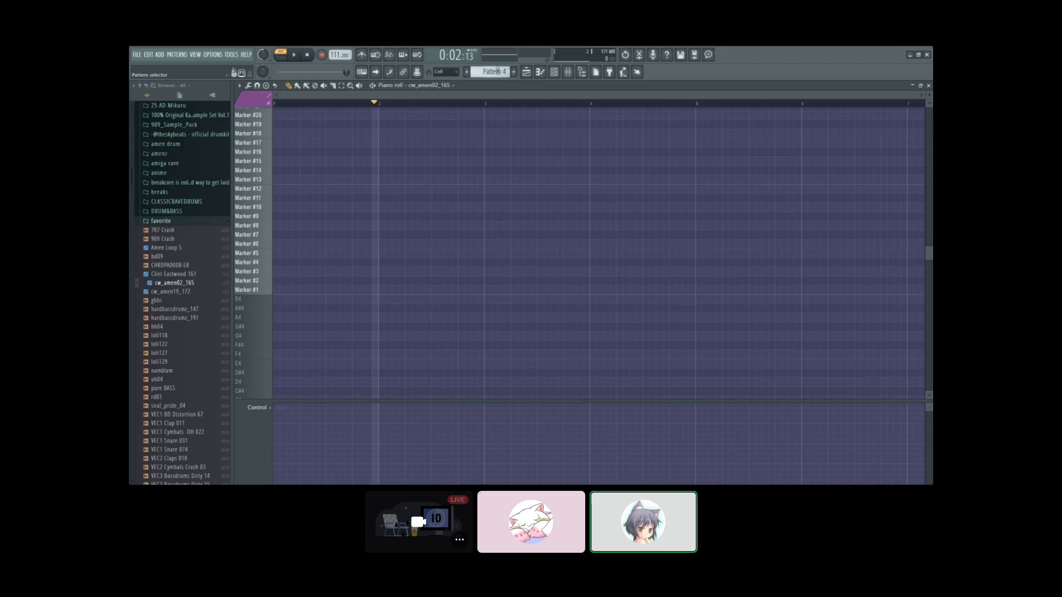
scroll(497, 71, "up", 1)
scroll(497, 71, "down", 1)
scroll(332, 254, "up", 2)
left_click(276, 332)
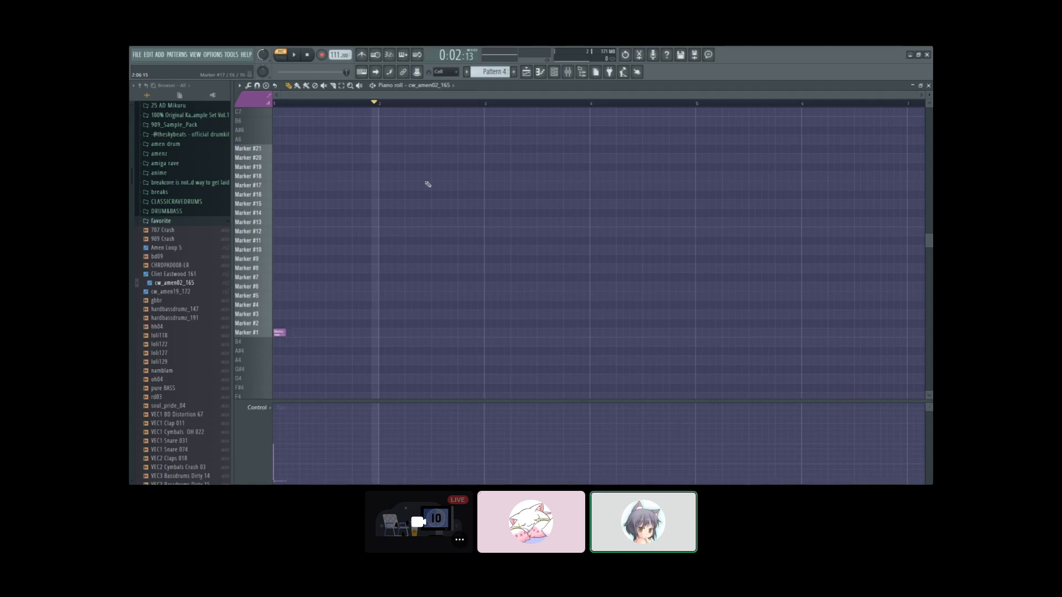
Step: Centre the pan of the Marker #4 note in its note properties and accept the change
scroll(394, 234, "up", 1)
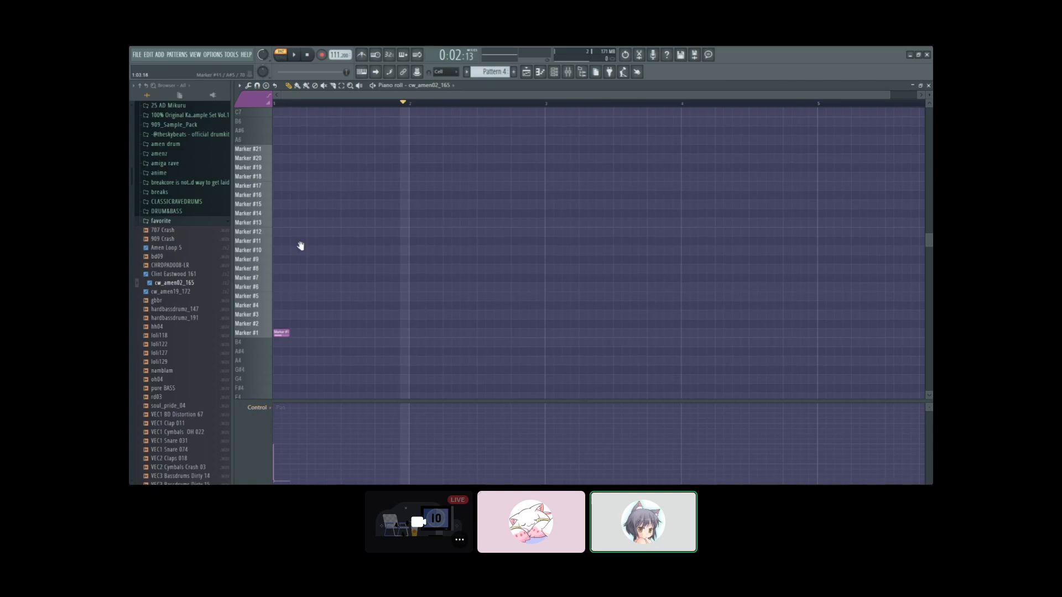
scroll(300, 246, "up", 1)
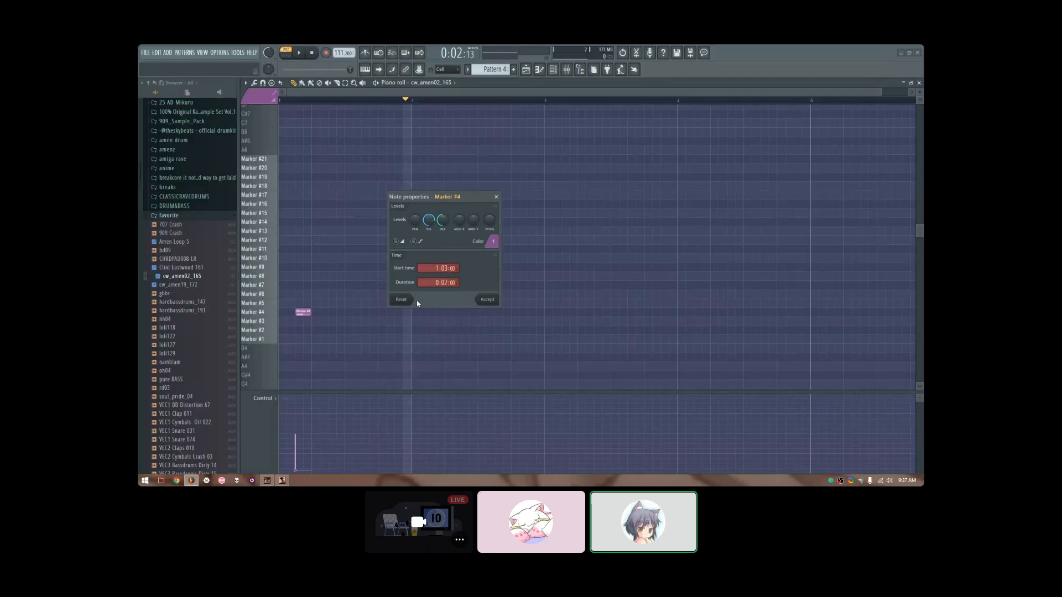
left_click(490, 302)
left_click(332, 294)
right_click(337, 297)
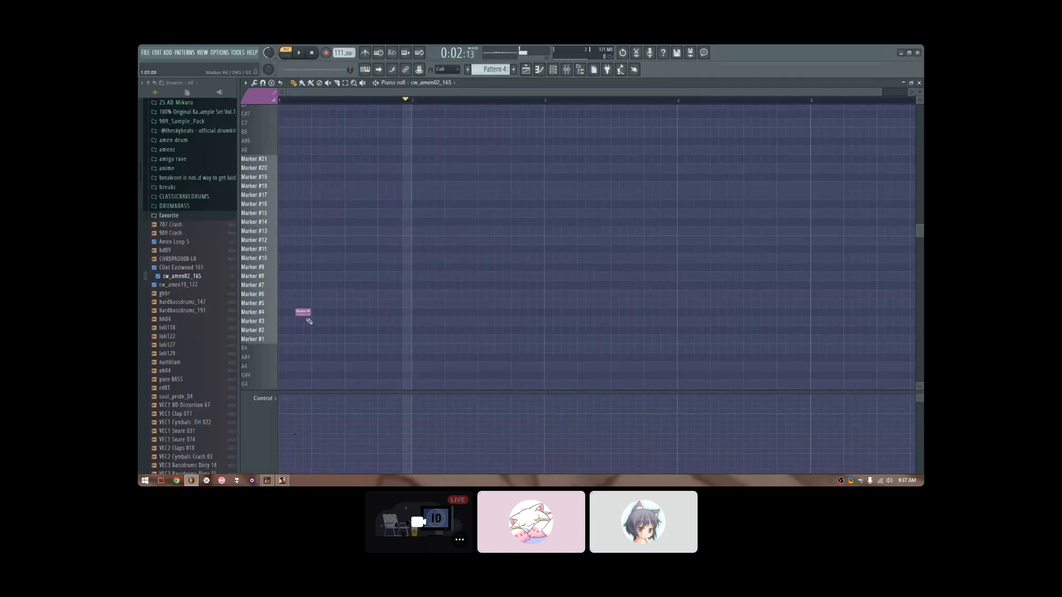
left_click(295, 310)
left_click(333, 294)
right_click(334, 295)
Step: Move the note through Marker #3 to Marker #1 at the start of Pattern 4
left_click_drag(302, 313, 312, 323)
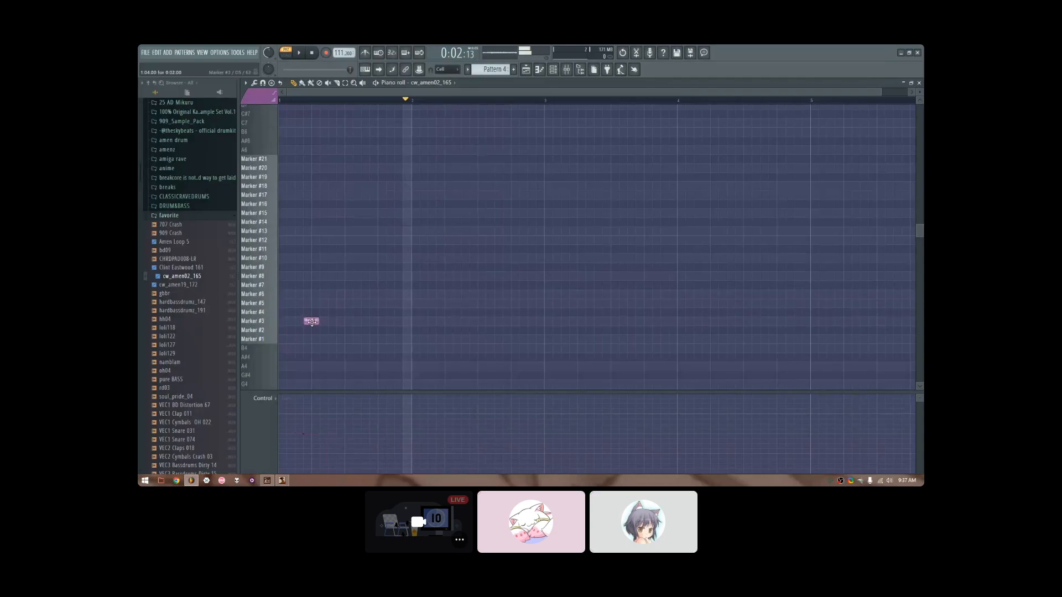
left_click(275, 399)
left_click(275, 399)
left_click(275, 400)
left_click(275, 406)
mouse_move(309, 321)
left_mouse_down()
mouse_move(312, 338)
mouse_move(280, 339)
left_mouse_up()
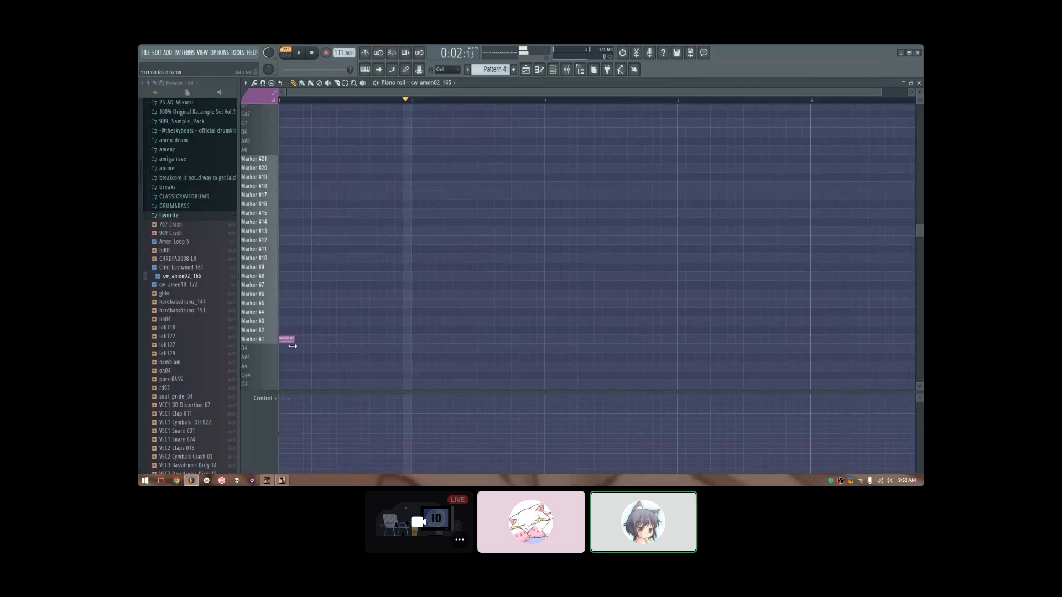
Step: Review the level, colour and time settings in the Marker #1 note's properties and close them
left_click_drag(880, 90, 663, 90)
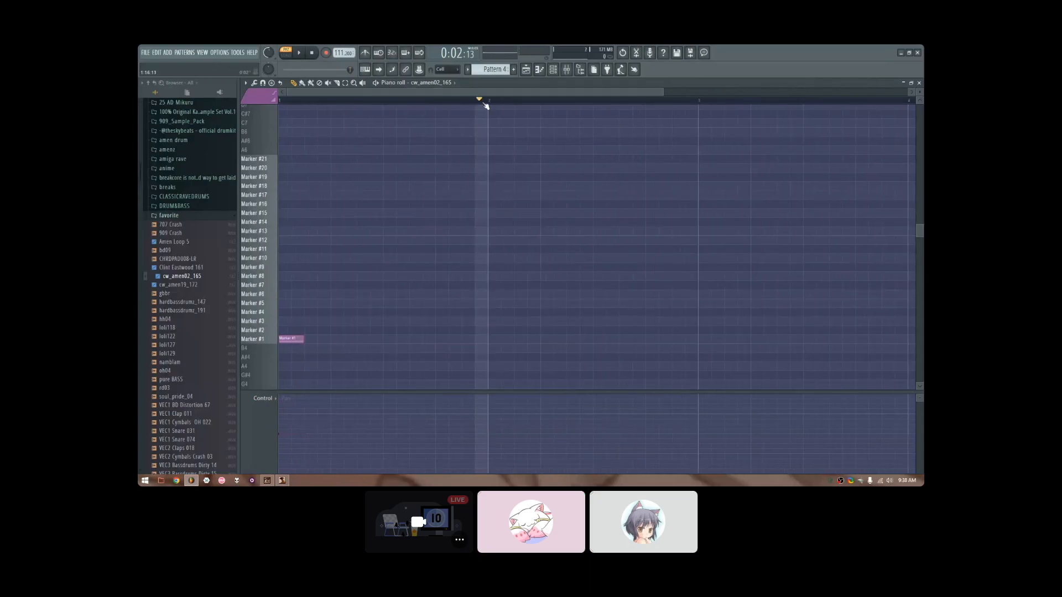
double_click(284, 341)
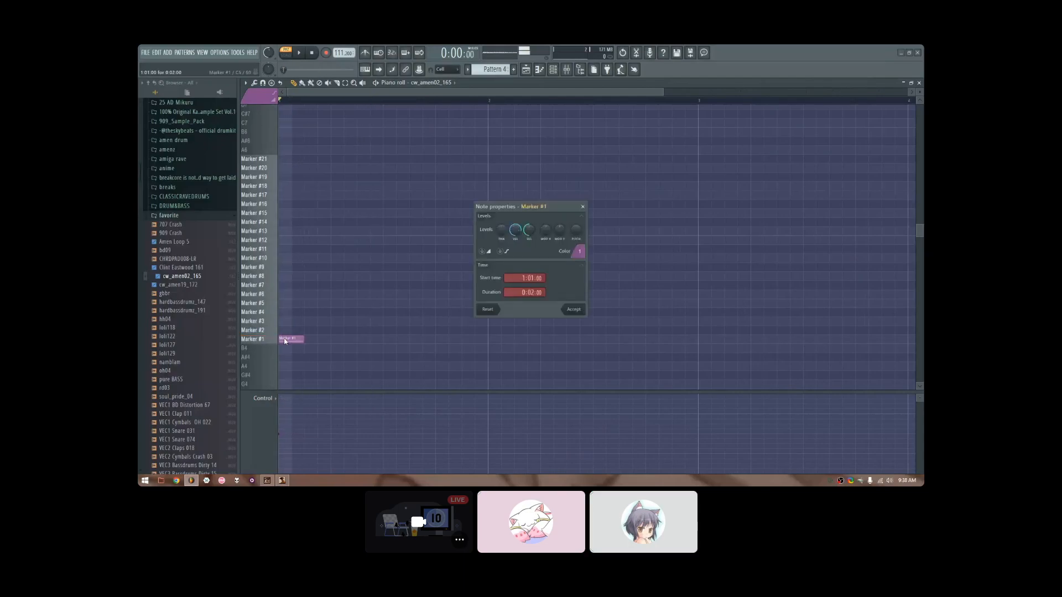
left_click_drag(518, 214, 439, 204)
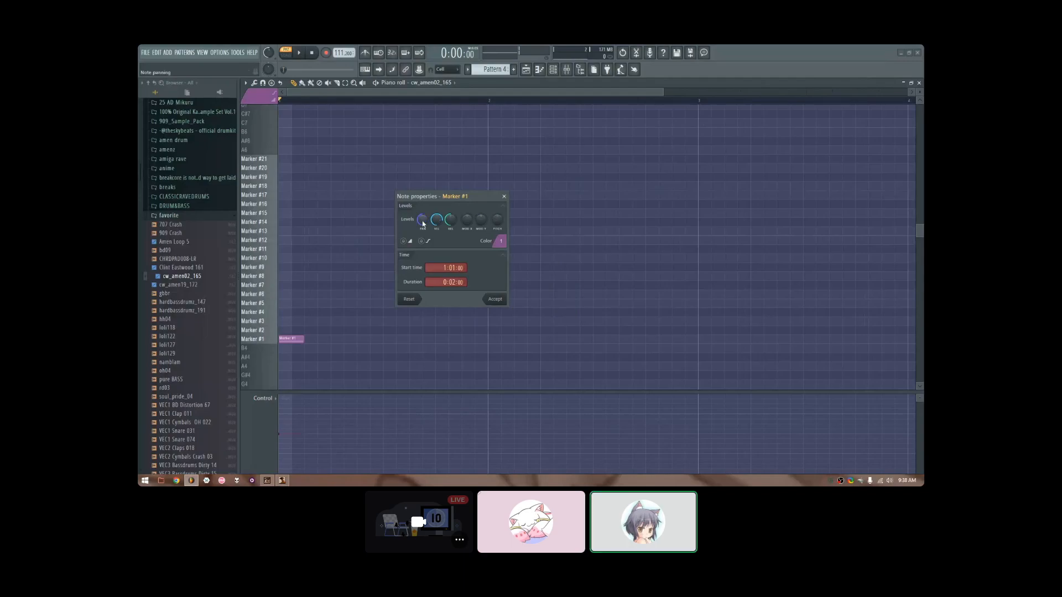
left_click(501, 240)
left_click(453, 196)
left_click(504, 197)
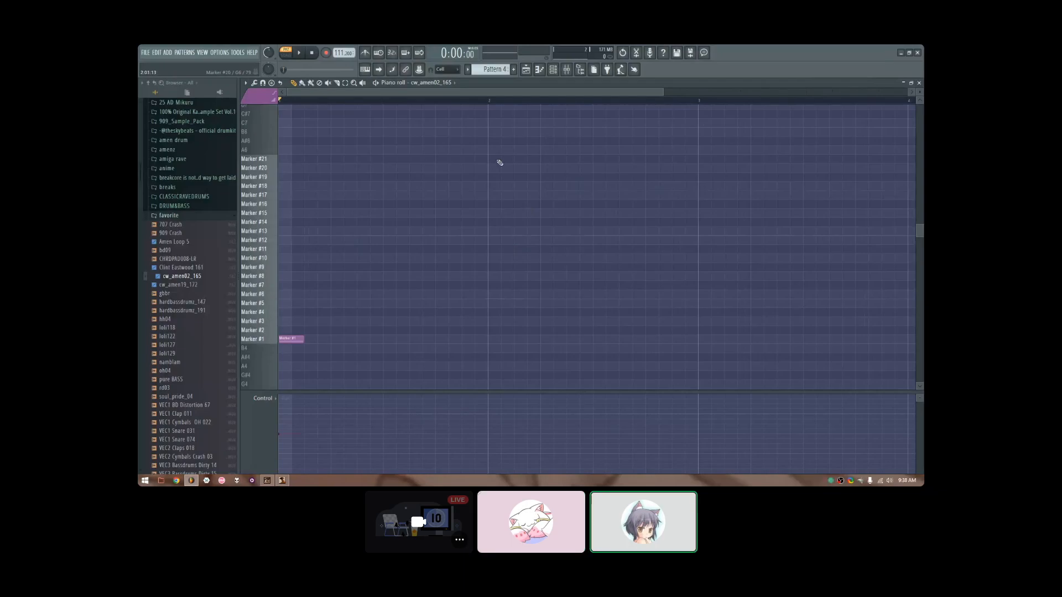
Step: Switch to the first magical8bitPlug channel's piano roll and place a one-bar A#3 note at the start of Pattern 5
left_click(445, 82)
left_click(445, 114)
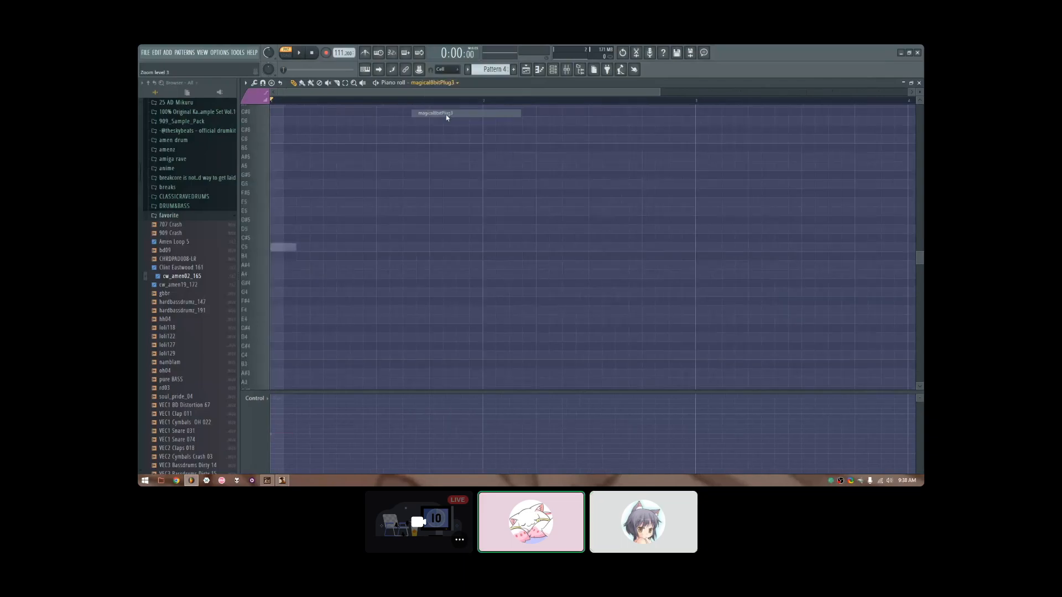
scroll(485, 73, "down", 1)
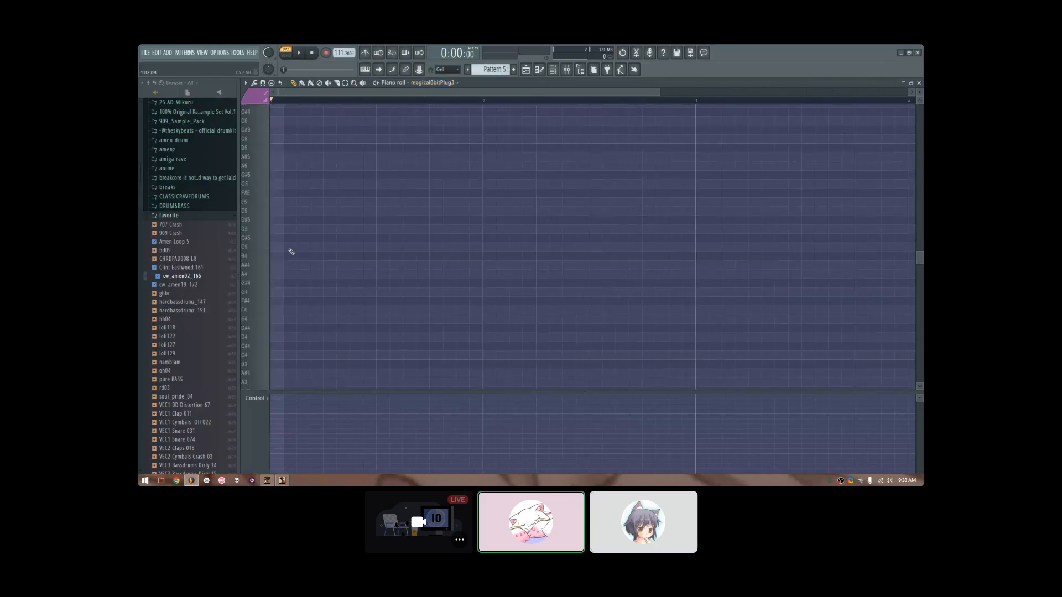
scroll(287, 263, "down", 3)
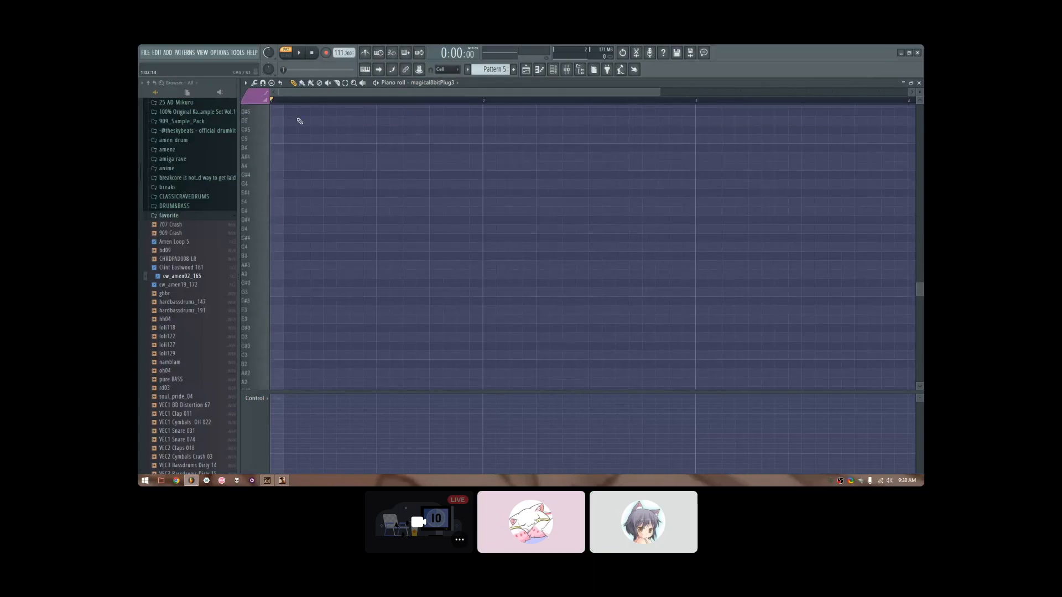
left_click(274, 268)
left_click_drag(283, 265, 464, 272)
Step: Play the A#3 note and check the channels in the channel rack
key("space")
key("space")
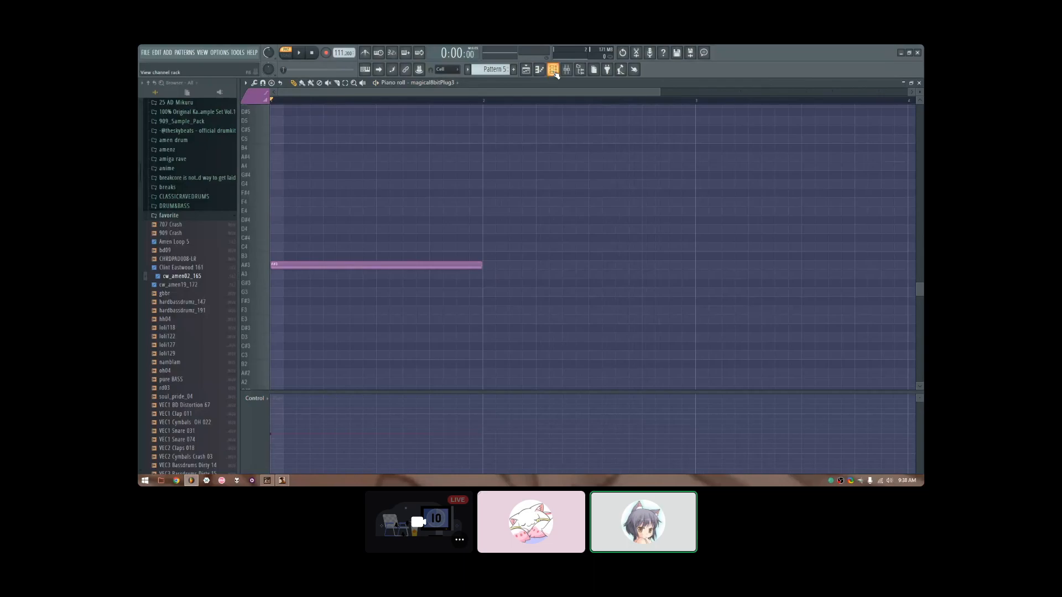
left_click(553, 69)
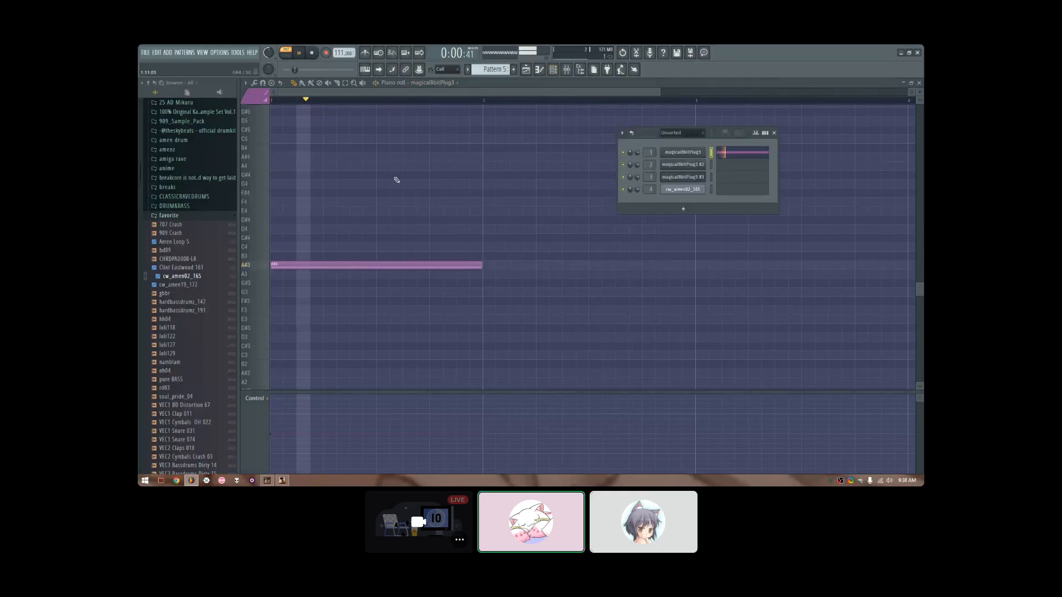
key("F6")
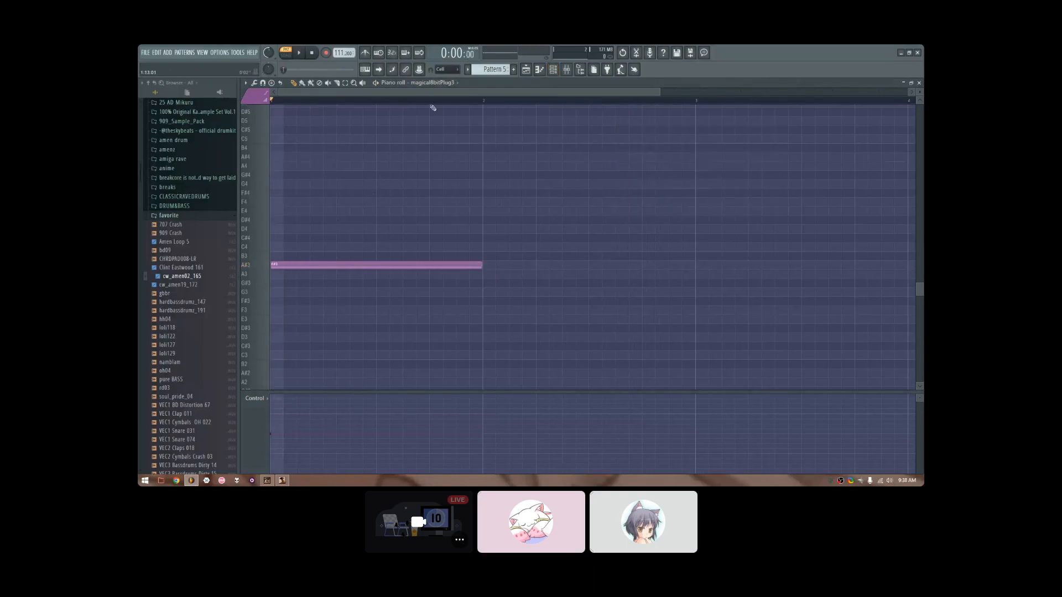
Step: Add a Sytrus channel, load its Default preset and close the plugin window
scroll(481, 223, "up", 1)
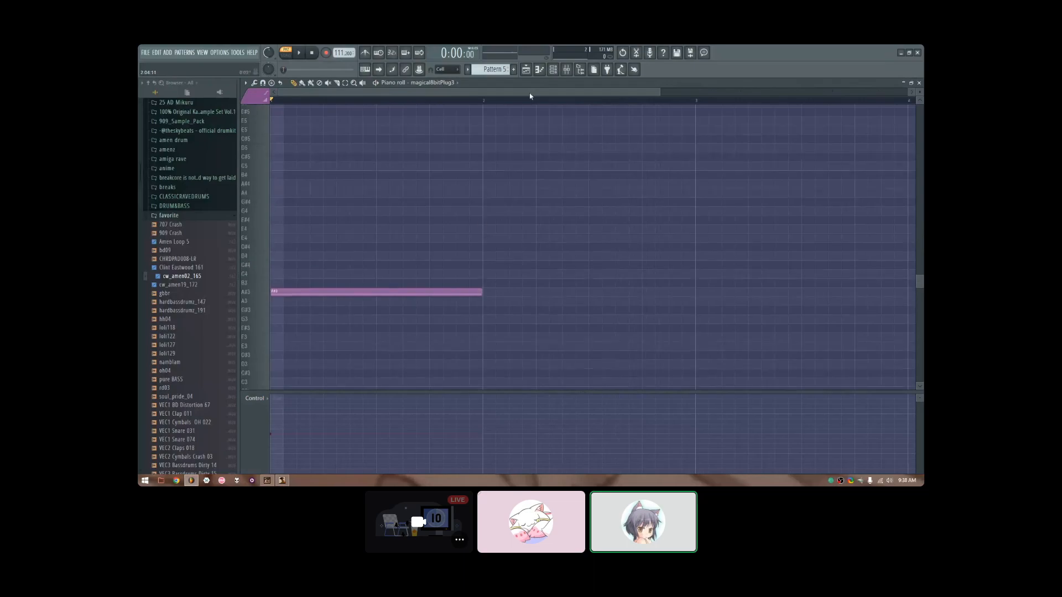
left_click(556, 72)
left_click(676, 209)
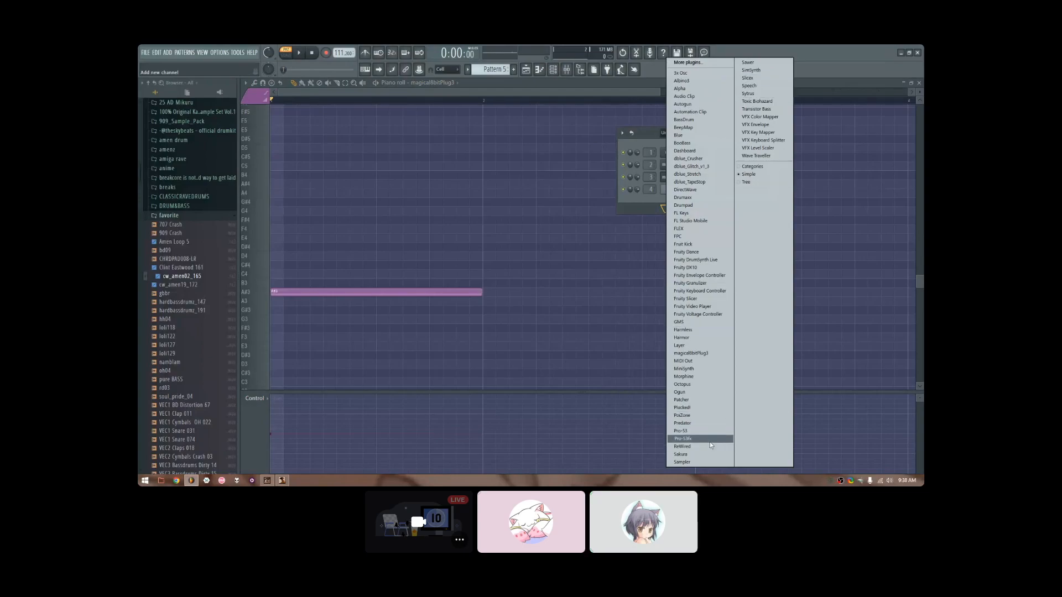
left_click(749, 93)
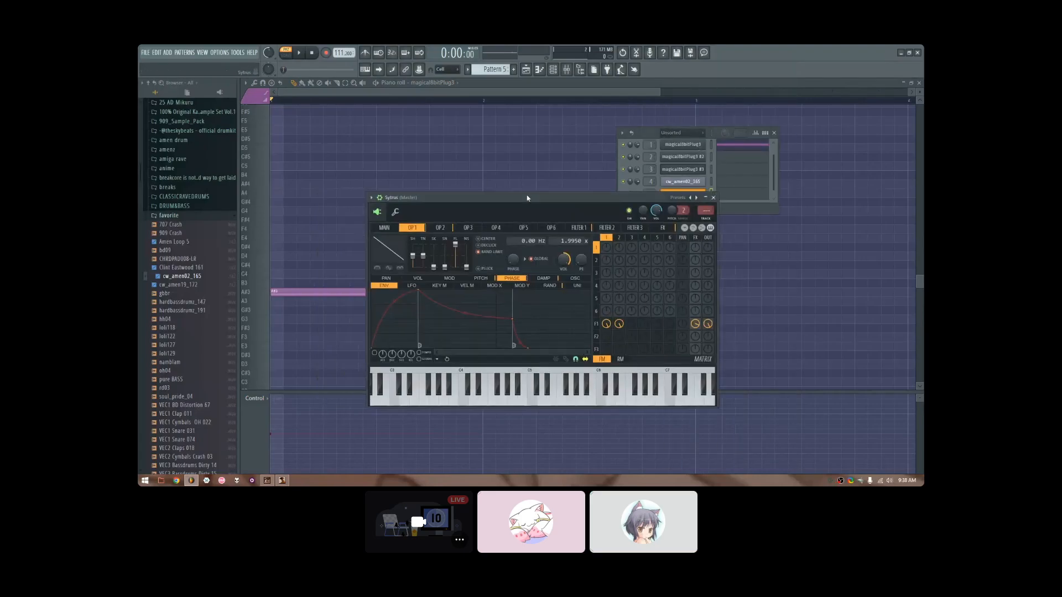
left_click(839, 198)
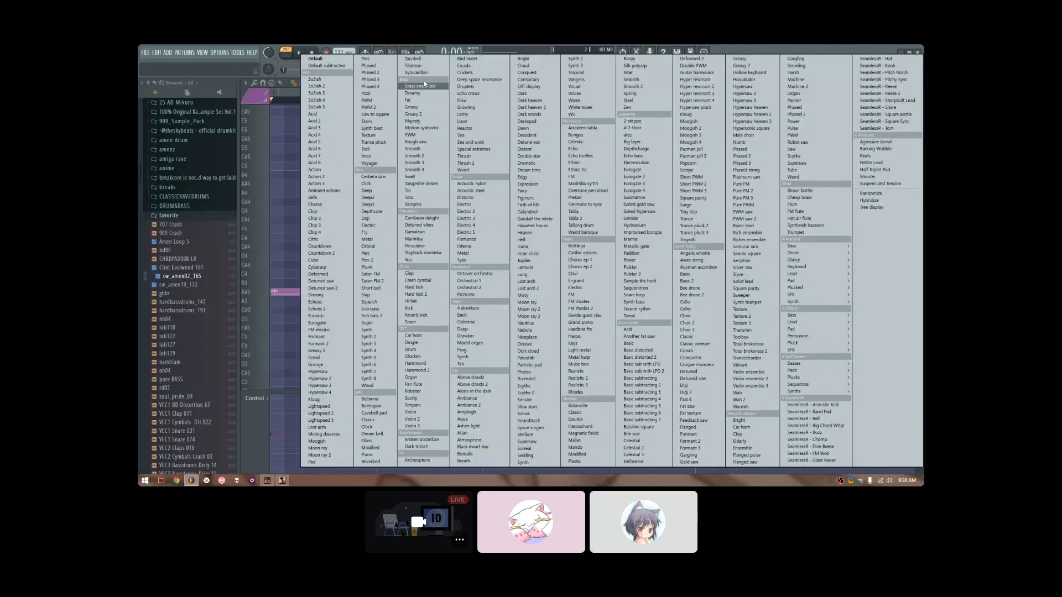
left_click(334, 59)
left_click(875, 198)
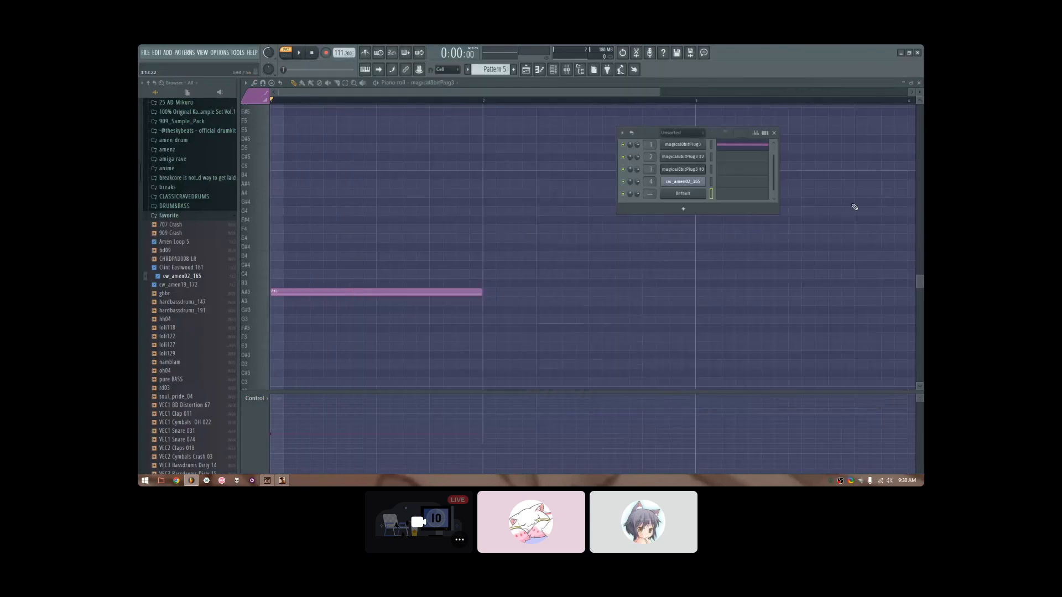
Step: Move the one-bar A#3 note from the magical8bitPlug channel to the Default Sytrus channel's piano roll and play it
middle_click(332, 267)
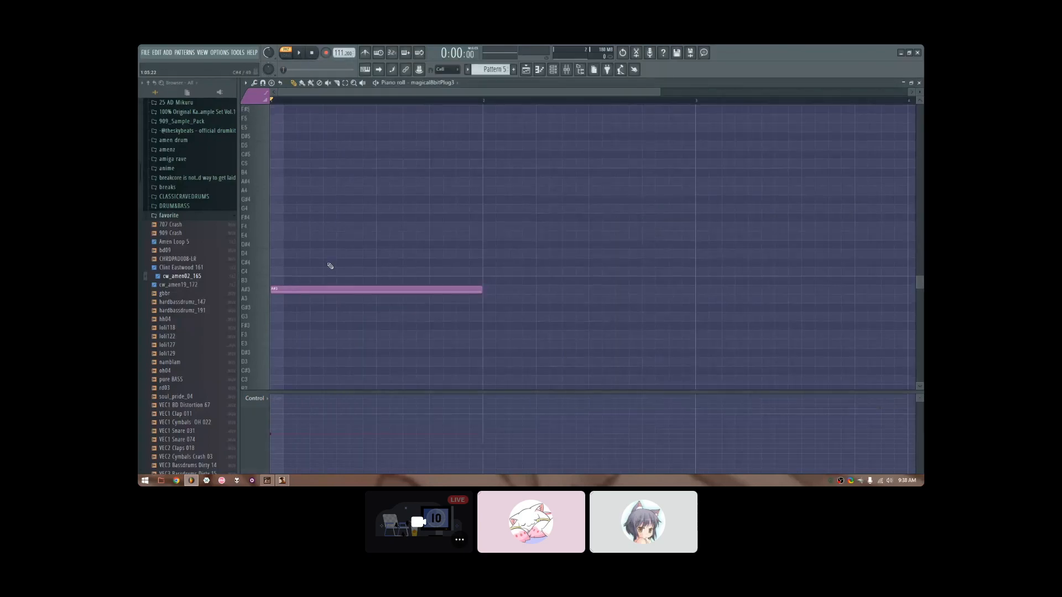
key("ctrl+a")
key("ctrl+x")
left_click(442, 83)
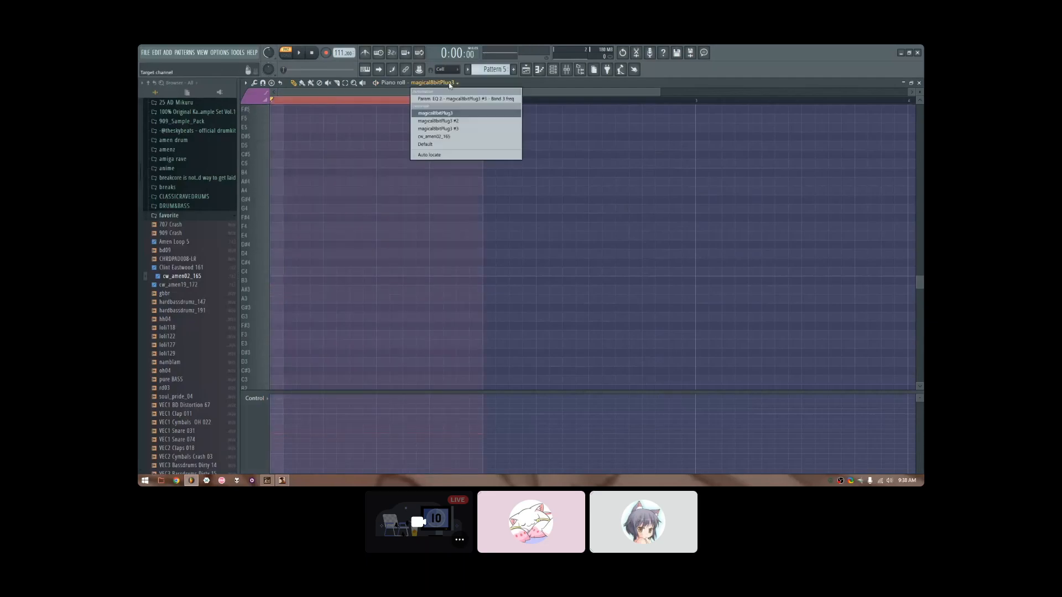
left_click(433, 144)
key("ctrl+v")
key("ctrl+d")
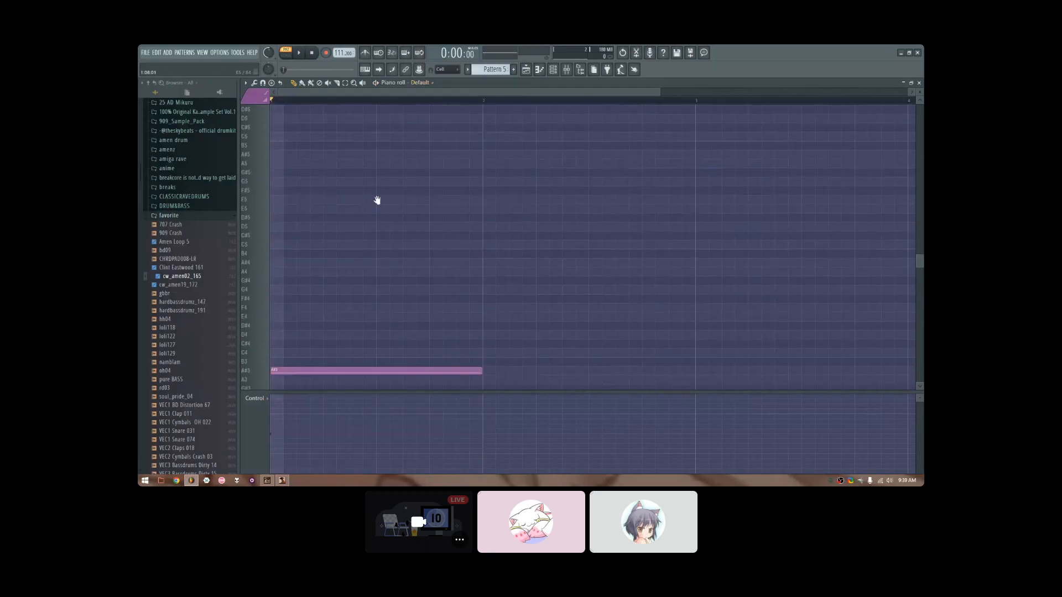
left_click_drag(375, 199, 407, 140)
key("space")
key("space")
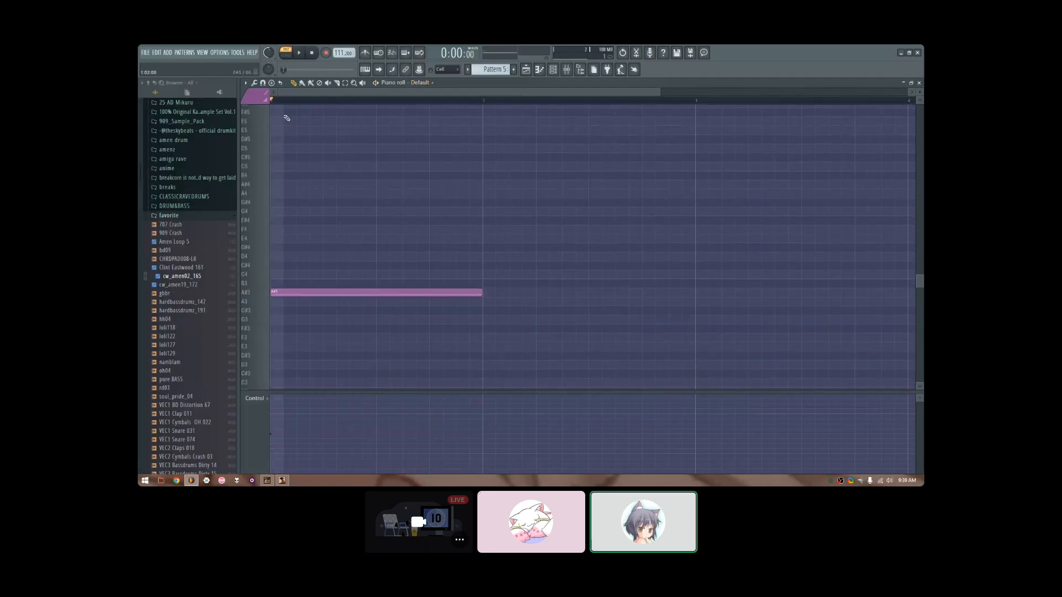
Step: Place a quarter-bar G4 slide note halfway through the first bar and play the pitch slide
left_click(383, 212)
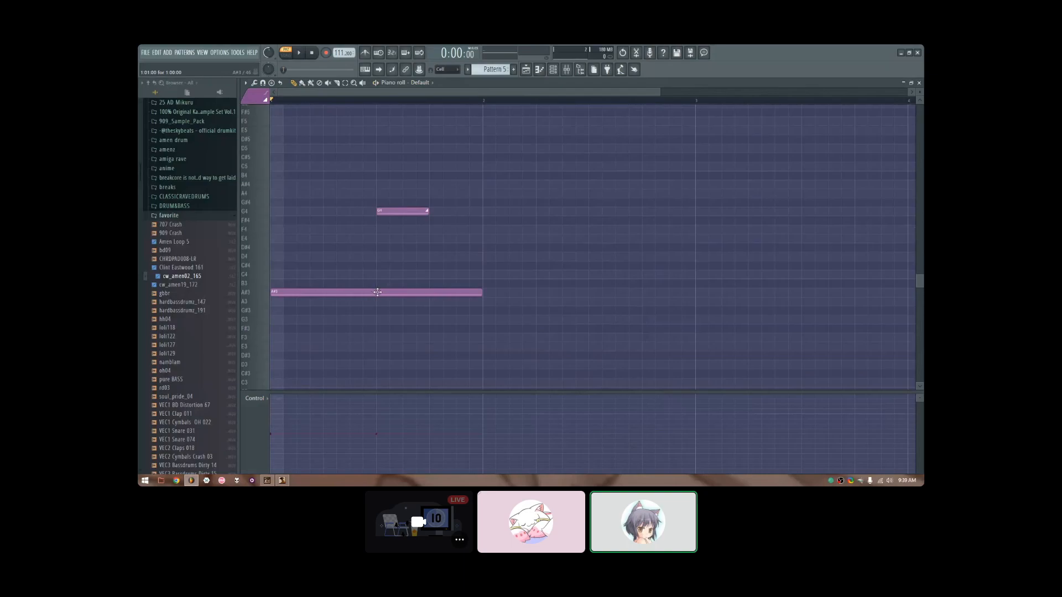
key("space")
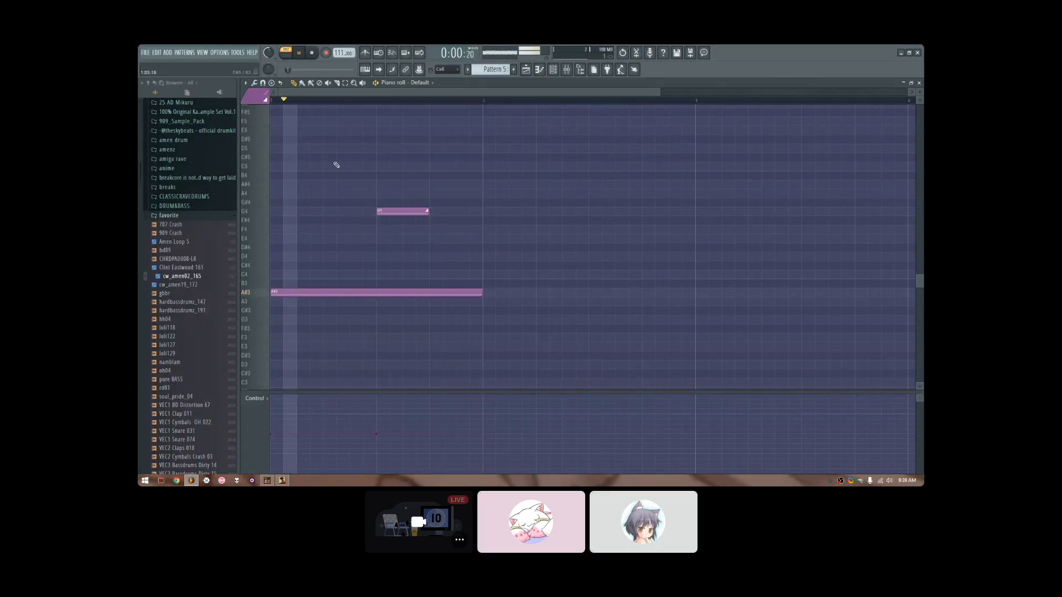
key("space")
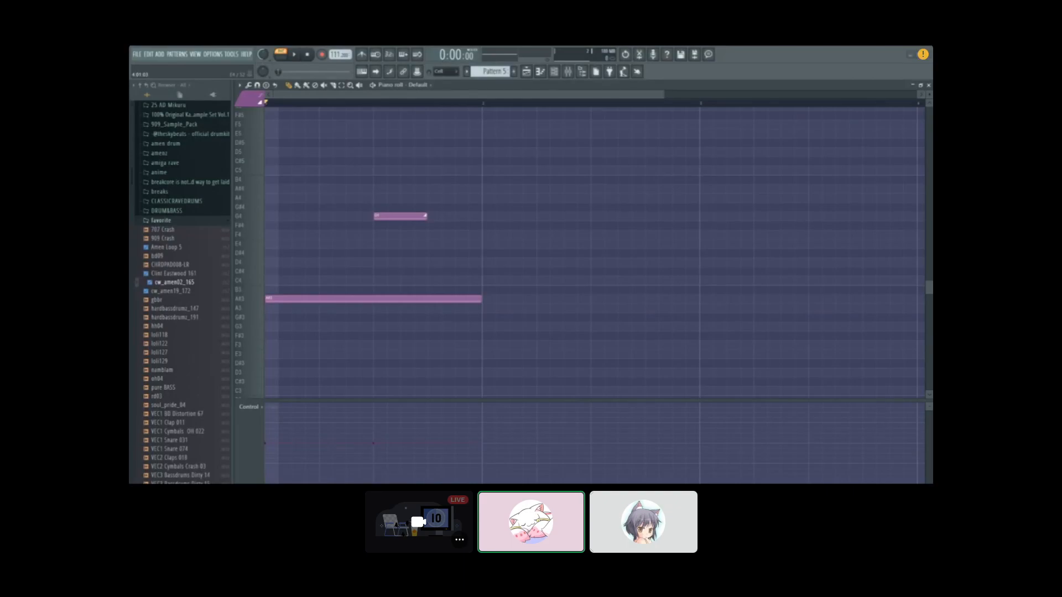
scroll(513, 203, "up", 1)
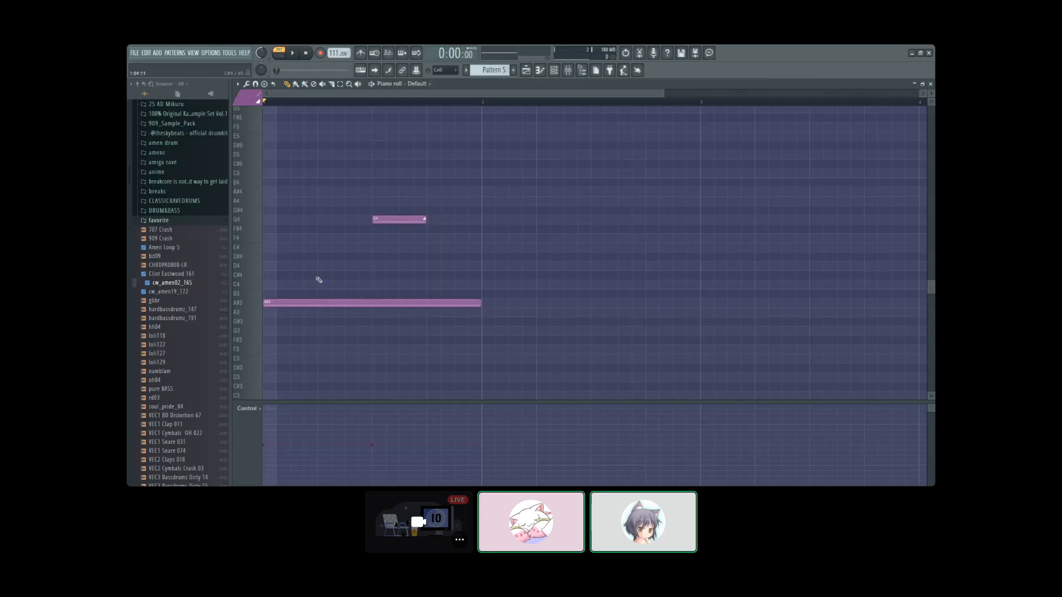
left_click(293, 53)
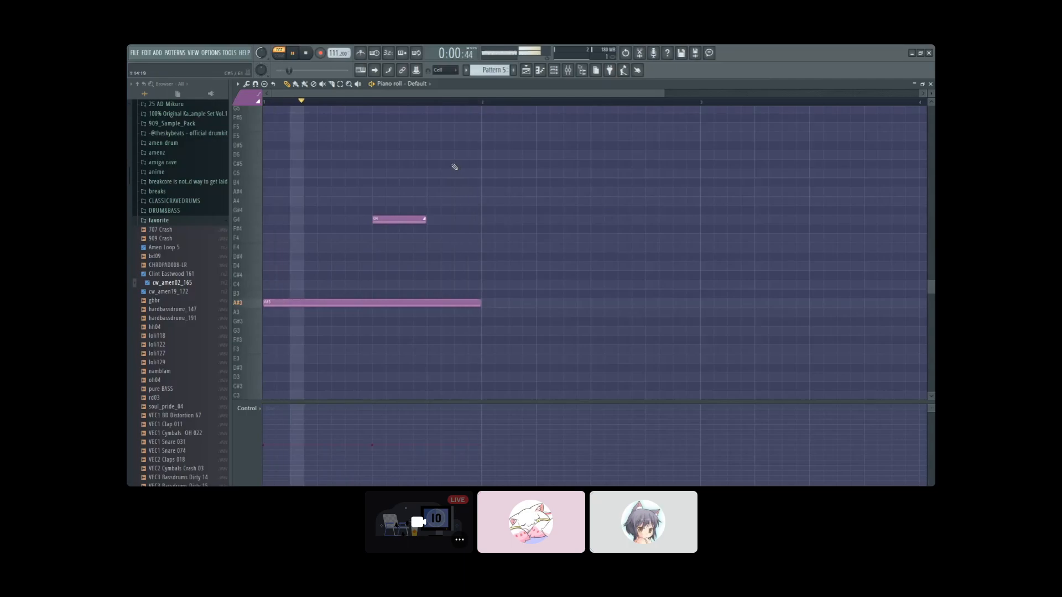
key("space")
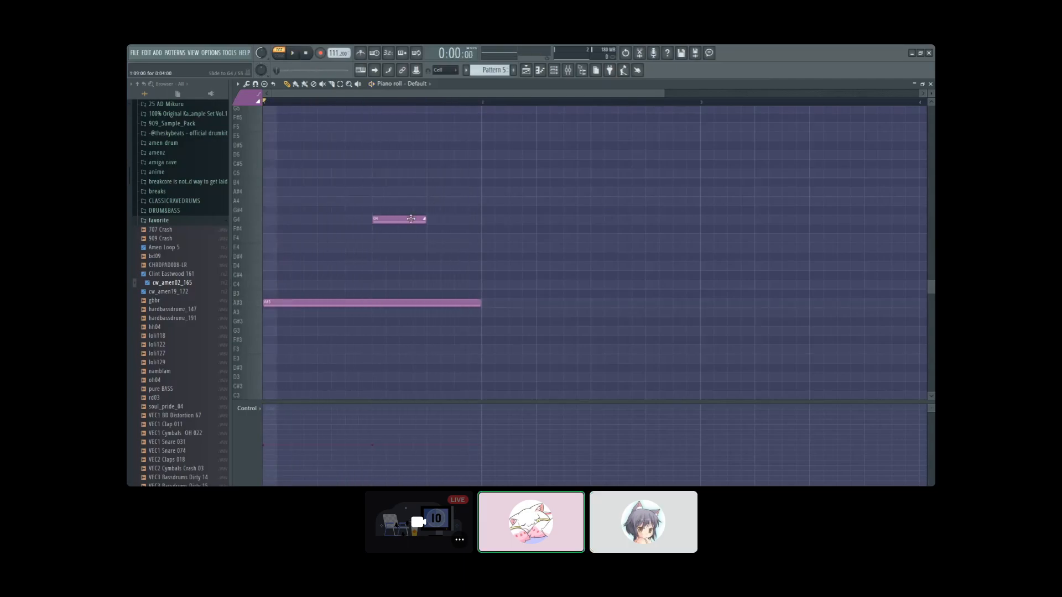
Step: Add a short G3 slide note directly after the G4 slide note and play the pattern
left_click(432, 333)
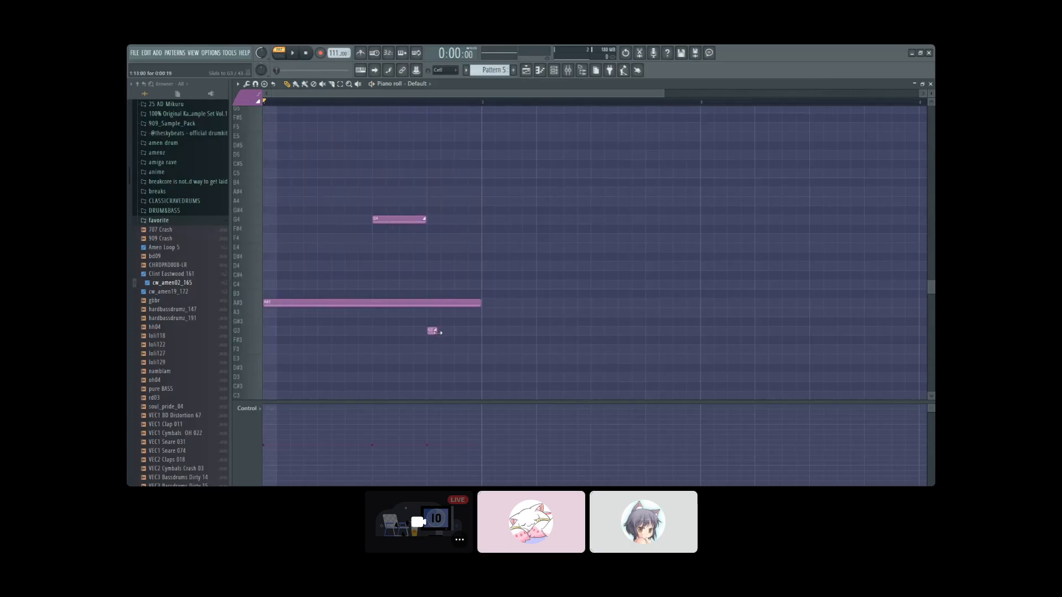
key("space")
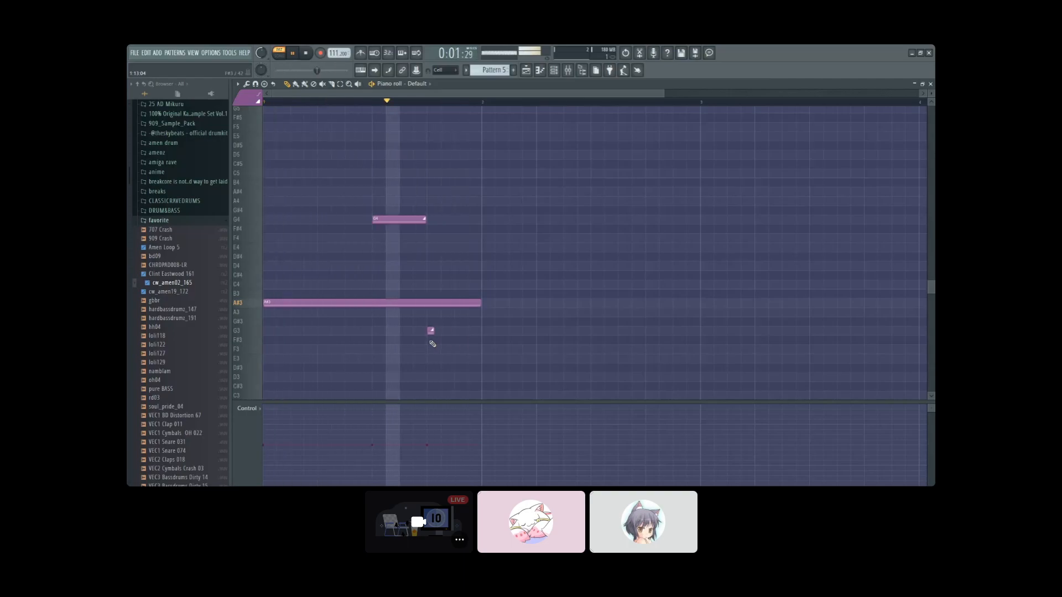
key("space")
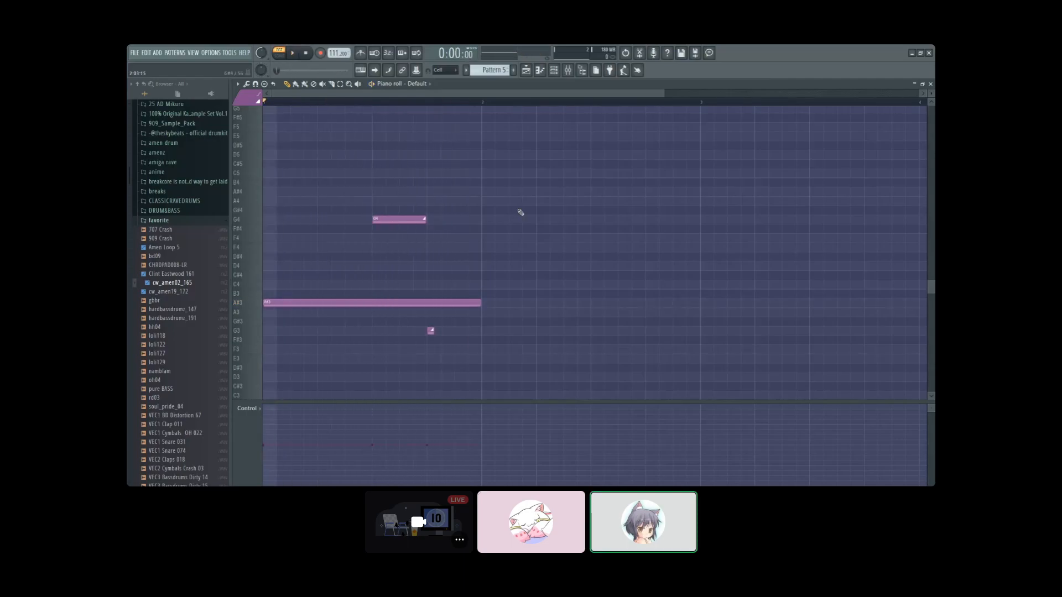
Step: Transpose all the notes two octaves down so the long note sits at A#1, and play them
key("ctrl+Down")
key("ctrl+Down")
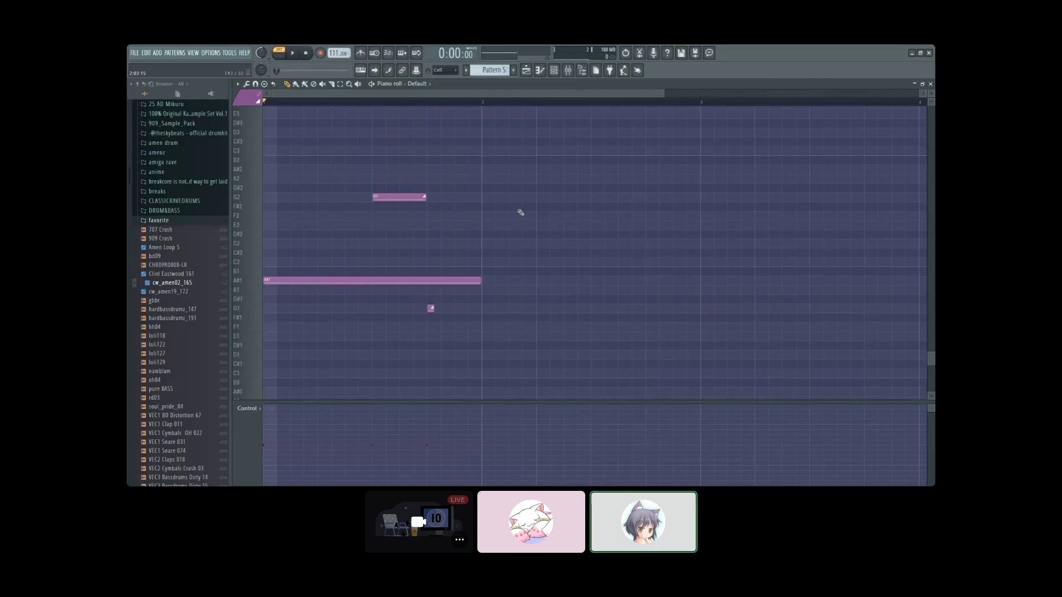
key("ctrl+Up")
key("ctrl+Down")
key("ctrl+Up")
key("ctrl+Down")
key("space")
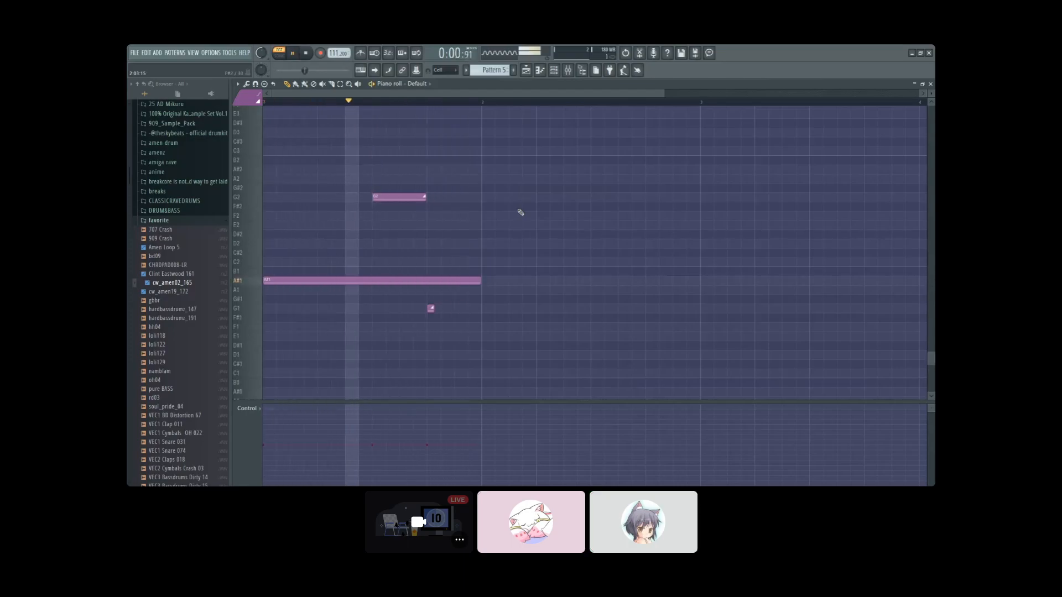
Step: Raise all the notes octave by octave to A#5 for the long note while the pattern plays, and stop playback
key("ctrl+Up")
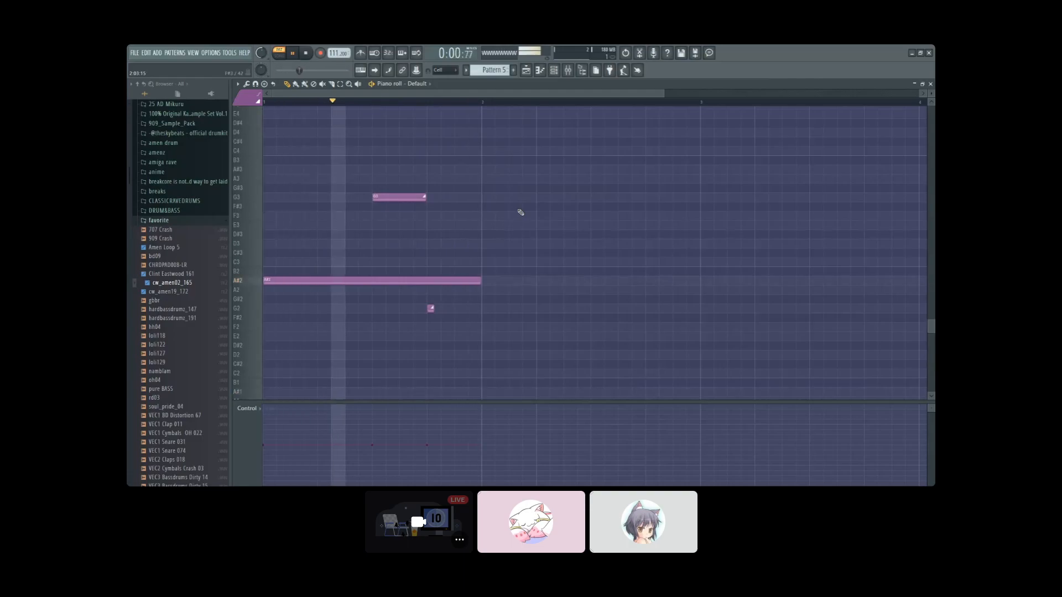
key("ctrl+Up")
key("ctrl+Up")
key("ctrl+Up")
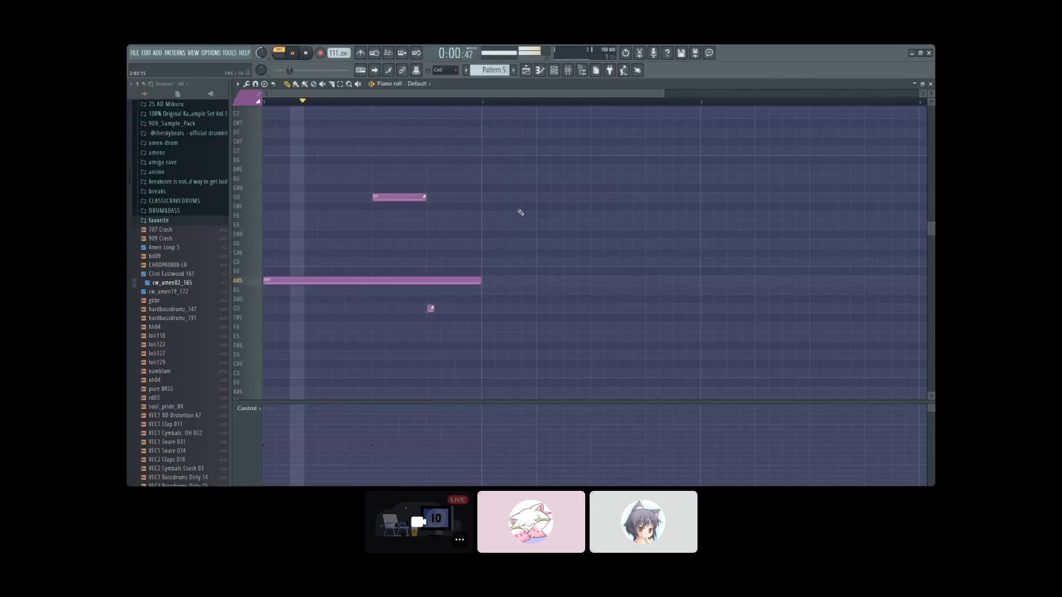
key("space")
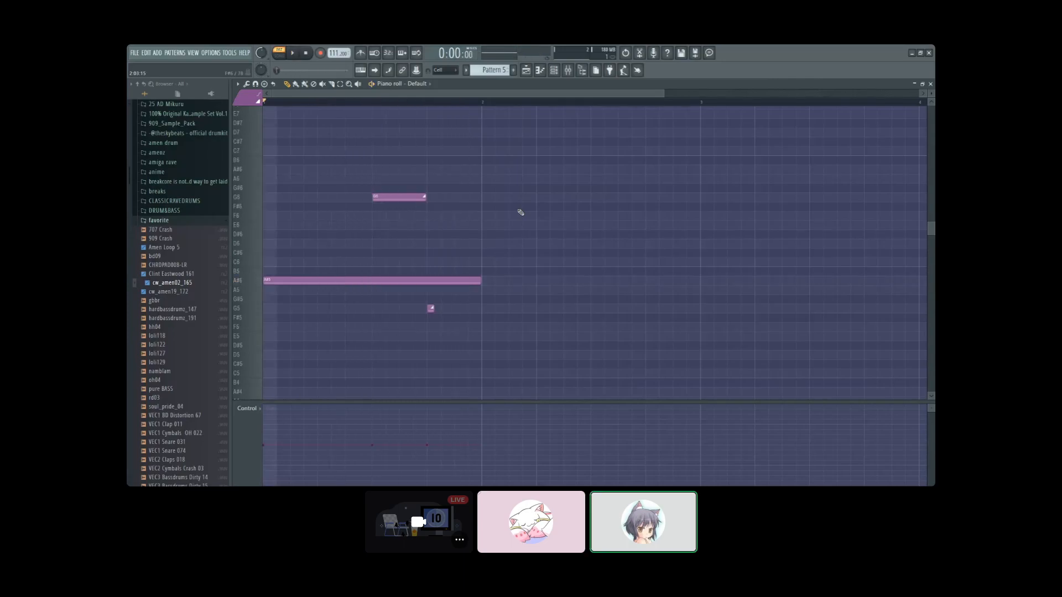
Step: Switch to Pattern 4 and show the cw_amen02_165 channel in the piano roll
left_click(553, 70)
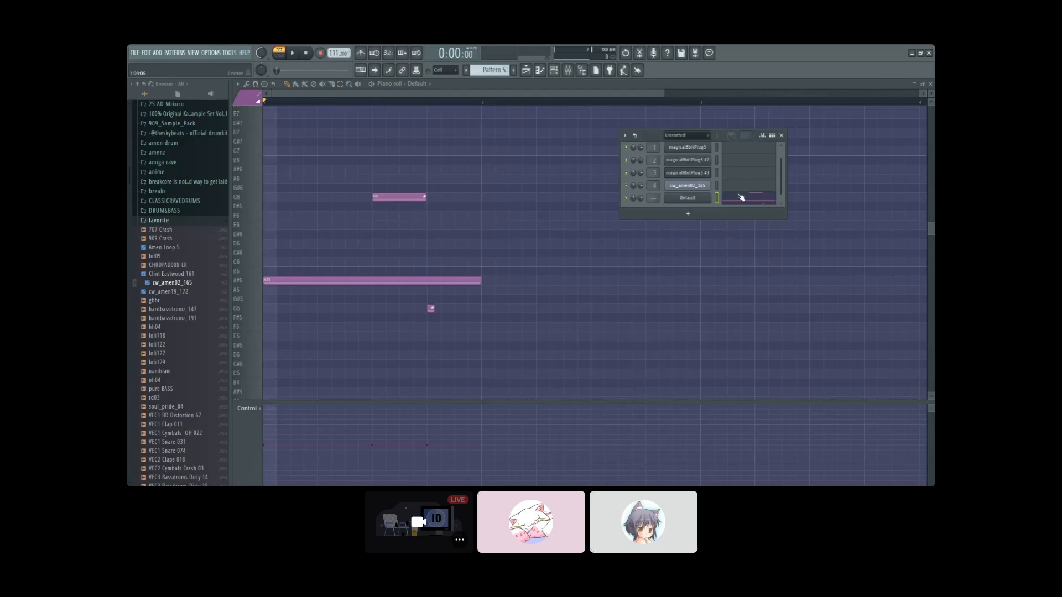
scroll(483, 70, "down", 2)
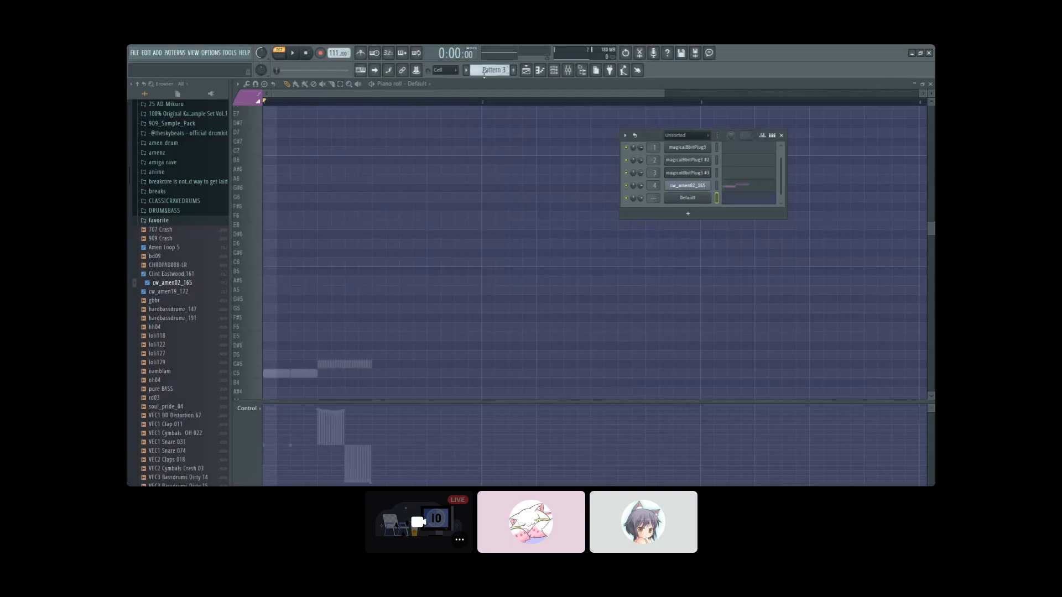
scroll(484, 70, "up", 1)
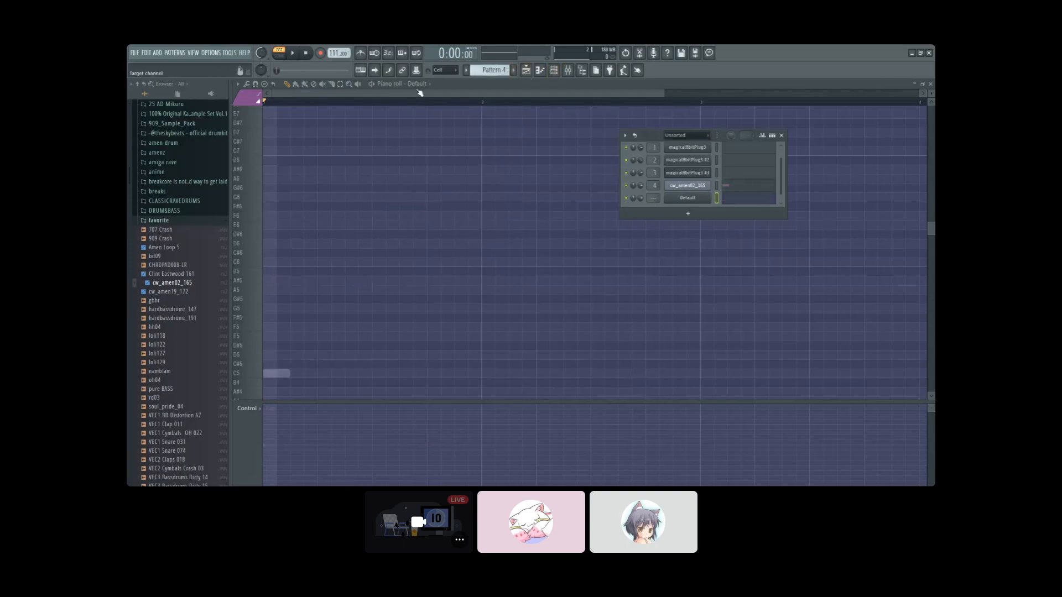
scroll(418, 90, "up", 1)
Step: Add a second Marker #1 note after the first, followed by a Marker #3 note twice as long
left_click_drag(299, 224, 308, 256)
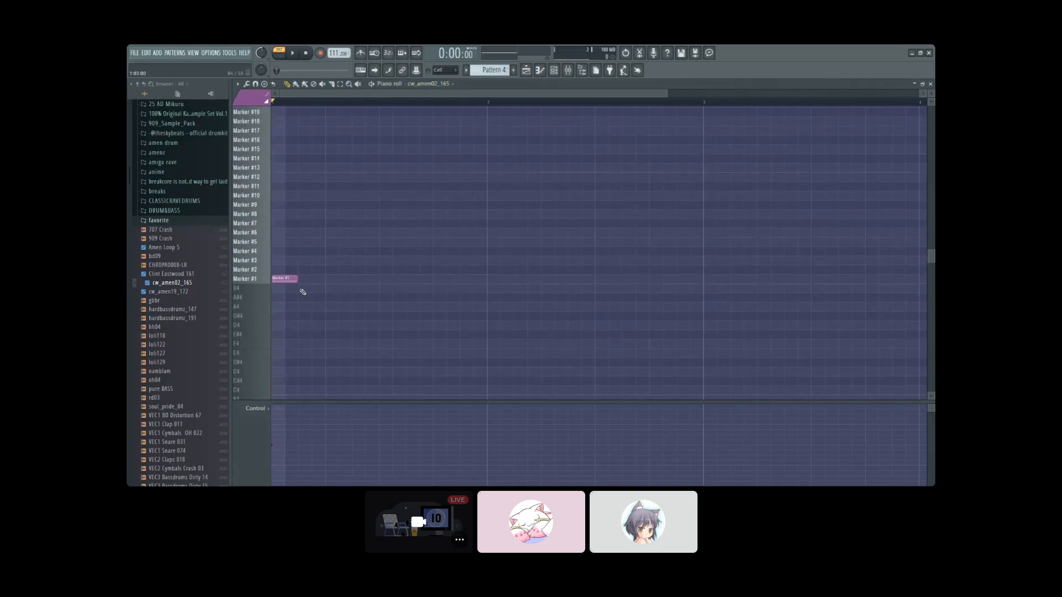
left_click(312, 279)
mouse_move(349, 260)
left_mouse_down()
mouse_move(336, 260)
mouse_move(380, 263)
mouse_move(345, 275)
left_mouse_up()
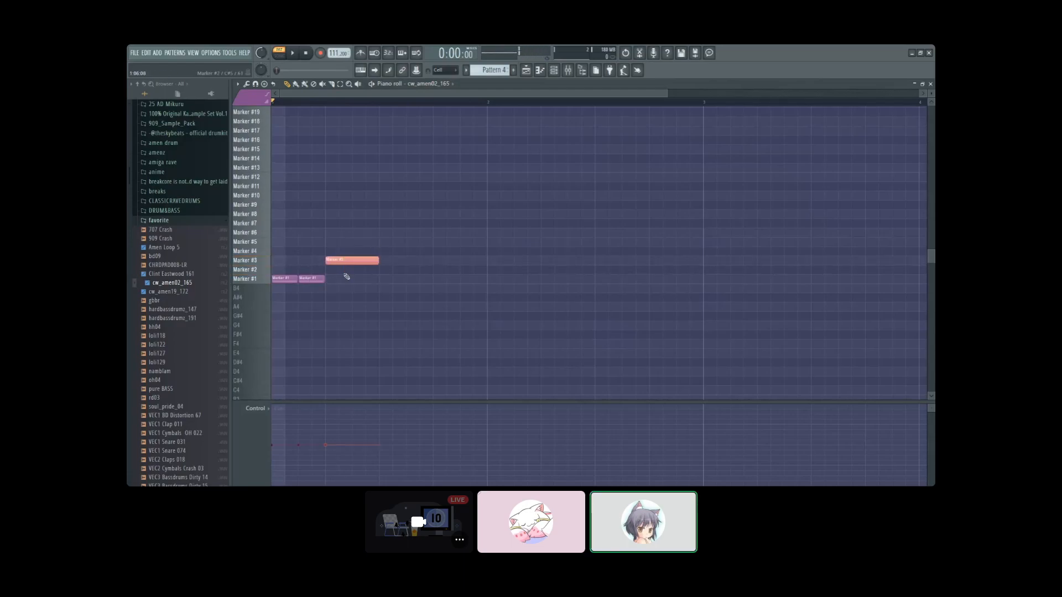
Step: Chop the Marker #3 note into eight equal slices and play the pattern
scroll(346, 276, "down", 2)
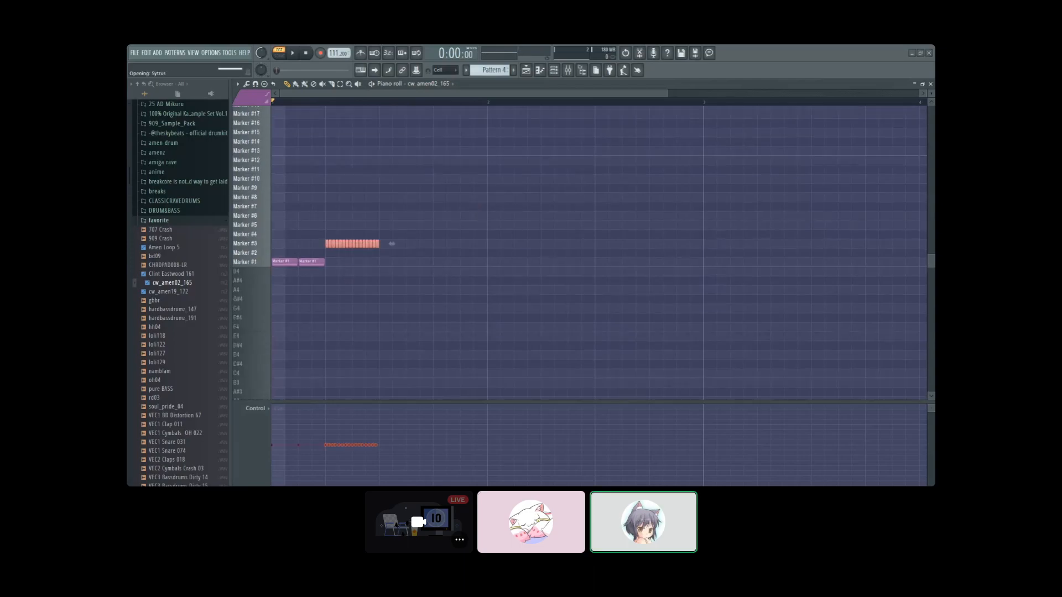
key("alt+u")
key("space")
key("space")
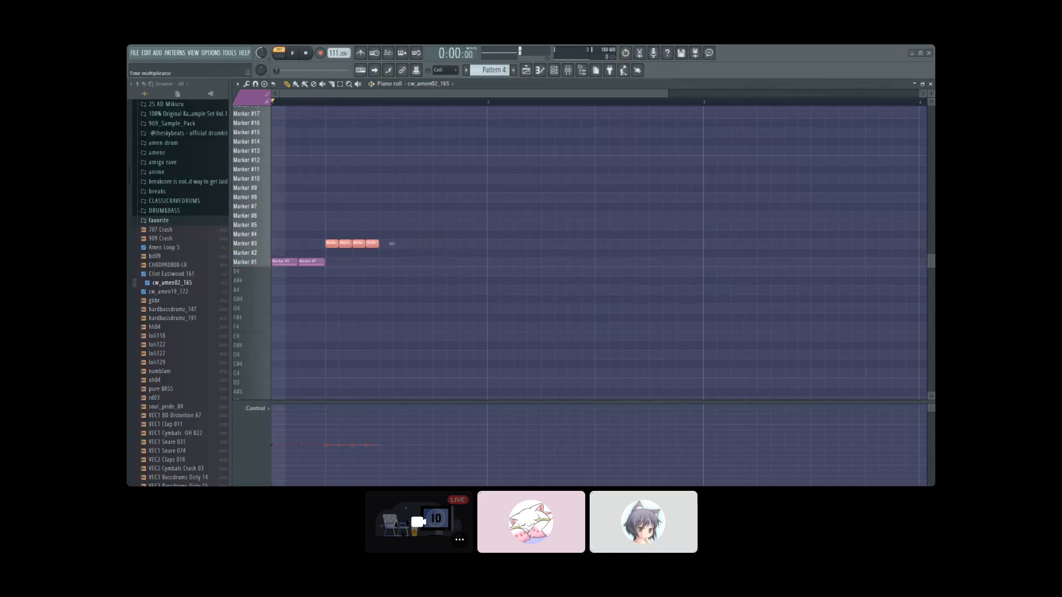
key("space")
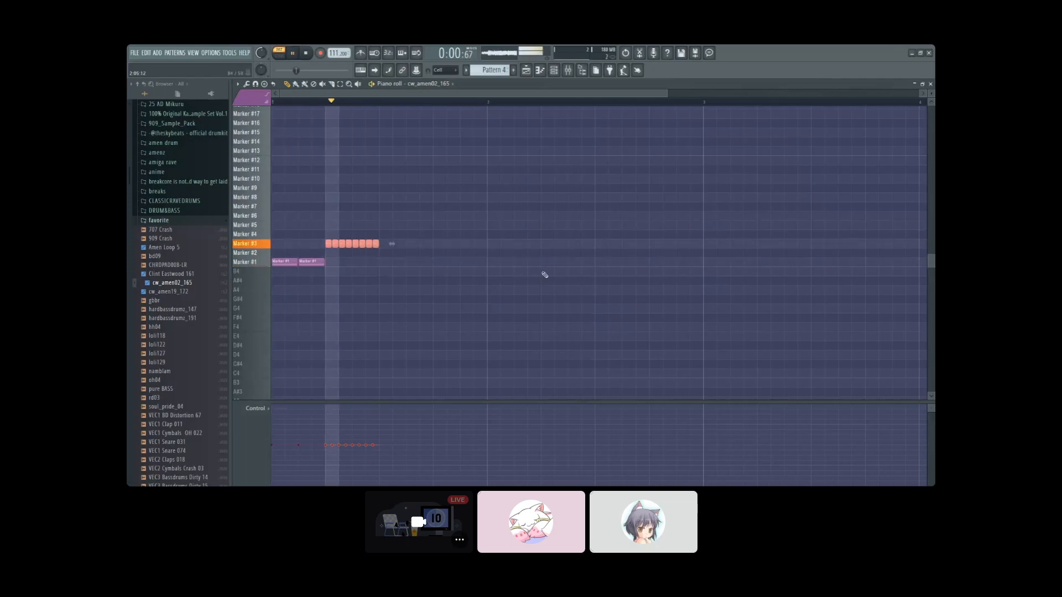
key("space")
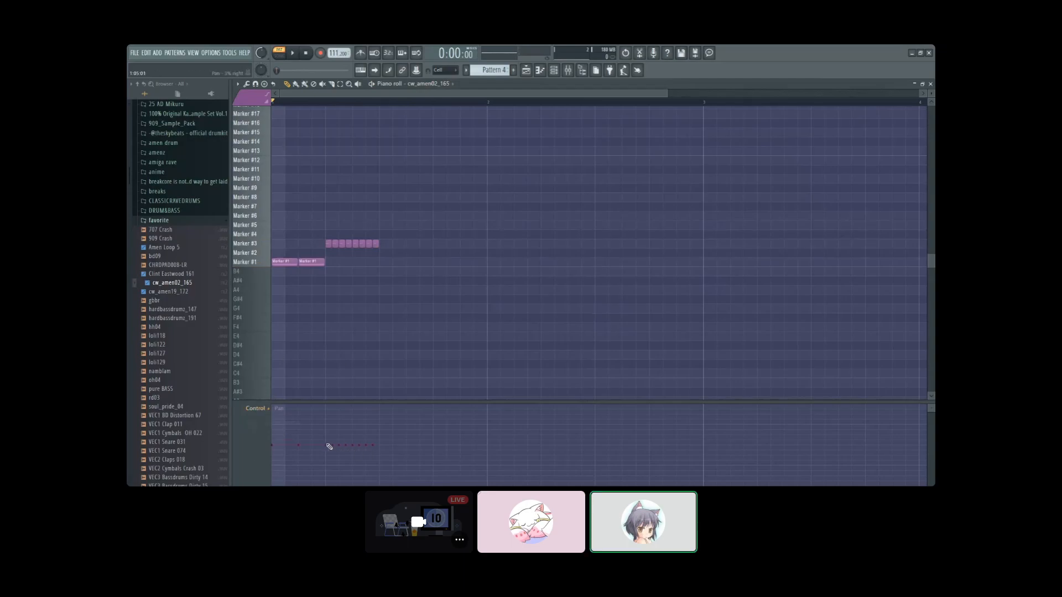
Step: Draw a pan ramp rising gradually to the right across the eight Marker #3 slices and play the pattern
left_click_drag(370, 430, 381, 426)
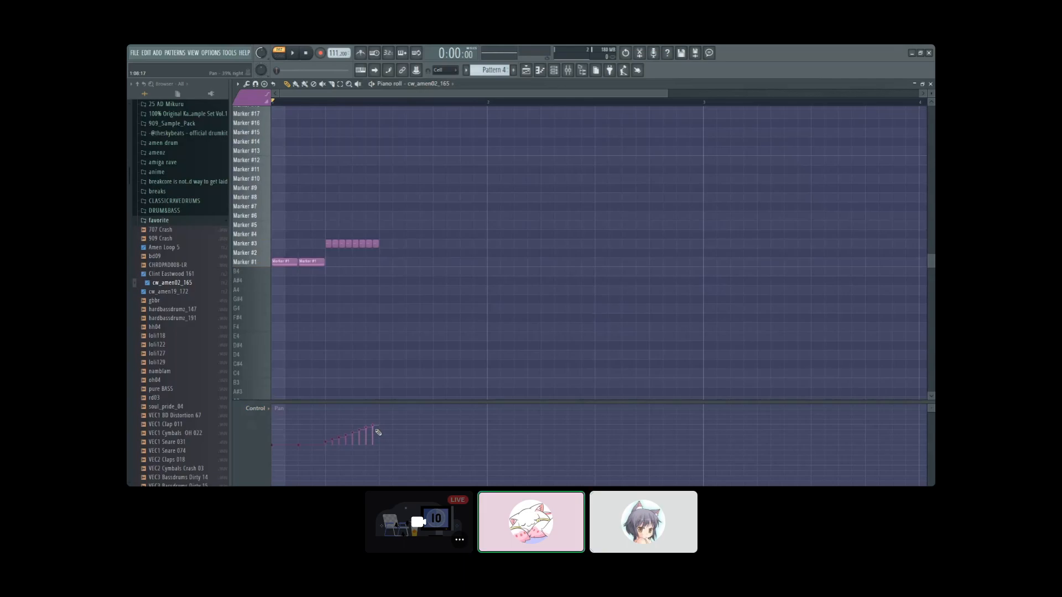
left_click(293, 53)
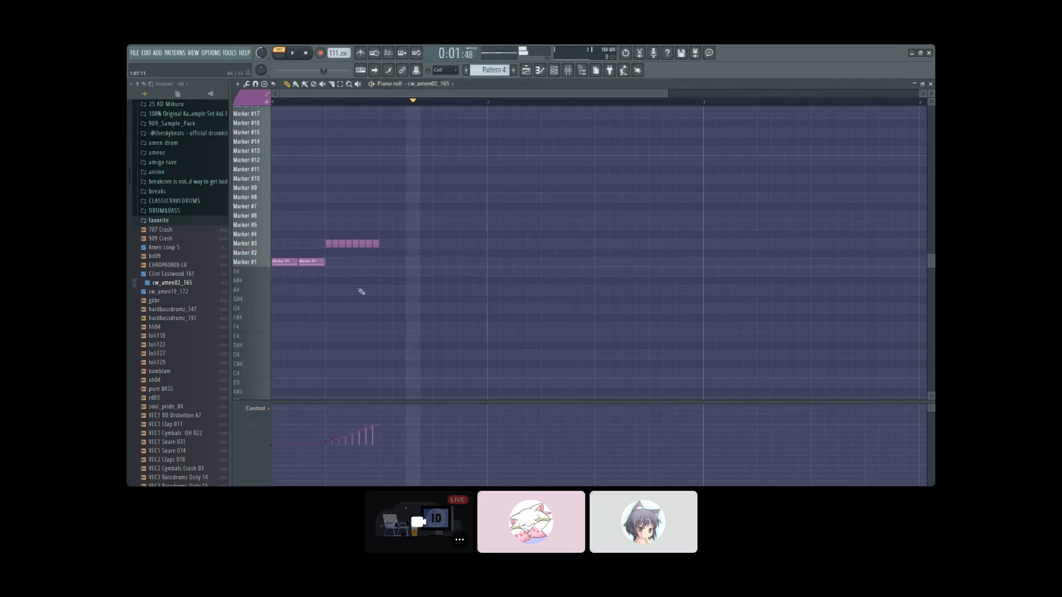
Step: Raise the project tempo to about 144 BPM and play Pattern 4 from the start
left_click_drag(334, 53, 334, 36)
left_click(305, 53)
left_click(293, 53)
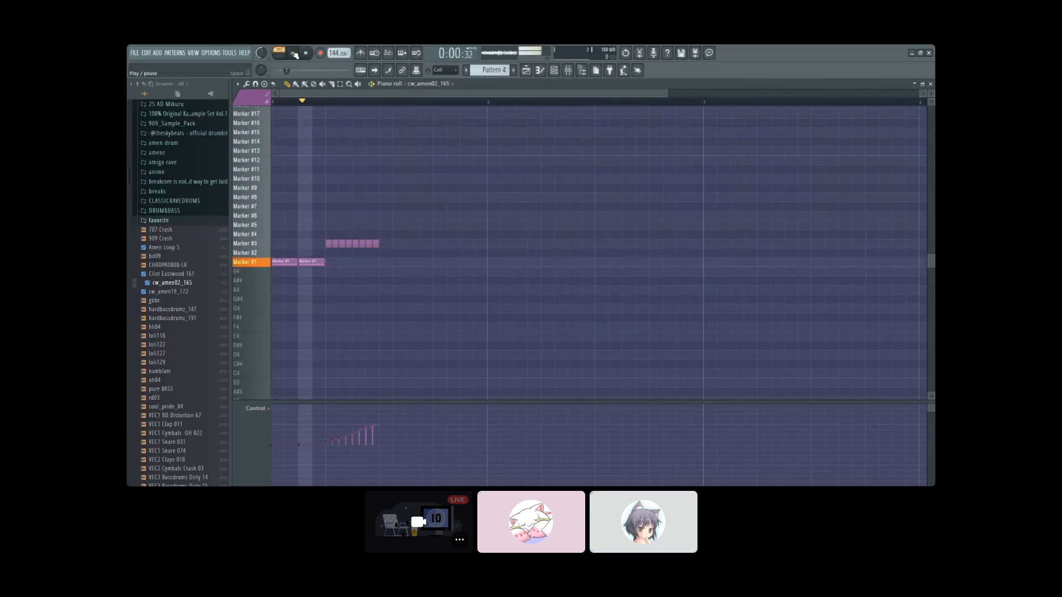
Step: Add four short, evenly spaced Marker #2 notes directly after the Marker #3 slices
left_click(396, 253)
left_click(409, 253)
left_click(423, 252)
scroll(431, 254, "up", 2)
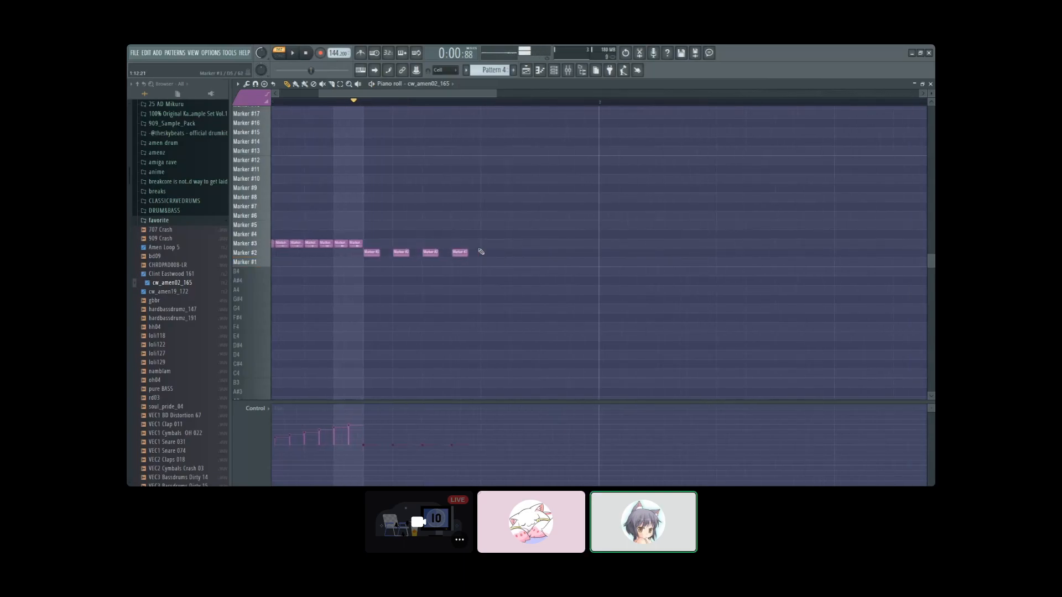
Step: Lengthen the fourth Marker #2 note and align its start with the even spacing of the other three
mouse_move(469, 257)
left_mouse_down()
mouse_move(506, 265)
mouse_move(458, 264)
left_mouse_up()
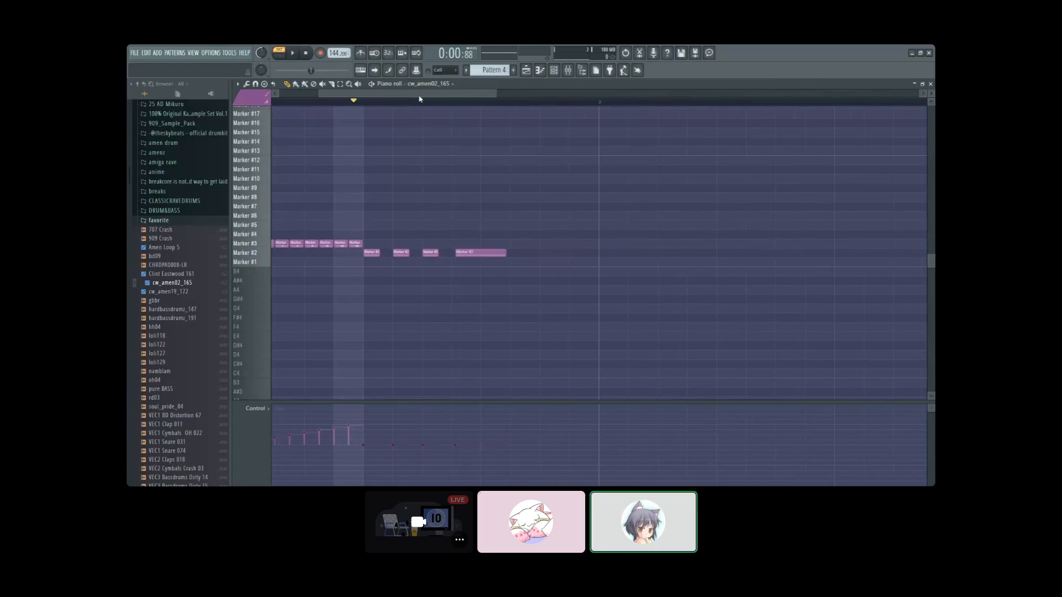
scroll(419, 99, "up", 5)
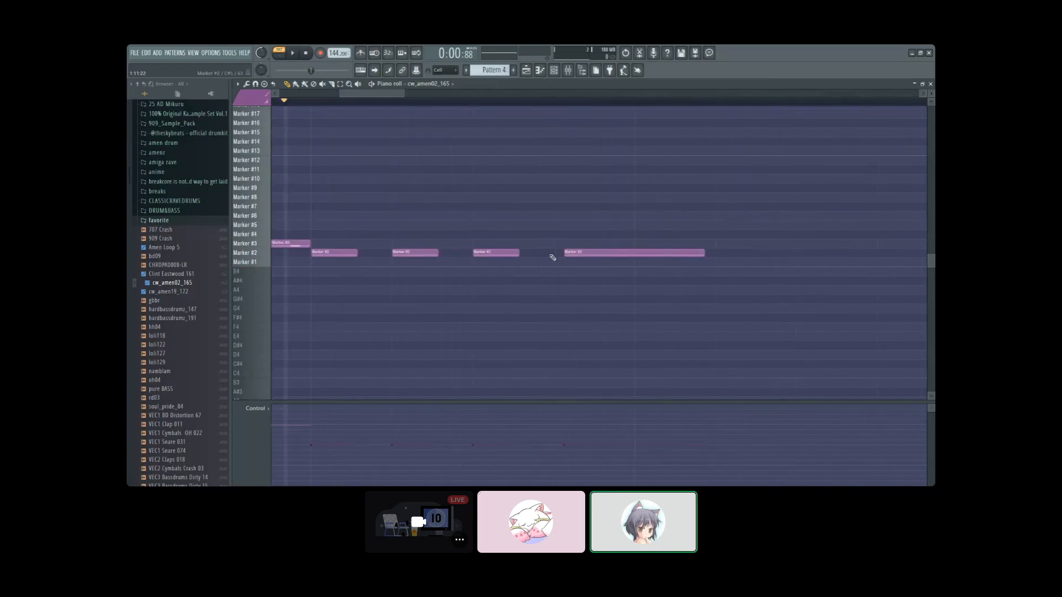
left_click_drag(553, 256, 550, 257)
left_click_drag(706, 256, 629, 265)
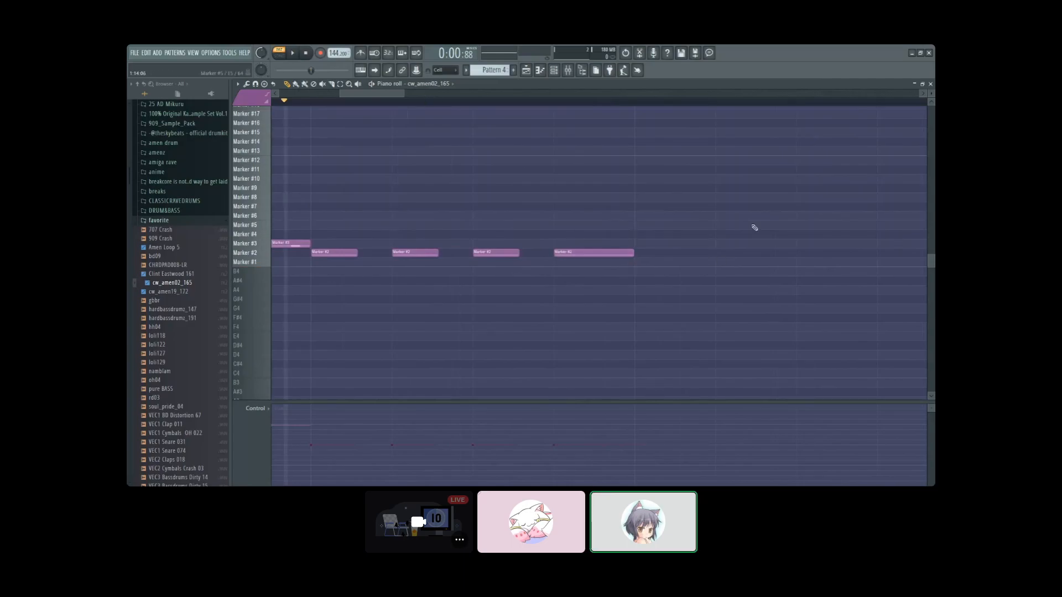
left_click_drag(595, 254, 618, 254)
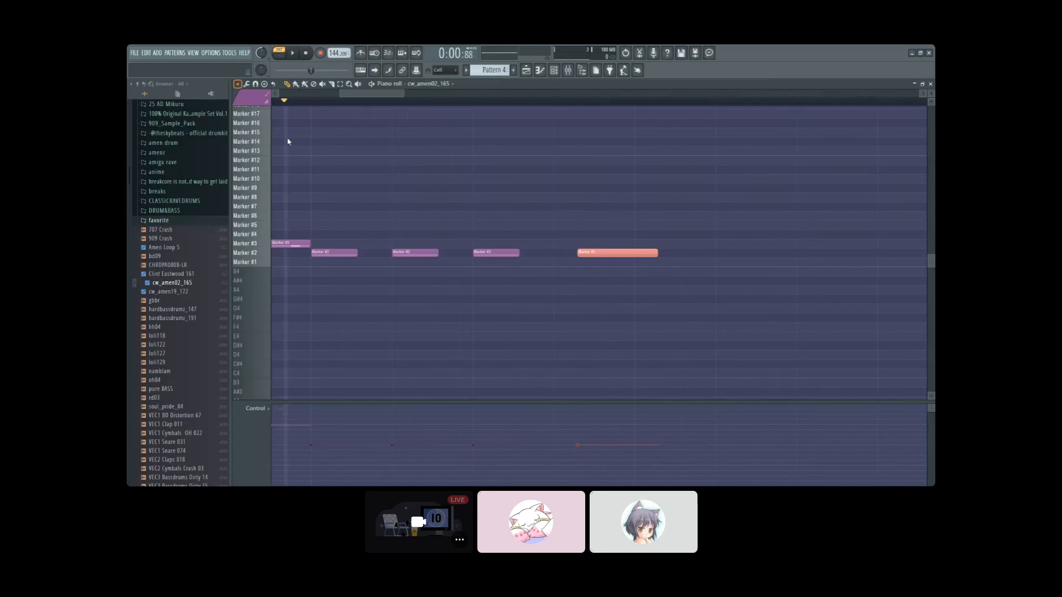
left_click(319, 151)
right_click(566, 224)
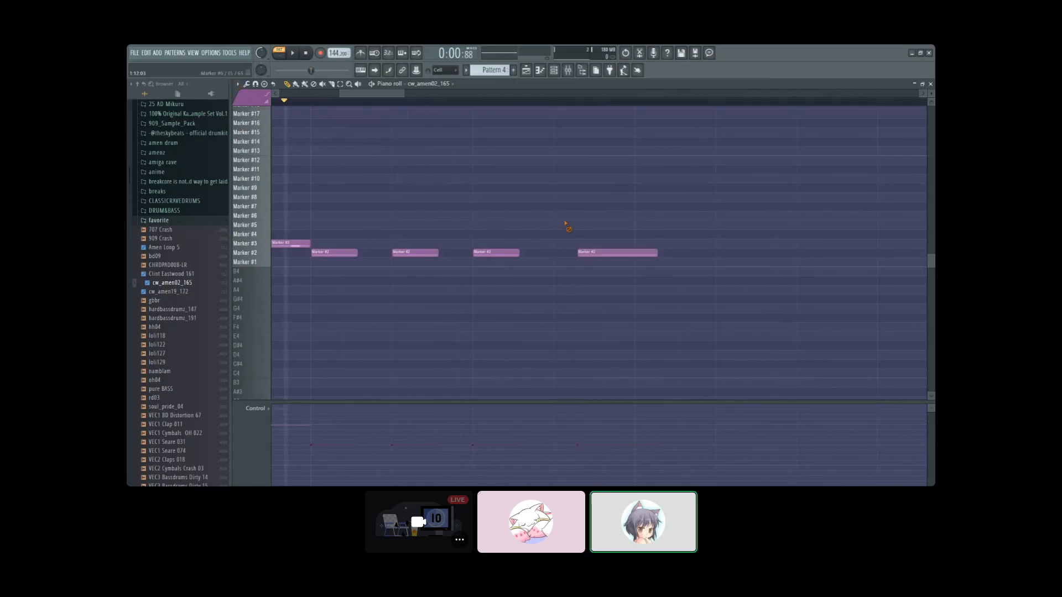
left_click_drag(626, 210, 560, 278)
right_click(555, 194)
left_click_drag(615, 256, 590, 254)
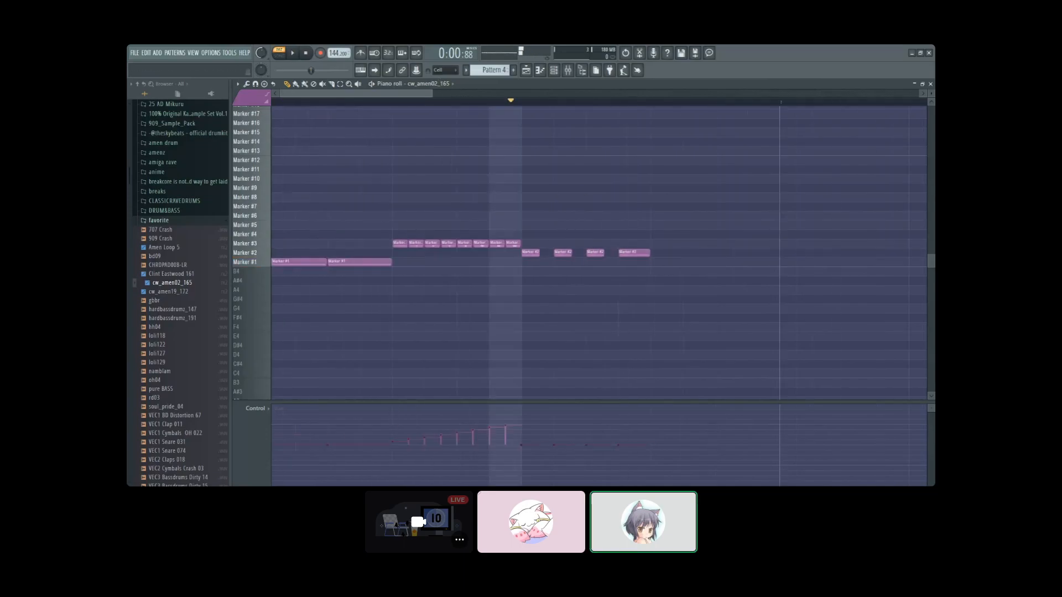
Step: Select the four Marker #2 notes and resize them to the same short length, leaving gaps between them
left_click_drag(431, 94, 430, 93)
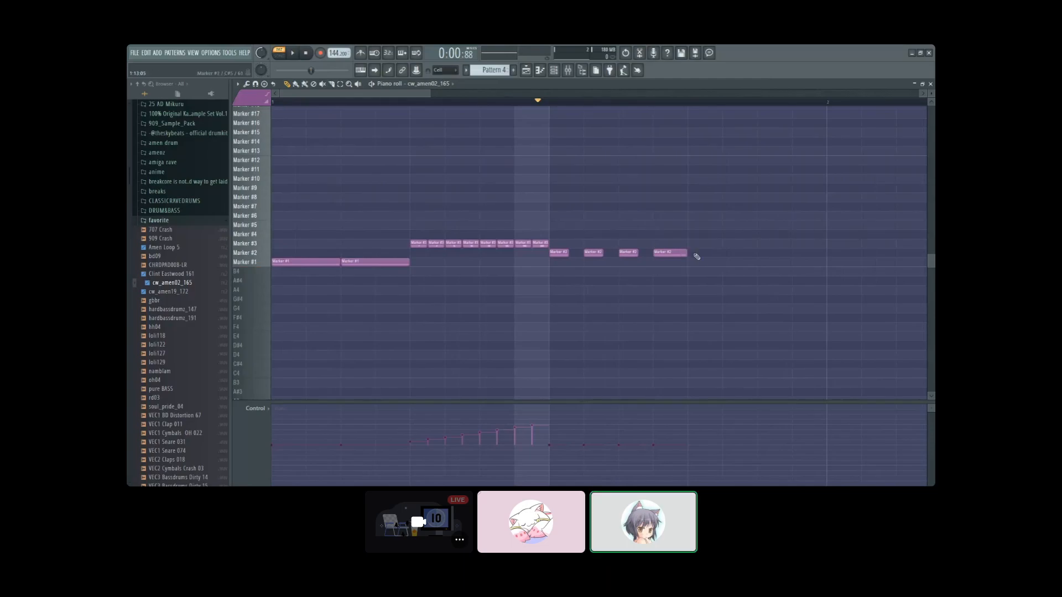
key("space")
left_click(553, 104)
mouse_move(738, 229)
left_mouse_down()
mouse_move(550, 278)
mouse_move(576, 256)
mouse_move(558, 254)
left_mouse_up()
right_click(660, 253)
left_click(657, 252)
mouse_move(685, 224)
left_mouse_down()
mouse_move(555, 276)
mouse_move(555, 255)
mouse_move(571, 252)
left_mouse_up()
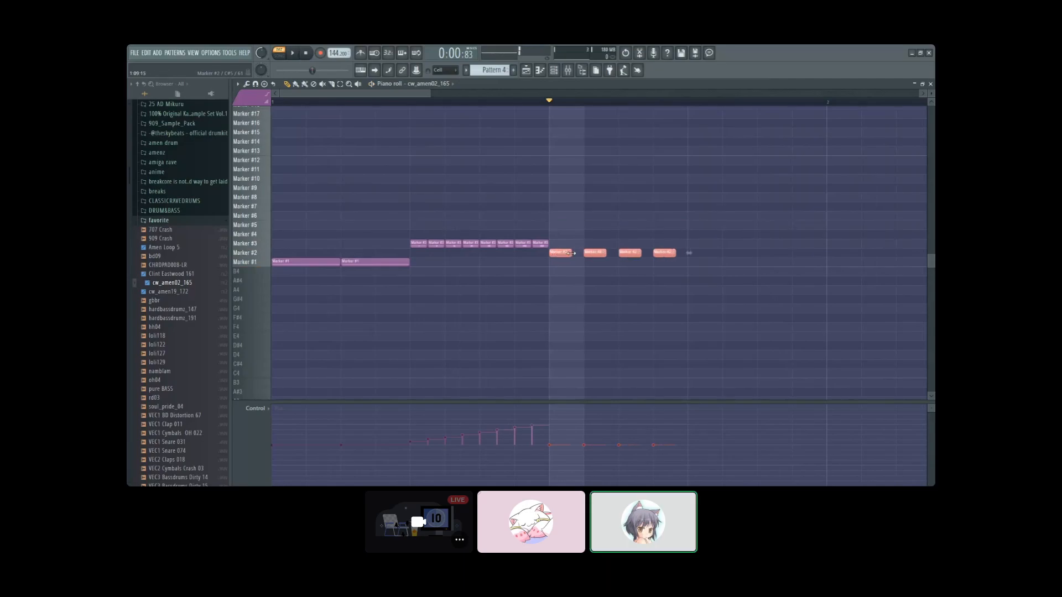
Step: Copy the four Marker #2 notes to Marker #6 directly after the originals and shorten the copies slightly
scroll(673, 189, "down", 4, "ctrl")
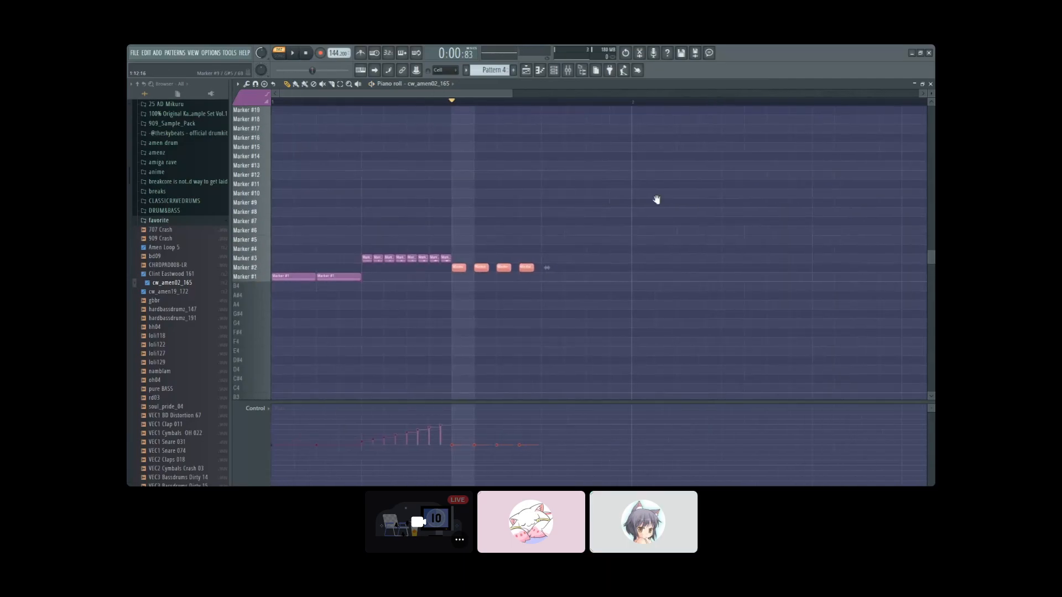
mouse_move(457, 266)
left_mouse_down("shift")
mouse_move(525, 227)
mouse_move(639, 240)
left_mouse_up("shift")
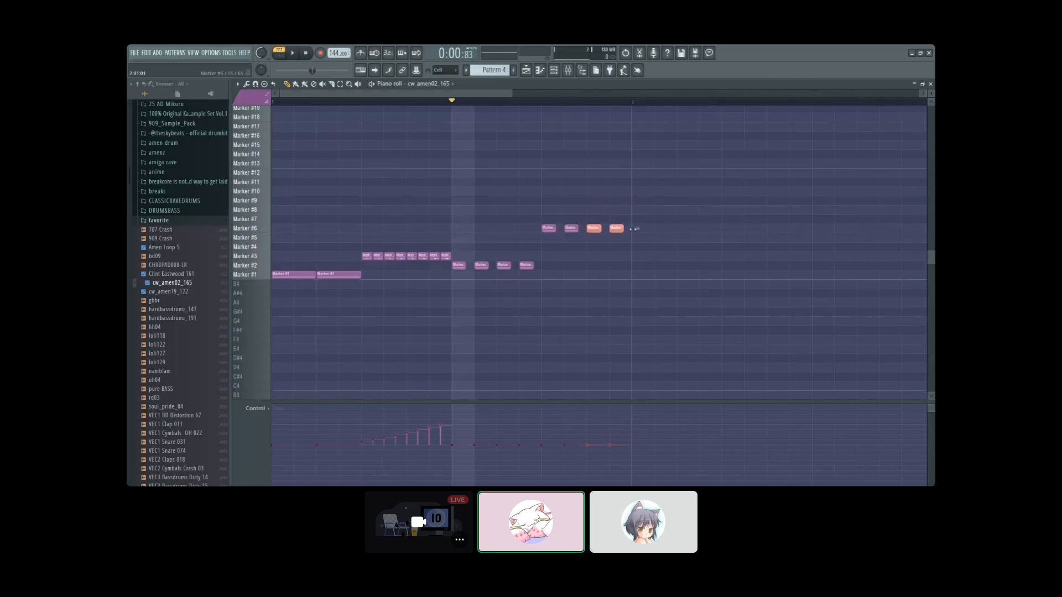
left_click(656, 208)
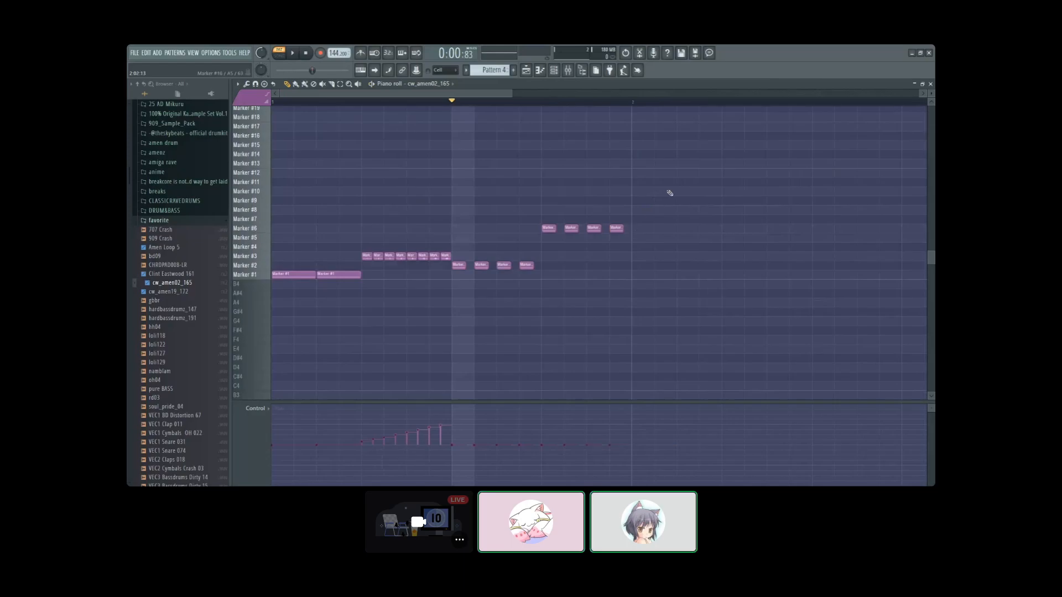
left_click_drag(637, 207, 534, 246, "ctrl")
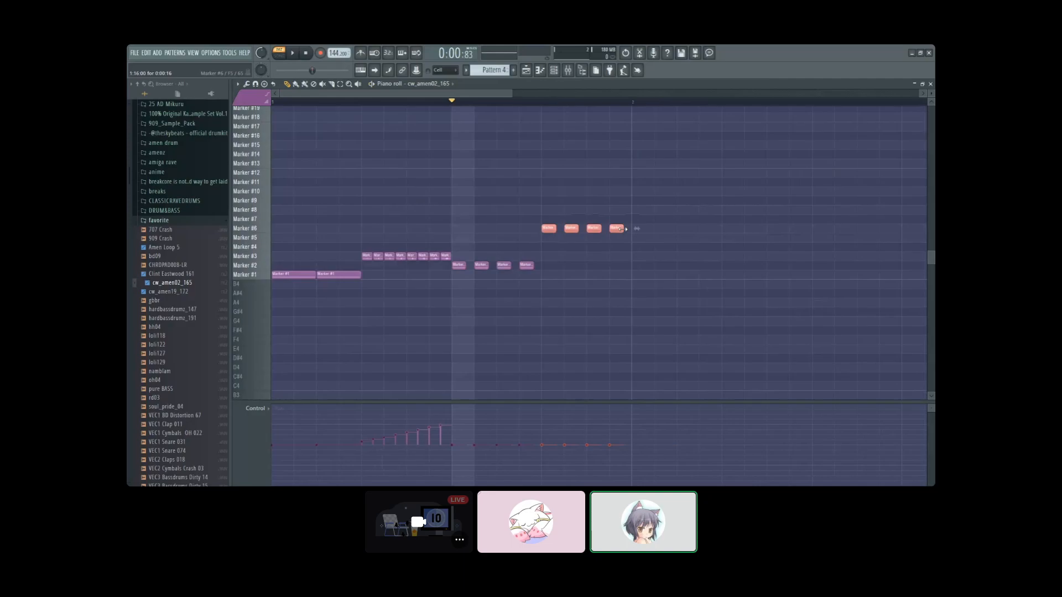
left_click_drag(620, 230, 618, 230)
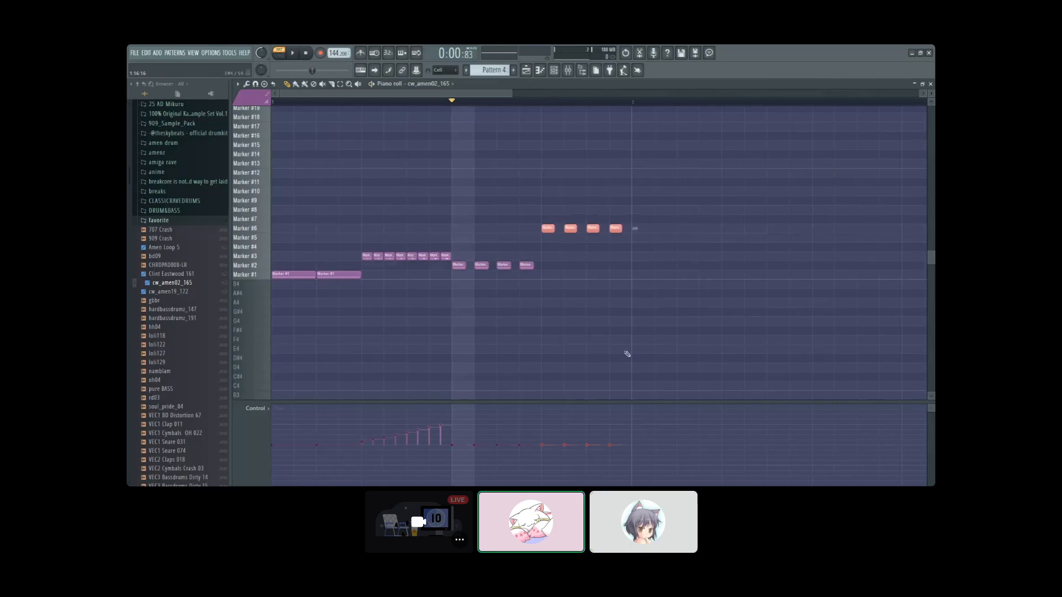
left_click(686, 189, "ctrl")
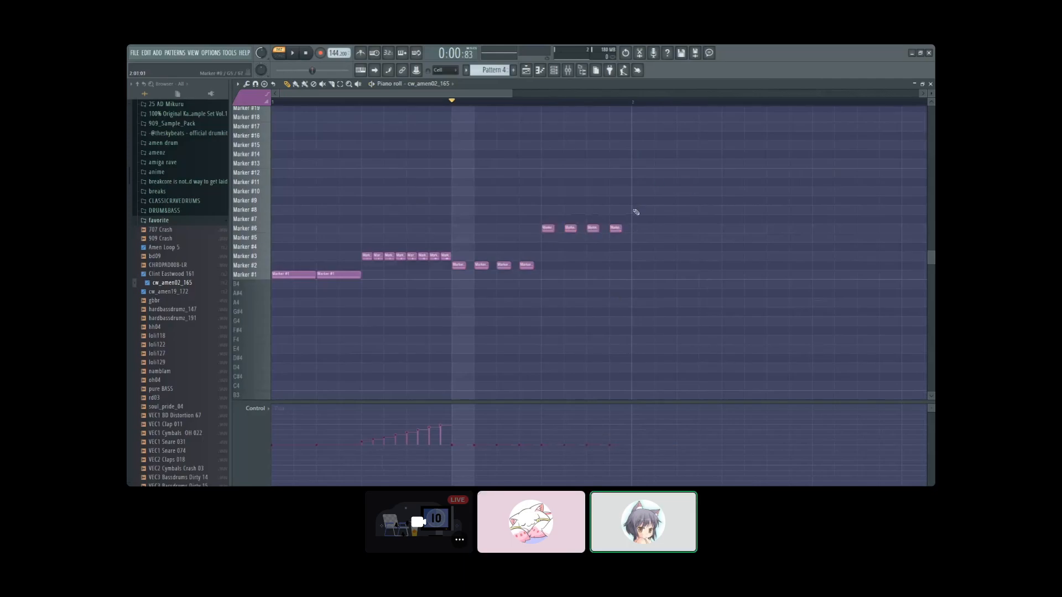
Step: Turn the last two Marker #6 notes into four shorter notes at half the spacing and play the pattern
left_click_drag(640, 205, 586, 243)
left_click_drag(636, 229, 617, 229)
left_click(623, 202, "ctrl")
left_click_drag(620, 225, 584, 240)
key("ctrl+b")
left_click(292, 54)
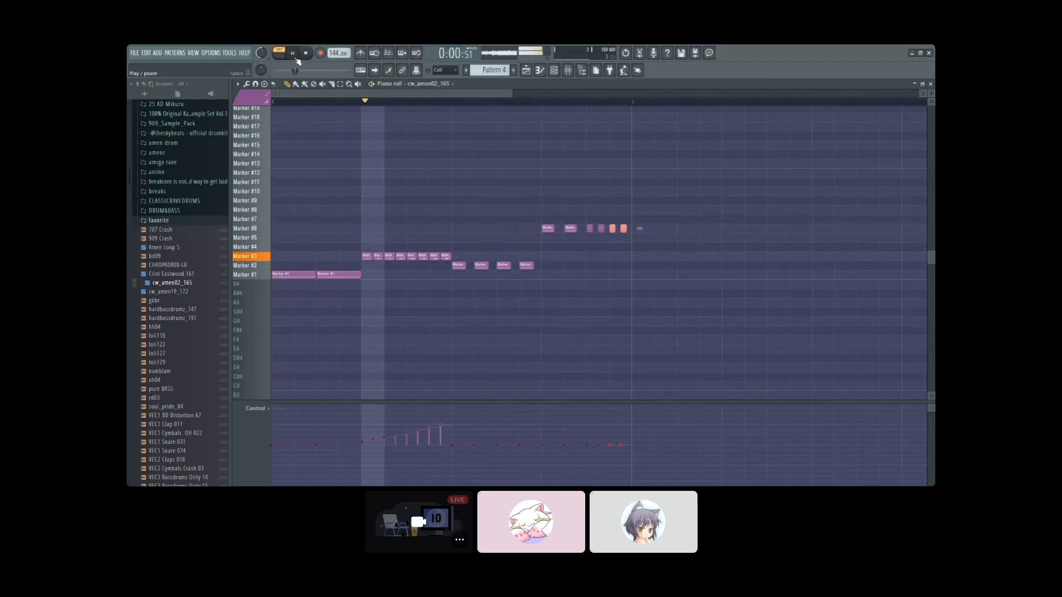
Step: Try the four shortest Marker #6 notes on Marker #8, settle them on Marker #10, and play the pattern
left_click(293, 54)
mouse_move(686, 187)
left_mouse_down()
mouse_move(583, 249)
mouse_move(589, 209)
left_mouse_up()
left_click(293, 53)
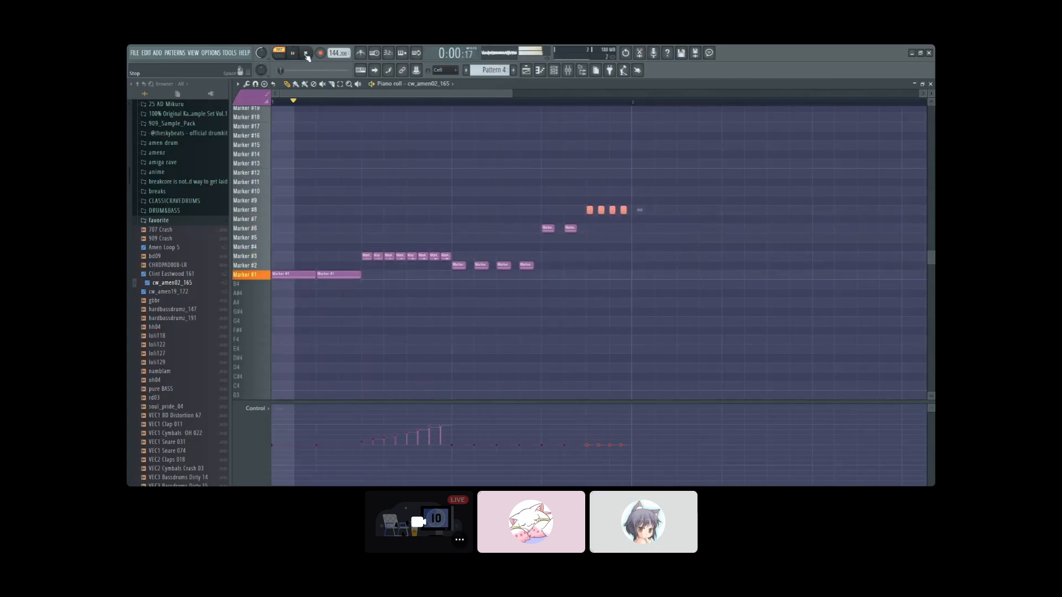
left_click_drag(597, 210, 589, 191)
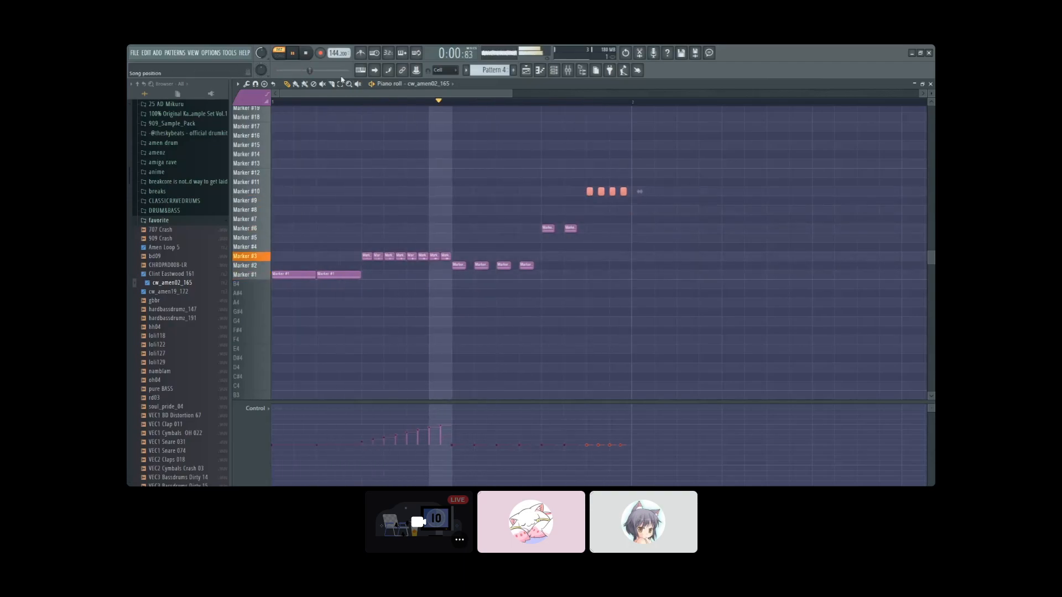
left_click(306, 53)
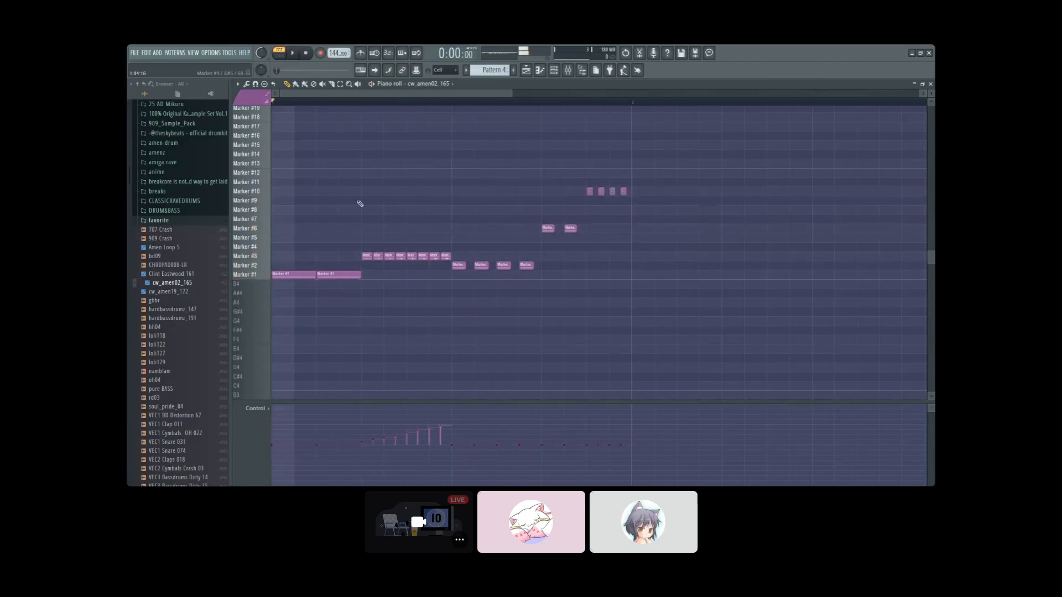
Step: Copy the two long Marker #1 notes to Marker #10 above the Marker #3 slices and play the pattern
mouse_move(307, 289)
left_mouse_down()
mouse_move(390, 205)
mouse_move(390, 189)
mouse_move(390, 199)
left_mouse_up()
key("ctrl+b")
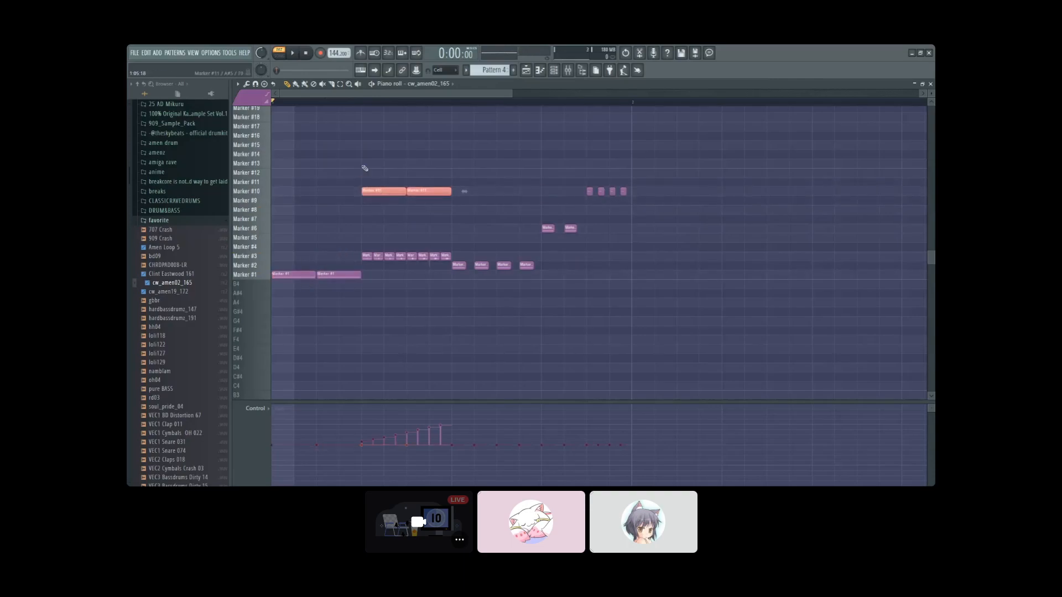
key("space")
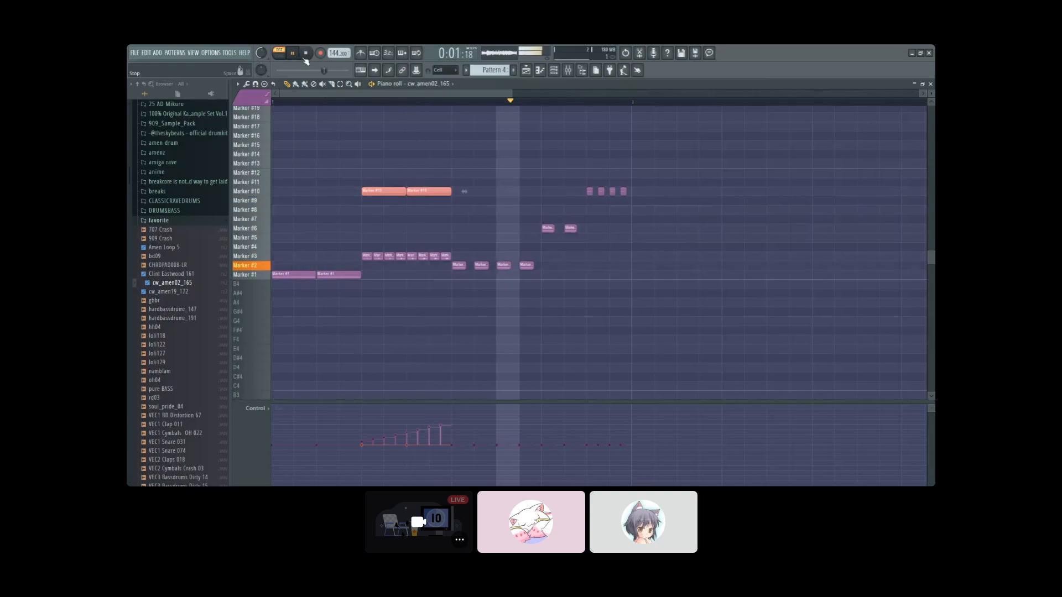
key("space")
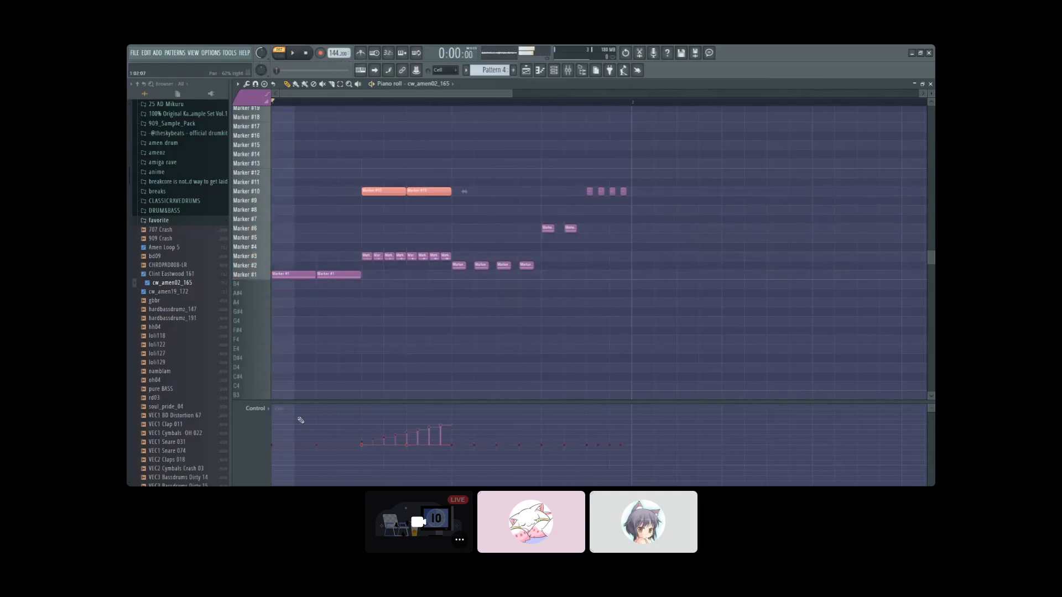
Step: Pan the first long Marker #10 note fully right and the second fully left, and play the pattern
key("ctrl+d")
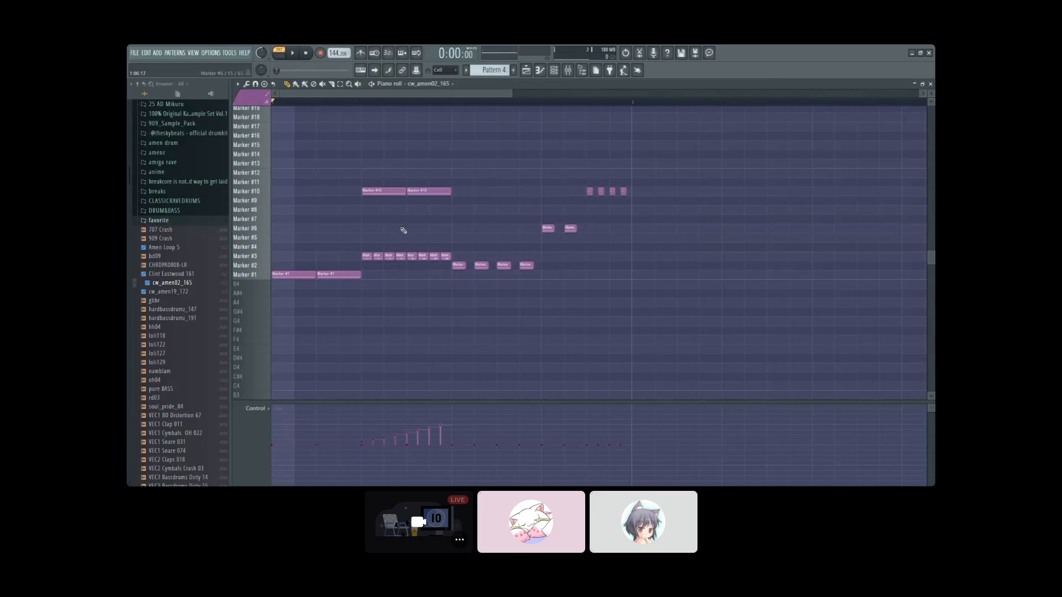
left_click(389, 194)
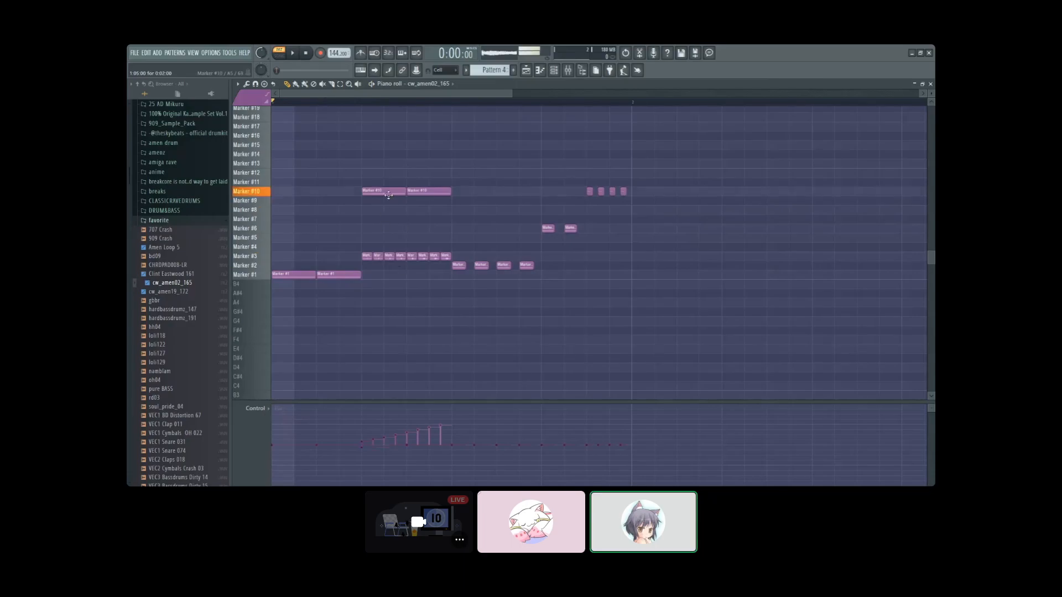
left_click(389, 194)
scroll(388, 194, "down", 6)
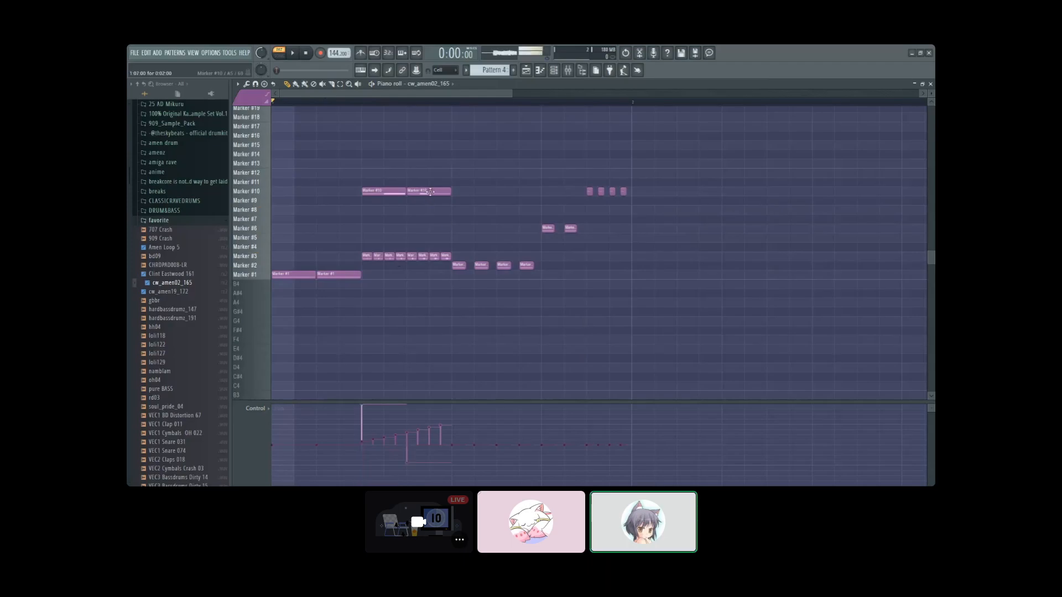
key("space")
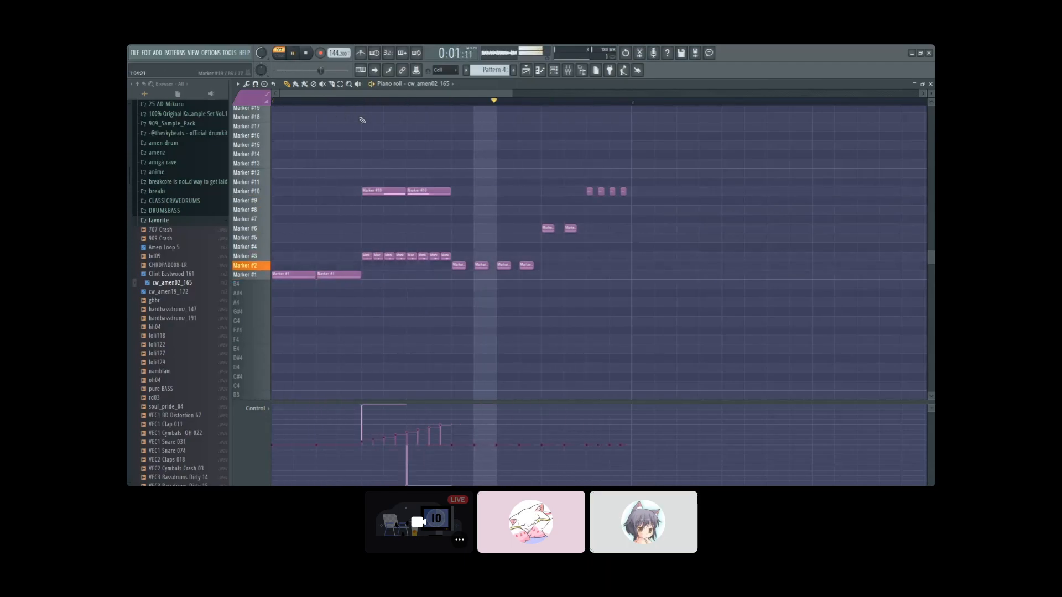
key("space")
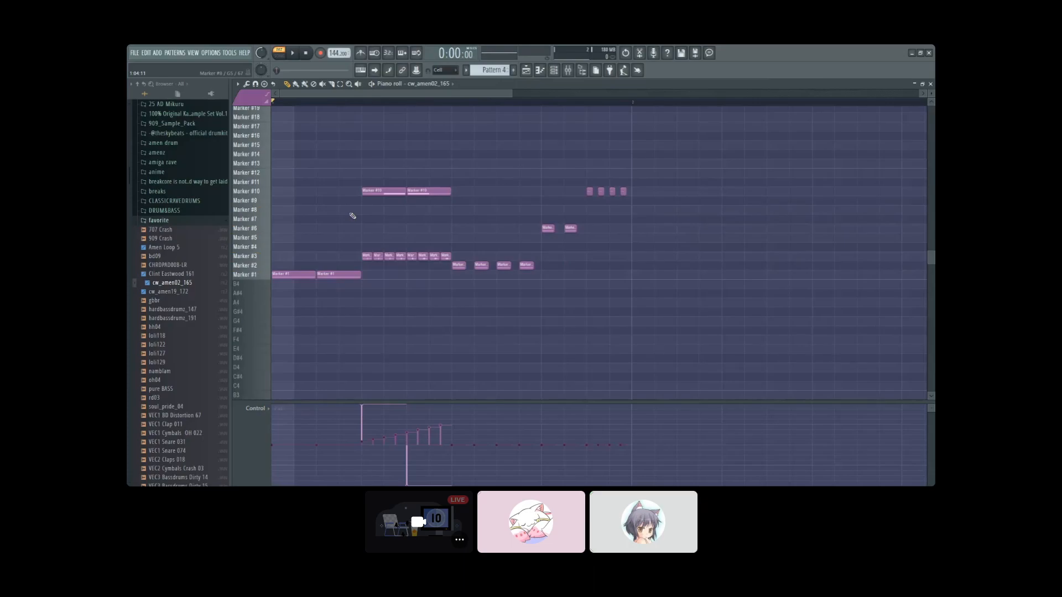
scroll(418, 243, "down", 2, "ctrl")
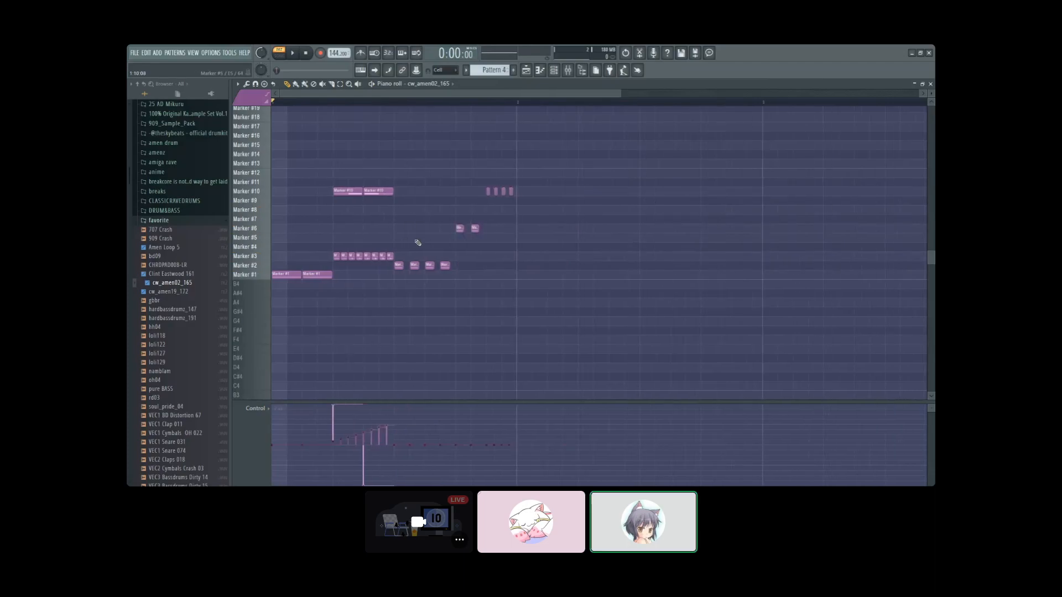
scroll(520, 167, "up", 3)
scroll(545, 160, "up", 3)
scroll(569, 199, "down", 4)
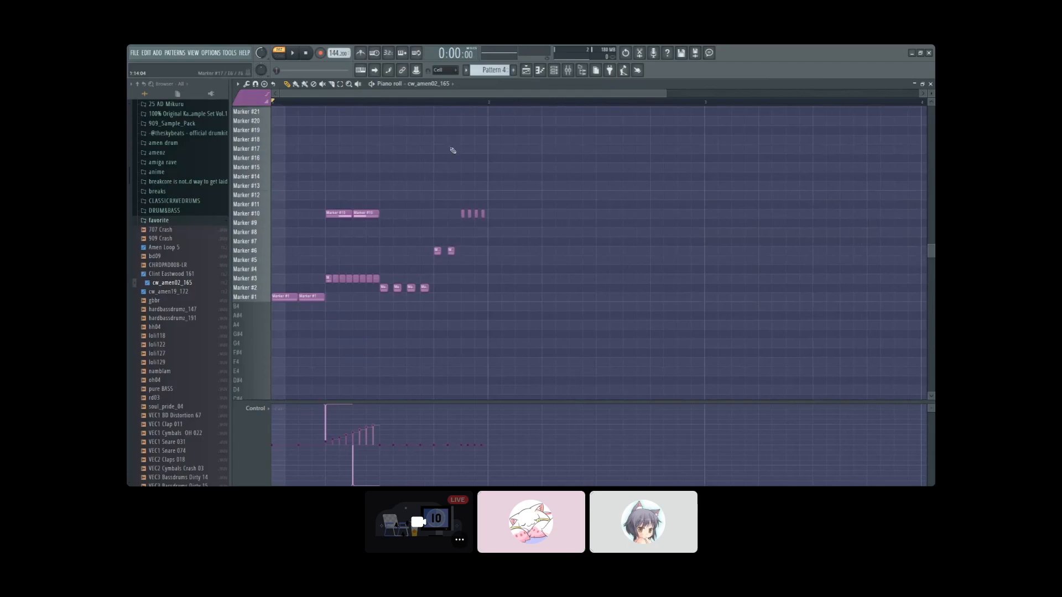
scroll(452, 150, "up", 1)
scroll(535, 156, "down", 3)
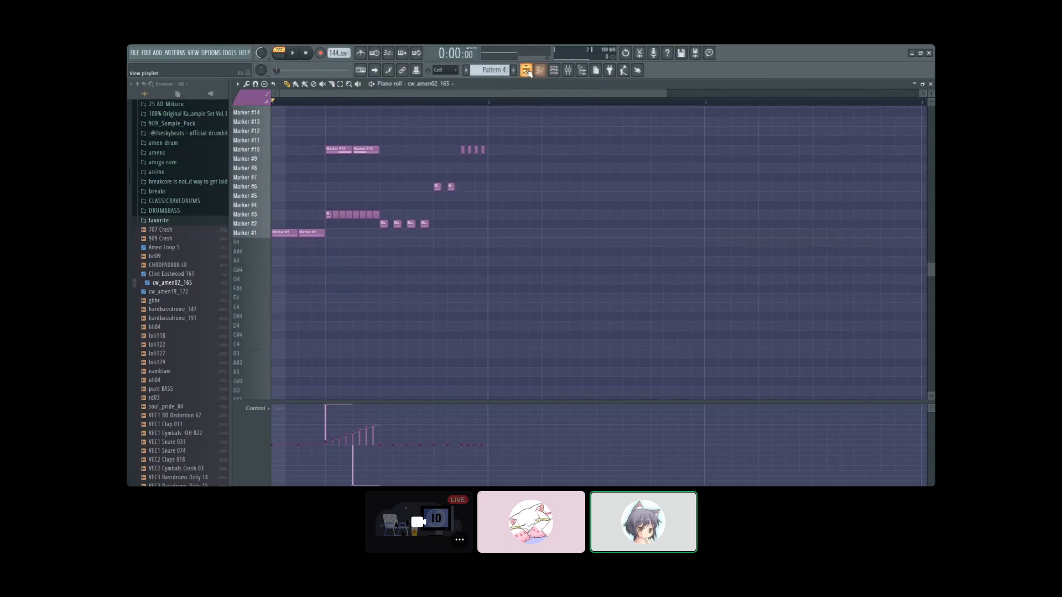
Step: Open the playlist and place the cw_amen02_165 loop at the start of Track 1
left_click(527, 71)
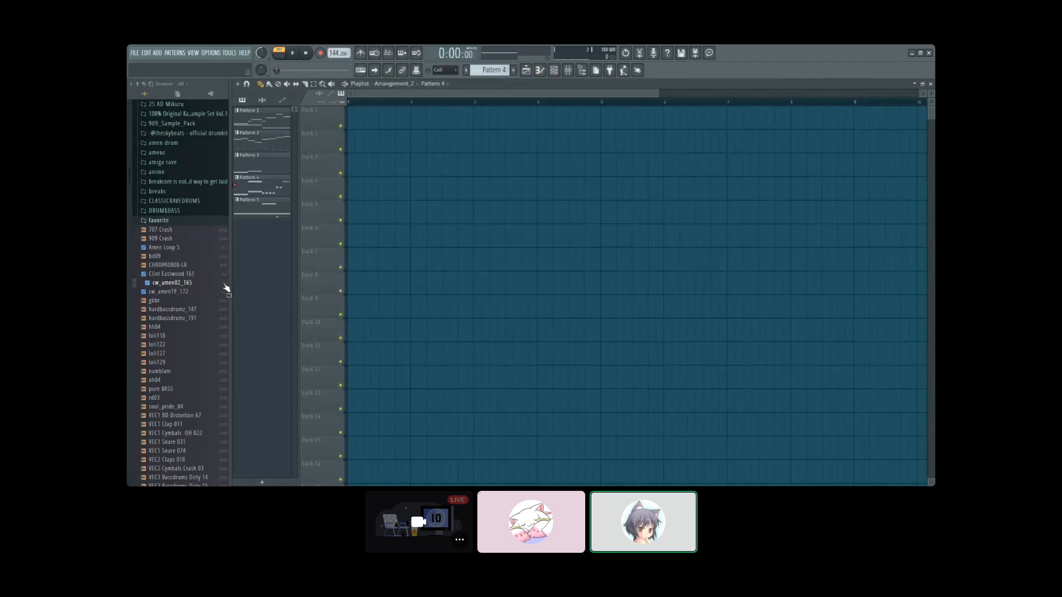
left_click_drag(212, 288, 354, 117)
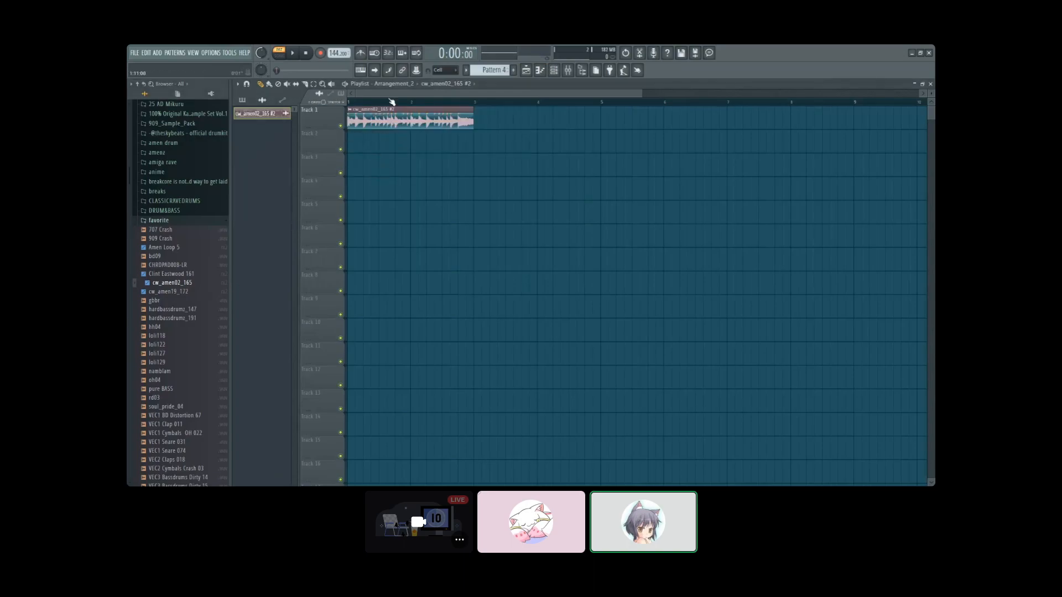
Step: Add the cw_amen_freak loop from the rhythm-lab.com_amen_vol.2 WAV folder to Track 2 at bar 3
scroll(387, 117, "up", 3)
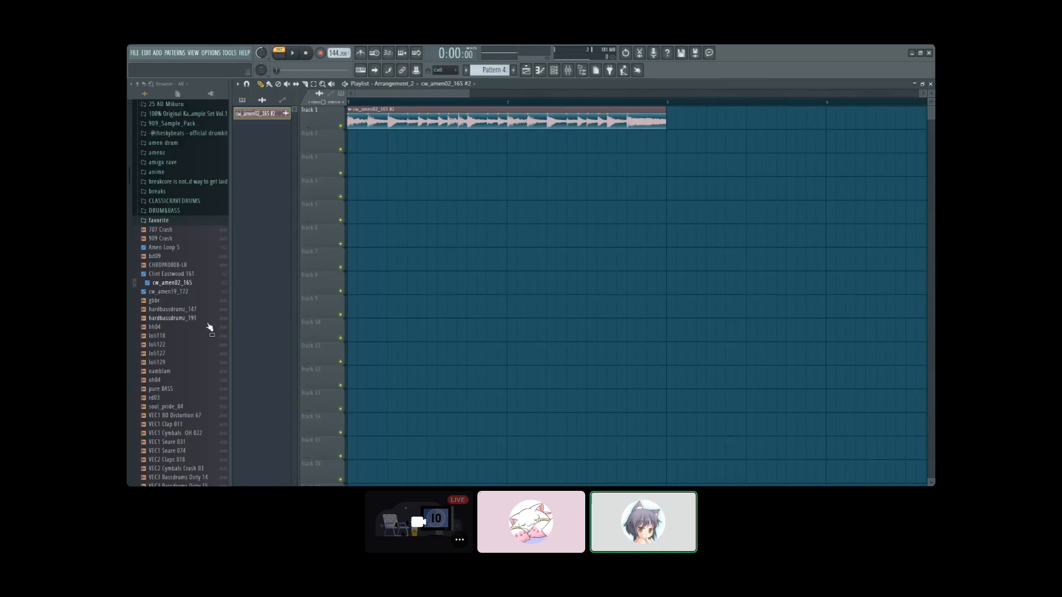
scroll(209, 324, "down", 4)
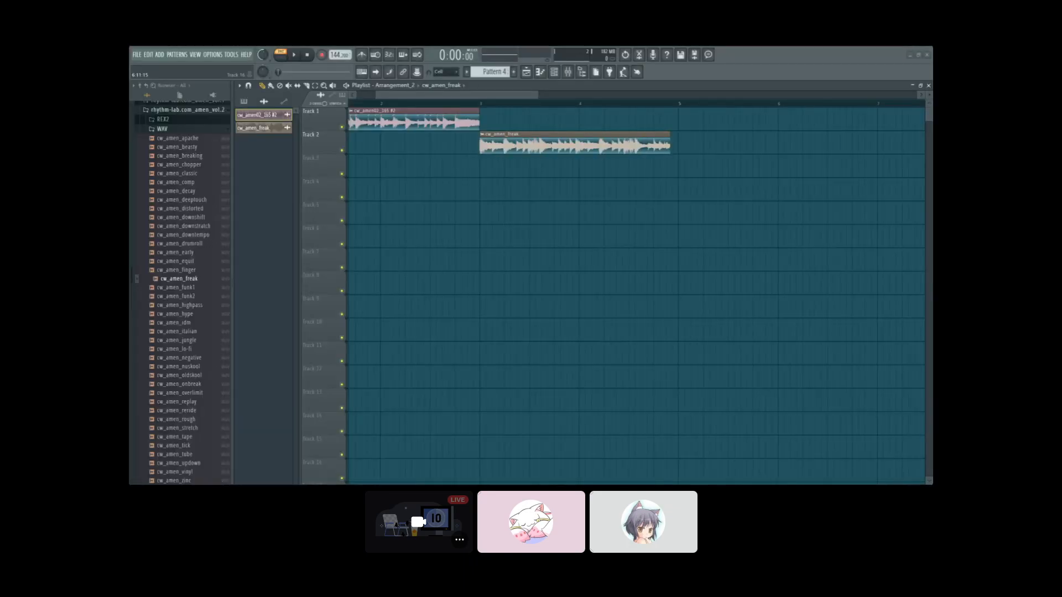
left_click_drag(559, 166, 563, 190)
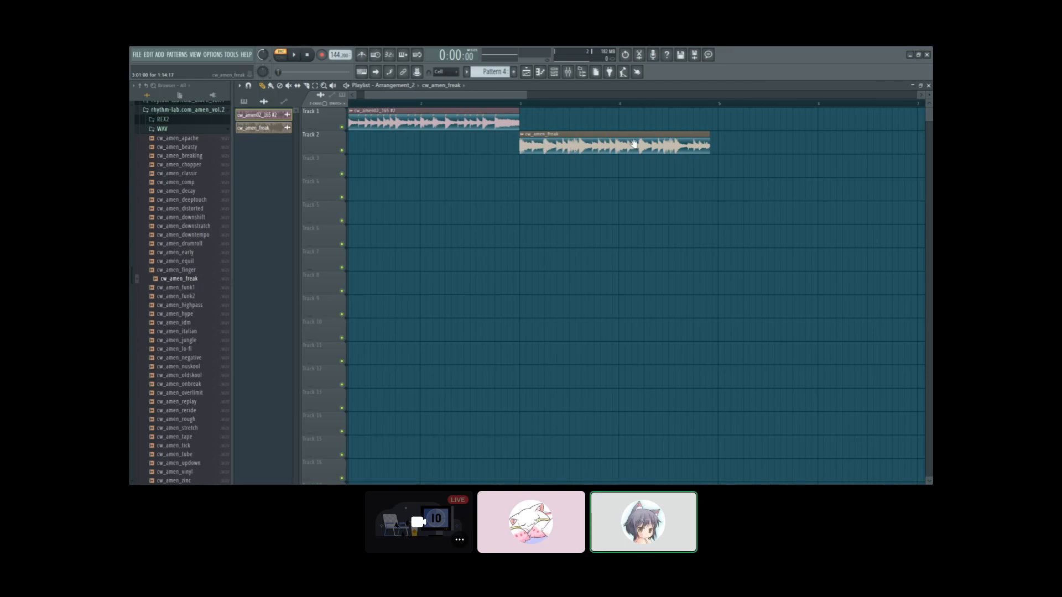
Step: Stretch the cw_amen_freak loop on Track 2 to exactly two bars with the time stretch setting in its channel settings
left_click_drag(548, 144, 539, 144)
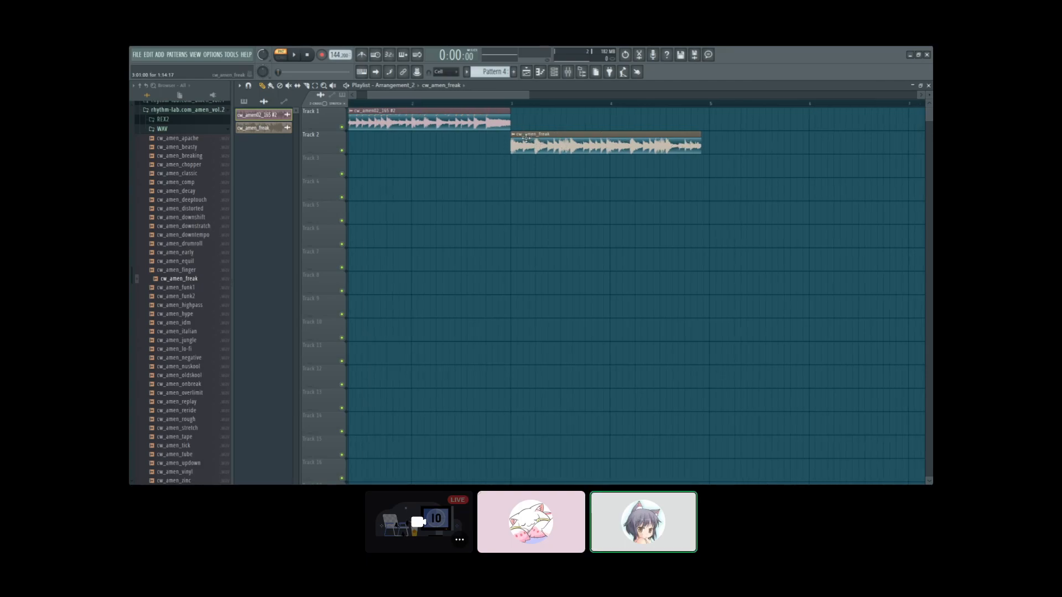
double_click(528, 139)
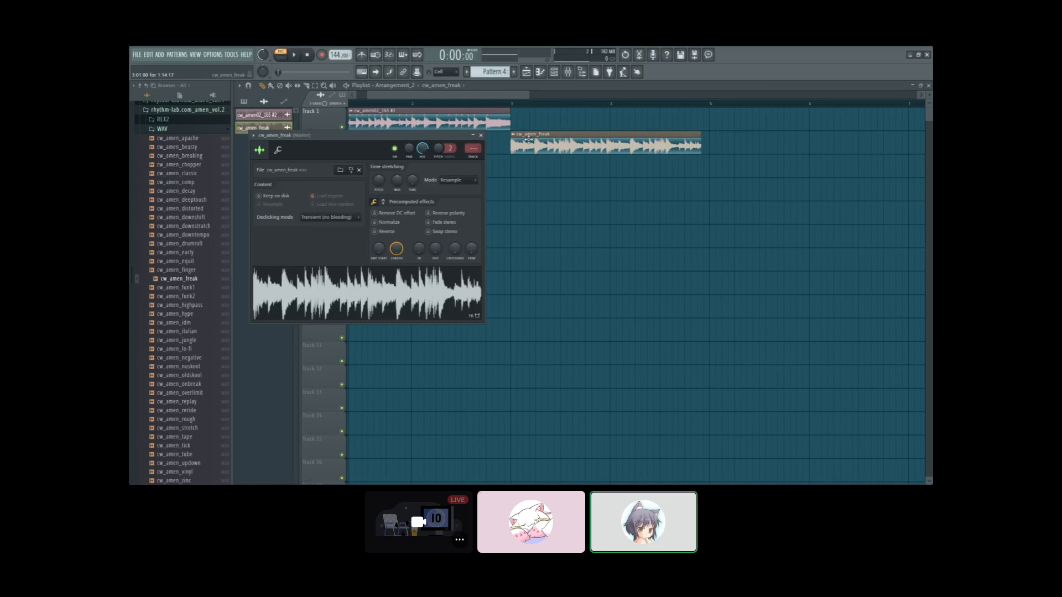
left_click_drag(441, 149, 621, 209)
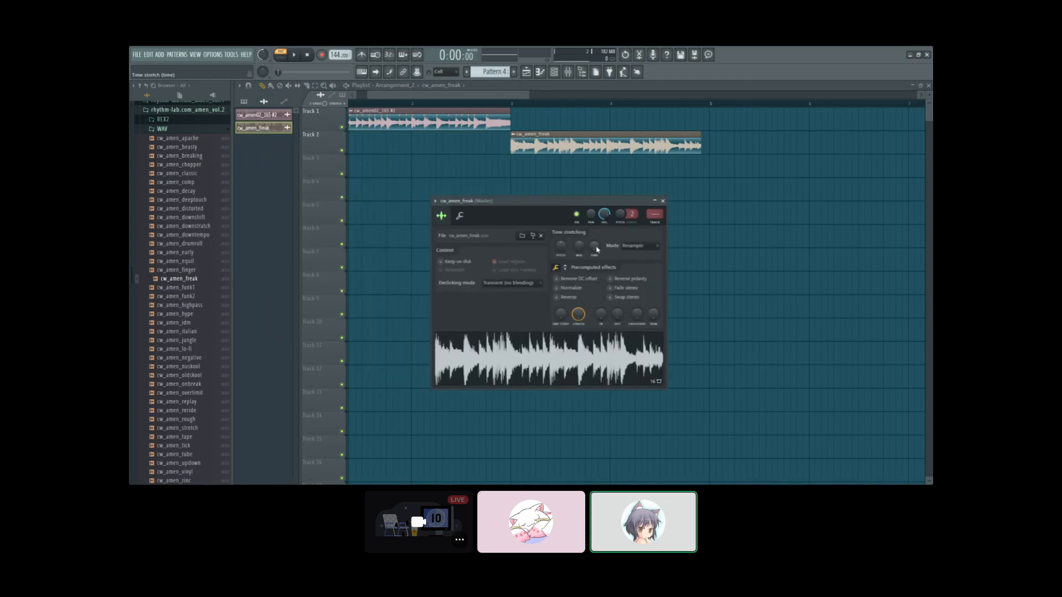
left_click_drag(593, 253, 593, 243)
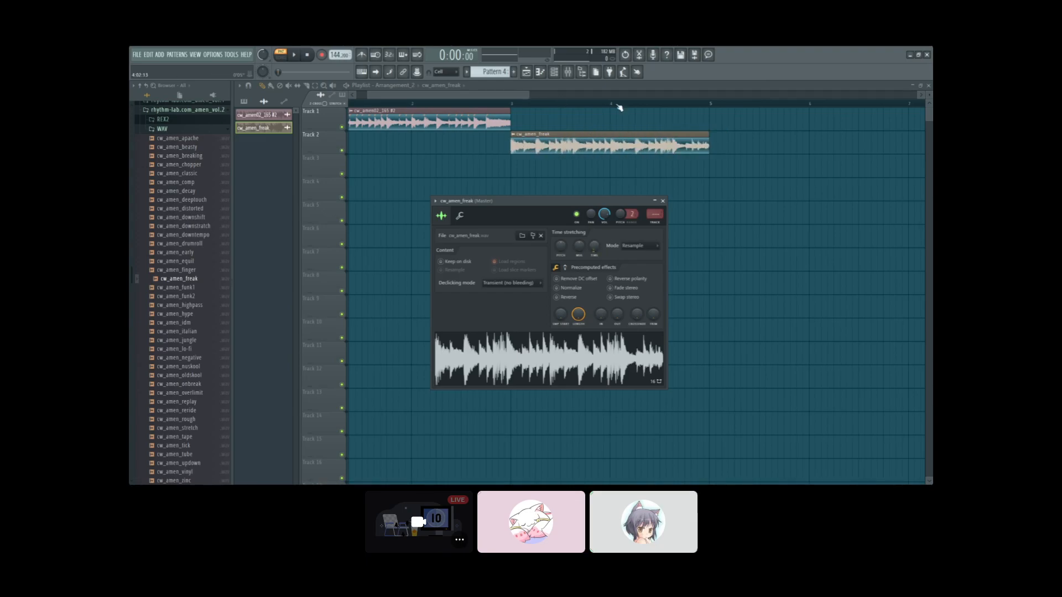
Step: Examine the stretched cw_amen_freak clip's edges against the bar lines and reopen its channel settings
scroll(600, 105, "up", 5)
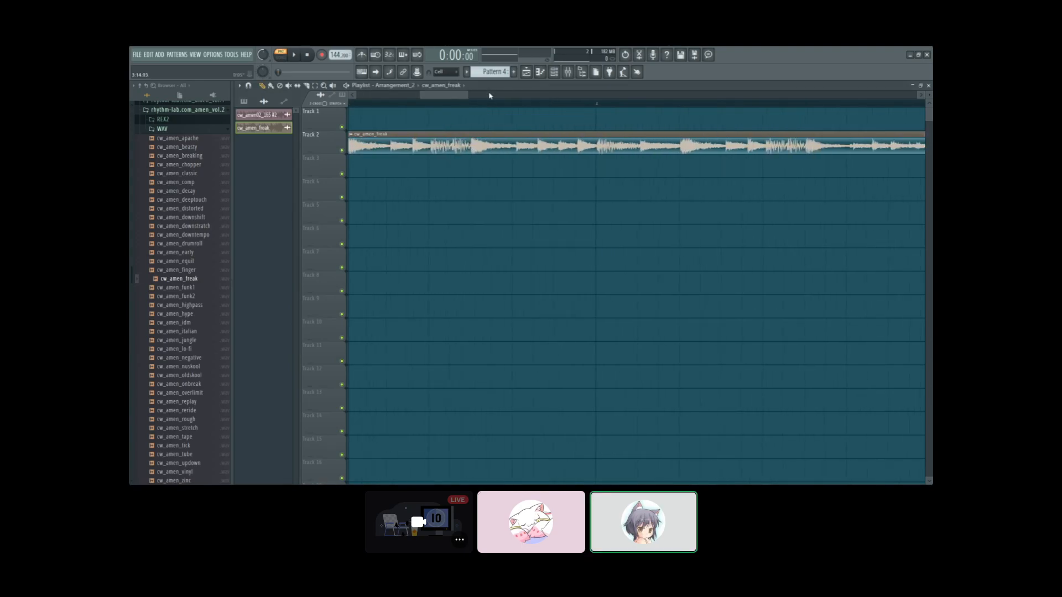
left_click_drag(421, 96, 442, 96)
left_click_drag(604, 195, 482, 244)
left_click(553, 73)
left_click(553, 73)
left_click_drag(584, 208, 528, 193)
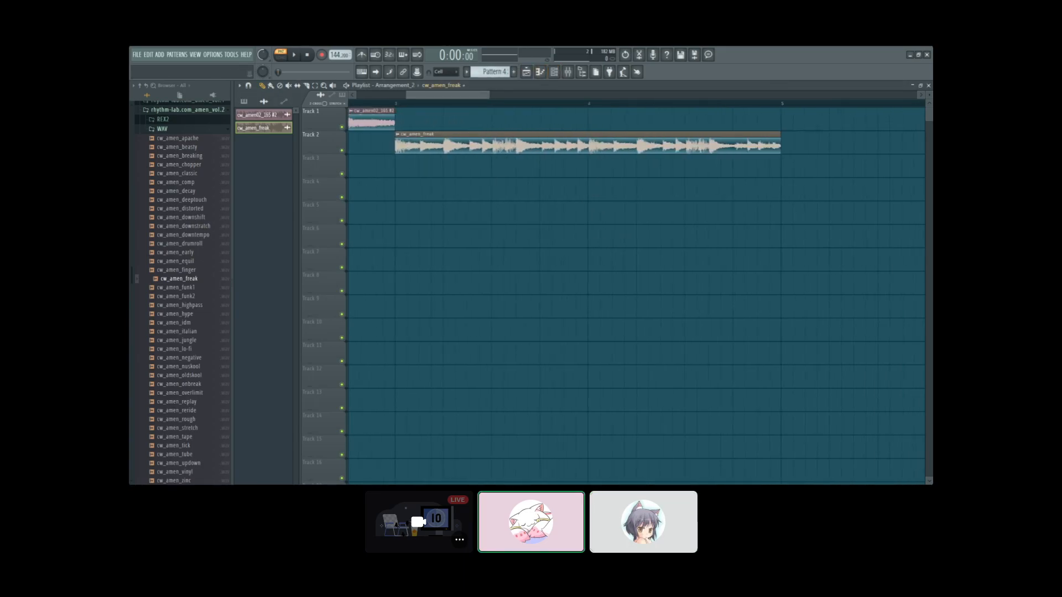
scroll(440, 96, "down", 3)
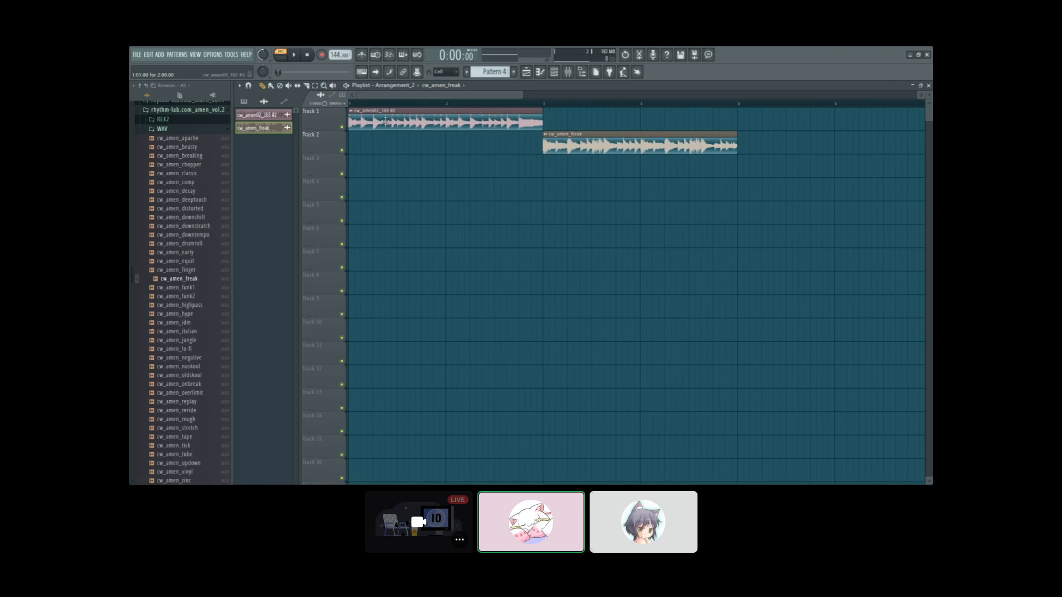
double_click(550, 144)
left_click_drag(550, 213, 709, 227)
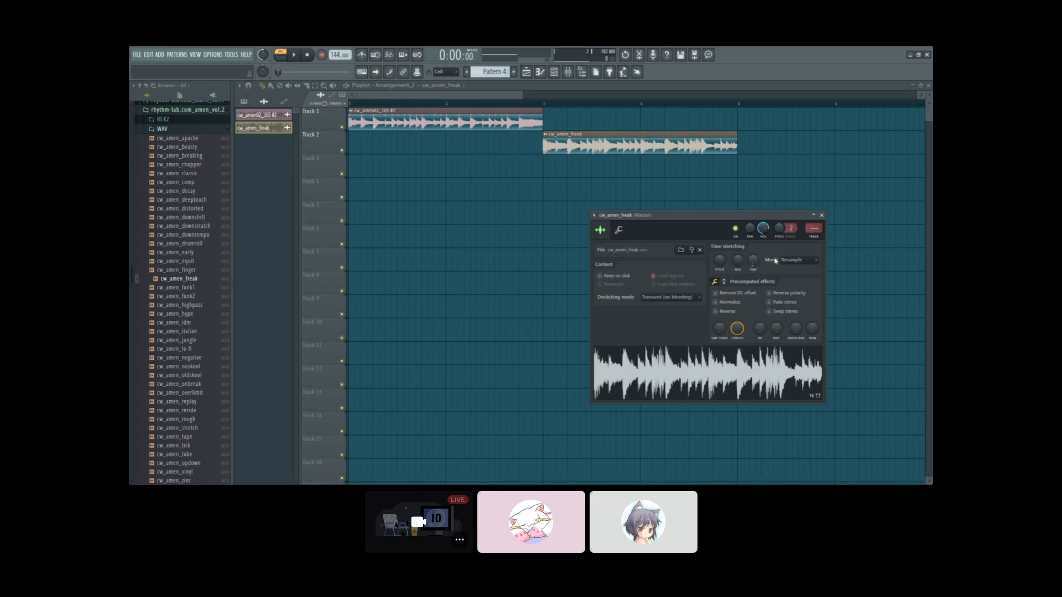
Step: Enable the metronome and play the cw_amen_freak loop from bar 3 to check its timing
left_click(543, 103)
left_click(362, 55)
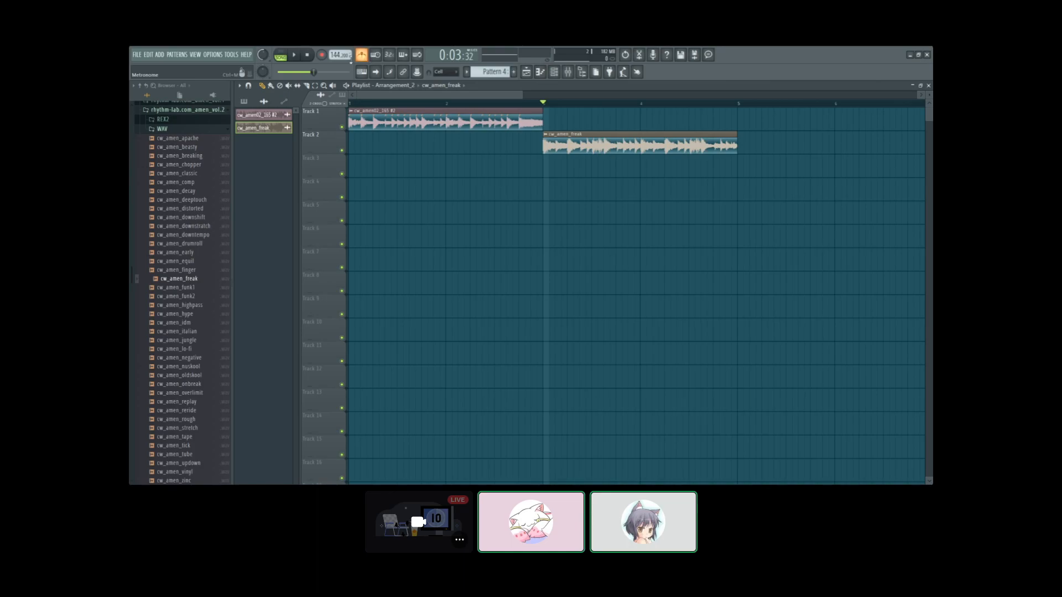
left_click(294, 55)
left_click(295, 55)
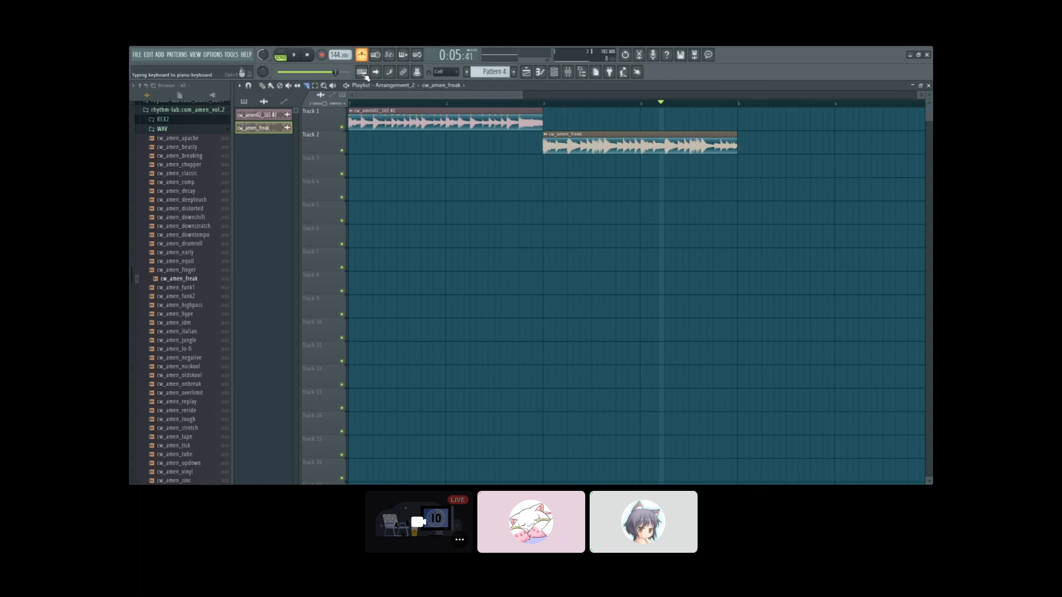
Step: Slice the cw_amen_freak clip on Track 2 after each of its first three beats
scroll(551, 103, "up", 2)
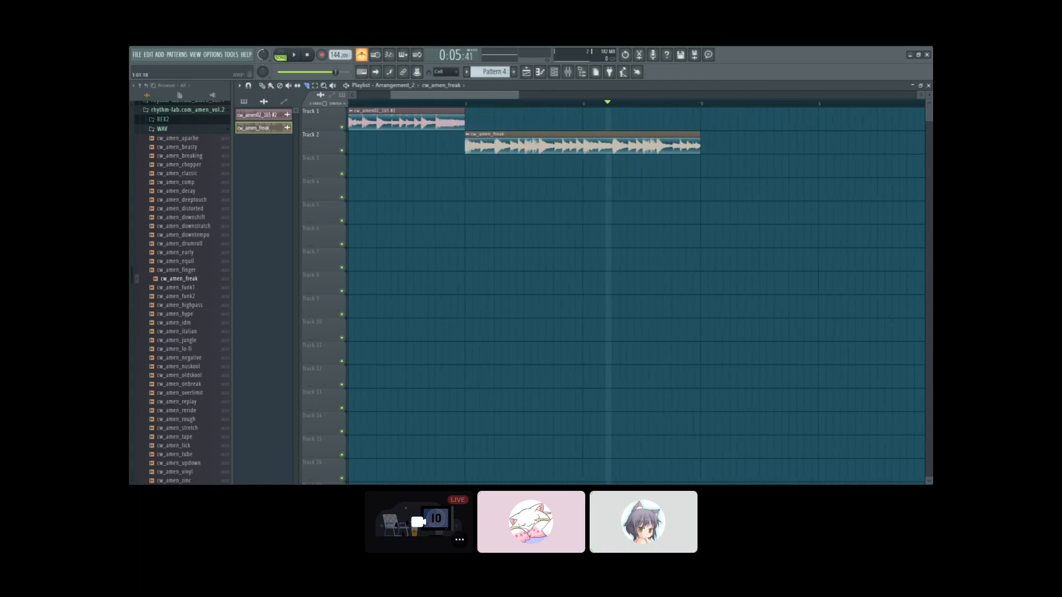
scroll(518, 167, "up", 2)
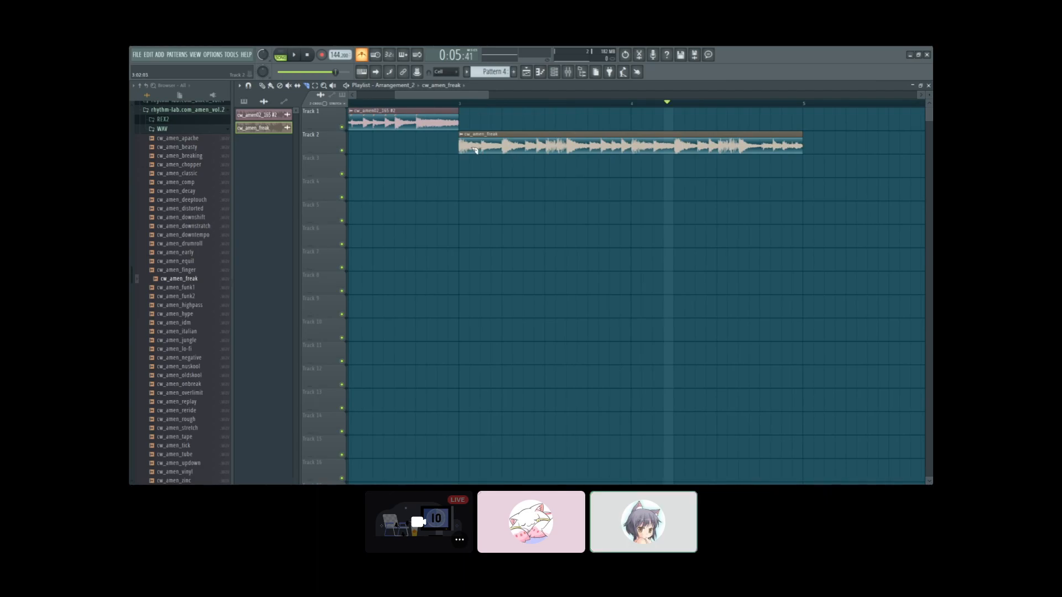
key("ctrl+z")
left_click(503, 148)
left_click(555, 150)
left_click(598, 149)
key("b")
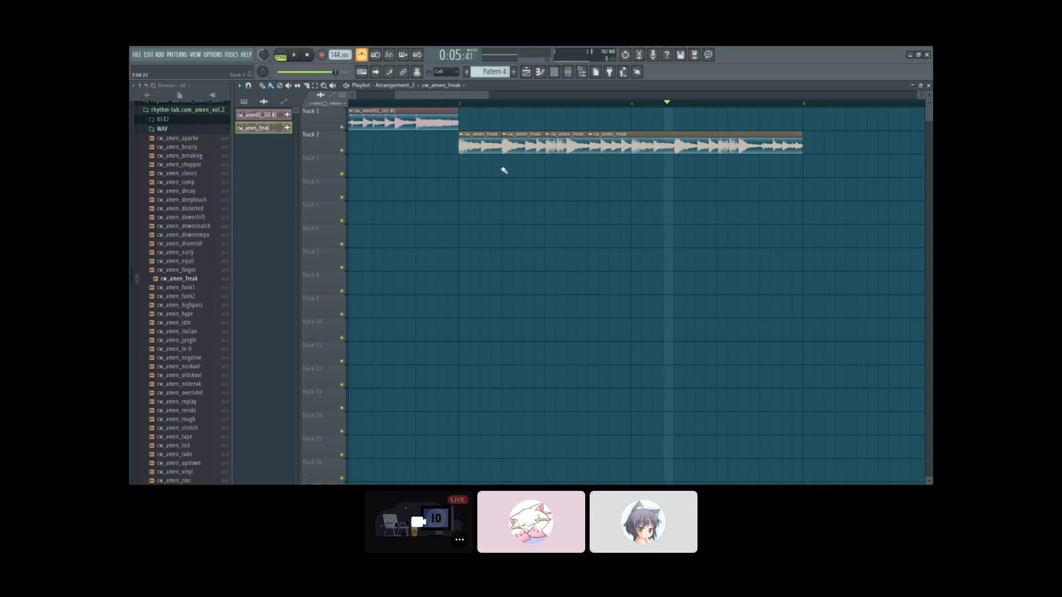
Step: Delete the long remainder of the cw_amen_freak clip after the third one-beat slice
scroll(501, 168, "down", 2)
right_click(588, 149)
scroll(535, 145, "up", 2)
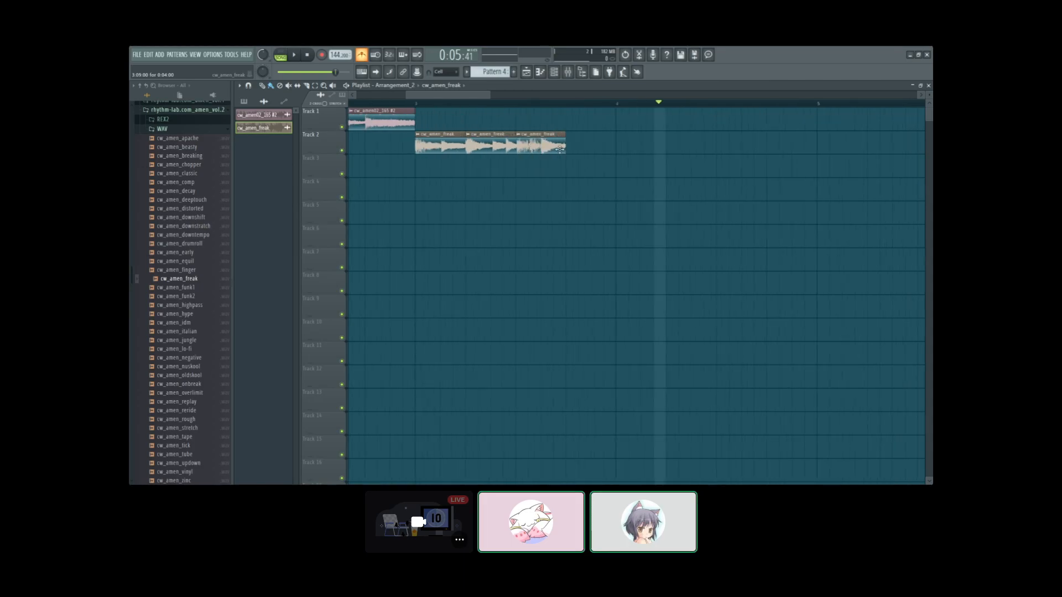
left_click_drag(553, 151, 540, 160)
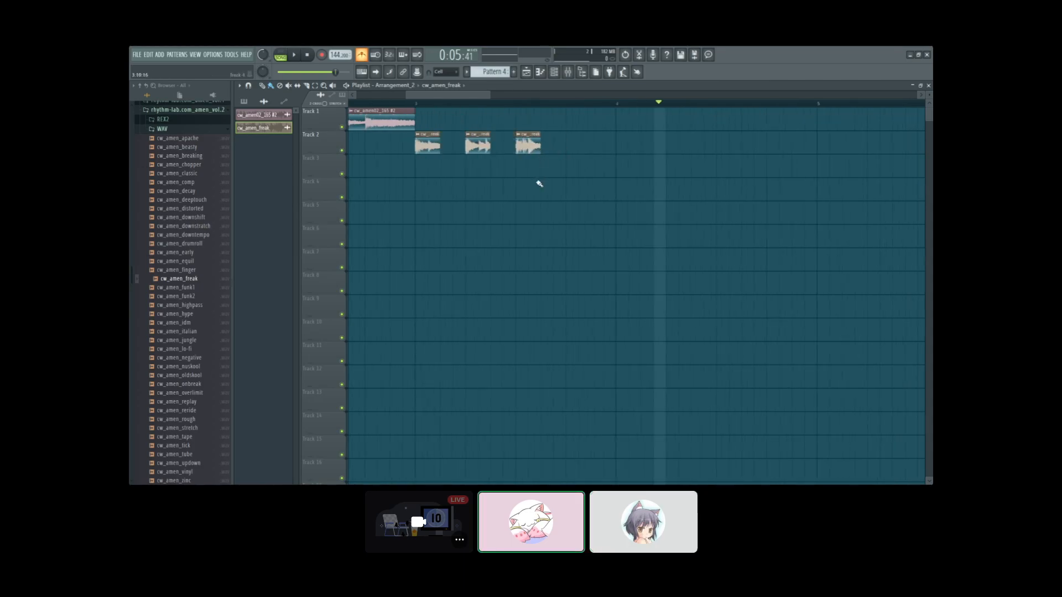
key("ctrl+z")
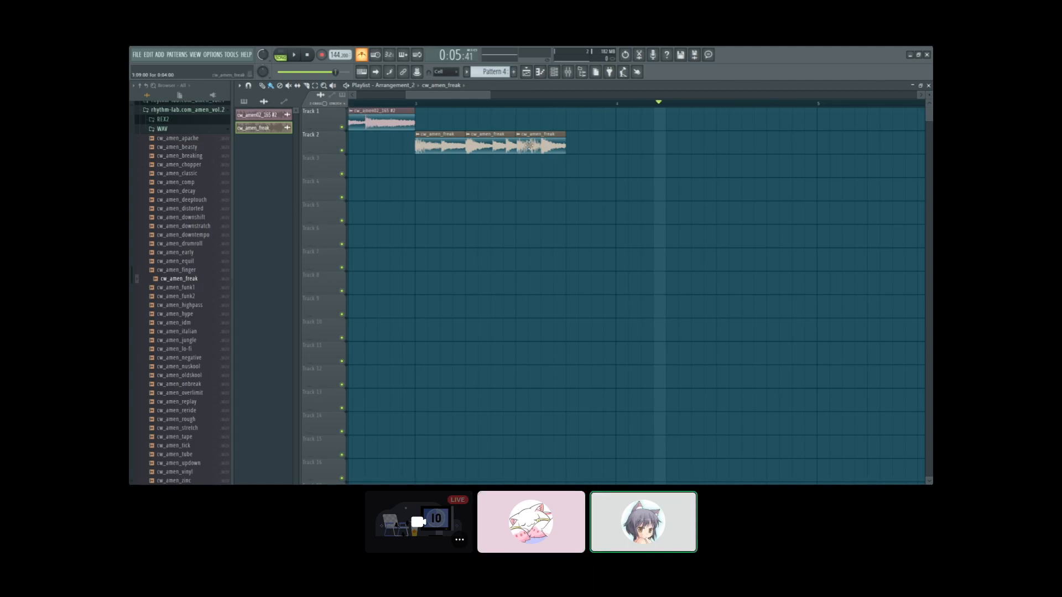
left_click_drag(565, 148, 540, 147)
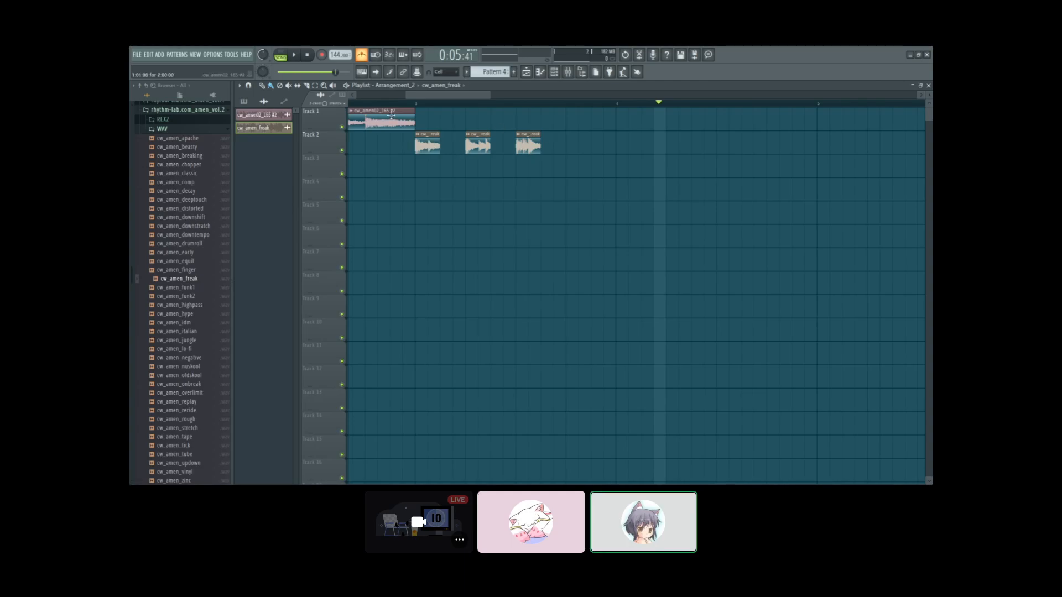
left_click(625, 54)
Step: Shorten only the third cw_amen_freak slice to half a beat and shift its audio with the Slip tool
left_click_drag(565, 146, 542, 150)
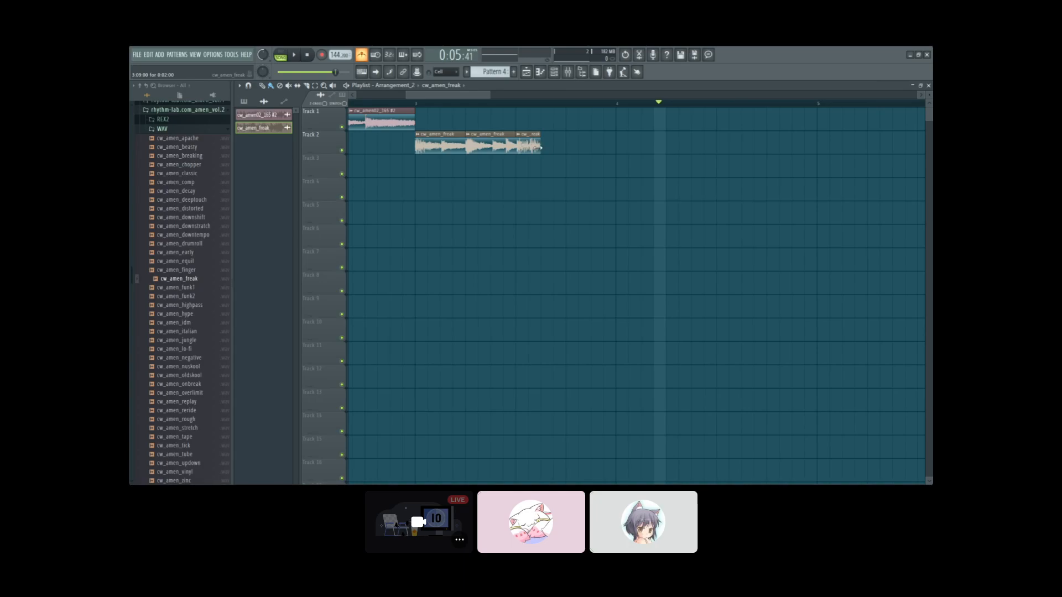
mouse_move(538, 148)
left_mouse_down()
mouse_move(523, 149)
mouse_move(556, 148)
mouse_move(540, 148)
left_mouse_up()
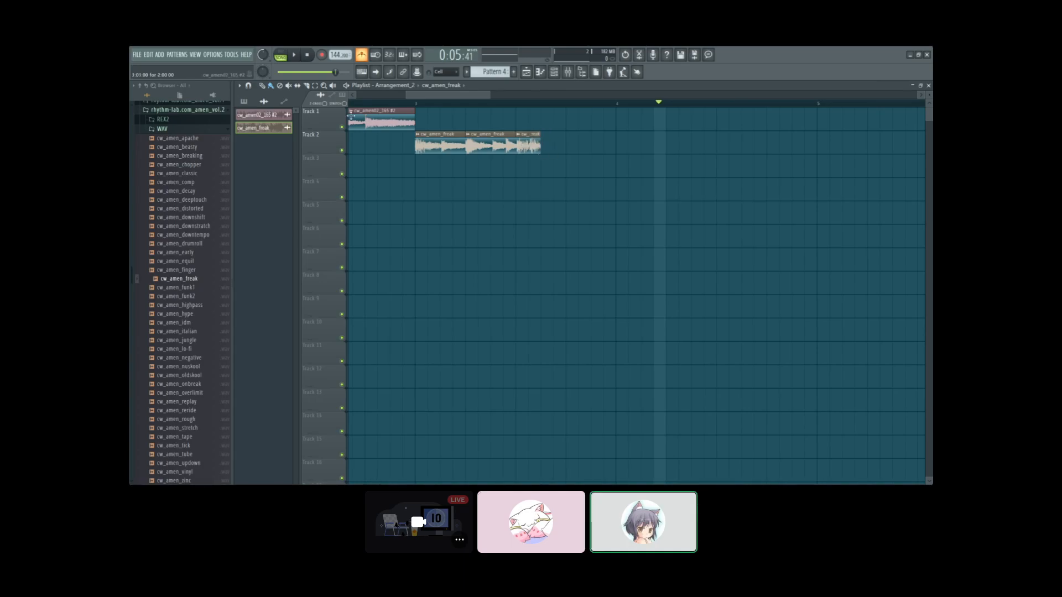
left_click(296, 87)
left_click_drag(570, 149, 532, 150)
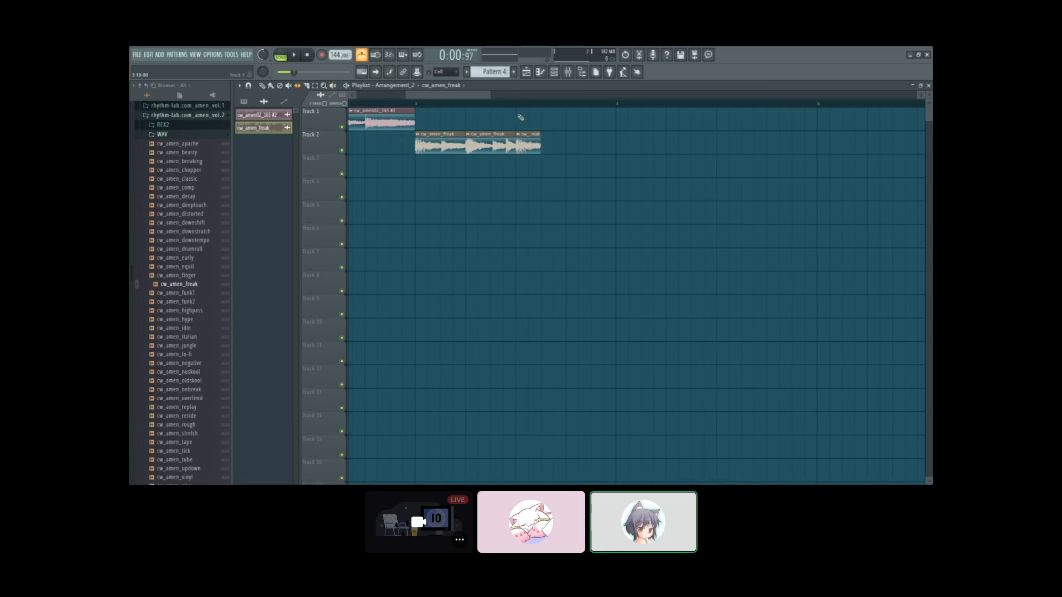
Step: Audition the slices, then duplicate the half-beat cw_amen_freak slice three times back to back up to bar 4
right_click(523, 143)
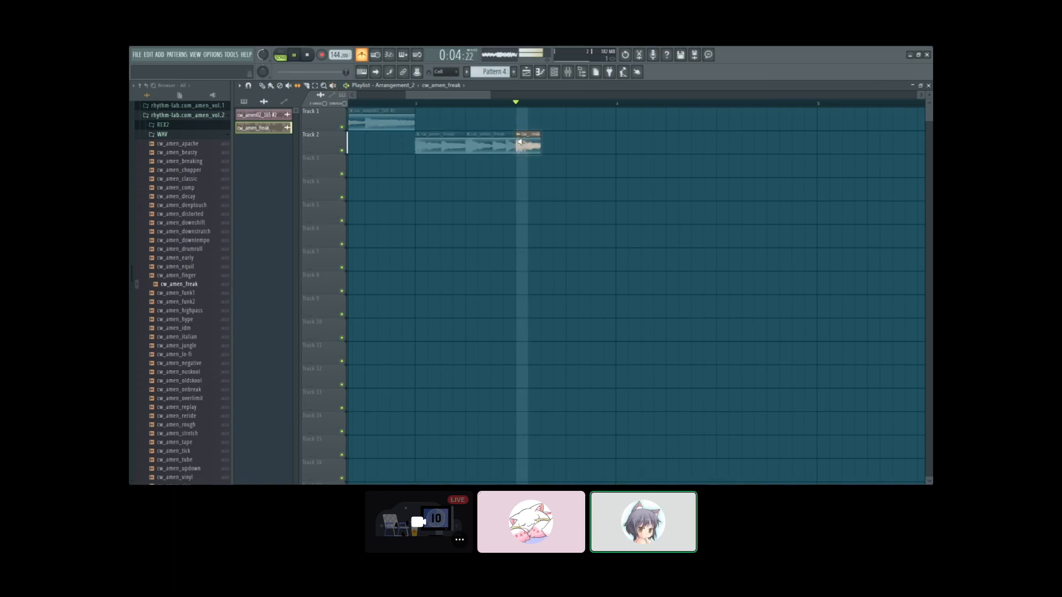
right_click(495, 145)
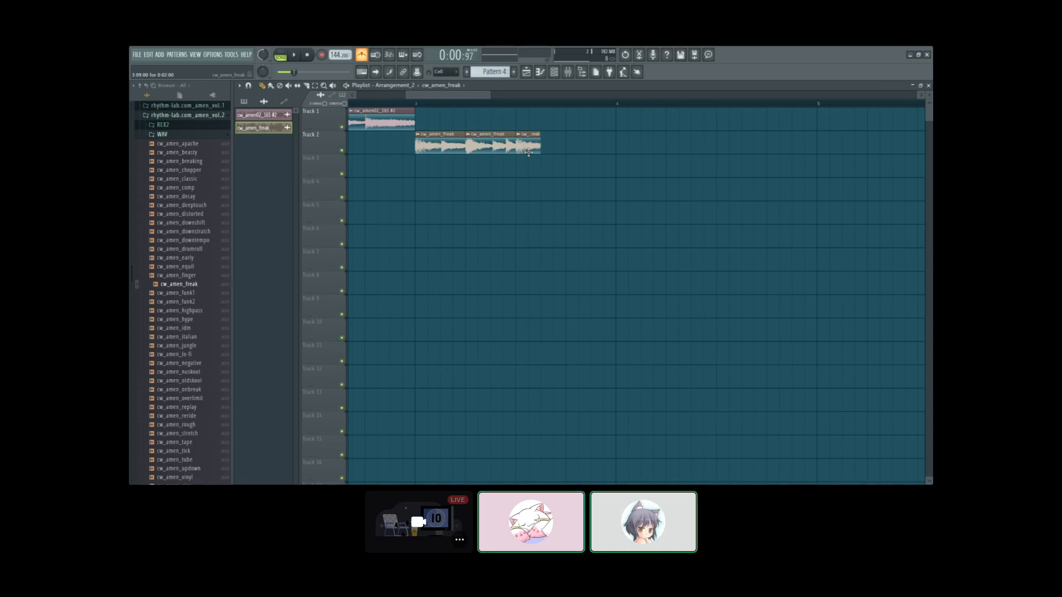
left_click(528, 137)
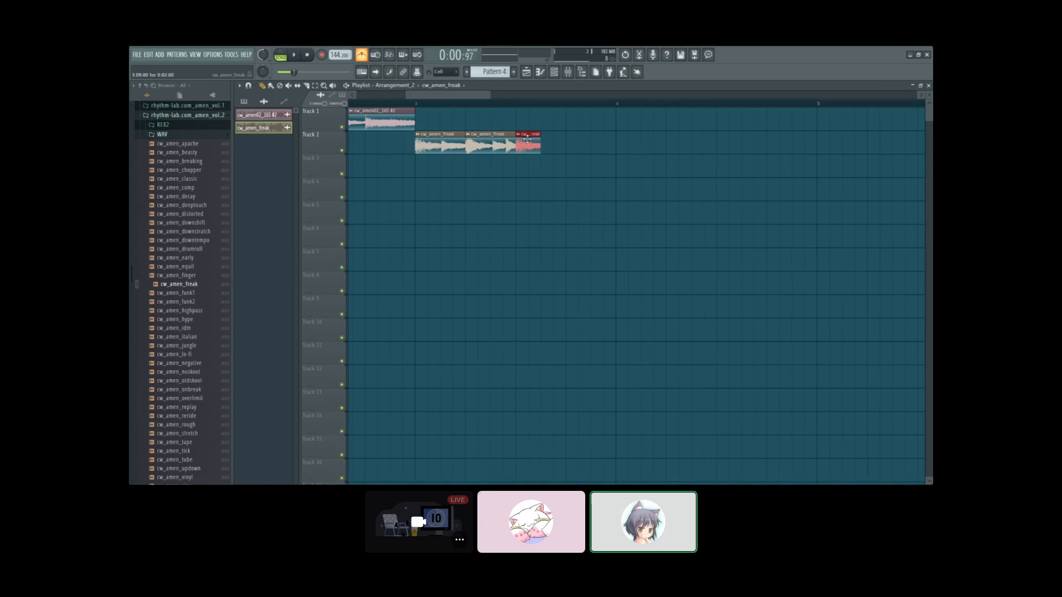
key("ctrl+b")
key("ctrl+b")
key("ctrl+b")
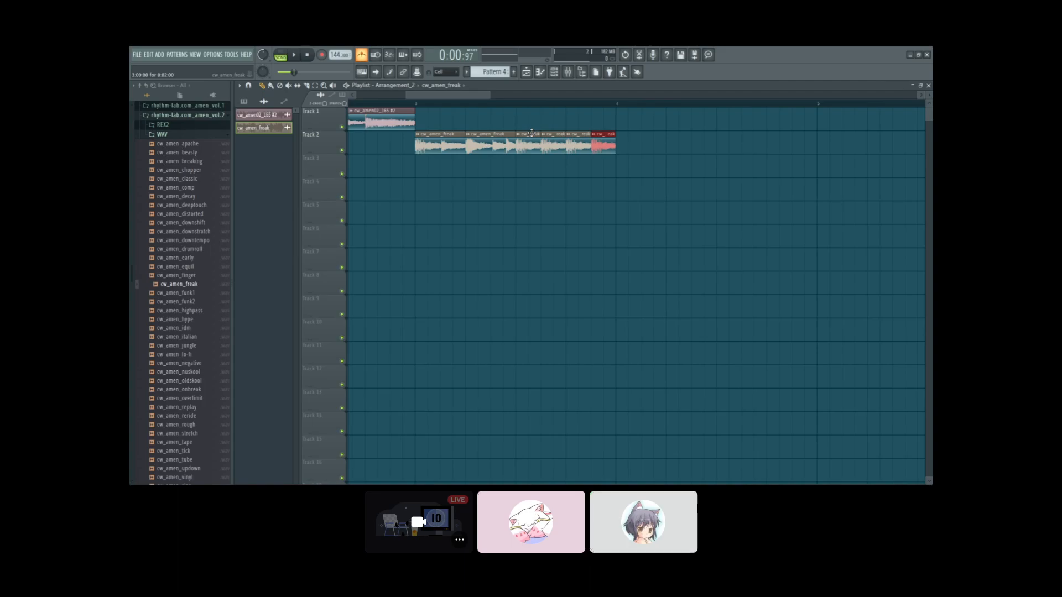
Step: Play the chopped Track 2 sequence from bar 3 and deselect its slices
left_click(418, 104)
key("space")
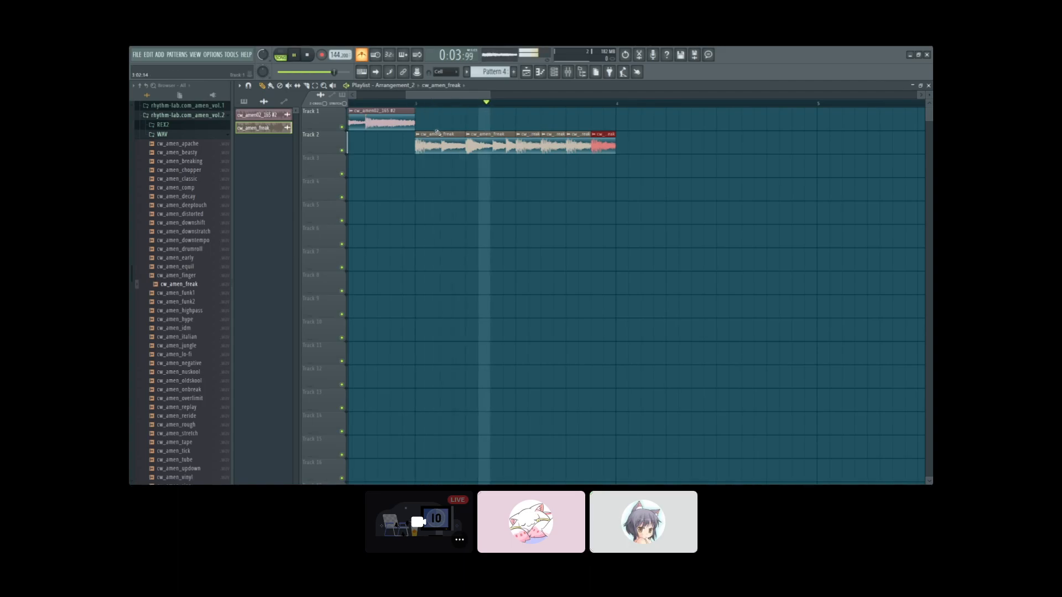
key("space")
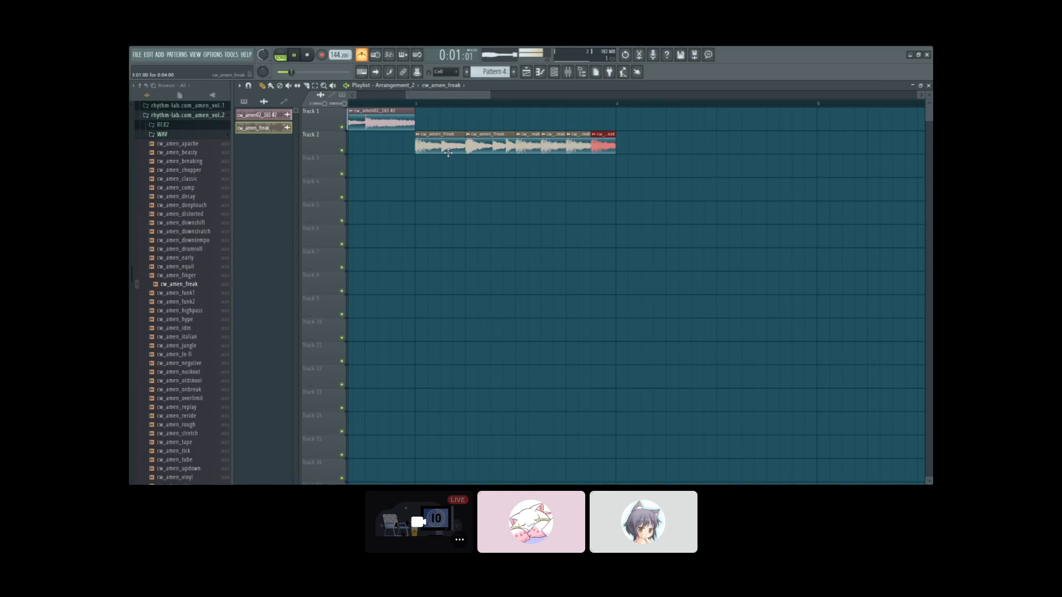
left_click_drag(456, 141, 552, 171)
key("space")
scroll(569, 191, "down", 2)
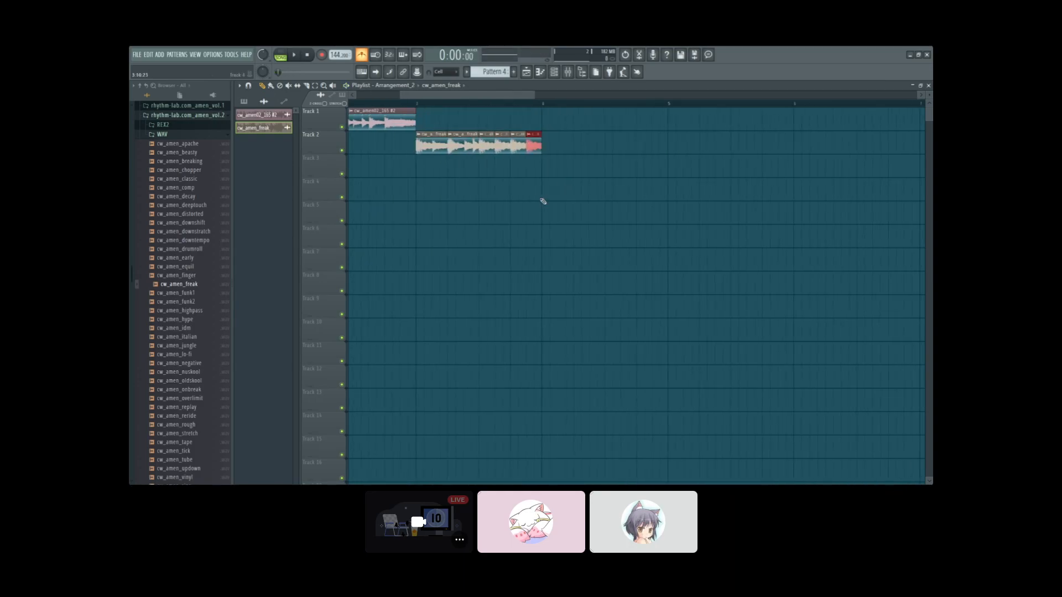
left_click(526, 188, "ctrl")
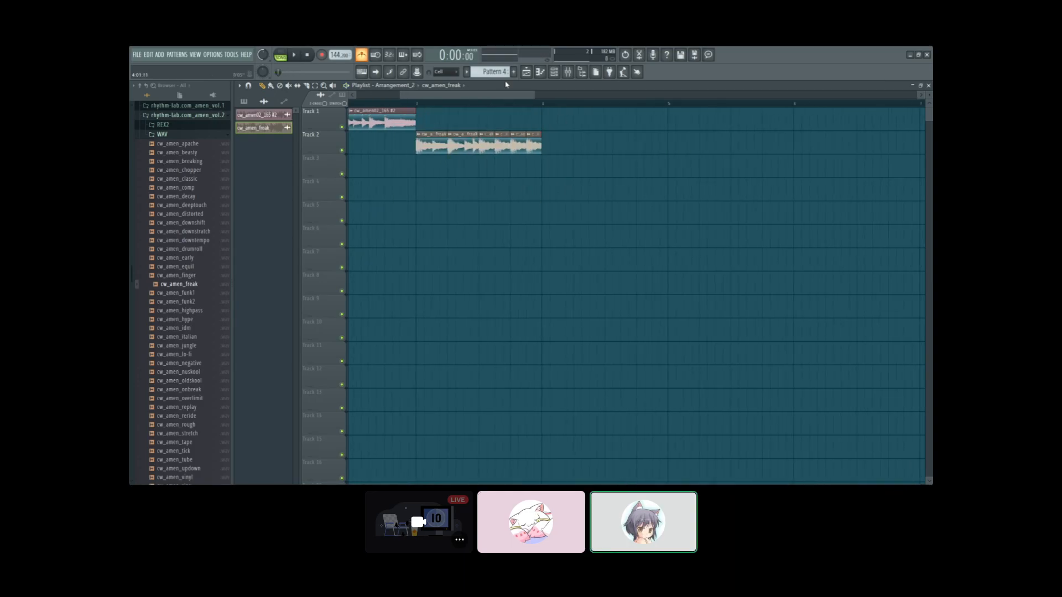
Step: Place another cw_amen_freak clip on Track 3 at bar 4 and extend it to its full two-bar length
left_click_drag(258, 135, 561, 167)
scroll(445, 182, "right", 2)
right_click(444, 176)
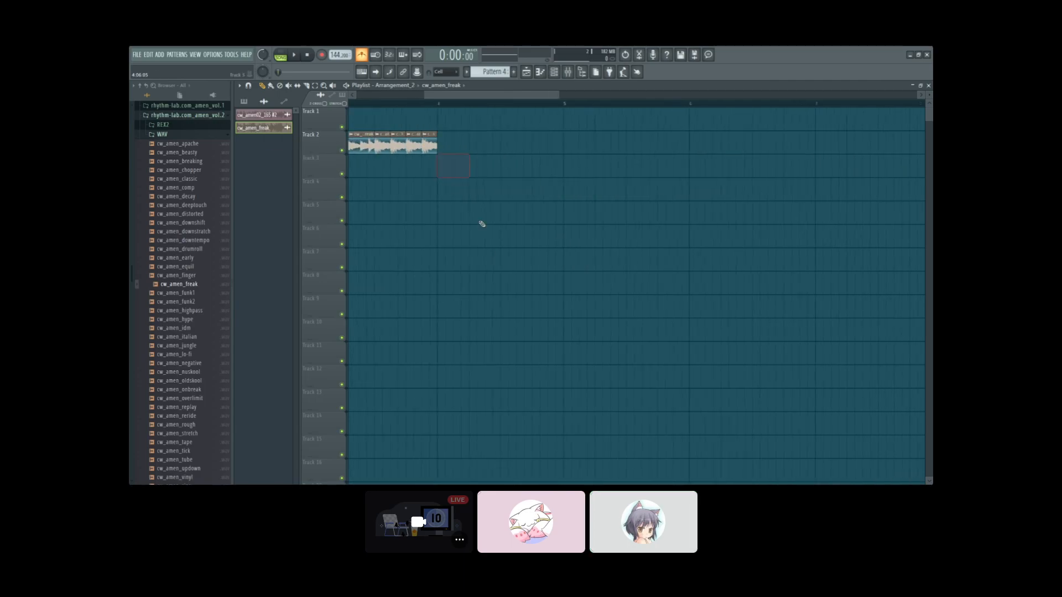
left_click_drag(273, 128, 471, 166)
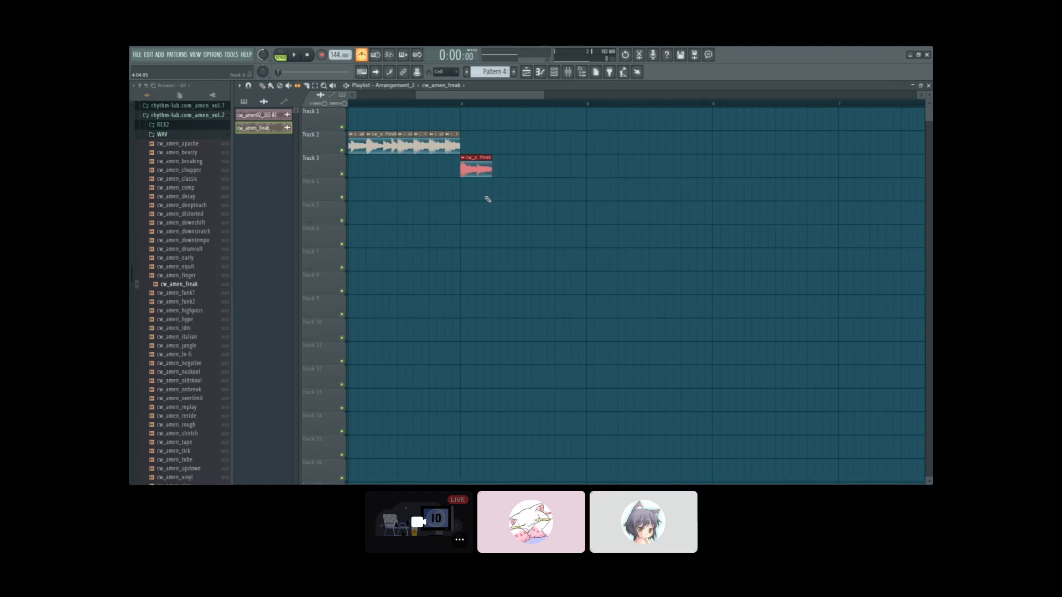
left_click_drag(493, 174, 711, 176)
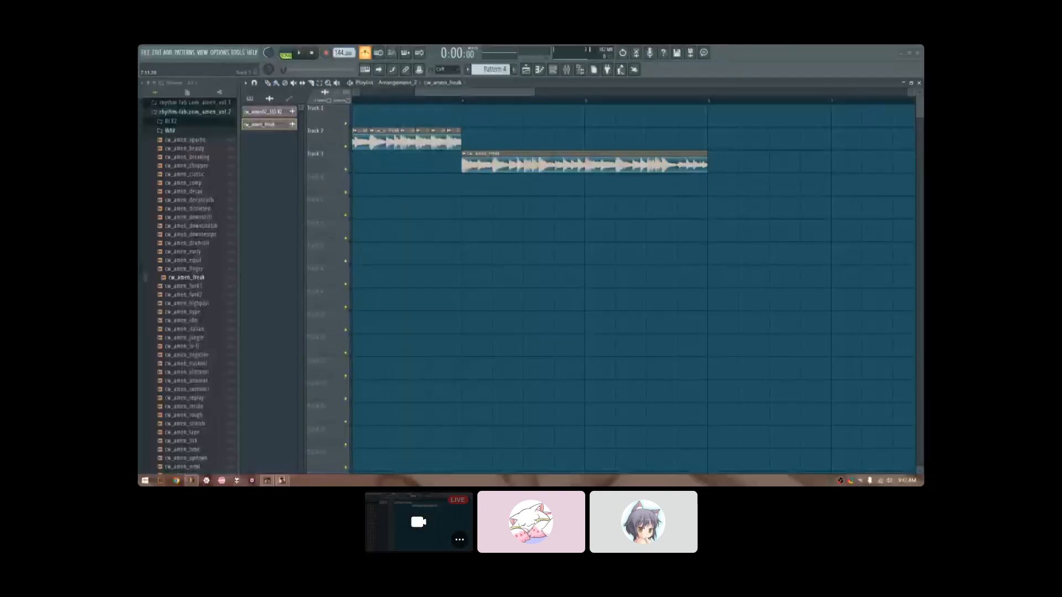
Step: Try the Beat shuffle chop on Track 3's cw_amen_freak clip, audition it from bar 4, and undo it
right_click(463, 158)
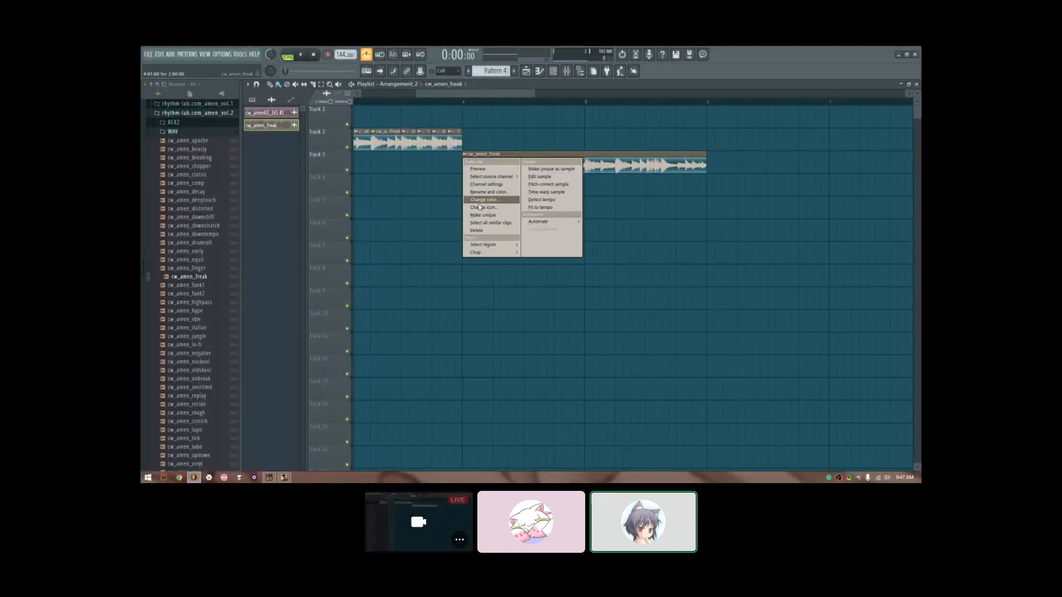
mouse_move(485, 253)
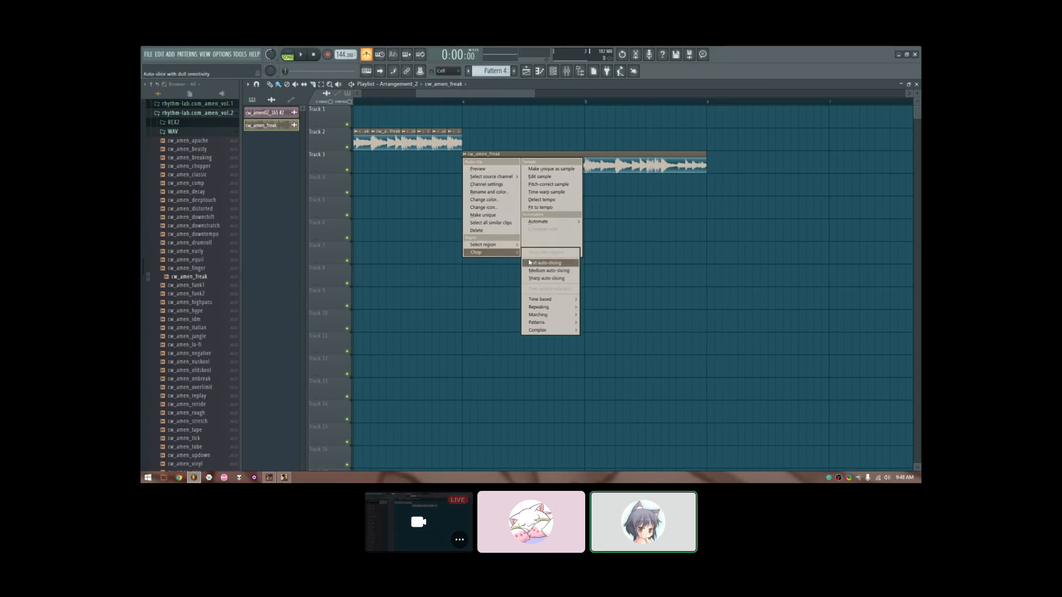
mouse_move(546, 300)
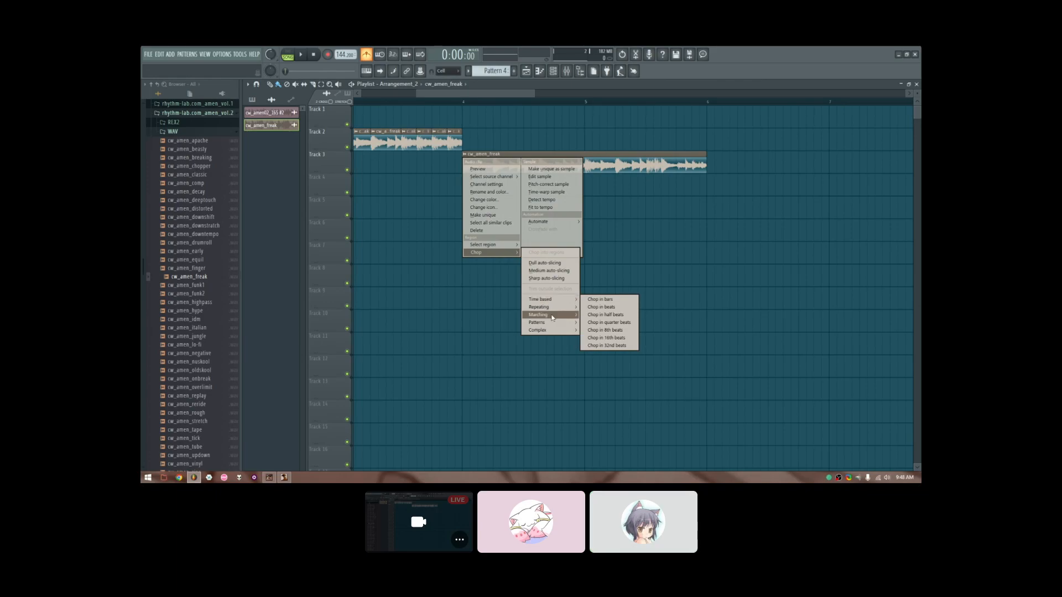
mouse_move(553, 330)
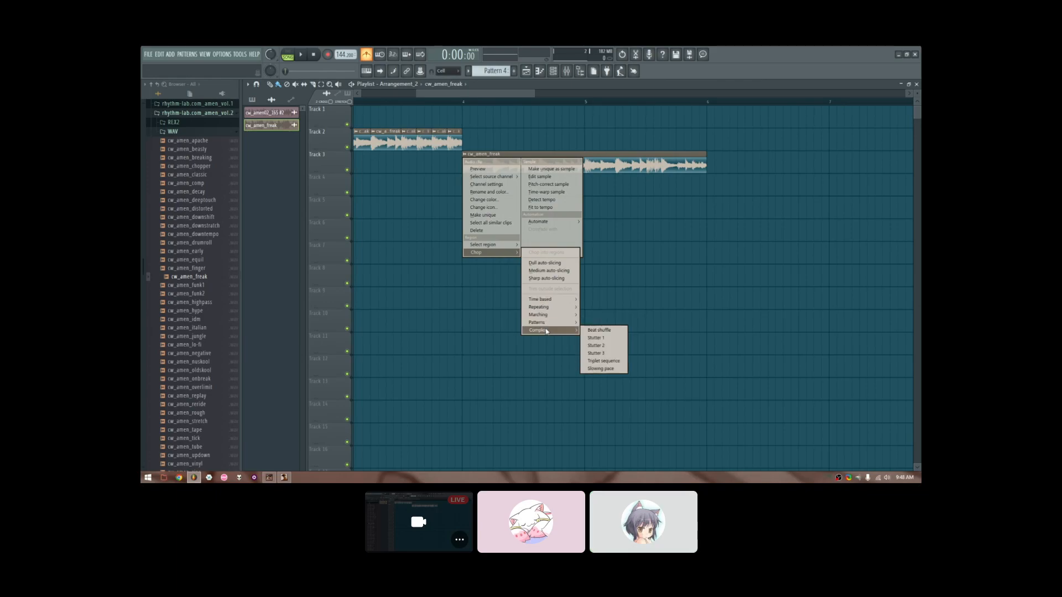
left_click(590, 331)
left_click(464, 103)
key("space")
left_click(514, 207, "ctrl")
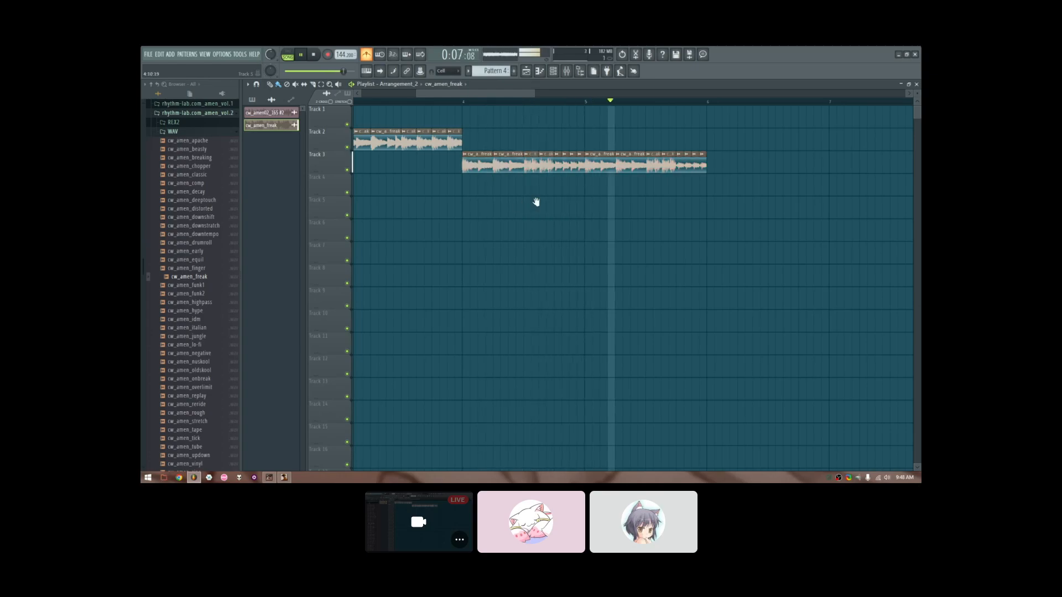
left_click_drag(518, 204, 503, 217)
key("space")
left_click_drag(511, 210, 527, 255)
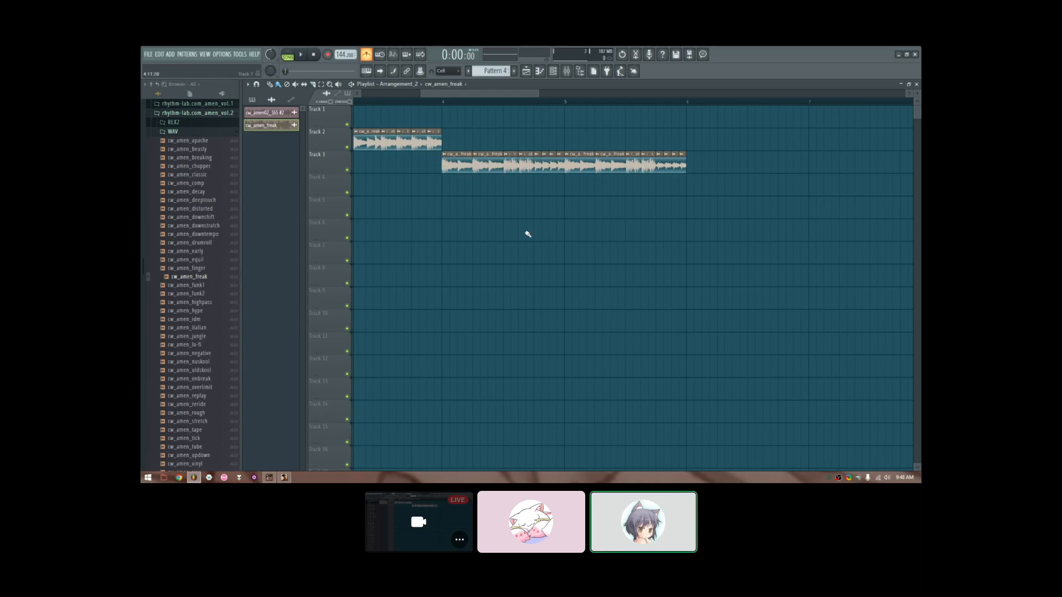
left_click(443, 157, "ctrl")
left_click(609, 73)
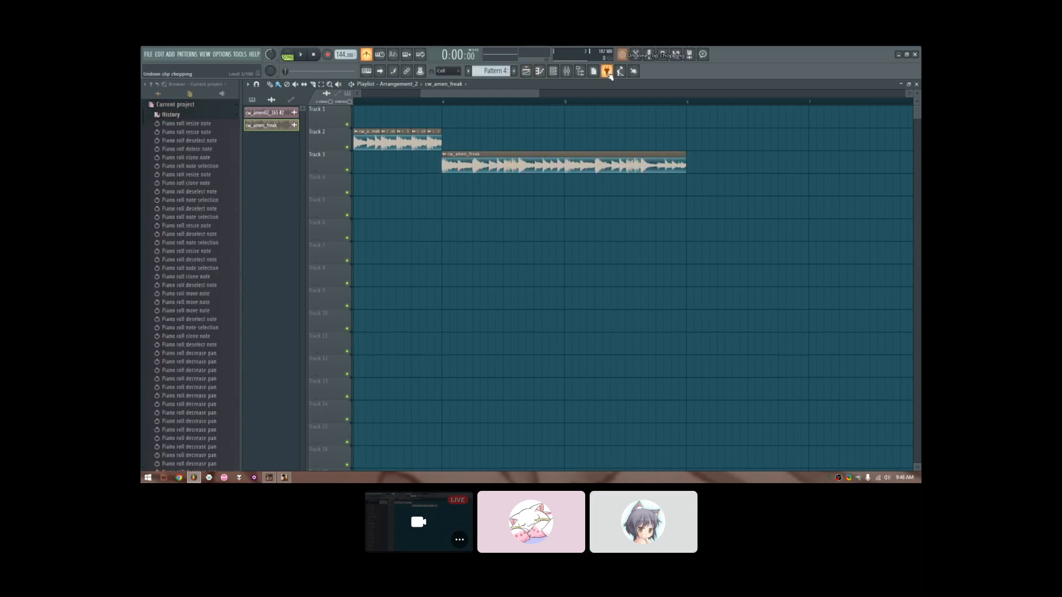
Step: Chop Track 3's cw_amen_freak clip into short, equal slices with another chop preset and play the result
right_click(444, 158)
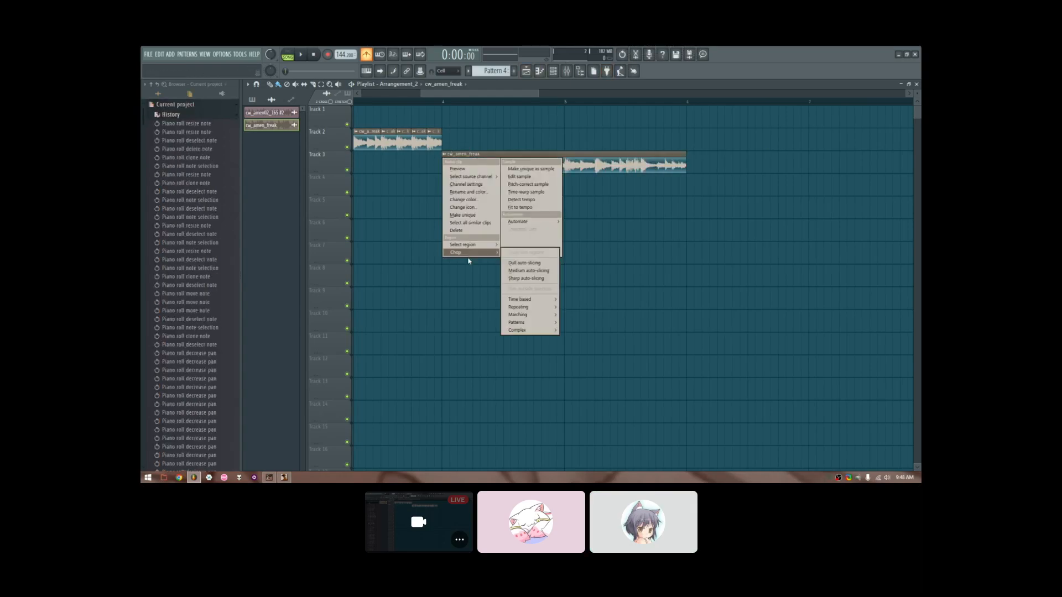
mouse_move(534, 331)
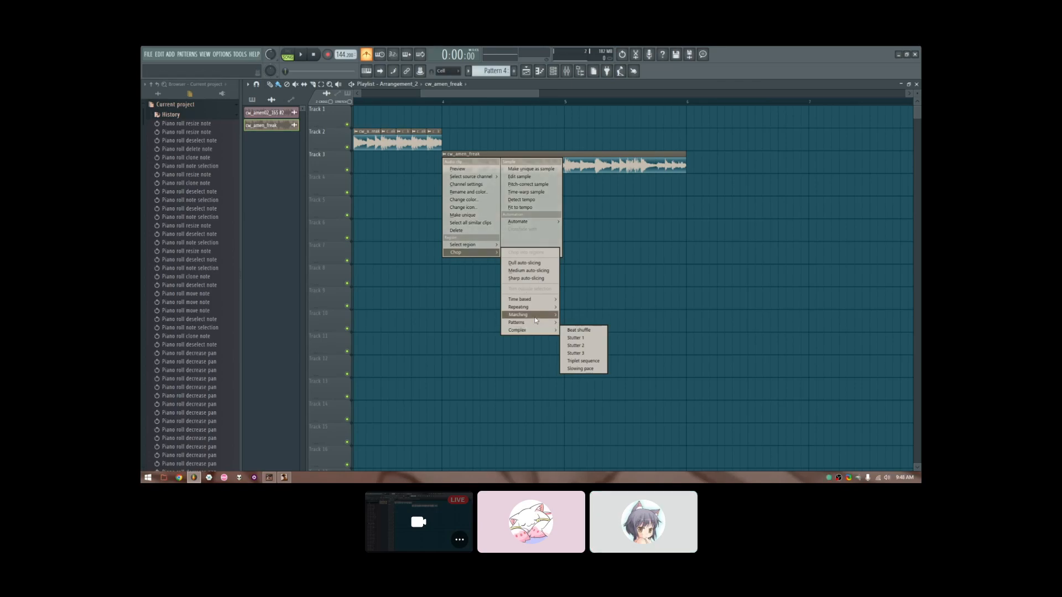
left_click(576, 323)
key("space")
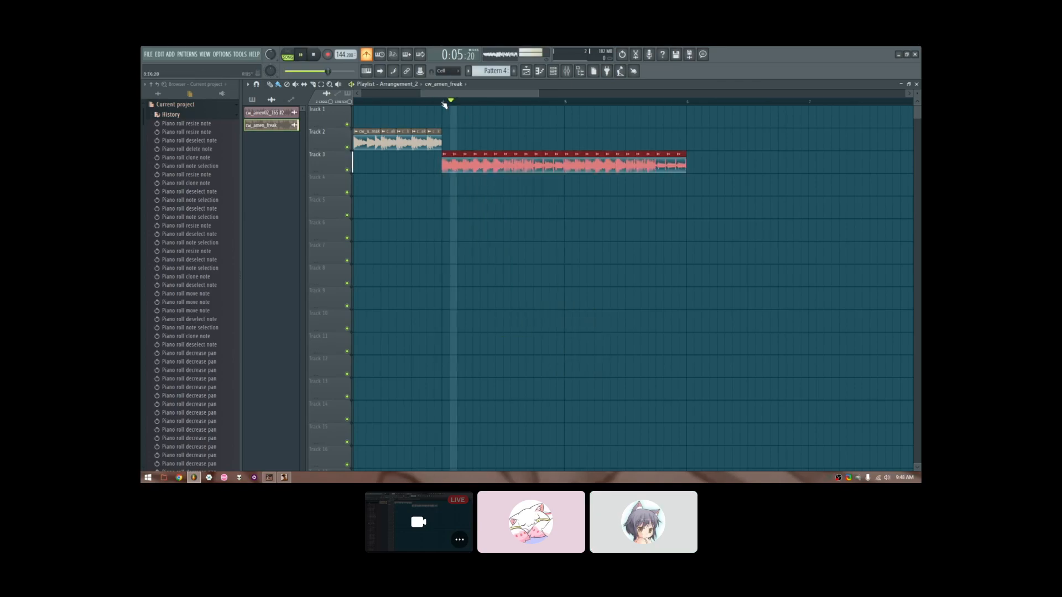
left_click(485, 196, "ctrl")
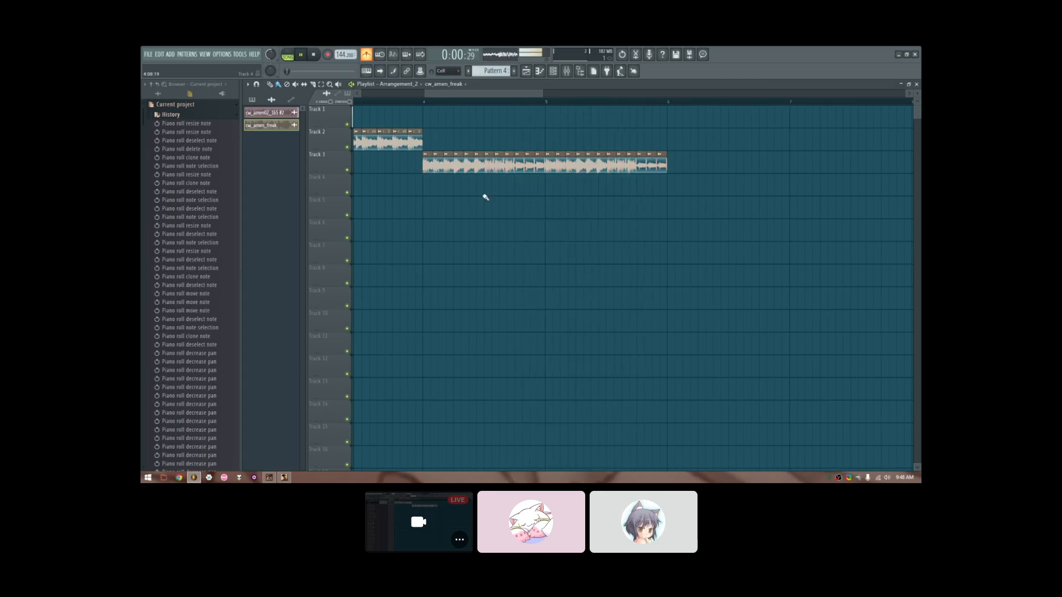
key("space")
left_click_drag(531, 93, 732, 94)
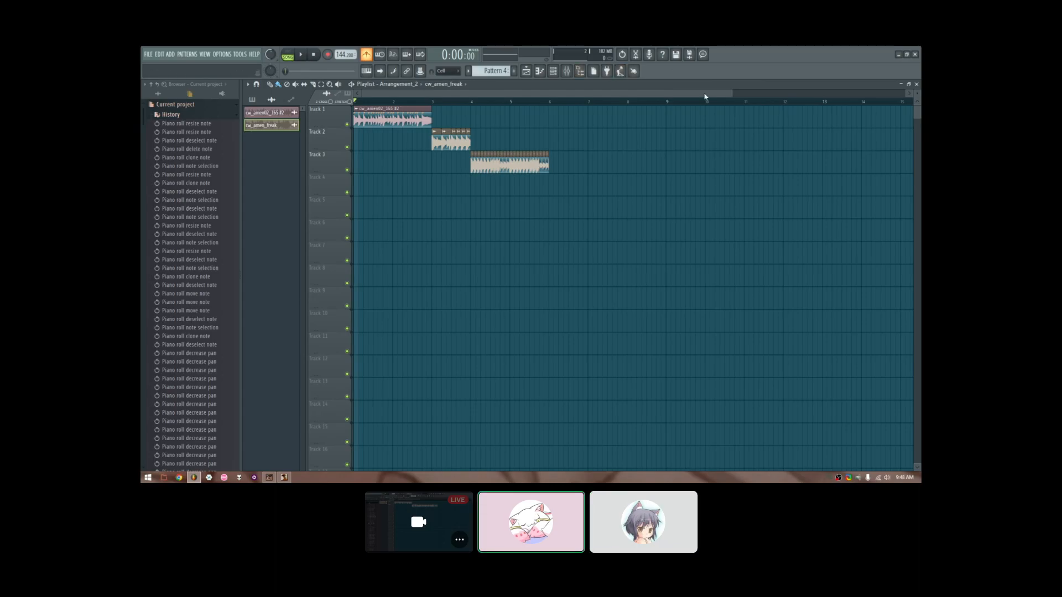
left_click_drag(731, 93, 529, 93)
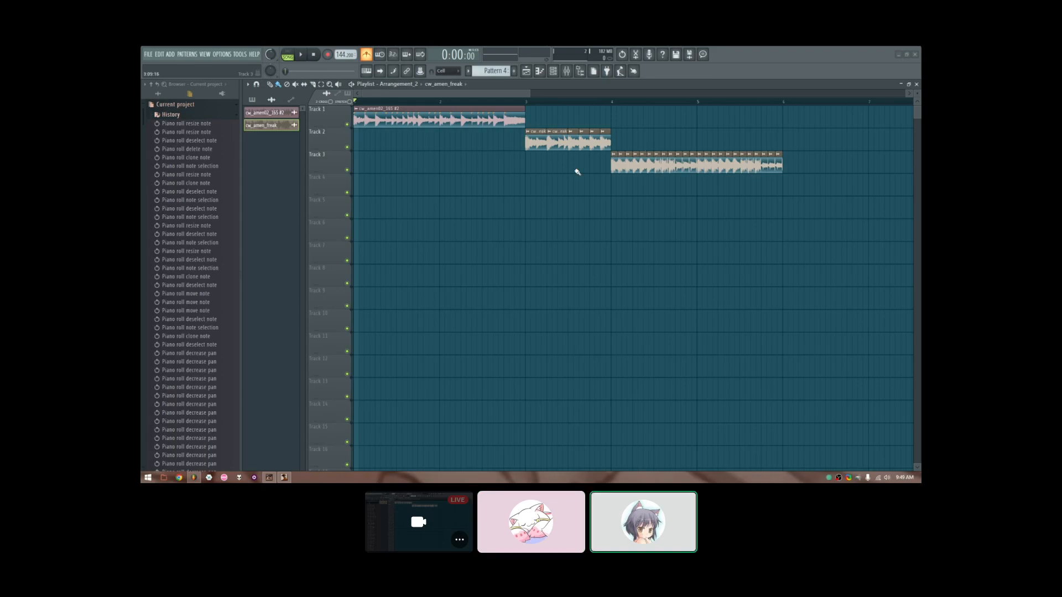
Step: Return the browser to all folders, open the favorite samples folder and preview the namblam kick
left_click(178, 115)
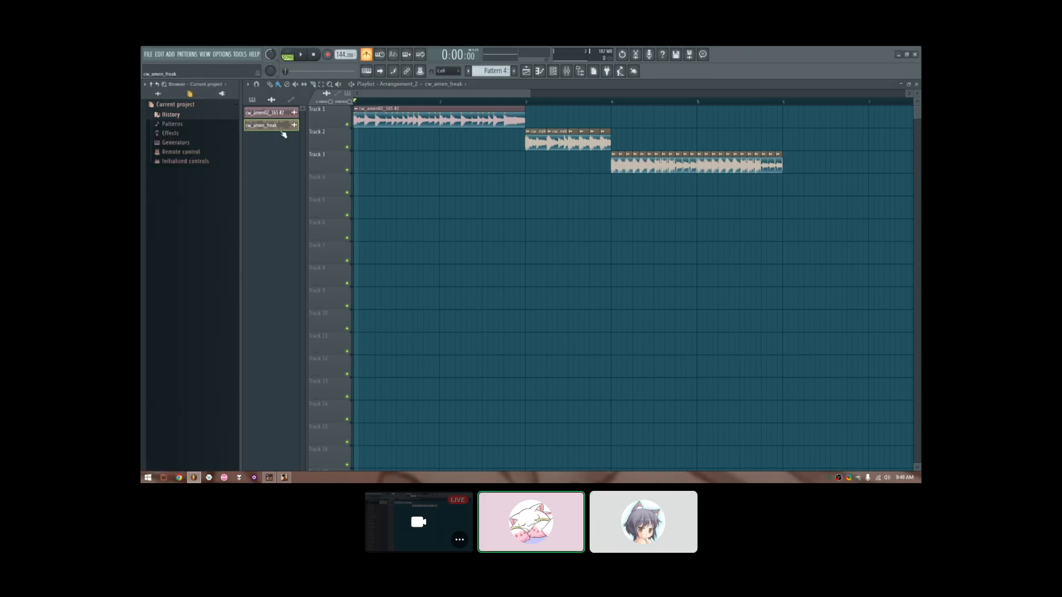
left_click(160, 94)
scroll(181, 214, "down", 6)
scroll(210, 257, "up", 6)
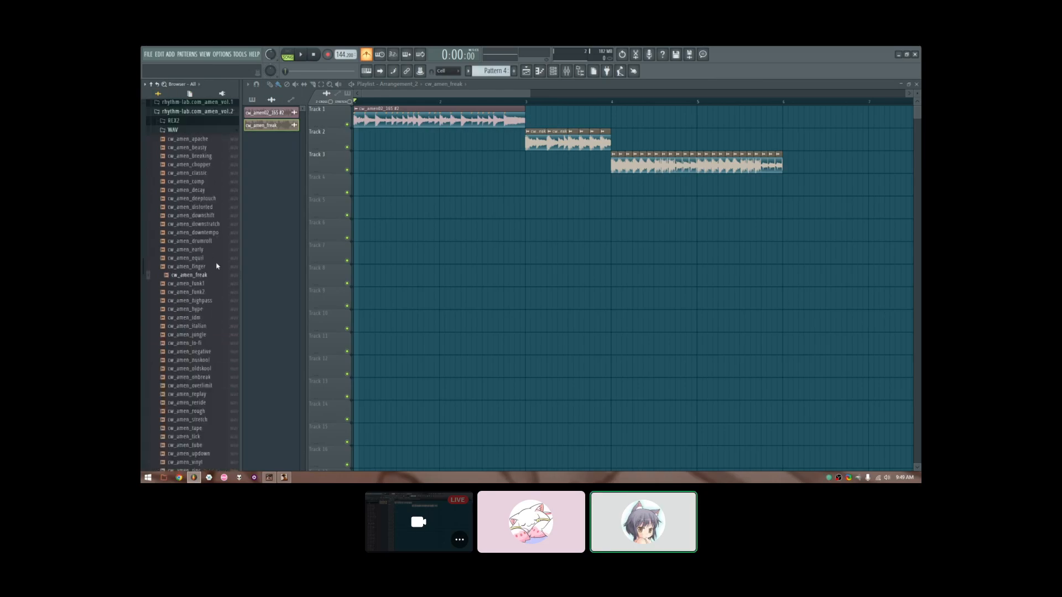
scroll(216, 264, "down", 5)
scroll(175, 294, "up", 5)
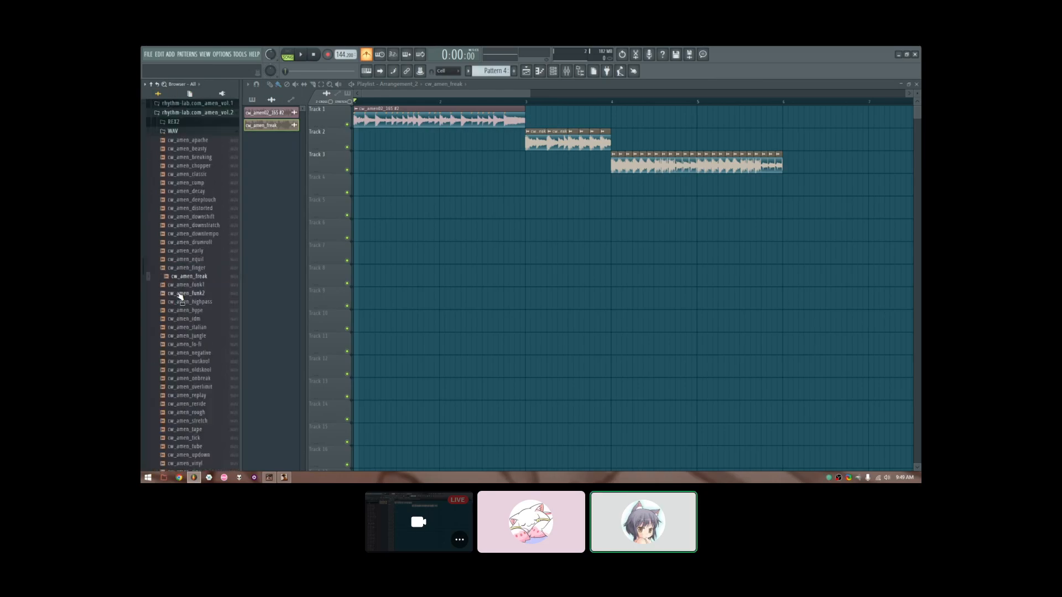
scroll(181, 296, "up", 8)
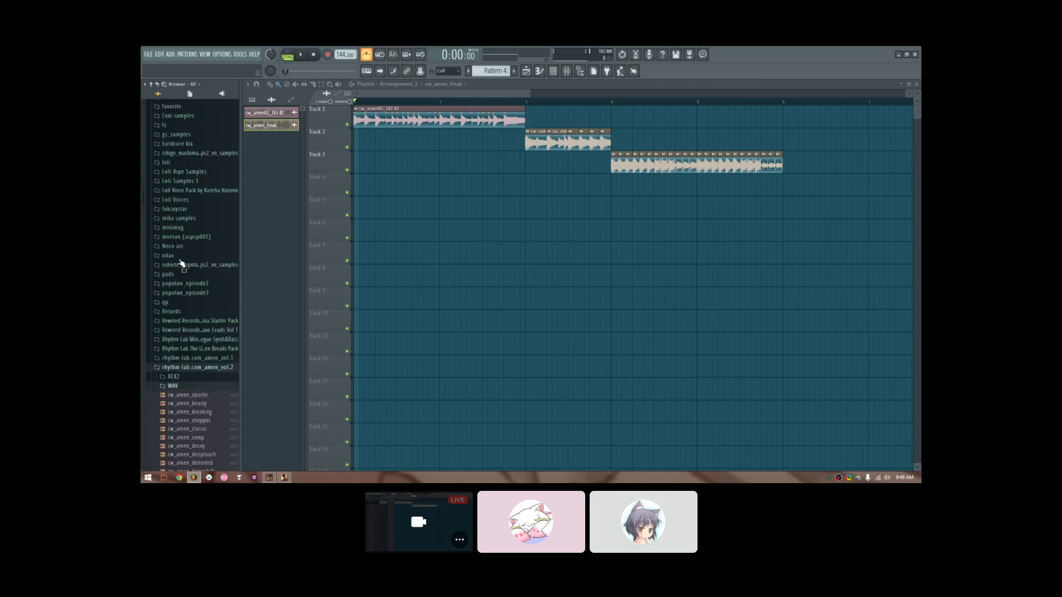
scroll(181, 263, "up", 5)
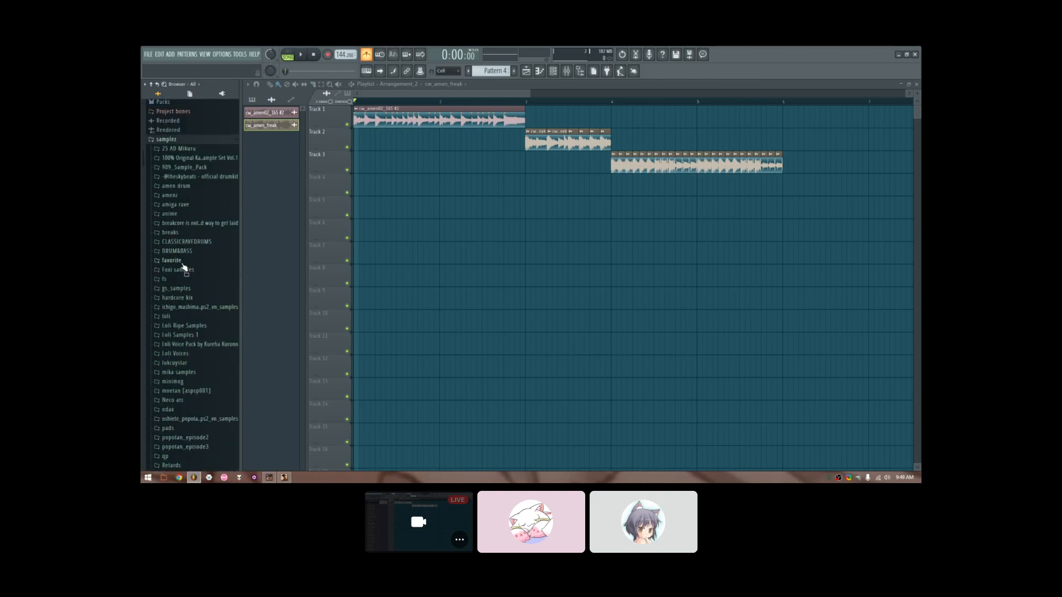
left_click(182, 261)
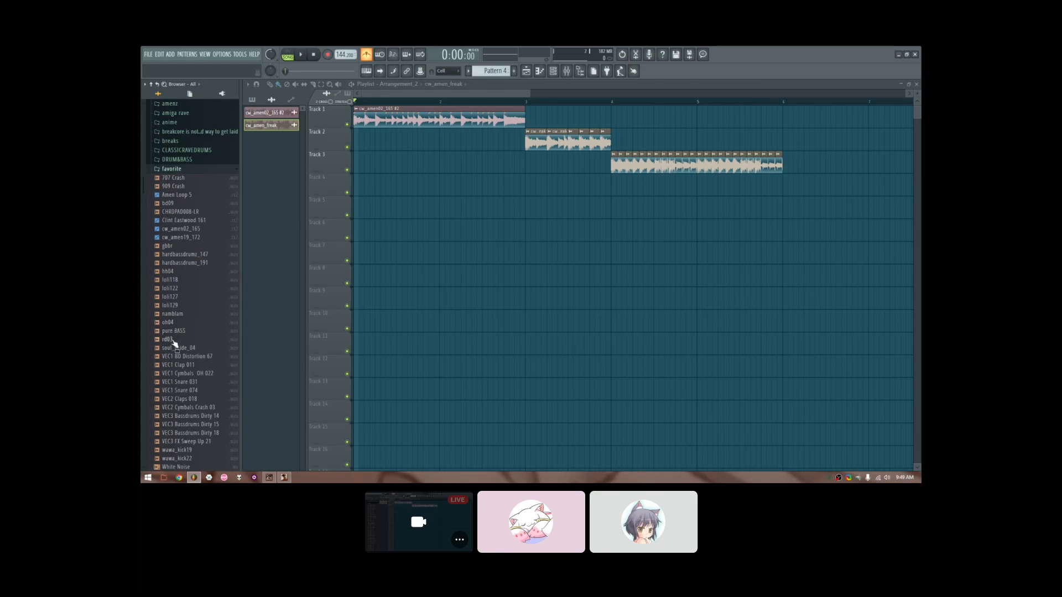
scroll(174, 344, "down", 4)
left_click(177, 212)
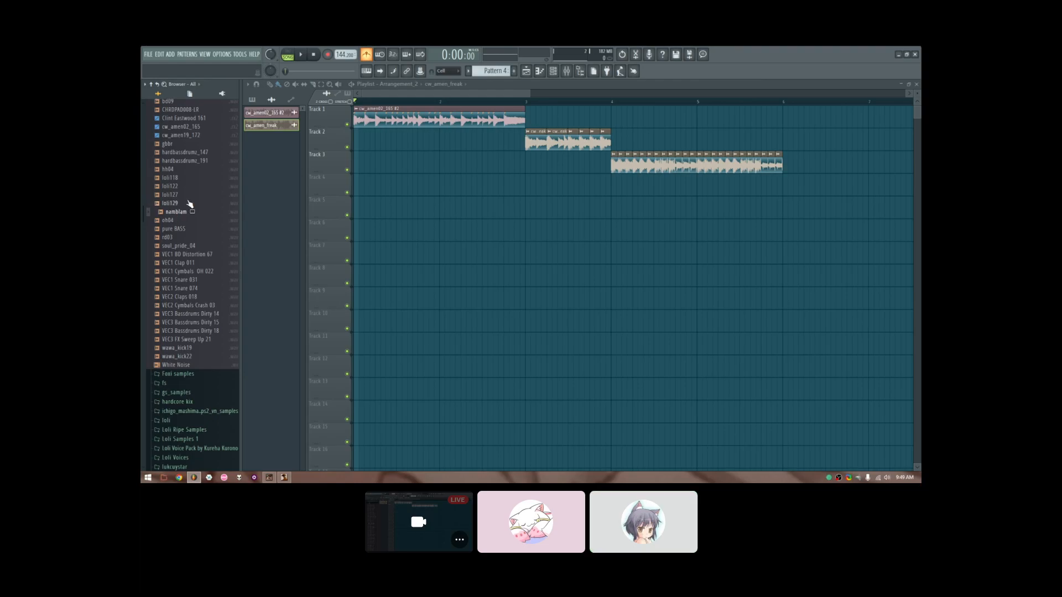
Step: Show the Channel rack and set its filter to All so every channel is listed
left_click(552, 70)
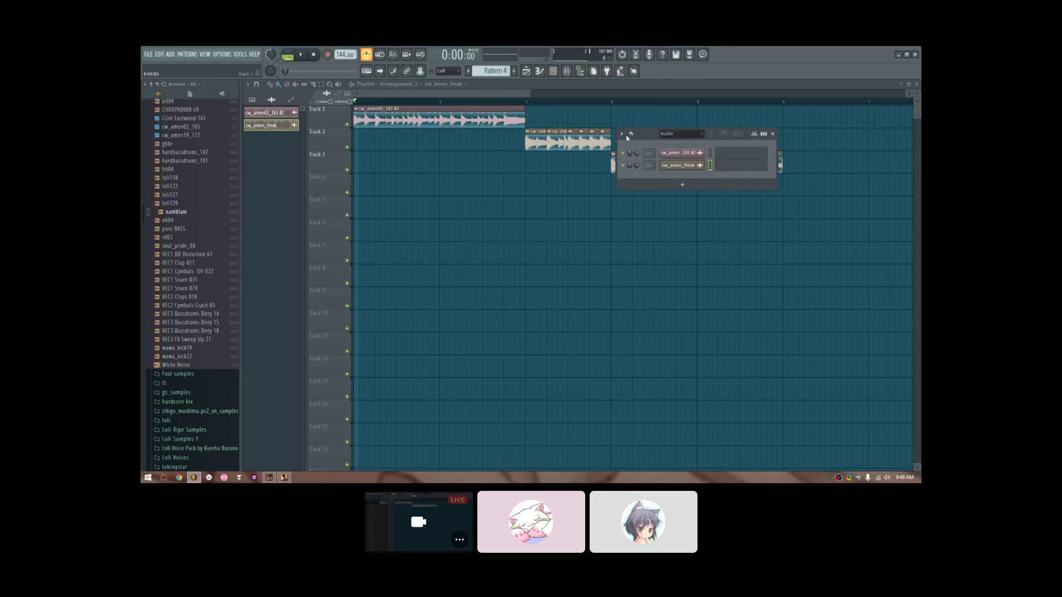
left_click_drag(626, 137, 364, 181)
left_click(410, 178)
left_click(411, 188)
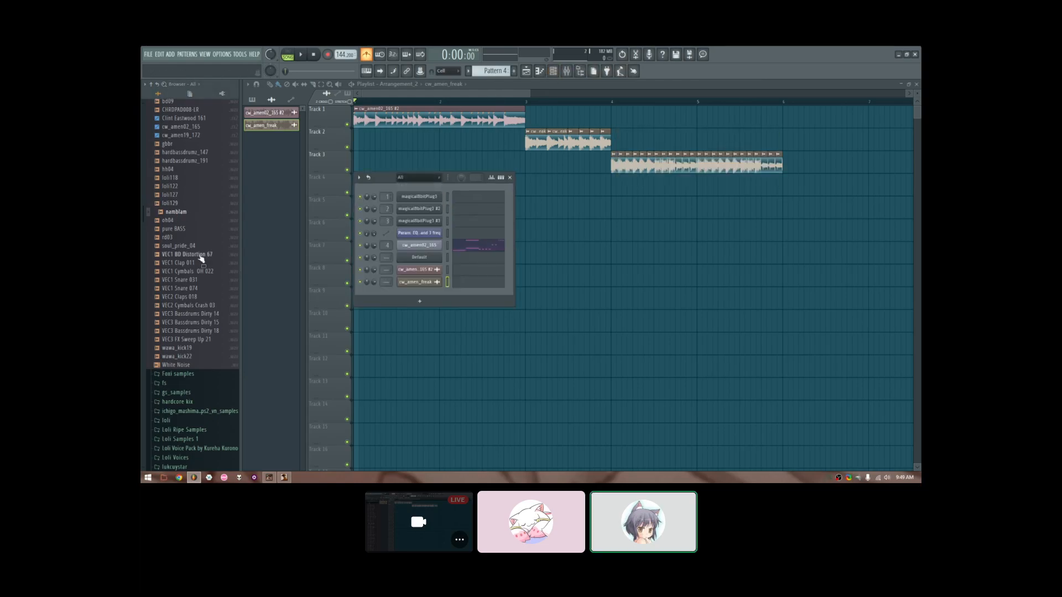
Step: Open the namblam sample in the Edison audio editor and detect its pitch regions
right_click(172, 213)
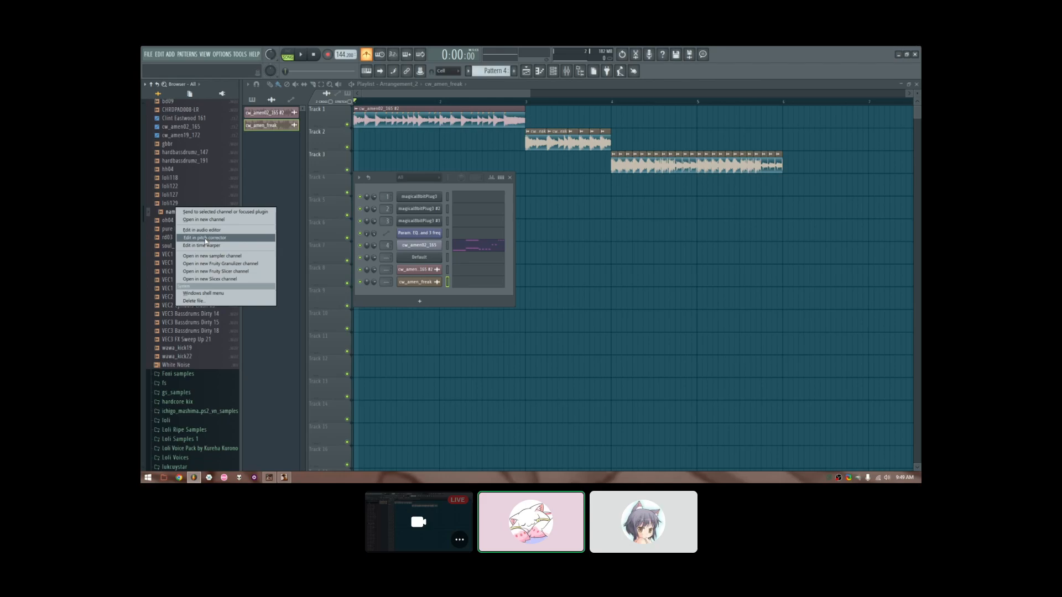
right_click(169, 213)
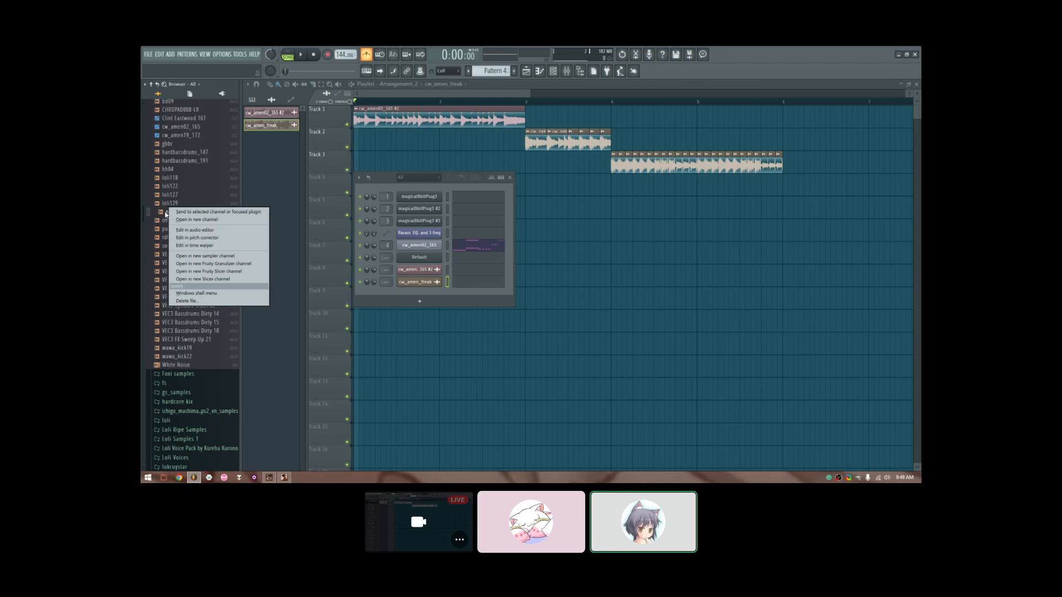
left_click(205, 231)
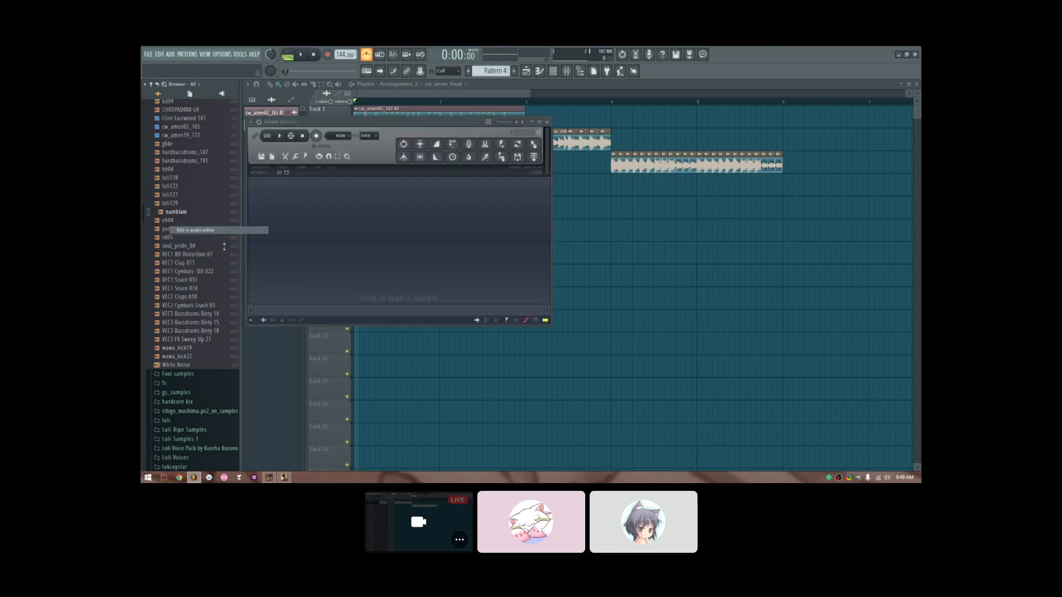
left_click_drag(385, 127, 466, 179)
right_click(381, 251)
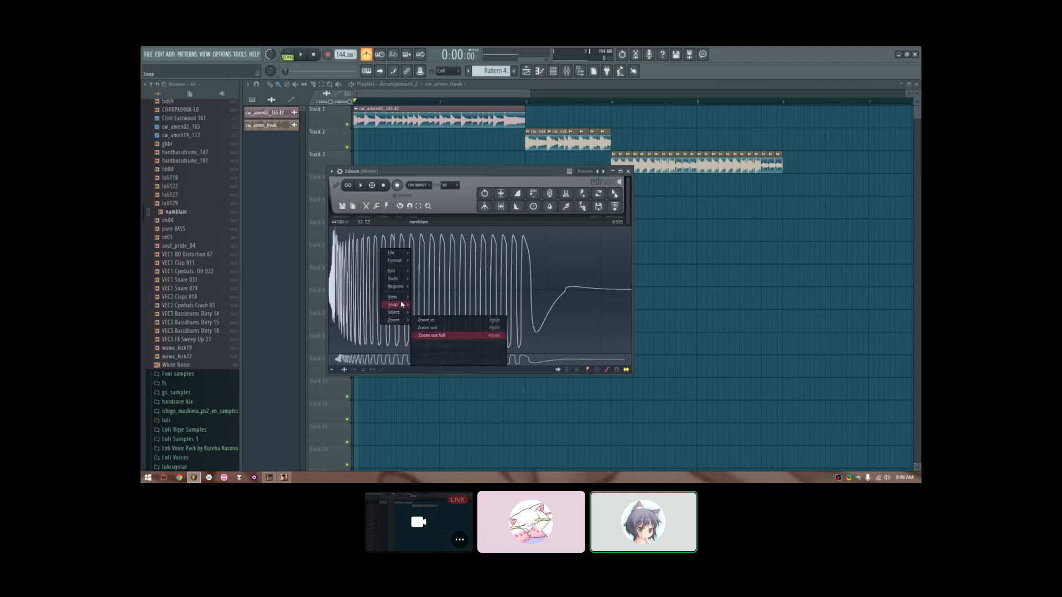
mouse_move(396, 287)
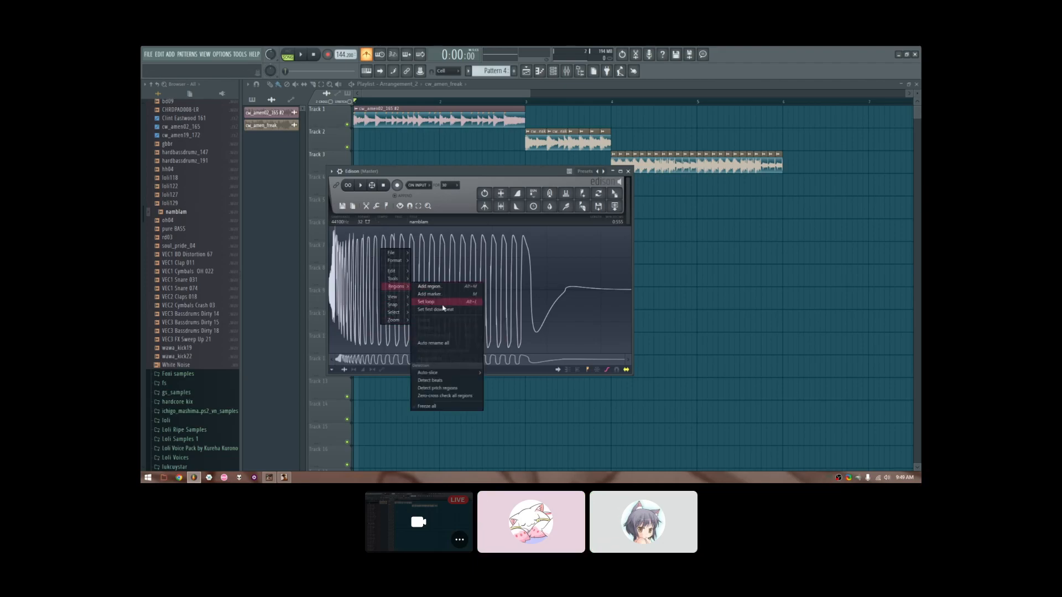
left_click(445, 390)
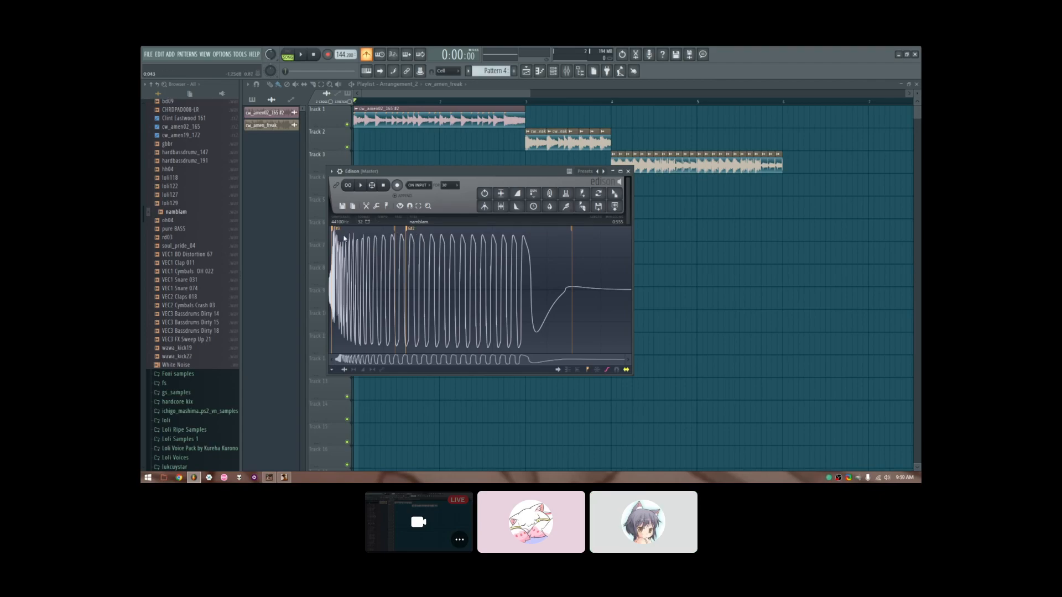
Step: Add the namblam sample as a new sampler channel below cw_amen_freak, arranging its settings beside Edison
left_click_drag(423, 171, 647, 200)
left_click_drag(386, 184, 399, 191)
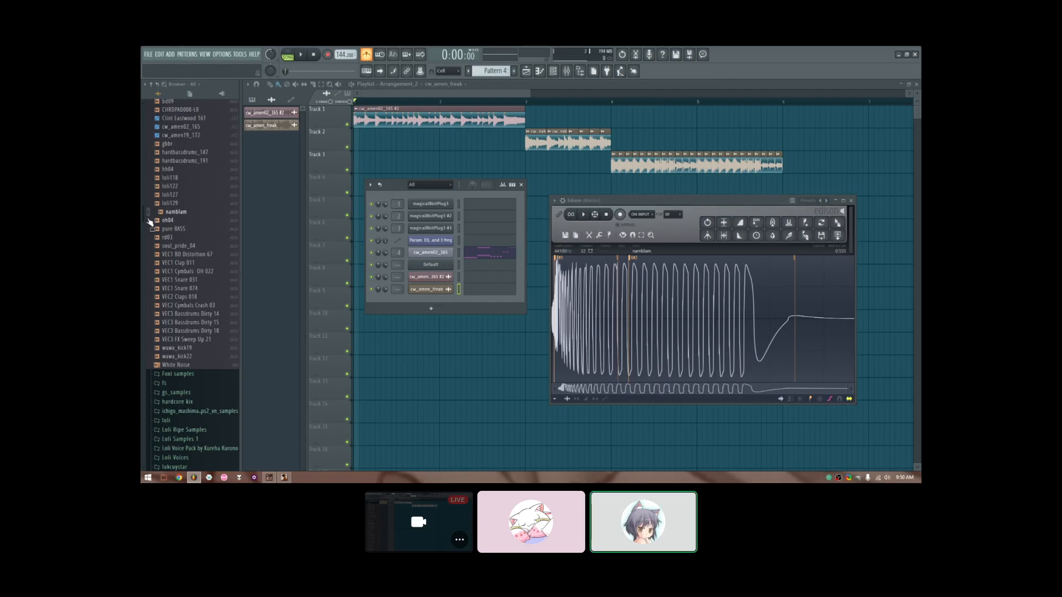
left_click_drag(176, 212, 421, 302)
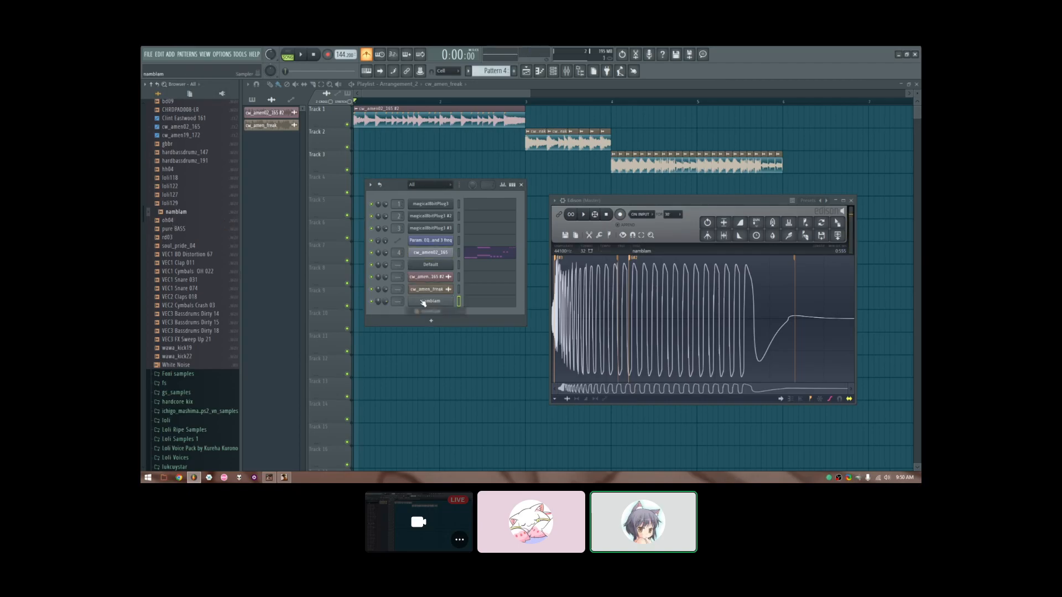
left_click_drag(379, 150, 429, 241)
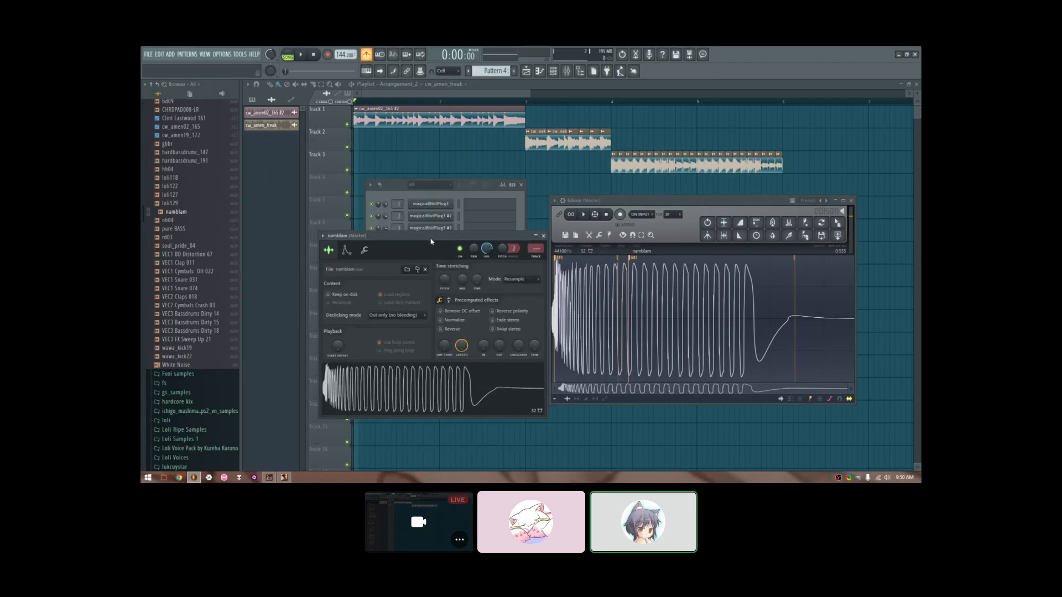
Step: Set the namblam channel's root note to G#2 in its miscellaneous settings
left_click(365, 249)
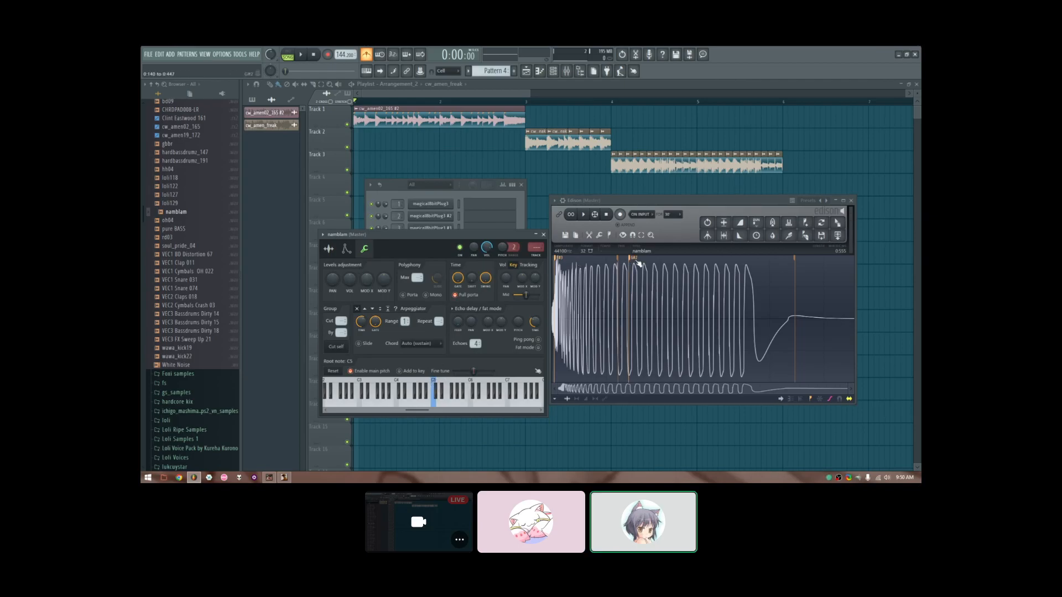
left_click_drag(415, 412, 353, 409)
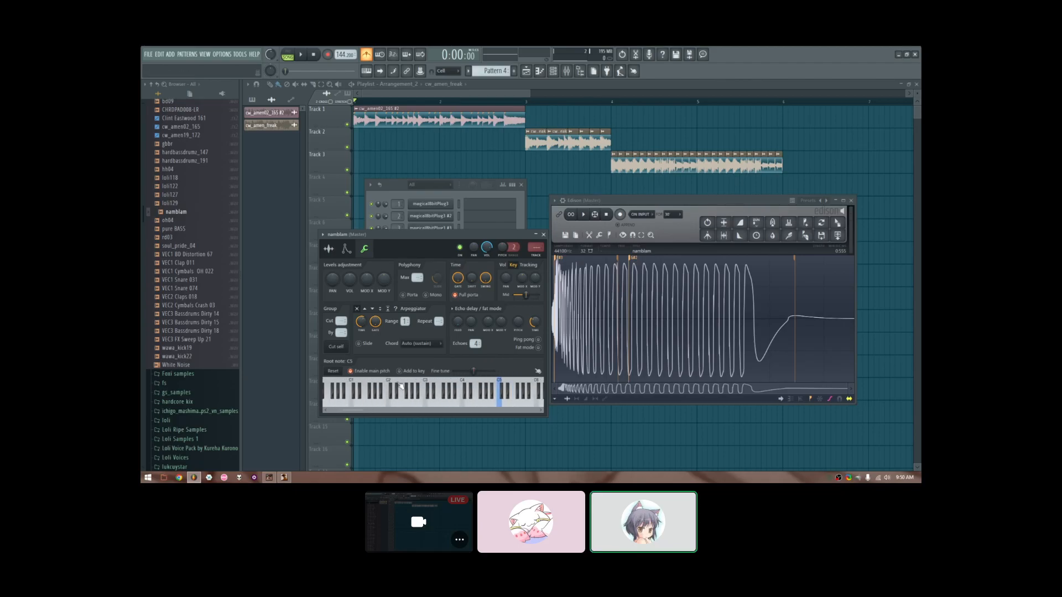
mouse_move(406, 383)
left_mouse_down()
mouse_move(395, 383)
mouse_move(416, 383)
left_mouse_up()
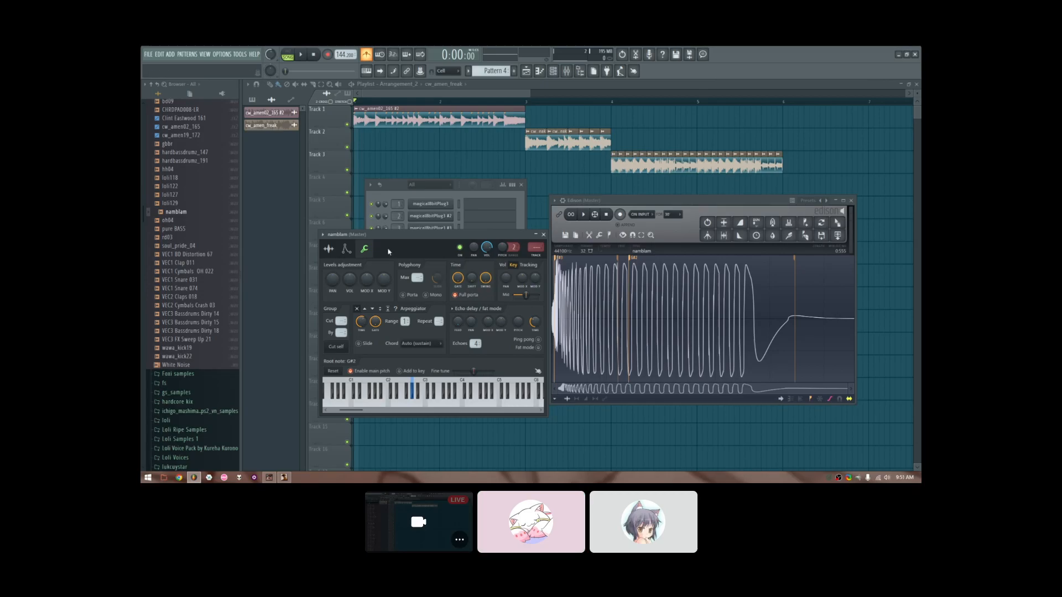
Step: Switch to the empty Pattern 6 and open the piano roll for the namblam channel
left_click_drag(404, 190, 415, 148)
left_click(540, 72)
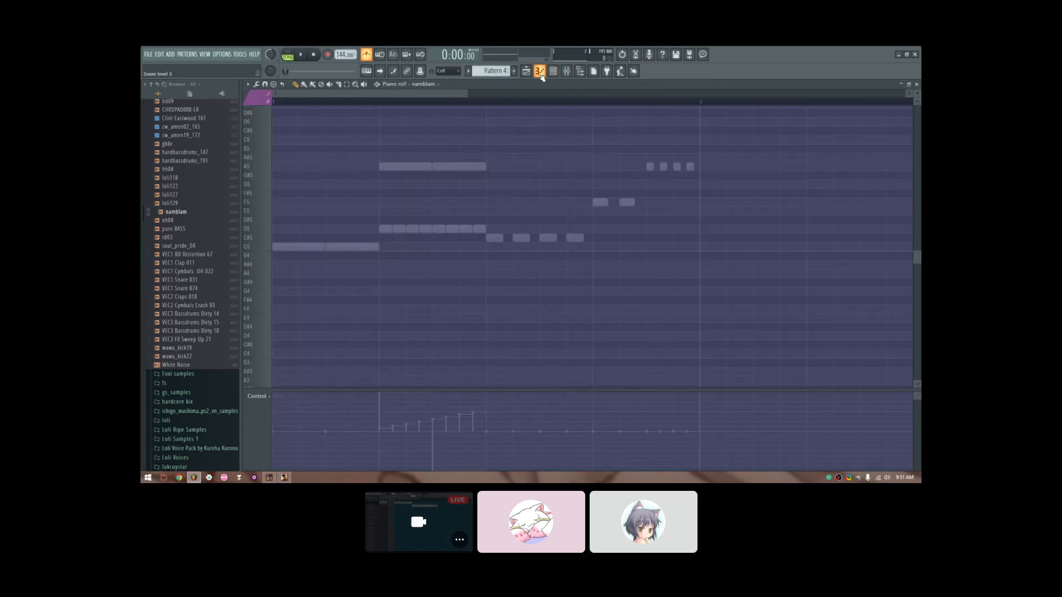
key("KP_Add")
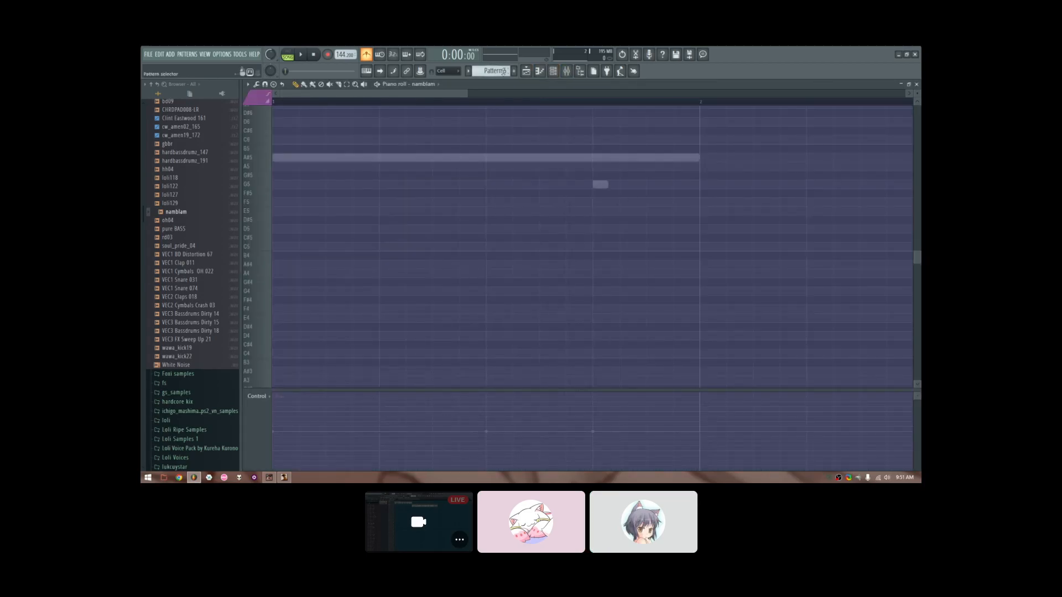
scroll(504, 72, "down", 1)
scroll(525, 206, "up", 3)
scroll(598, 220, "down", 2)
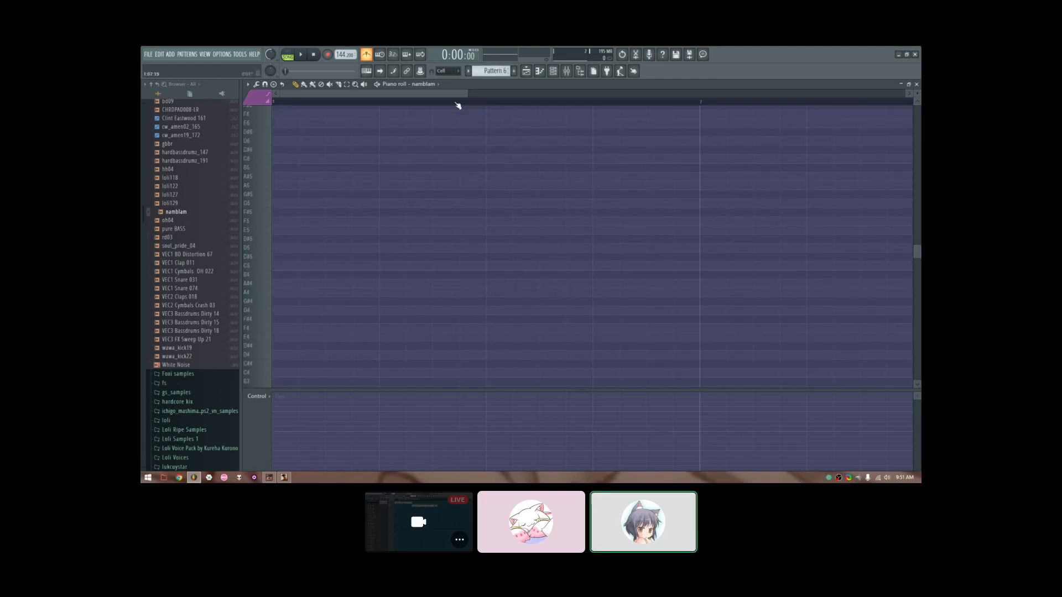
left_click(429, 85)
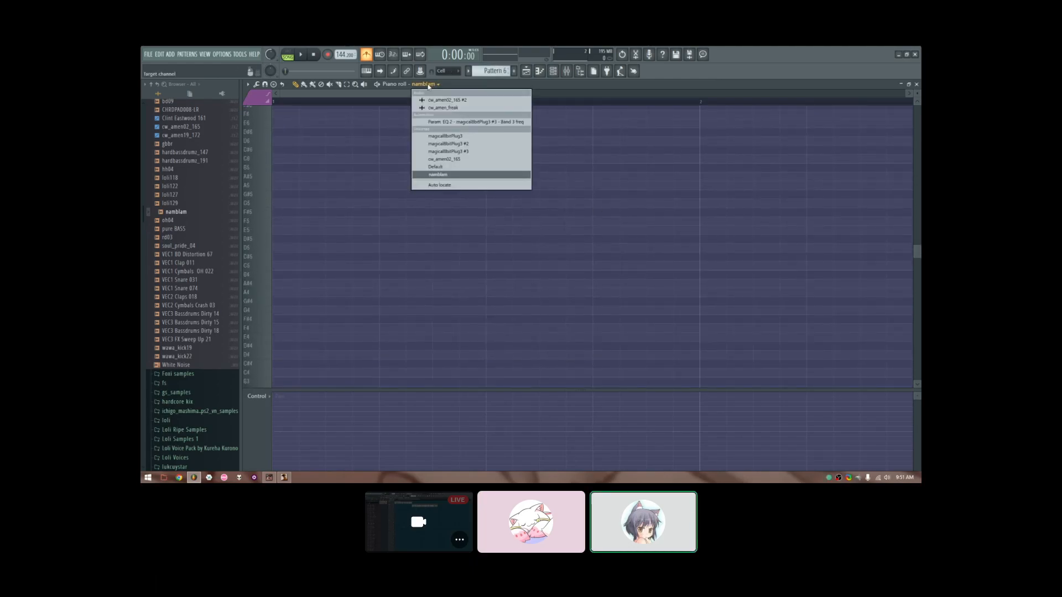
left_click(447, 176)
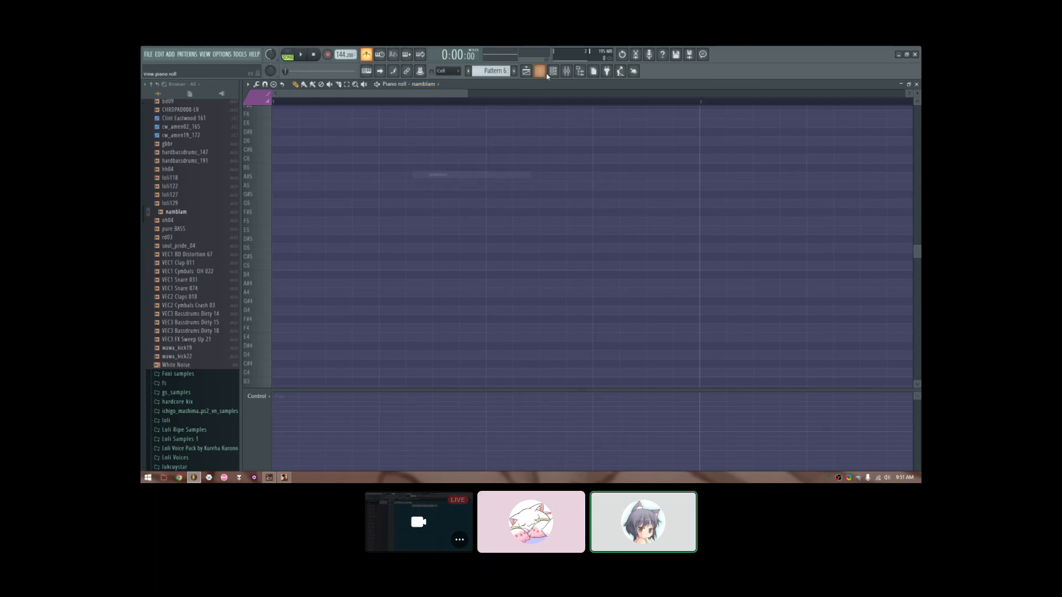
left_click(542, 71)
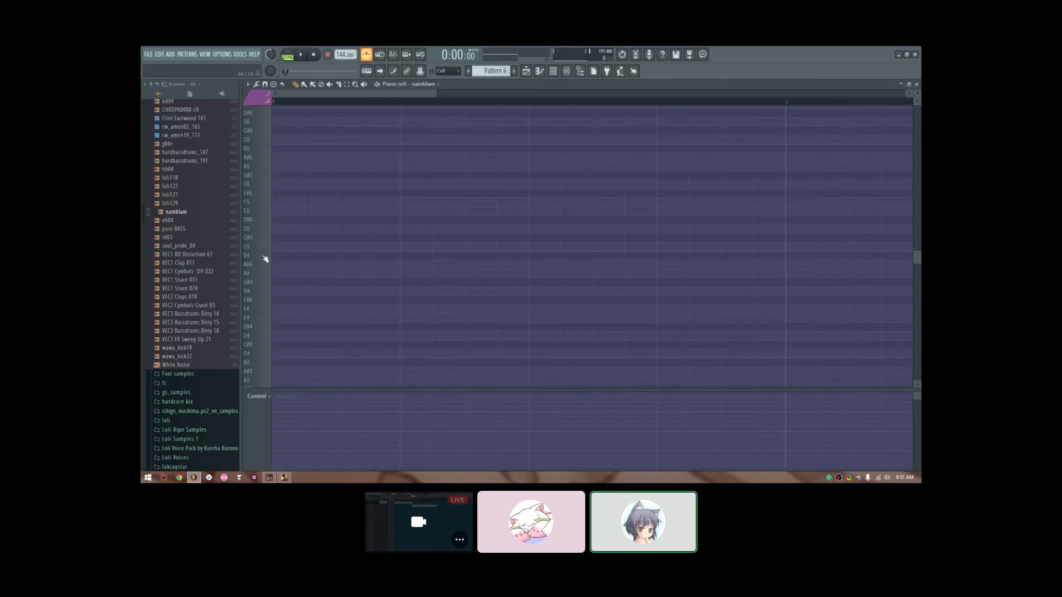
Step: Audition namblam on the piano roll keys around G2 and C5 to compare its pitch
scroll(325, 238, "down", 5)
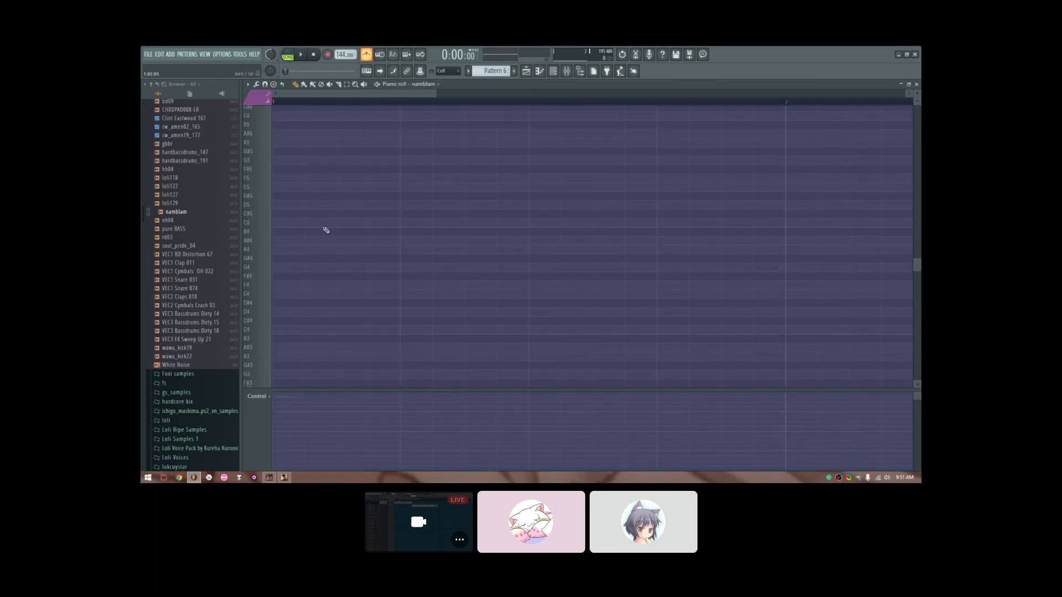
scroll(325, 242, "down", 1)
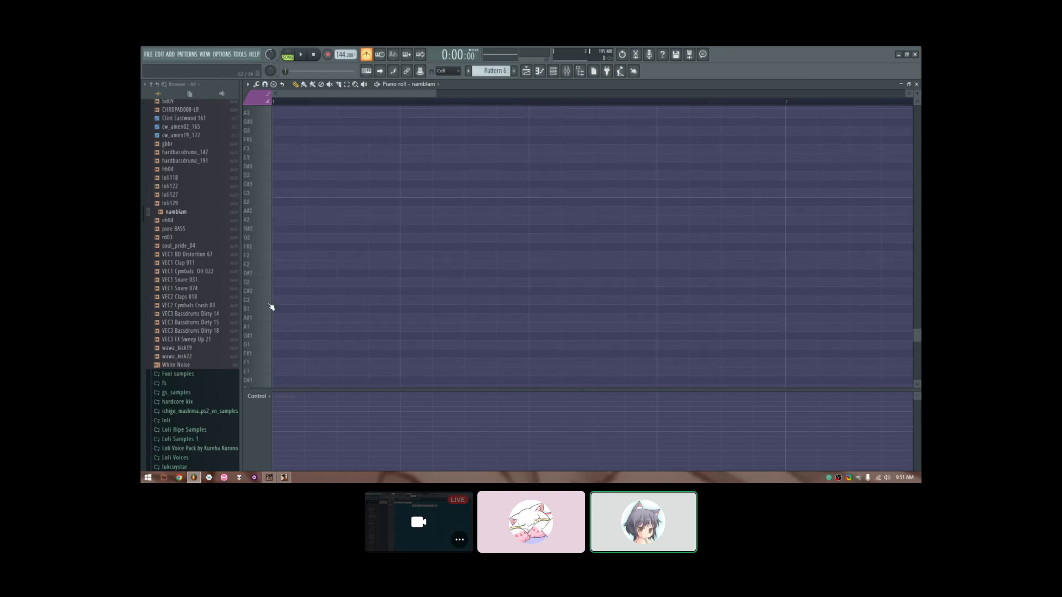
left_click(273, 241)
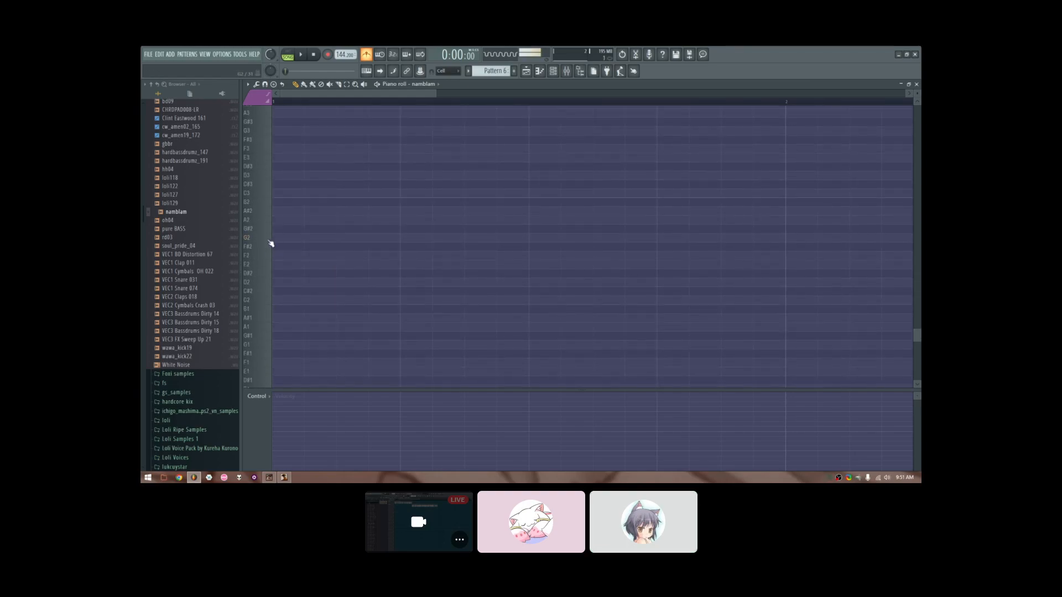
scroll(263, 161, "up", 3)
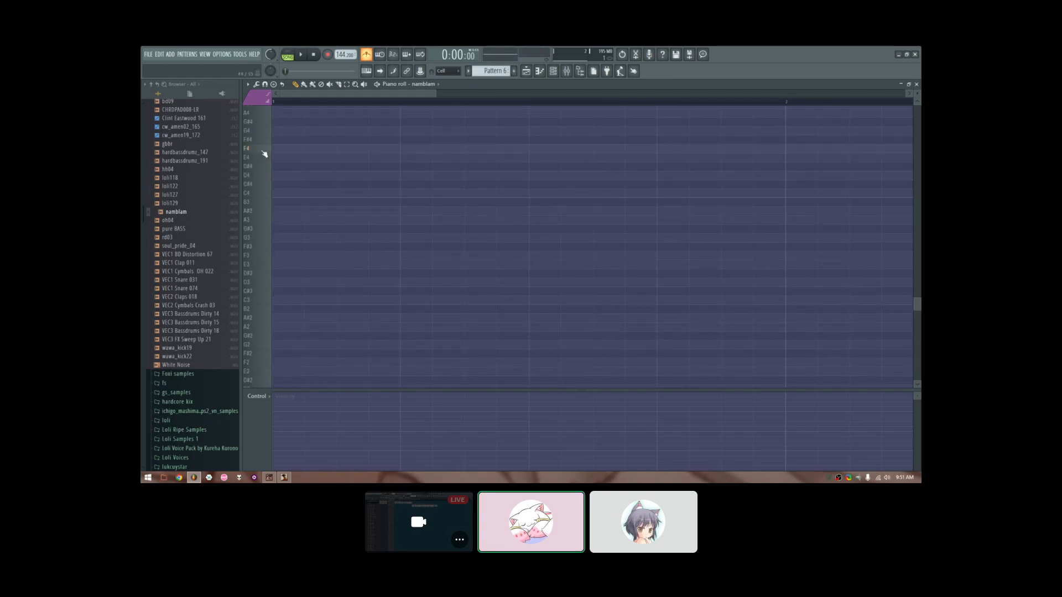
scroll(260, 221, "up", 3)
scroll(260, 231, "up", 3)
left_click(272, 250)
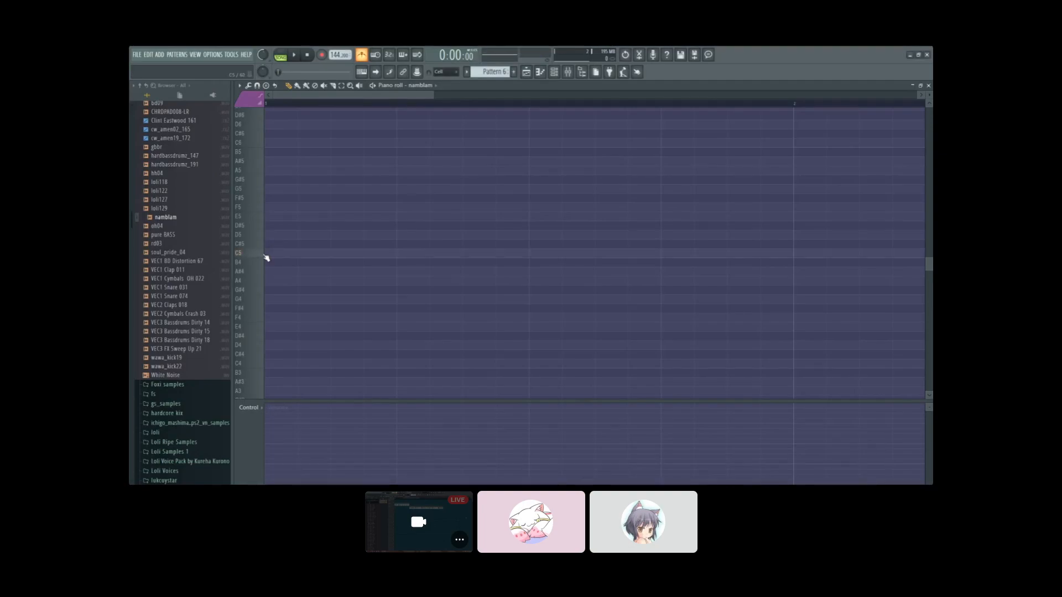
scroll(249, 252, "down", 10)
scroll(263, 254, "up", 3)
scroll(256, 249, "up", 2)
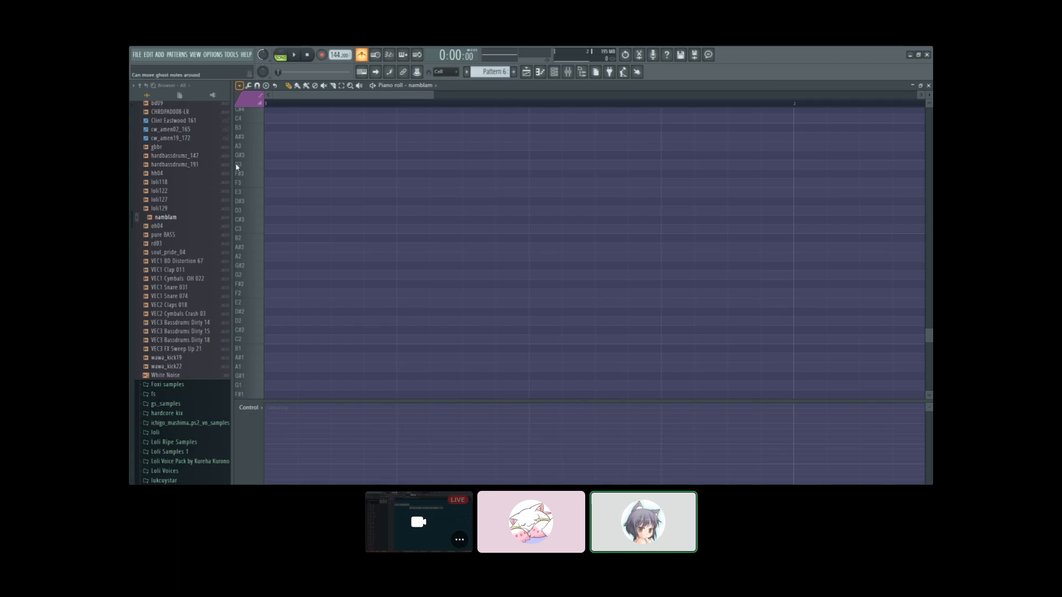
Step: Draw a two-step C3 note at the start of the bar, duplicate it into four consecutive notes, and play the pattern
left_click(276, 232)
left_click_drag(296, 232, 331, 232)
key("ctrl+b")
key("ctrl+b")
key("ctrl+b")
key("space")
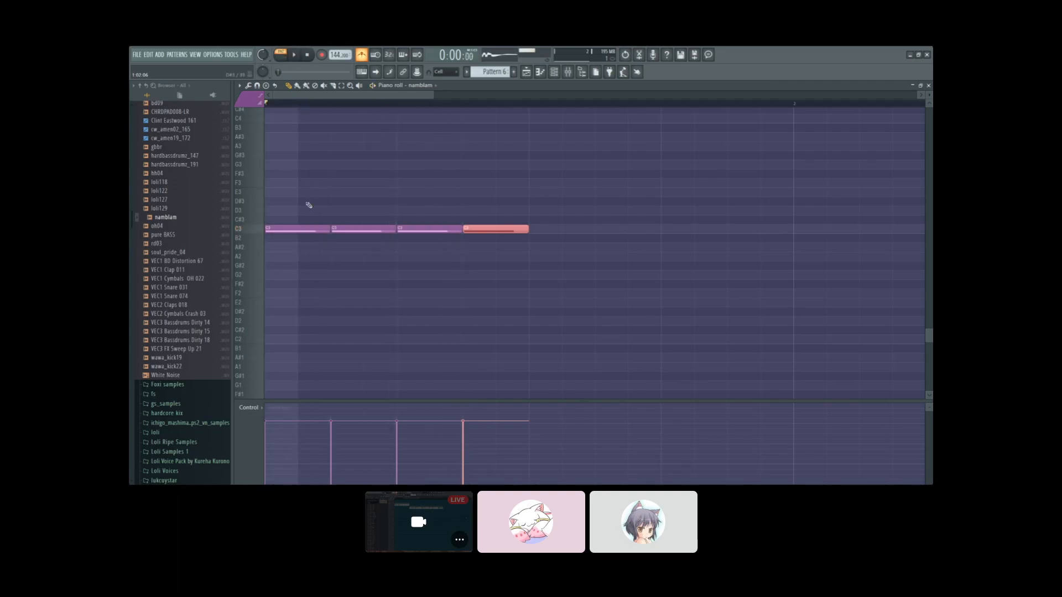
Step: Delete the last three C3 notes, redraw them back to back at two steps each, and play the pattern
right_click(427, 229)
right_click(494, 229)
right_click(390, 230)
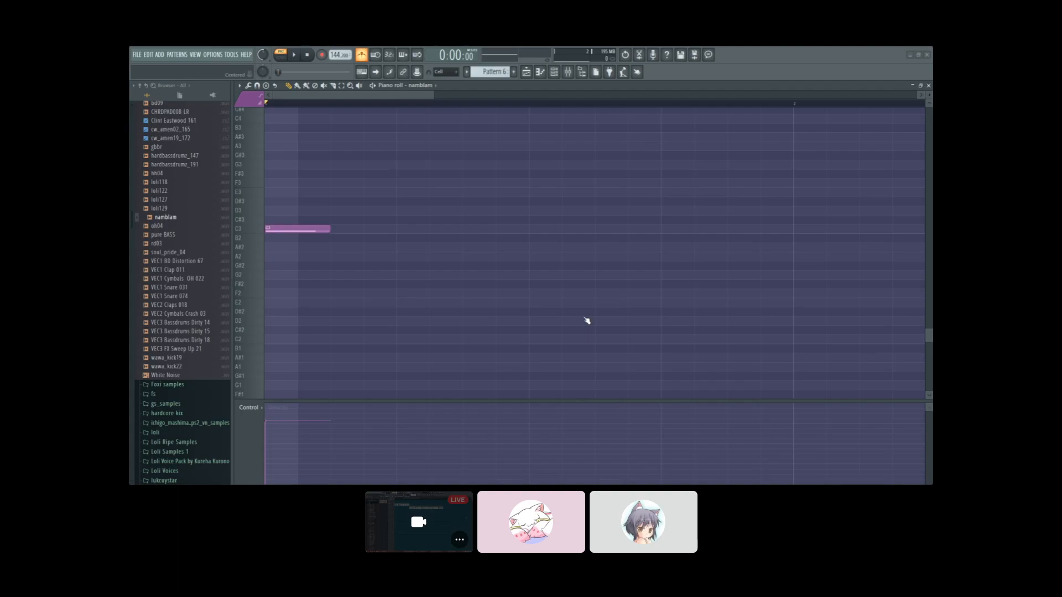
left_click(364, 229)
left_click(429, 229)
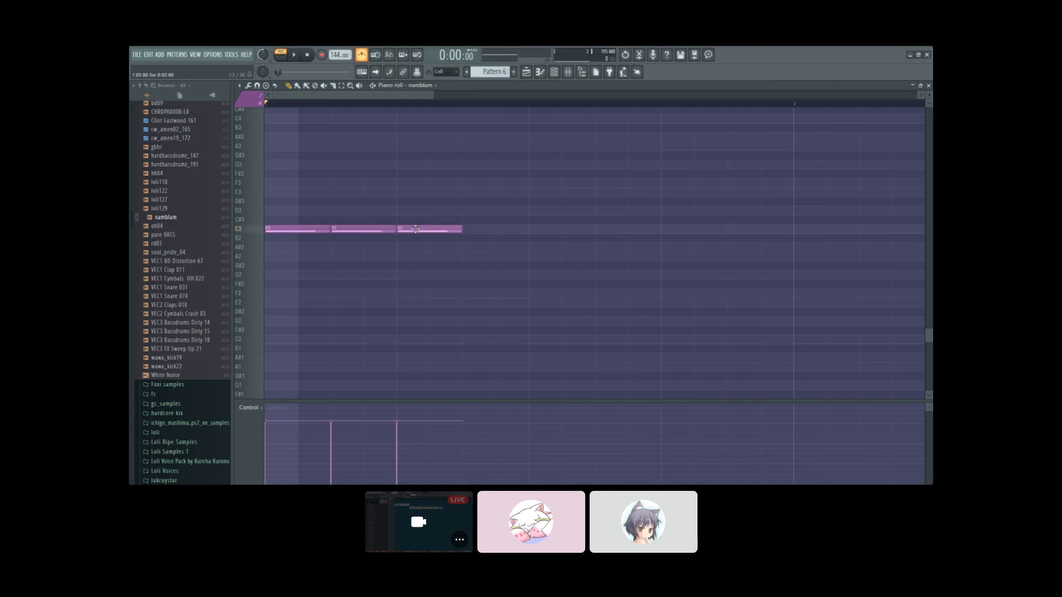
left_click(496, 229)
key("space")
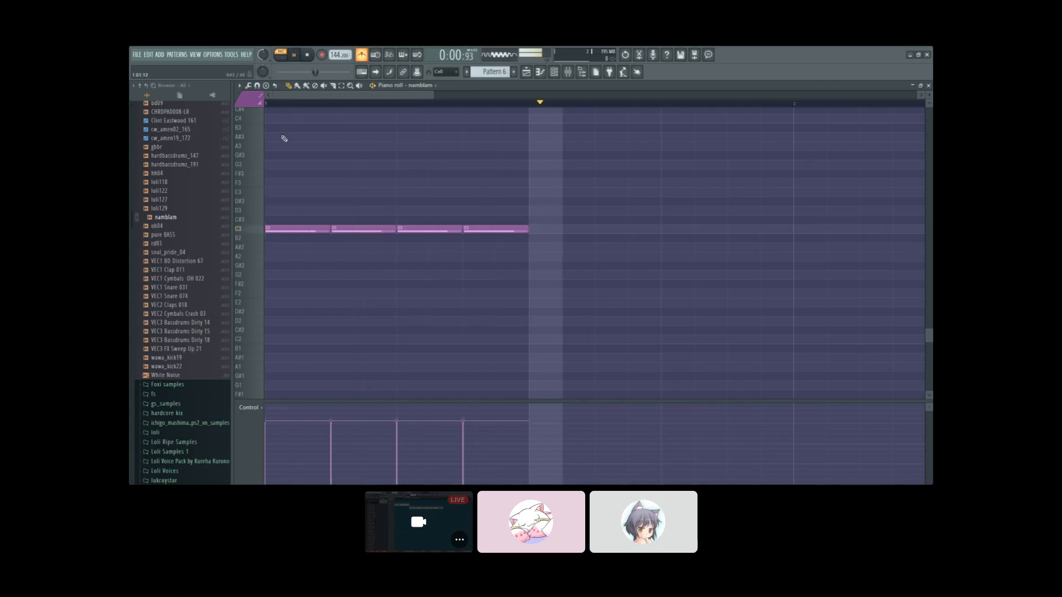
key("space")
Step: Select all four C3 notes, stretch them together to fill the whole first bar, and play the pattern
scroll(472, 223, "down", 4)
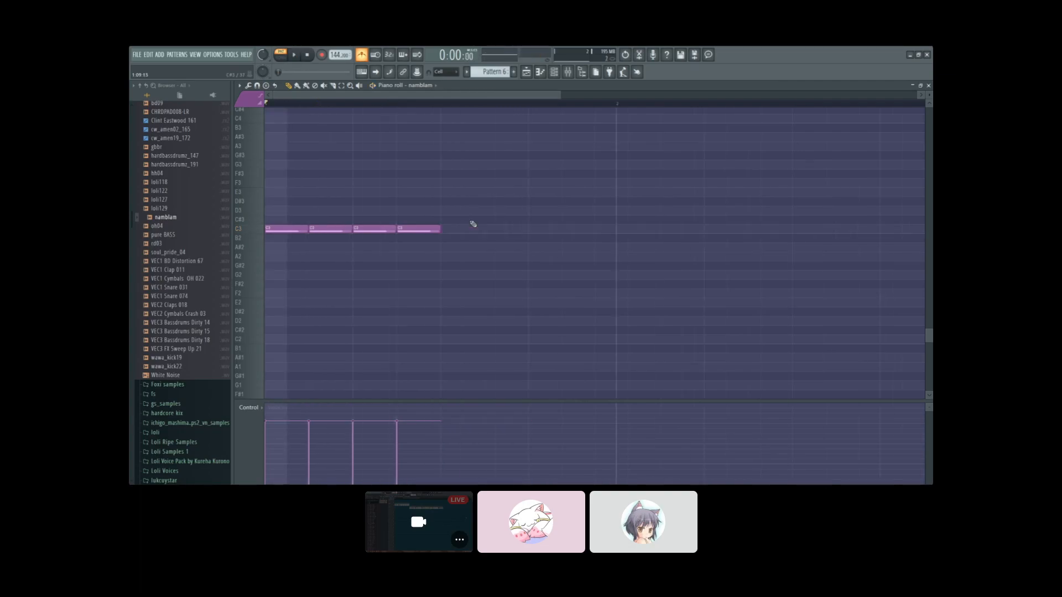
left_click_drag(428, 197, 265, 254)
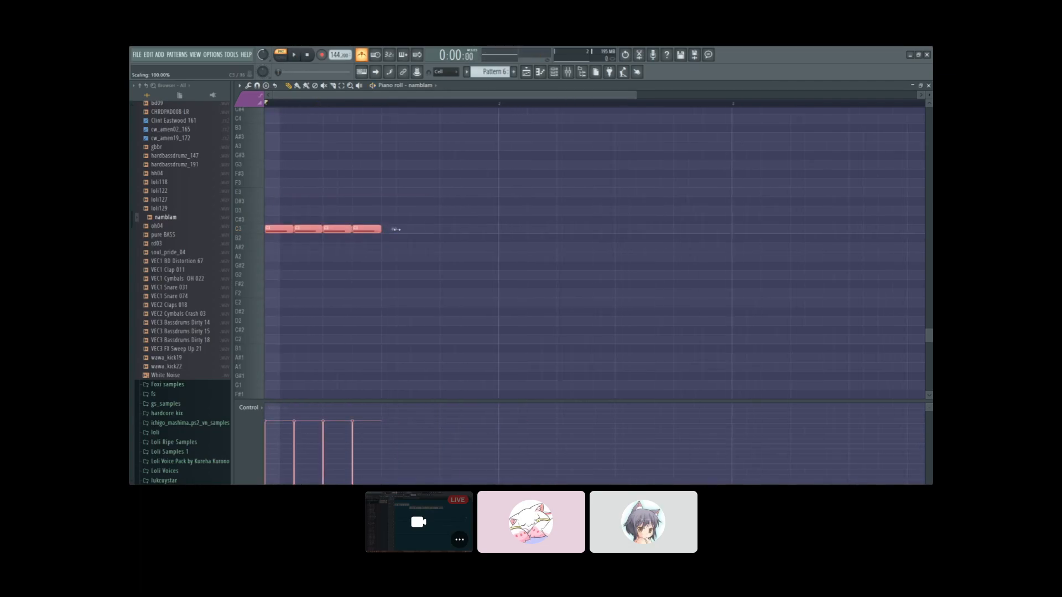
left_click_drag(396, 229, 504, 230)
key("space")
key("ctrl+d")
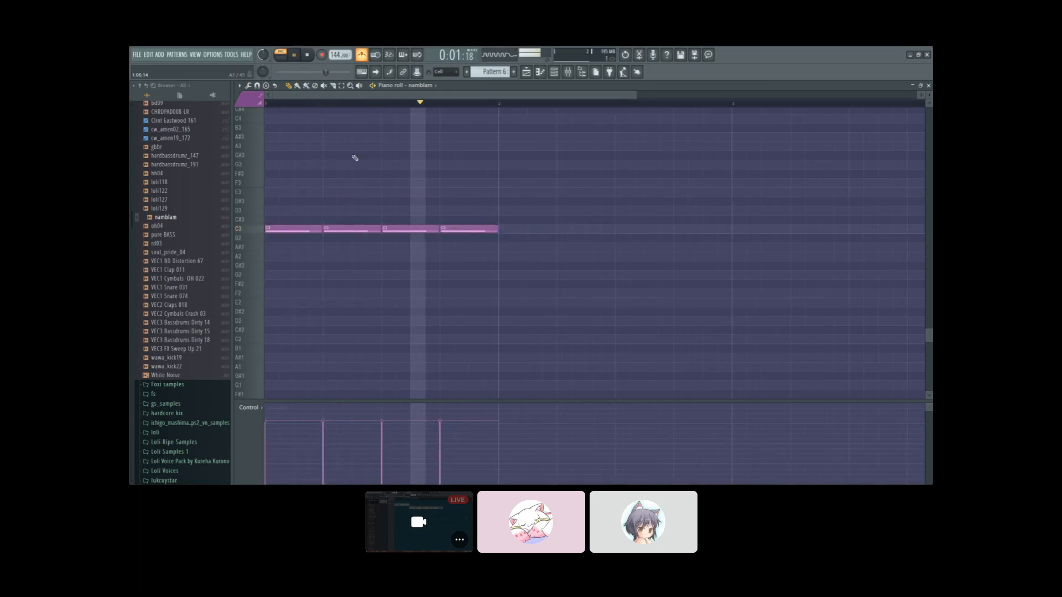
Step: Compress the four C3 notes into the first half of the bar and duplicate them to fill it with eight notes
key("ctrl+a")
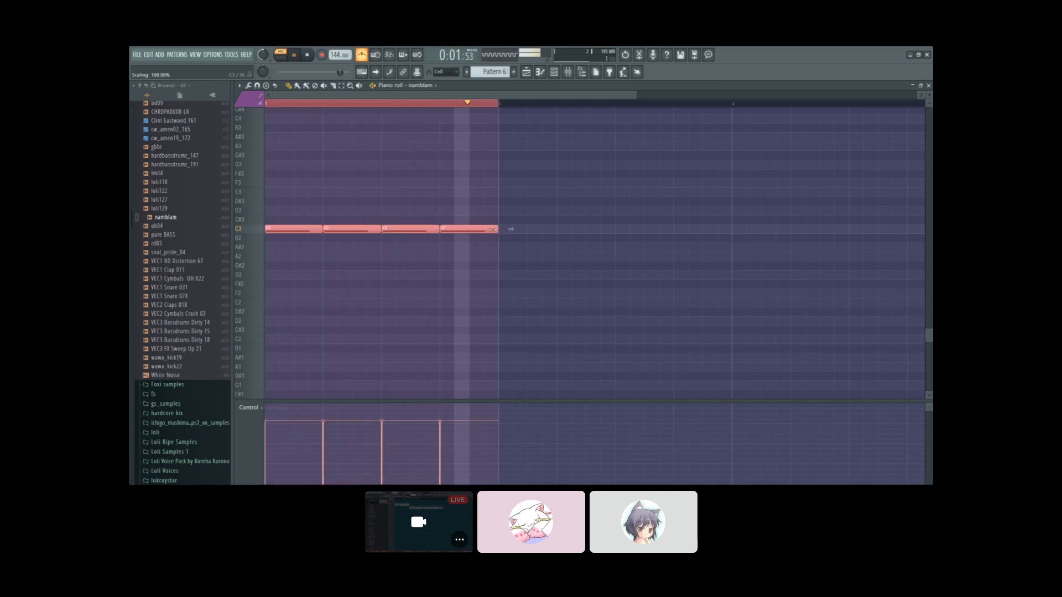
left_click_drag(492, 228, 370, 241)
key("ctrl+b")
right_click(392, 257)
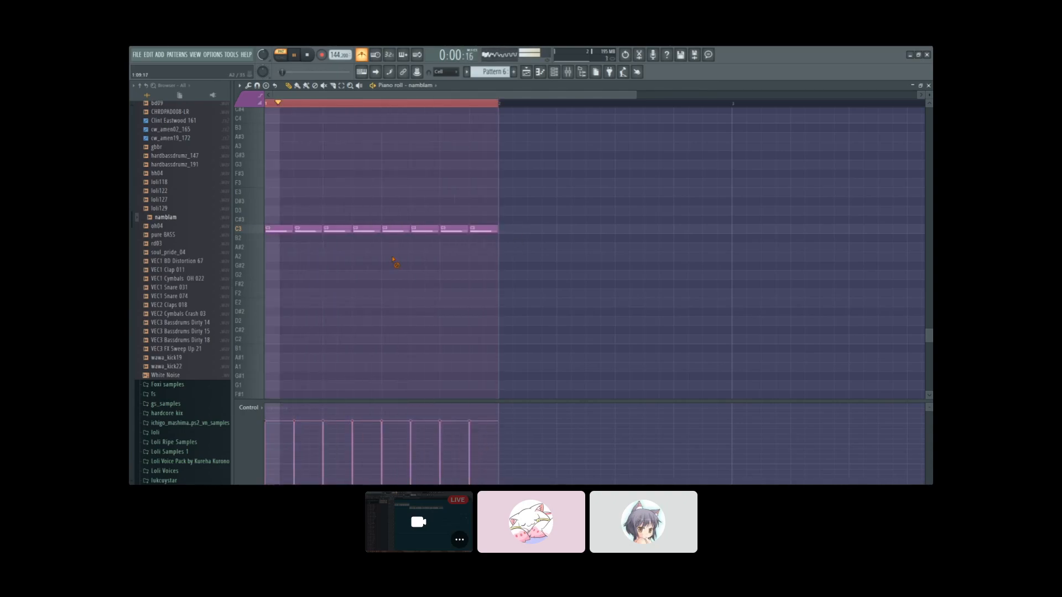
Step: Slice the fifth and seventh C3 notes in half, play the pattern, and clear the loop selection
key("space")
left_click(402, 231)
left_click(461, 232)
key("space")
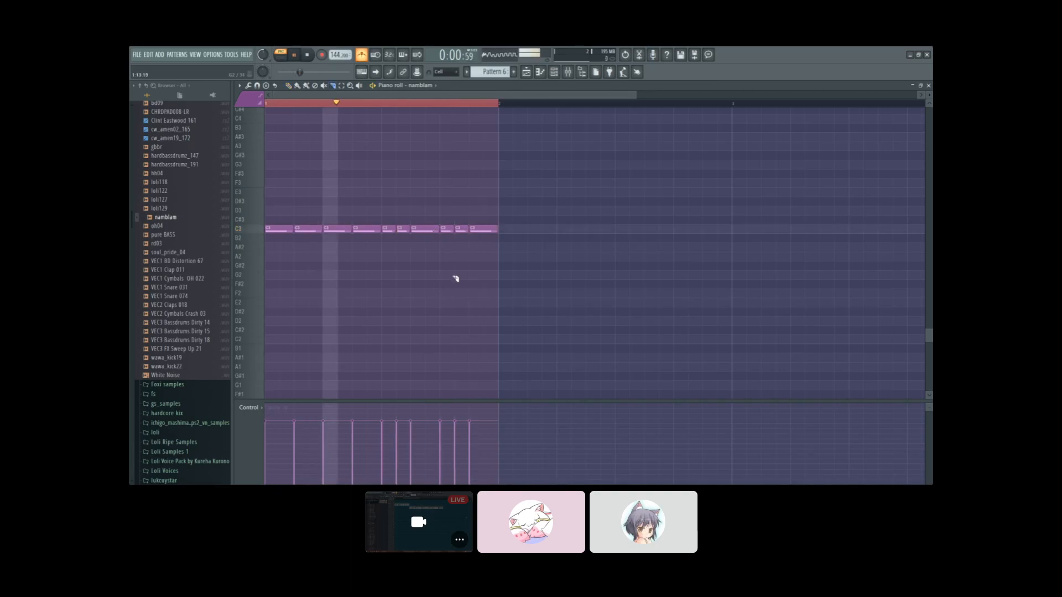
key("space")
left_click_drag(526, 198, 446, 192)
left_click(476, 174, "ctrl")
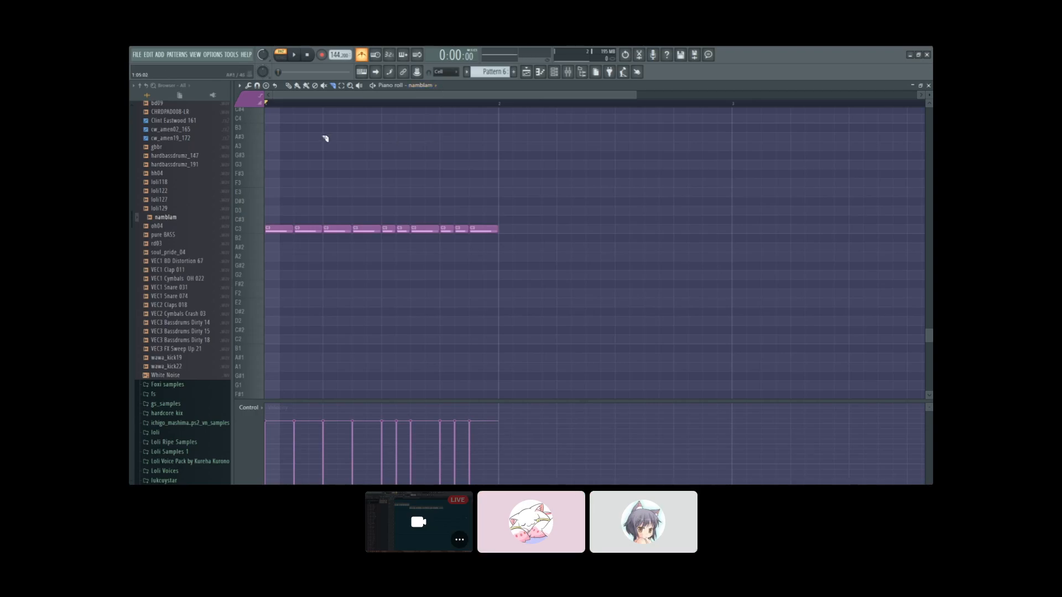
scroll(326, 143, "up", 1)
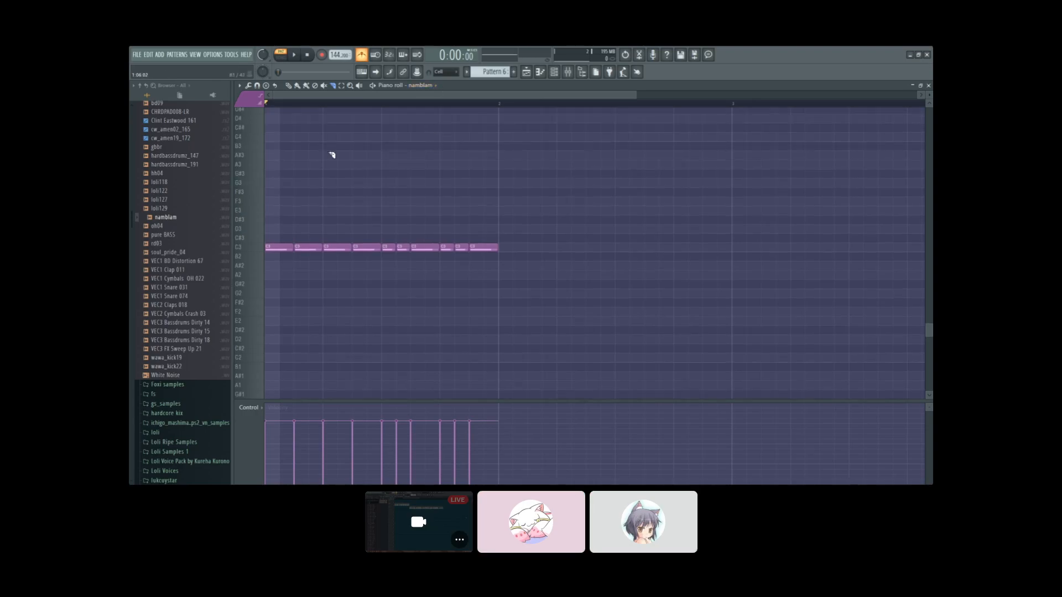
Step: Set the namblam channel's maximum polyphony to 1 with Mono off, and play the pattern
left_click(426, 90)
left_click_drag(392, 240, 447, 163)
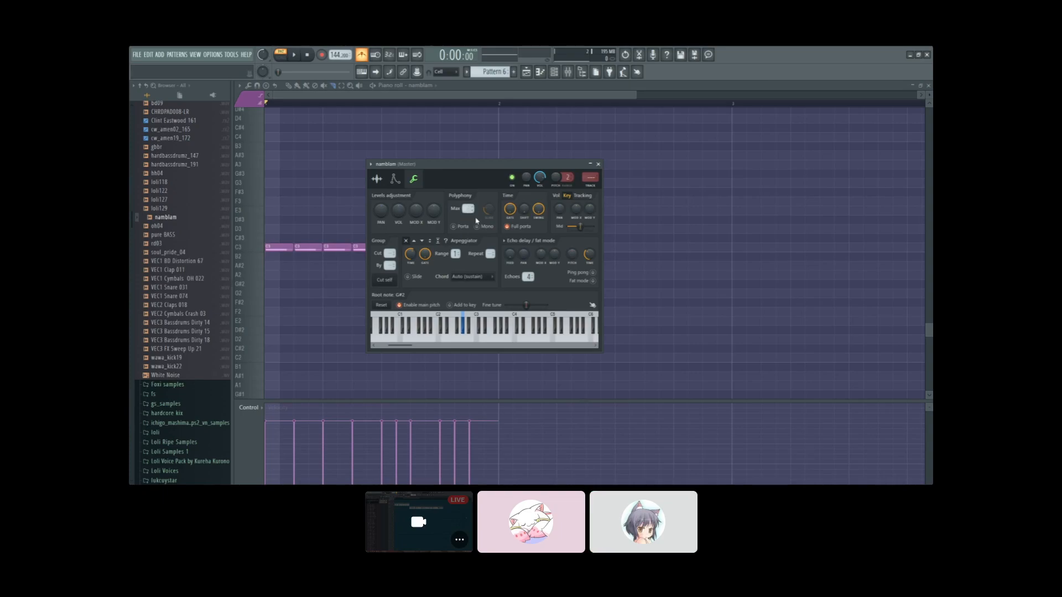
key("space")
left_click_drag(480, 166, 617, 186)
key("space")
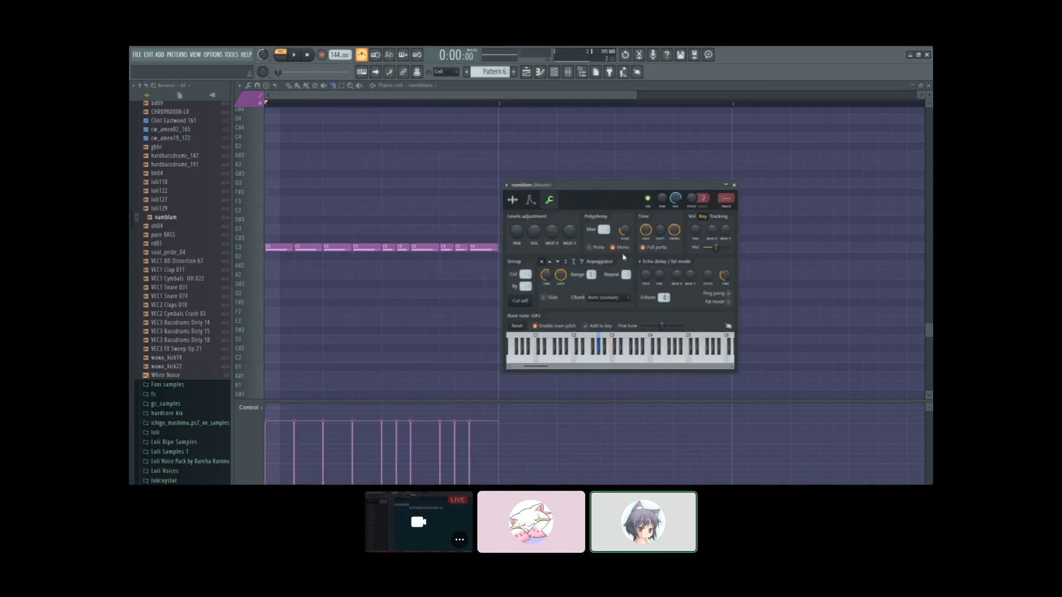
left_click(618, 248)
key("space")
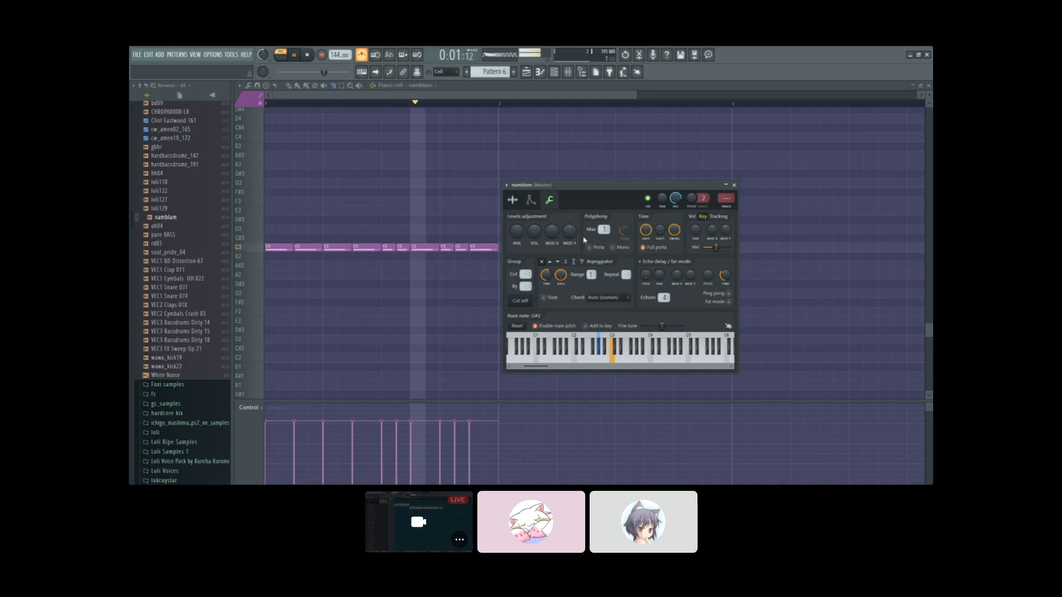
key("space")
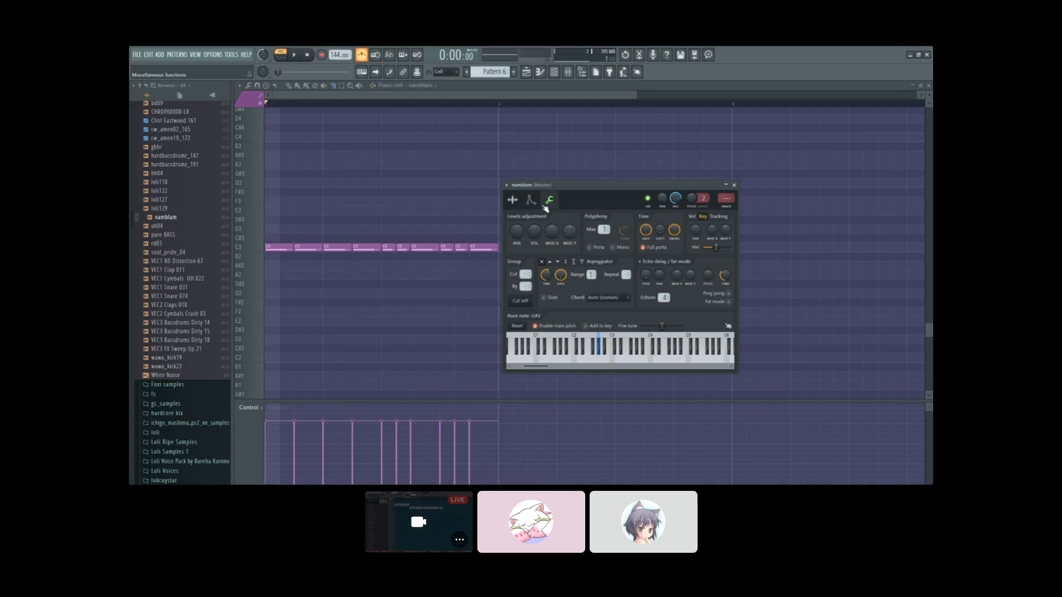
Step: In namblam's volume envelope, reduce the attack to minimum and the release time to about 4%
left_click(531, 199)
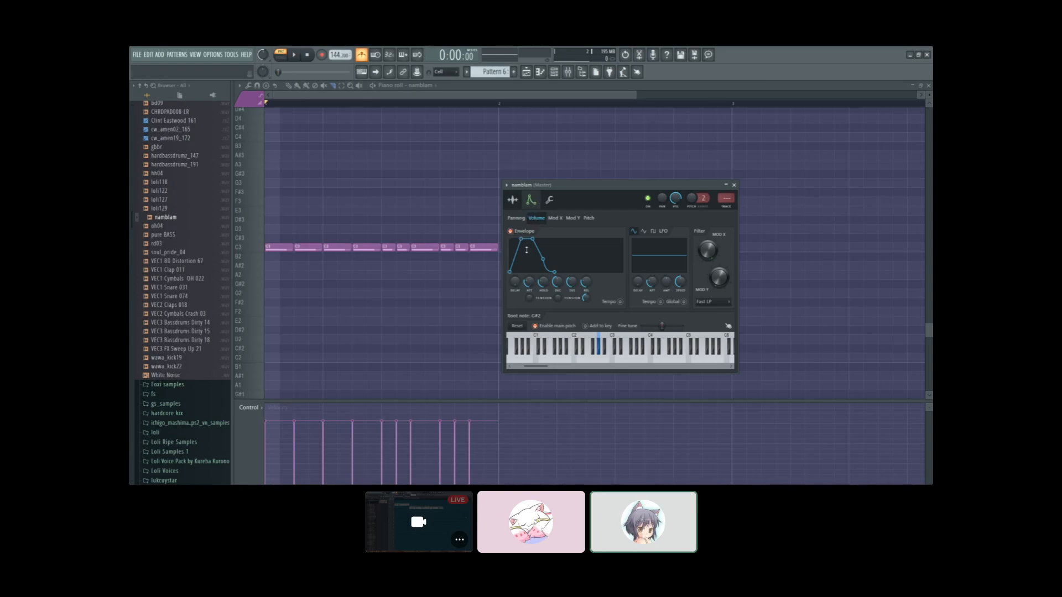
left_click_drag(529, 283, 529, 313)
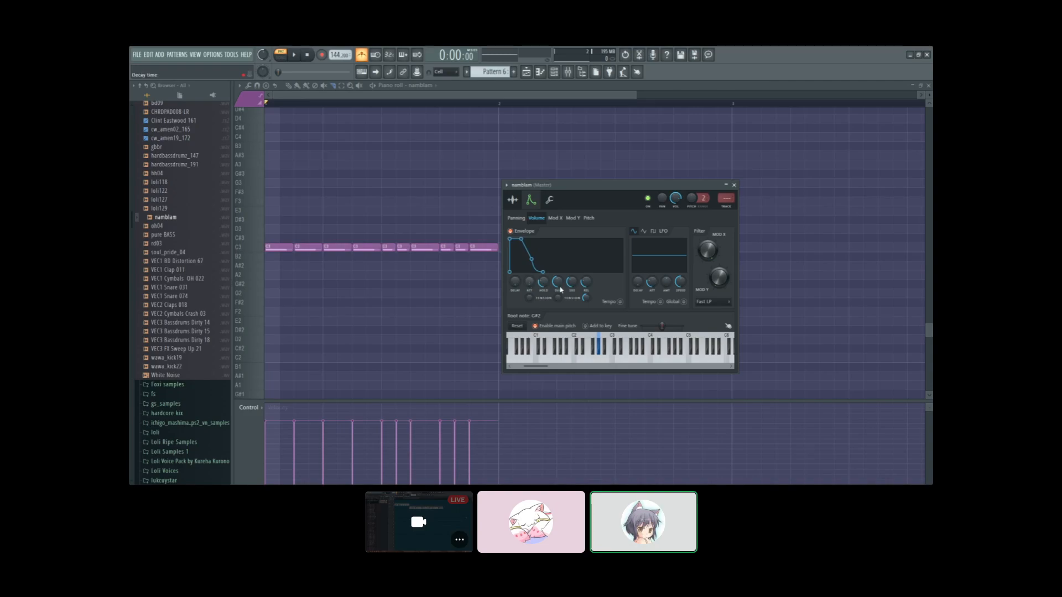
left_click_drag(585, 282, 586, 293)
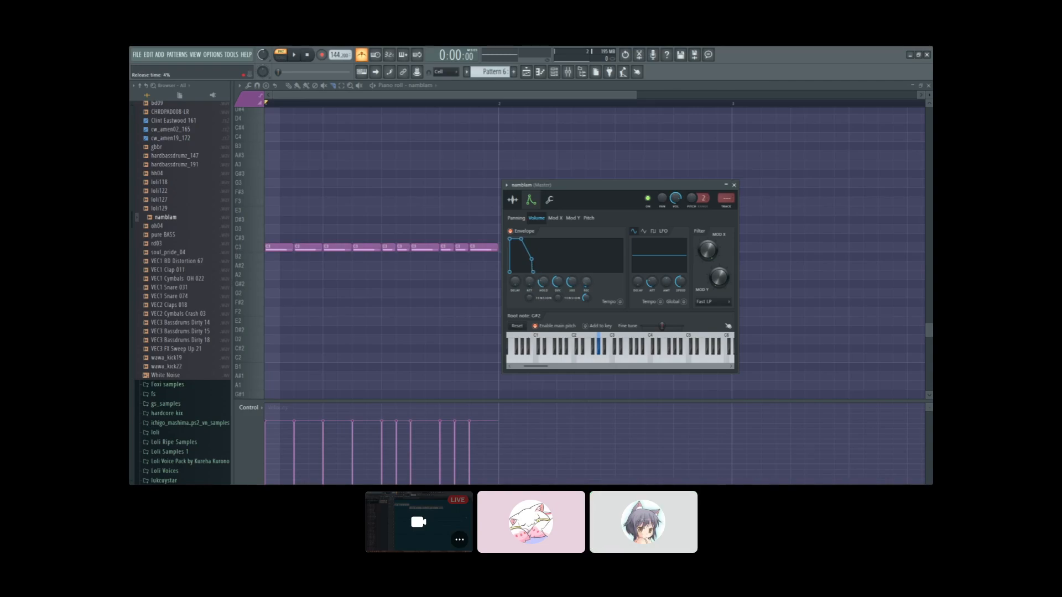
left_click(408, 94)
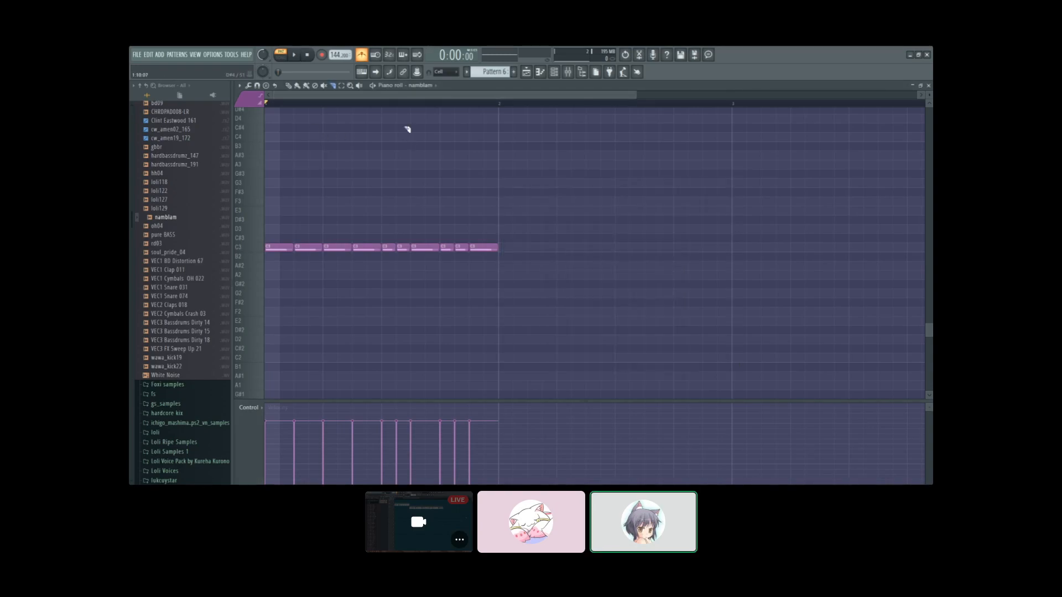
Step: Select all the C3 notes, shorten them together to leave gaps between hits, and play the pattern
left_click_drag(523, 207, 284, 250)
key("space")
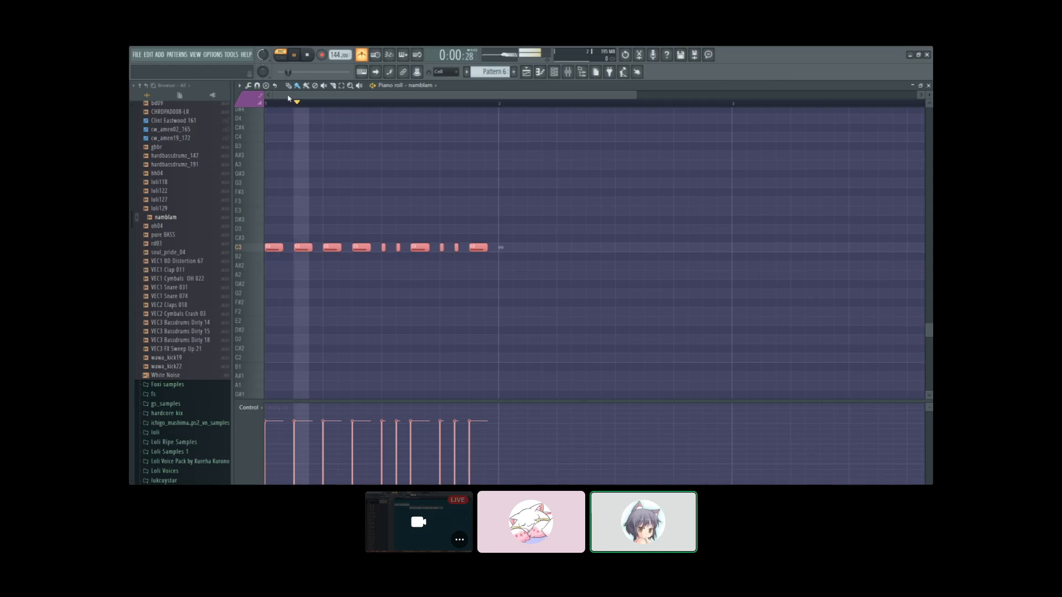
left_click(320, 180, "ctrl")
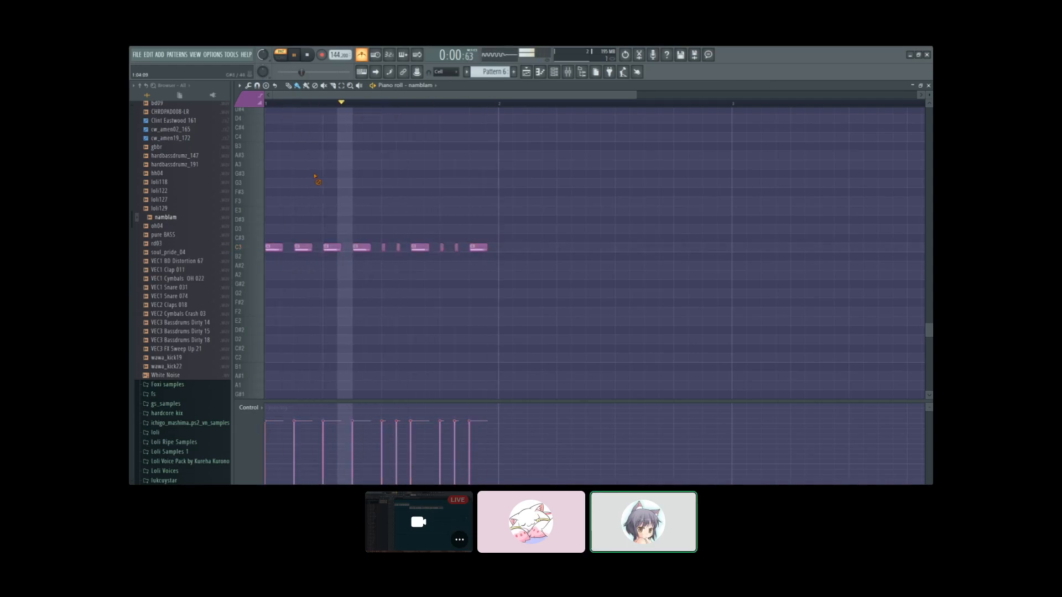
Step: Compare the pattern's playback with namblam's volume envelope disabled and re-enabled
double_click(426, 86)
key("Escape")
key("space")
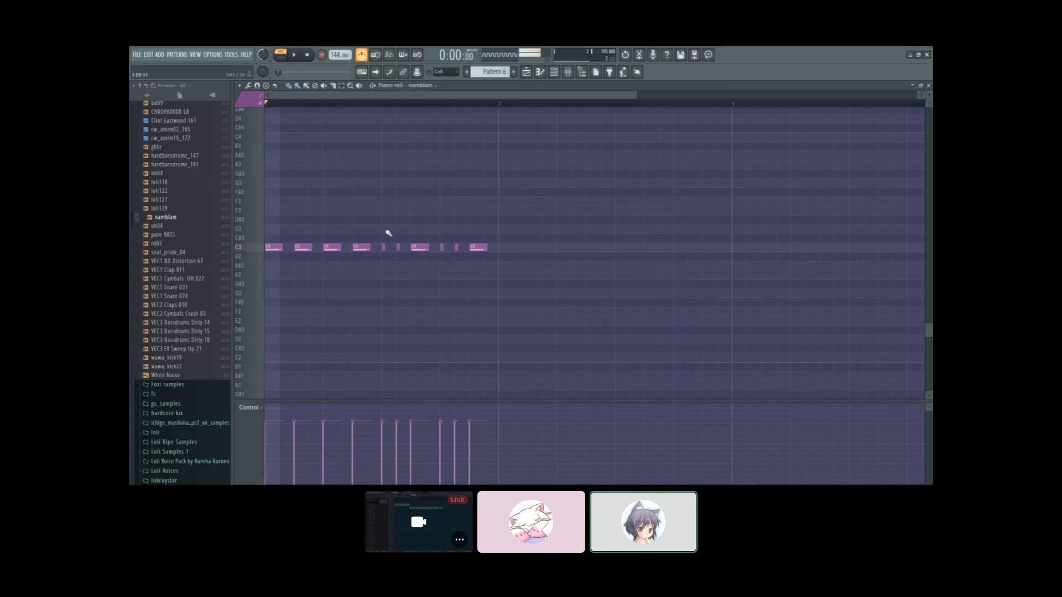
double_click(434, 86)
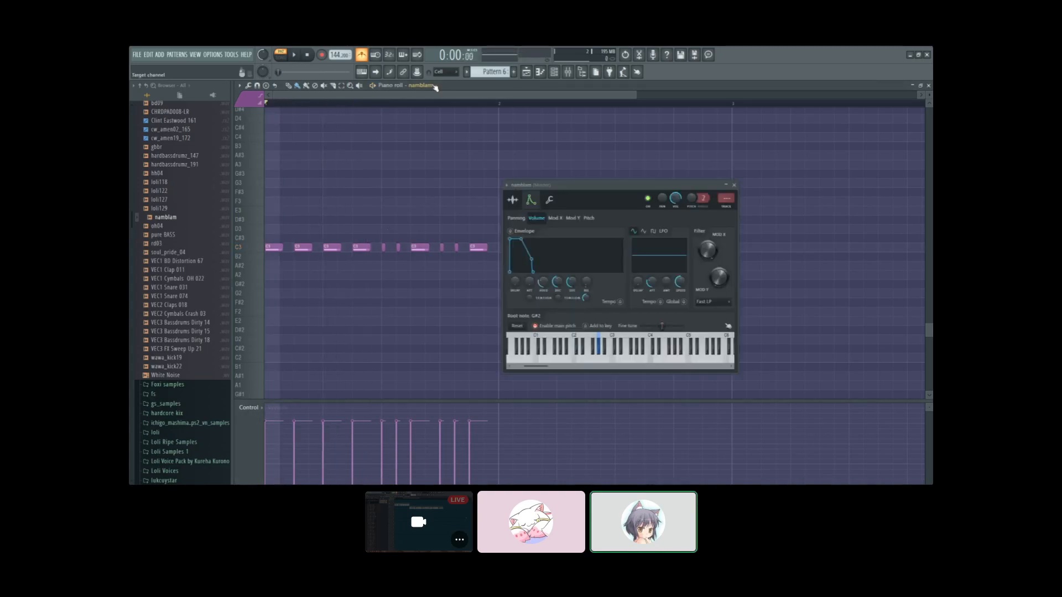
left_click(514, 234)
key("Escape")
key("space")
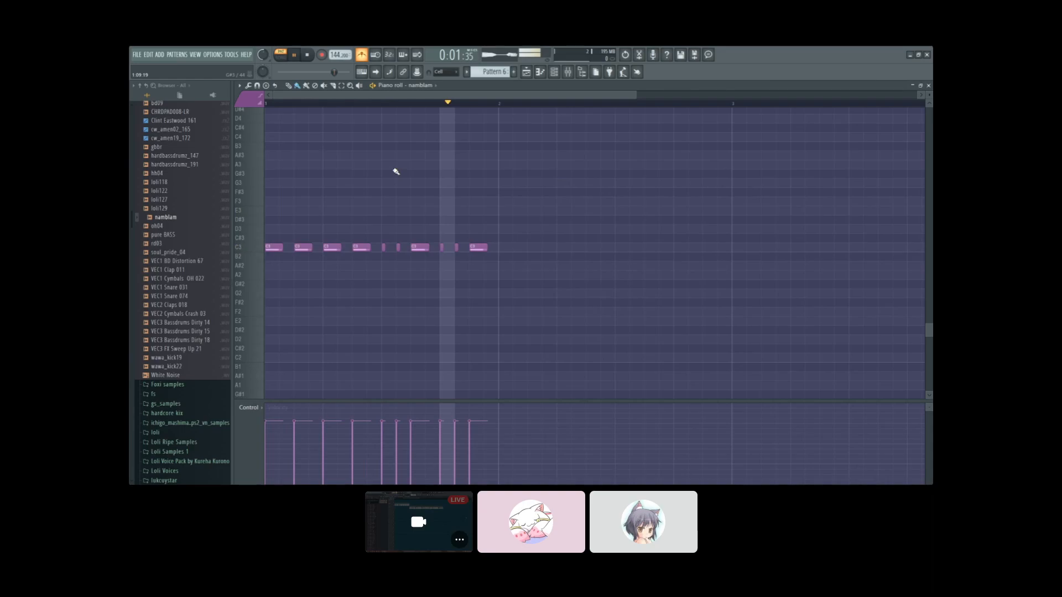
key("space")
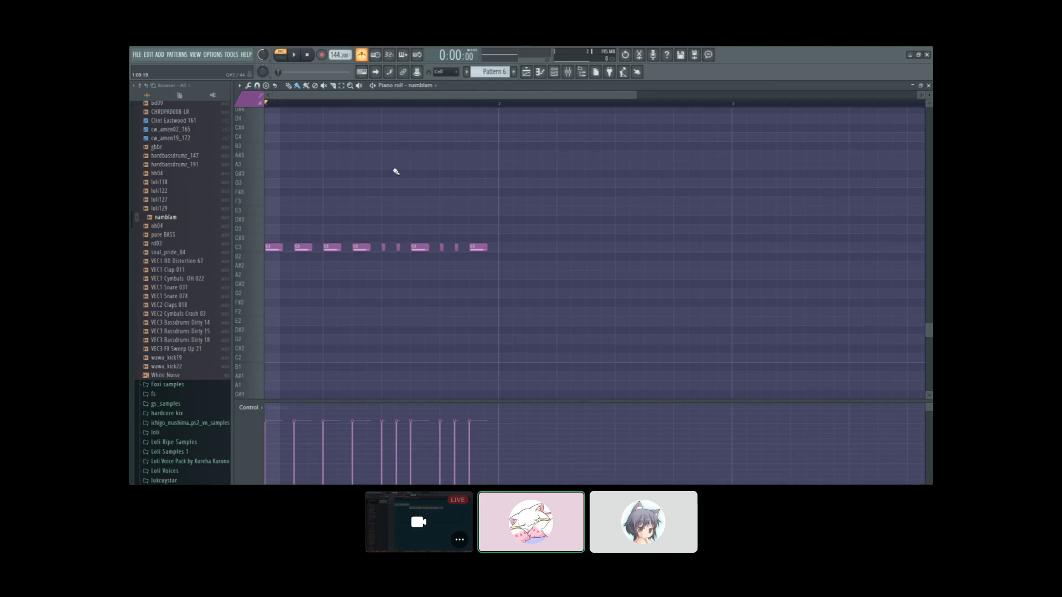
scroll(408, 178, "up", 5)
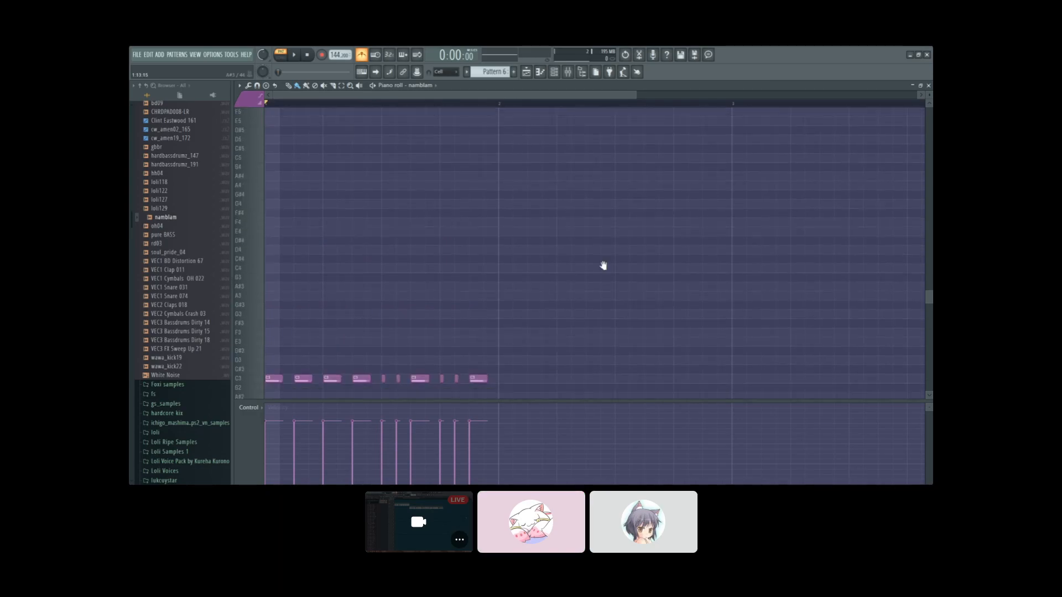
scroll(602, 263, "down", 5)
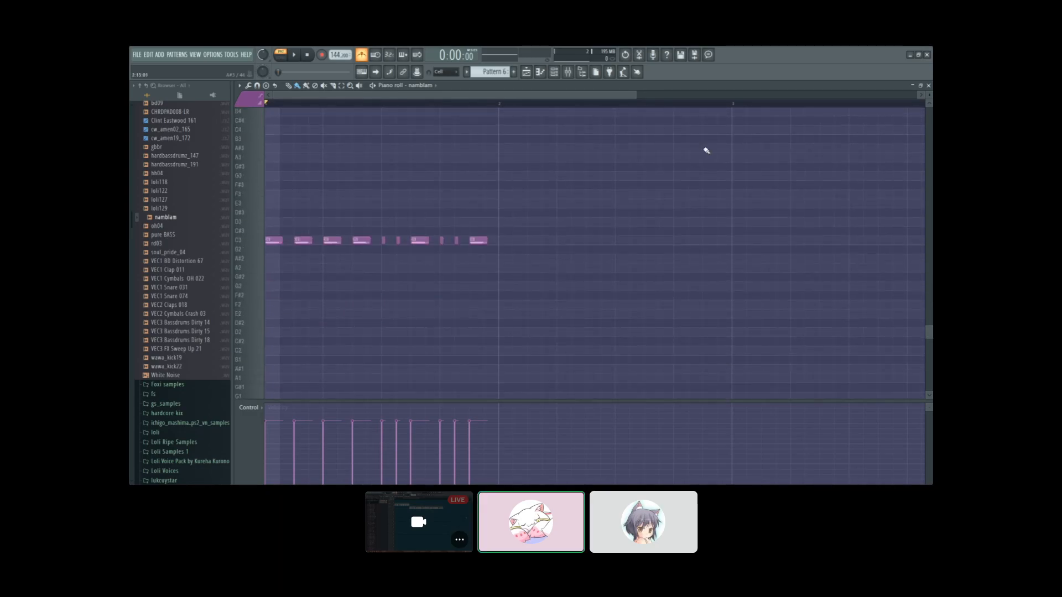